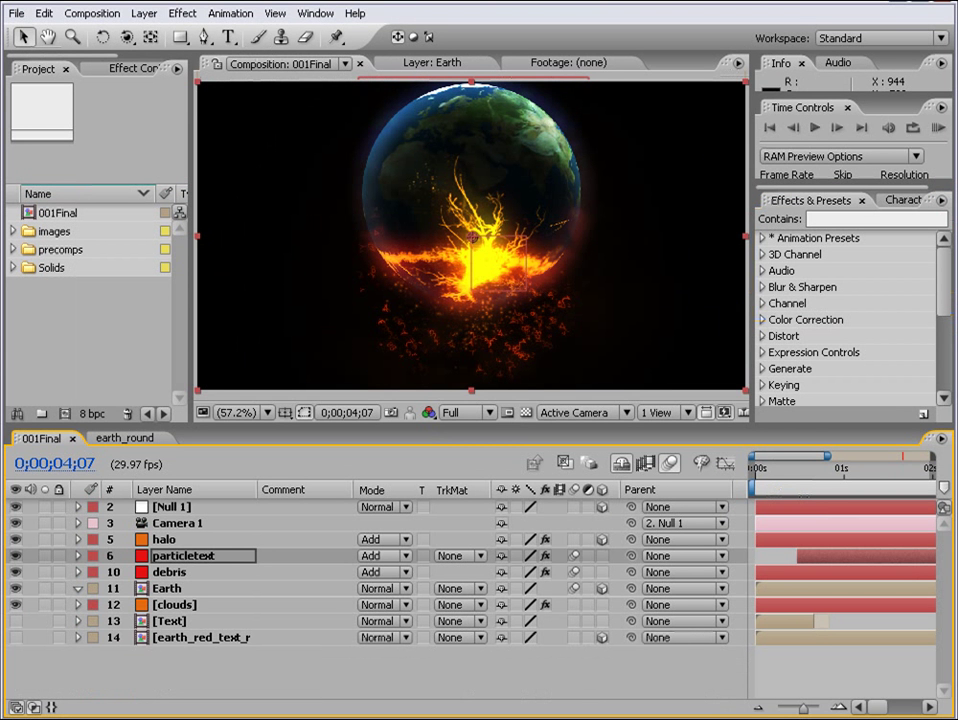
Create a new composition from earthmapme.jpg in the images folder.
click(13, 232)
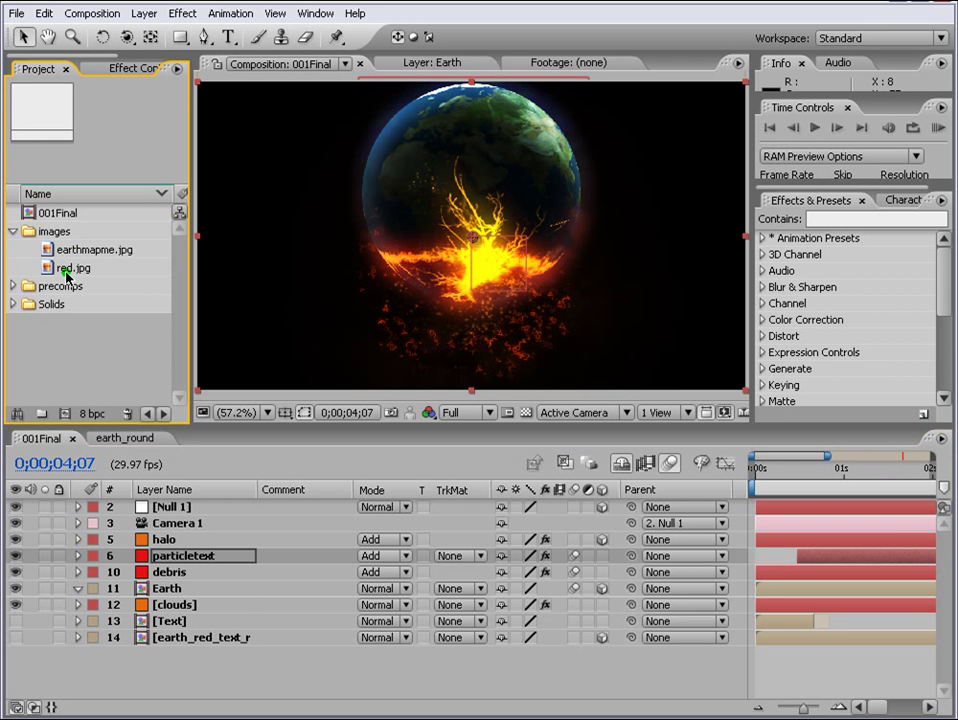
click(70, 252)
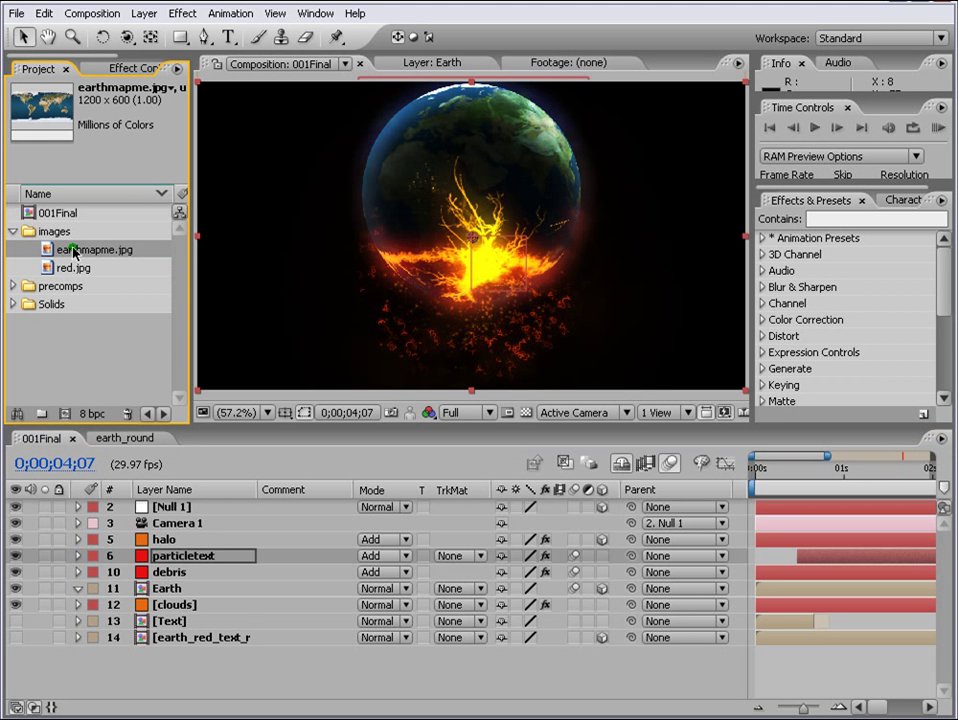
drag(73, 252, 65, 410)
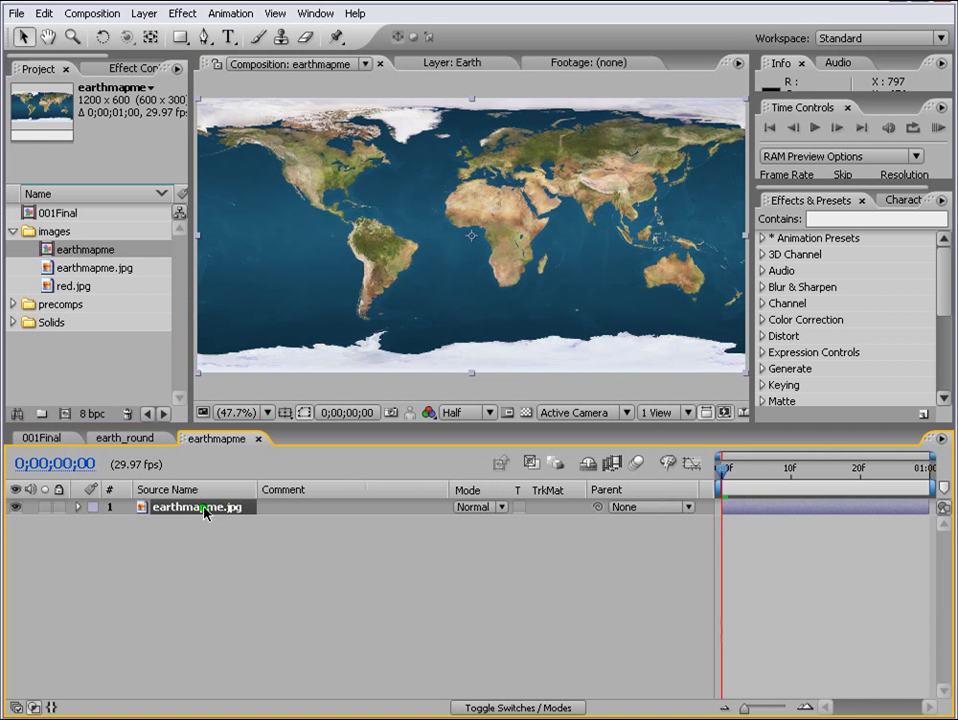
Pre-compose the earthmapme.jpg layer as earth_original, leaving all attributes in earthmapme.
click(143, 14)
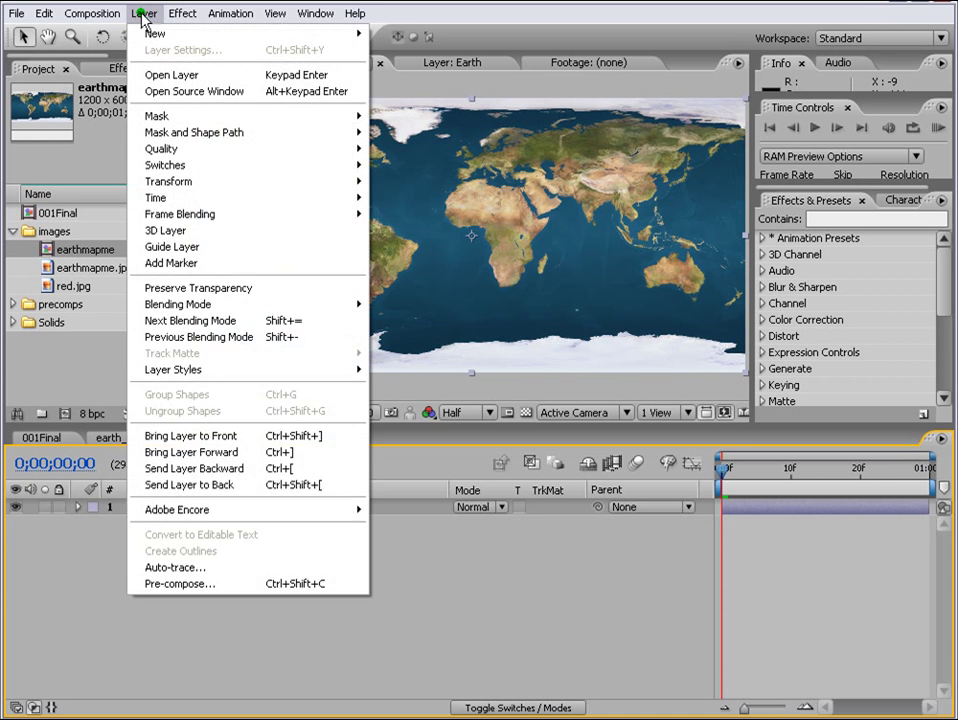
click(197, 519)
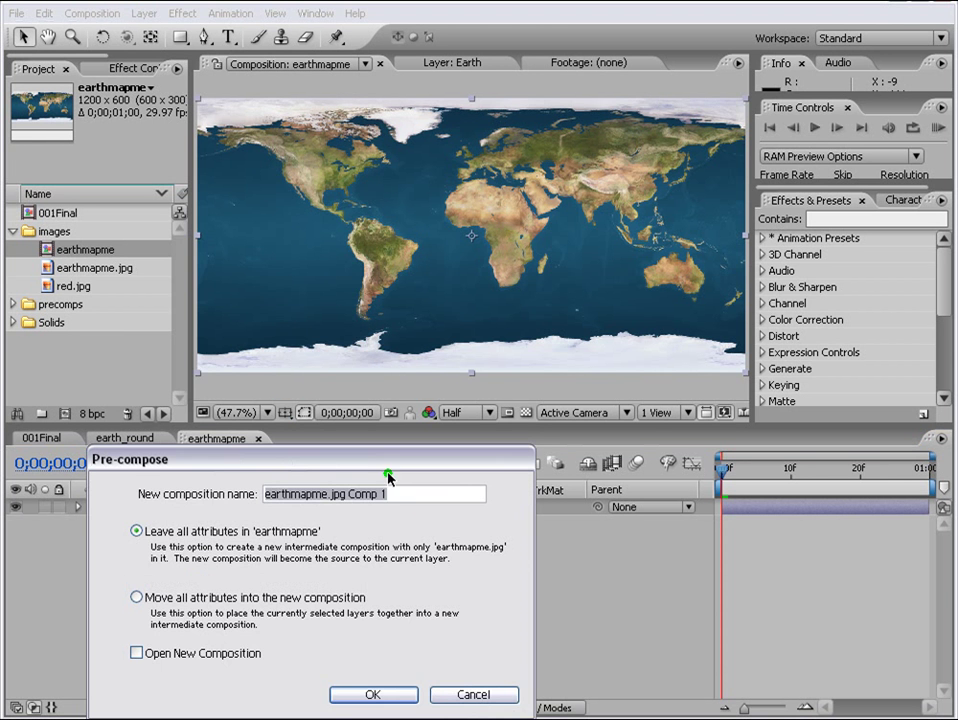
drag(396, 458, 399, 232)
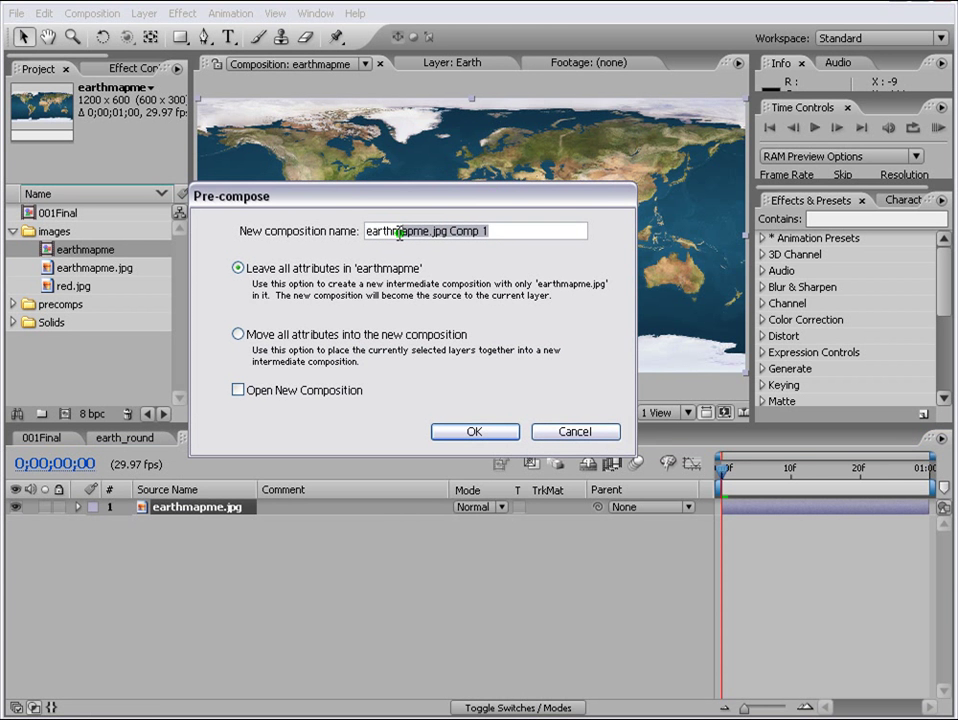
text(original)
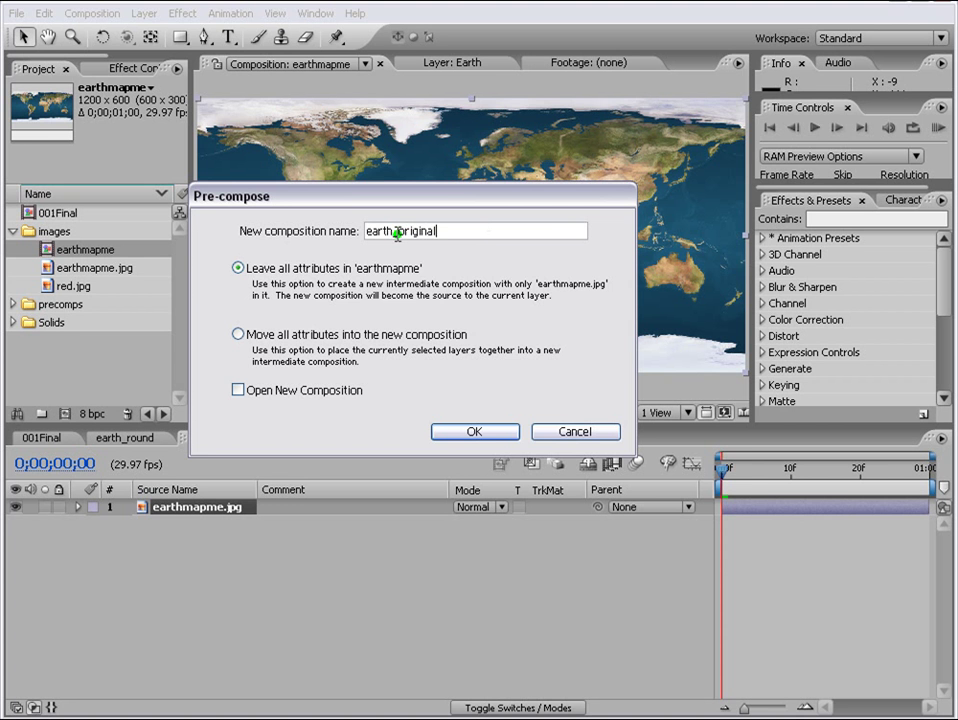
click(470, 432)
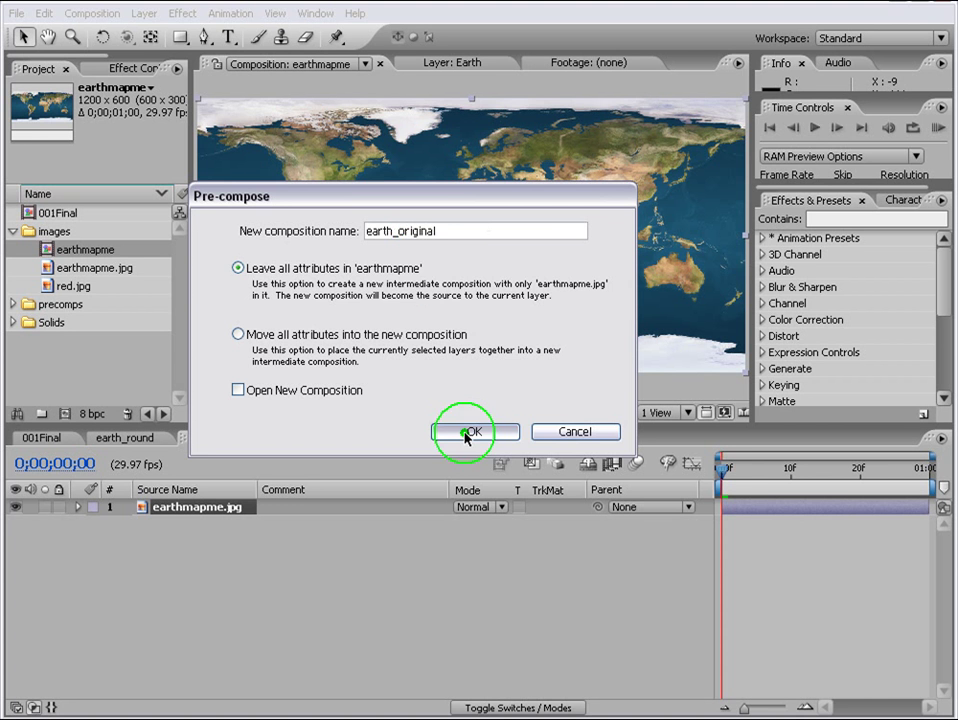
Move the current time to frame 6 and apply the CC Sphere effect to the earth_original layer.
click(763, 470)
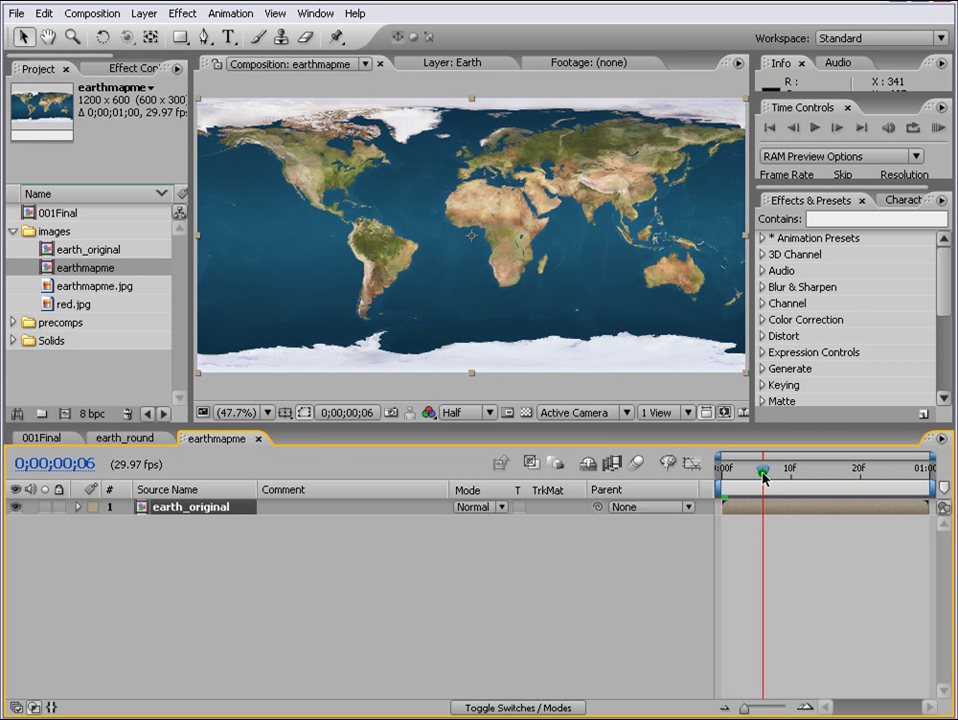
click(835, 218)
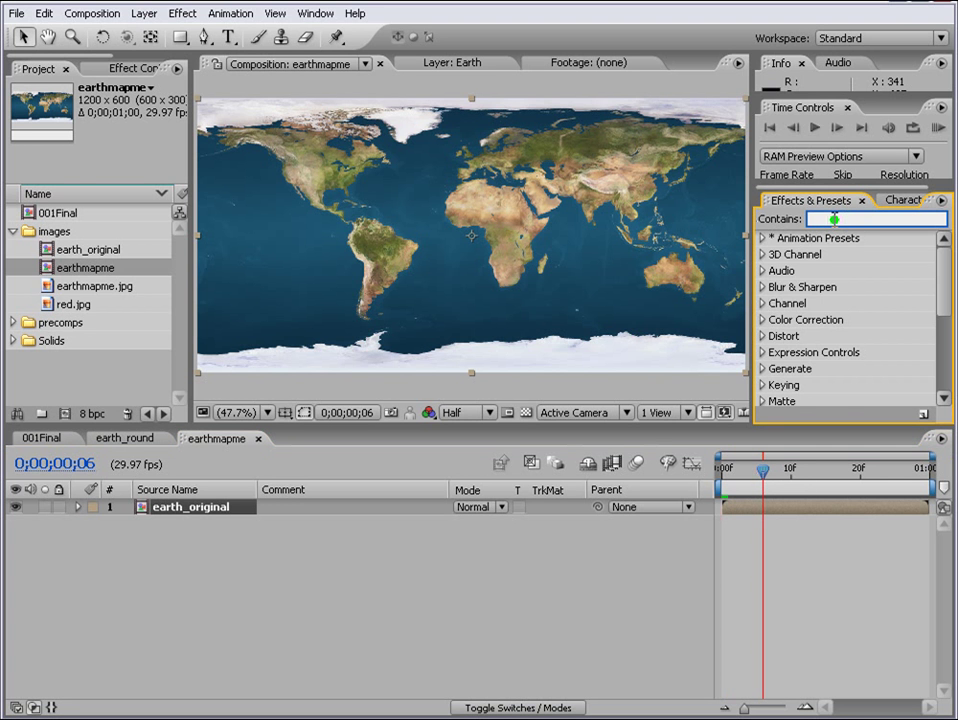
text(cc sp)
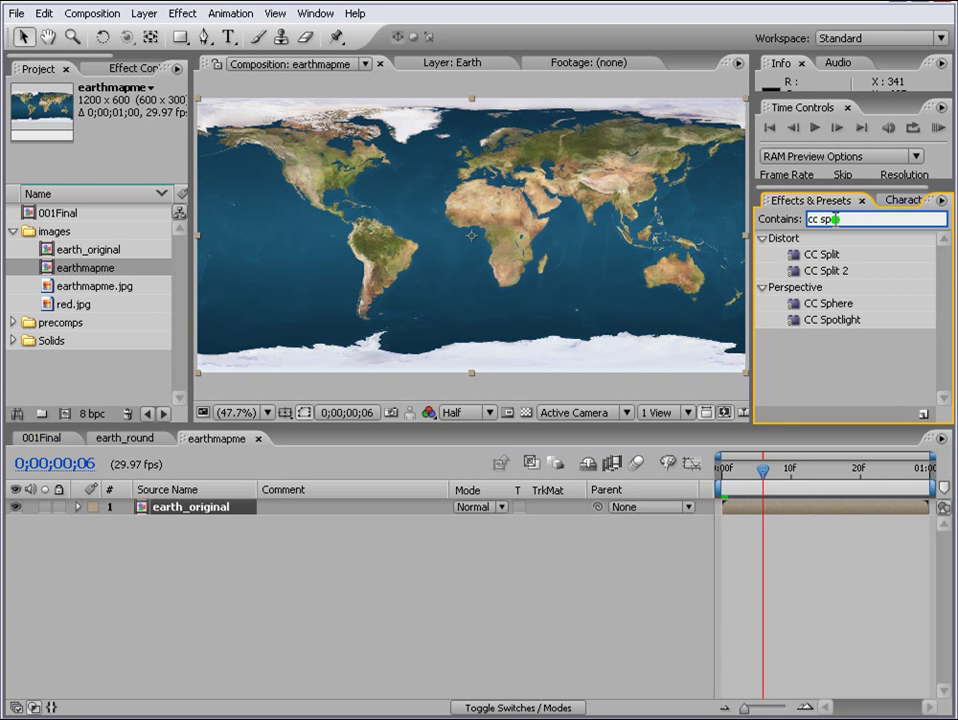
drag(847, 308, 804, 507)
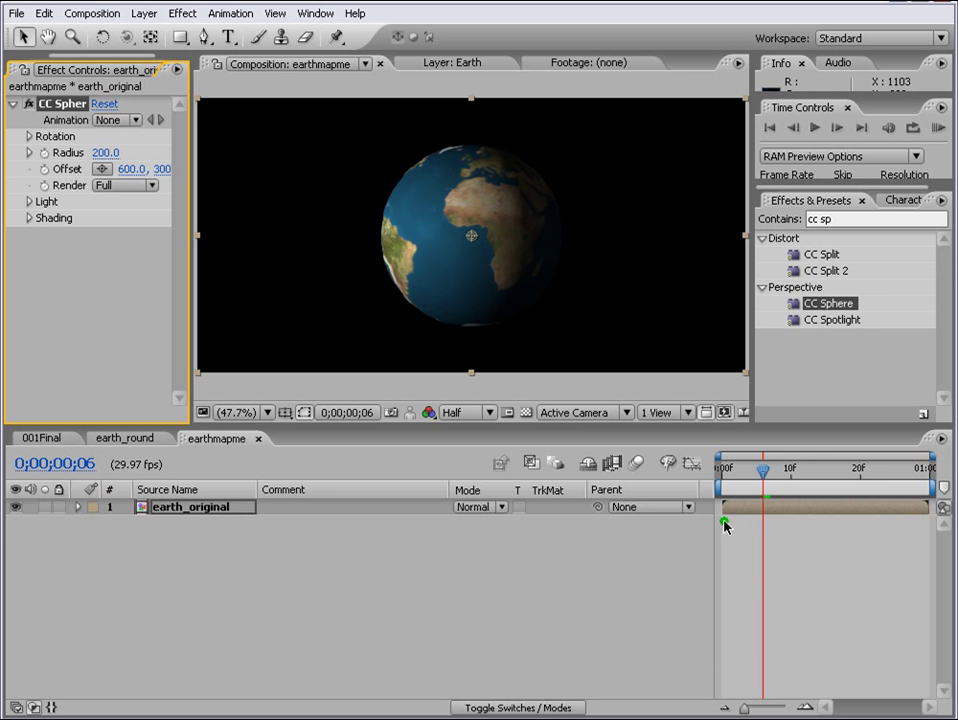
Set the CC Sphere light direction to +42° and the light height to -20 on earth_original.
click(29, 203)
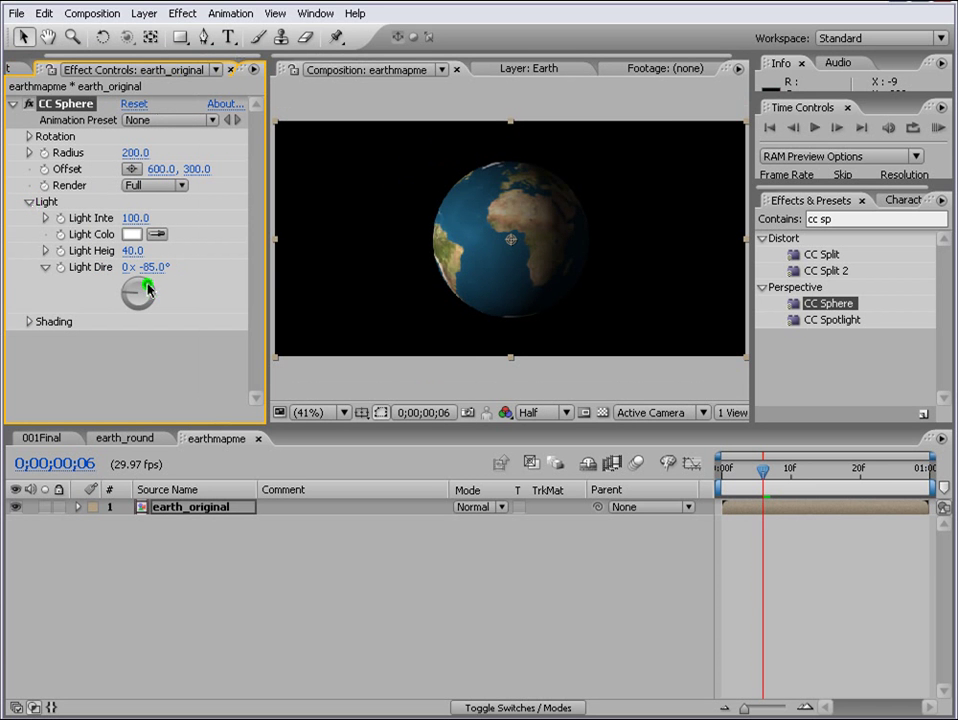
drag(147, 288, 148, 287)
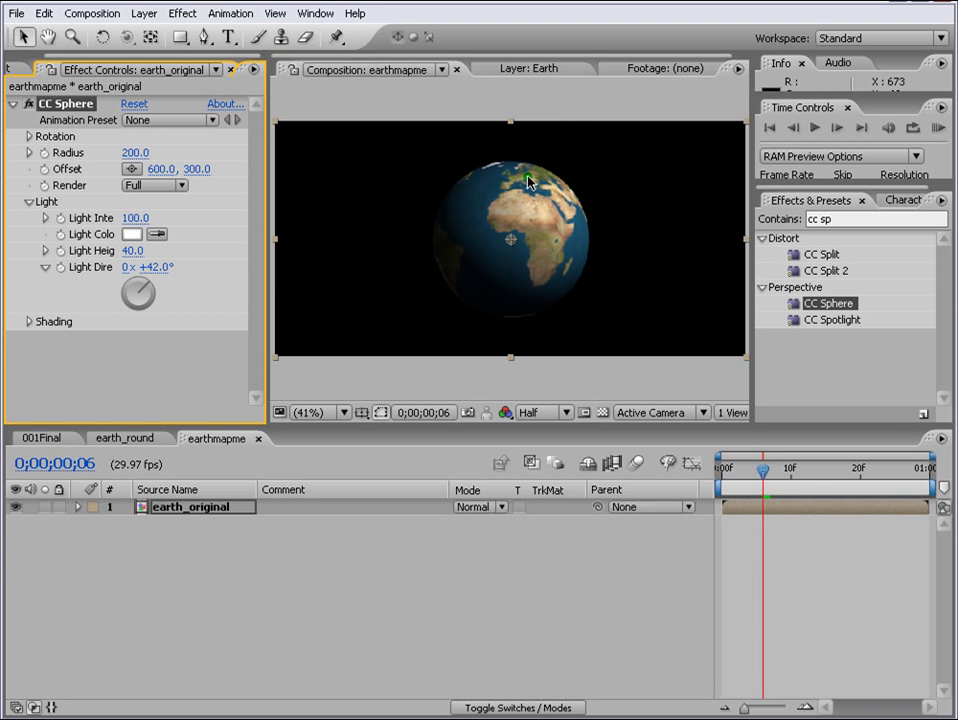
mouse_move(130, 251)
mouse_down()
mouse_move(110, 252)
mouse_move(141, 266)
mouse_move(133, 252)
mouse_up()
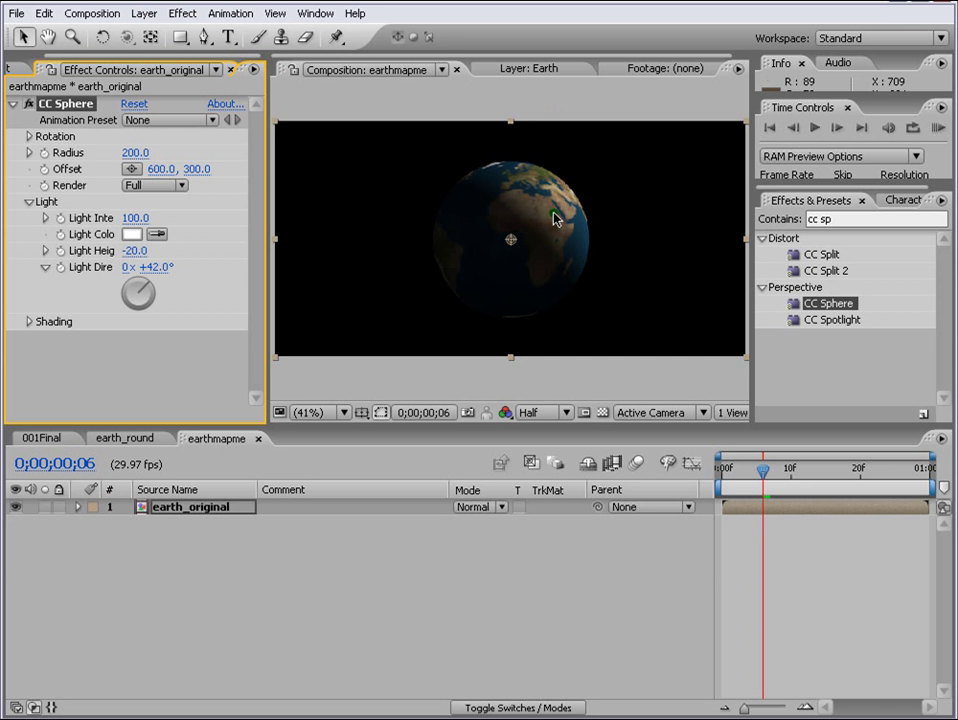
Set the specular shading of earth_original's CC Sphere effect to 30.
click(29, 321)
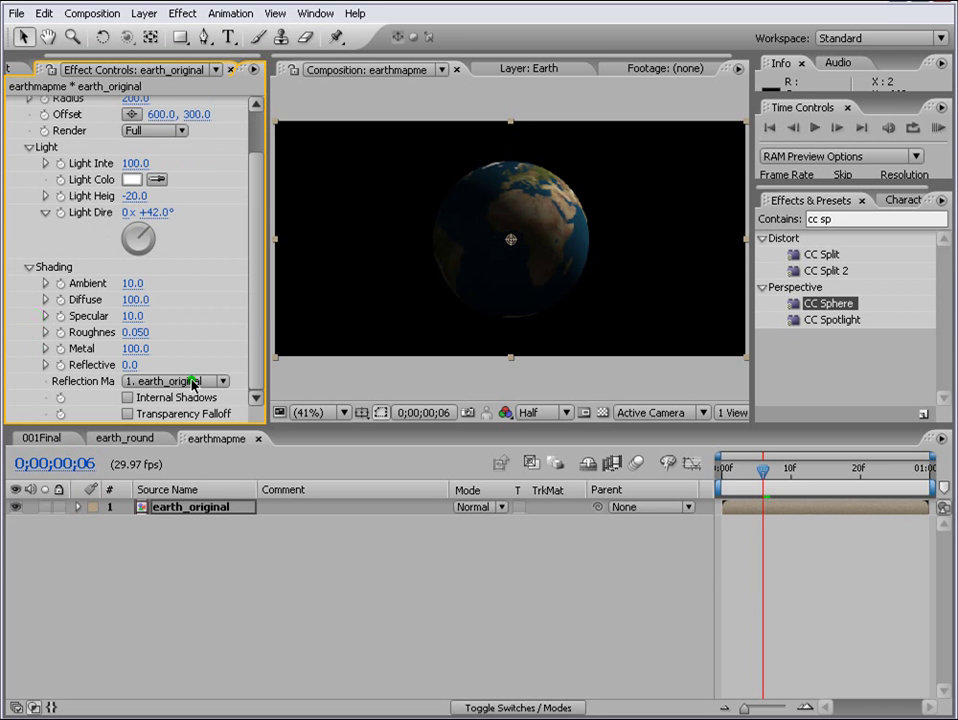
scroll(170, 337, down, 2)
mouse_move(132, 317)
mouse_down()
mouse_move(167, 321)
mouse_move(133, 318)
mouse_up()
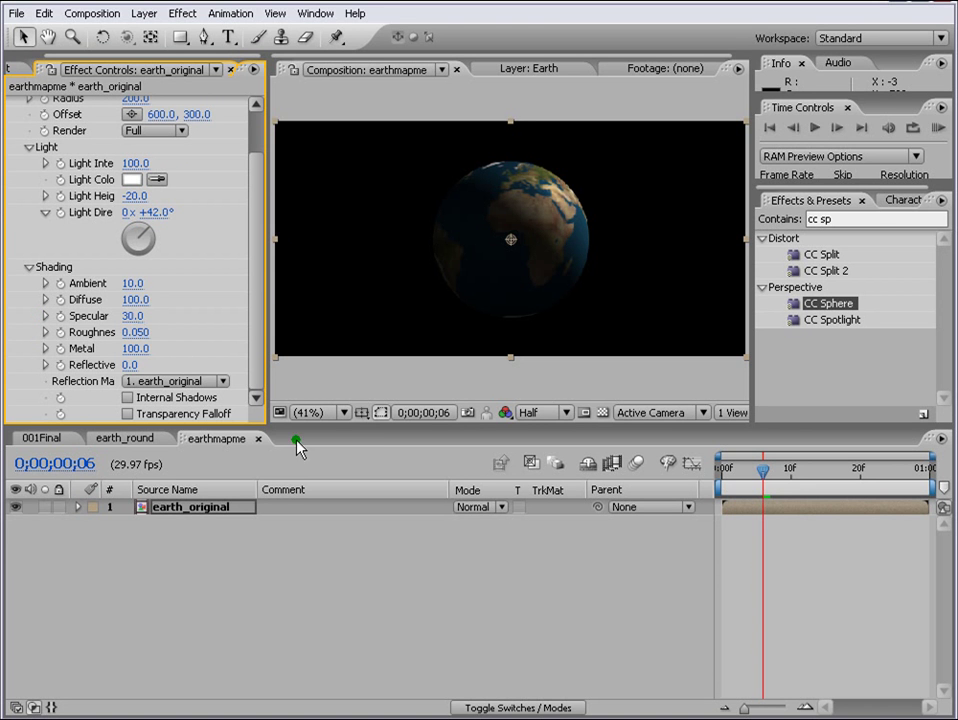
click(280, 556)
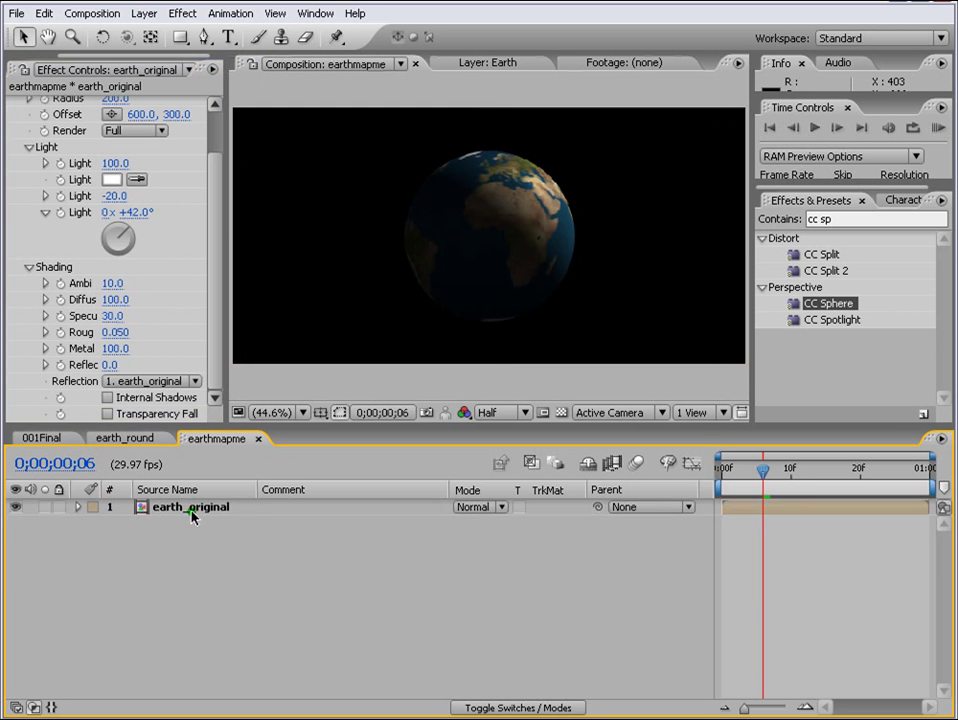
Collapse the effect's properties, duplicate the earth_original layer and rename the copy earth_original1.
click(190, 509)
click(128, 253)
key(ctrl+grave)
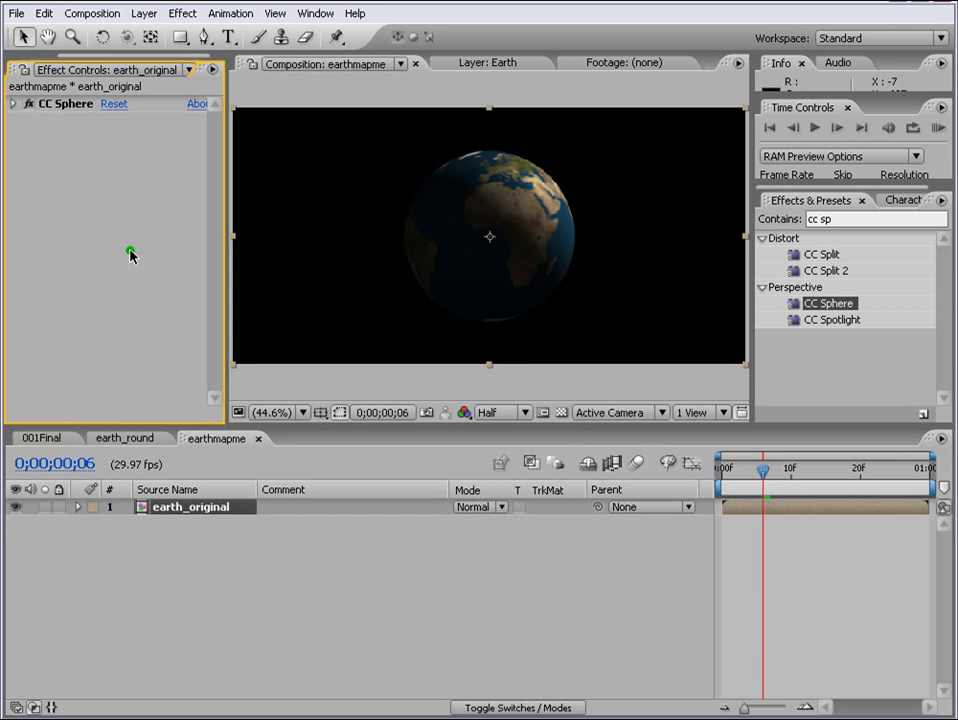
click(192, 507)
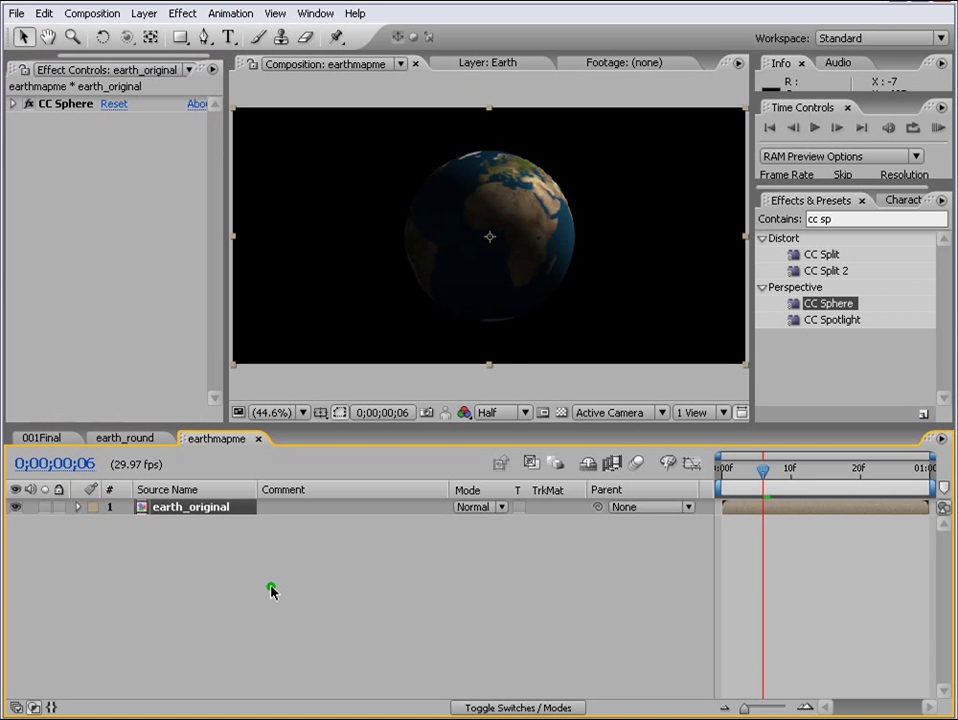
key(ctrl+d)
key(Return)
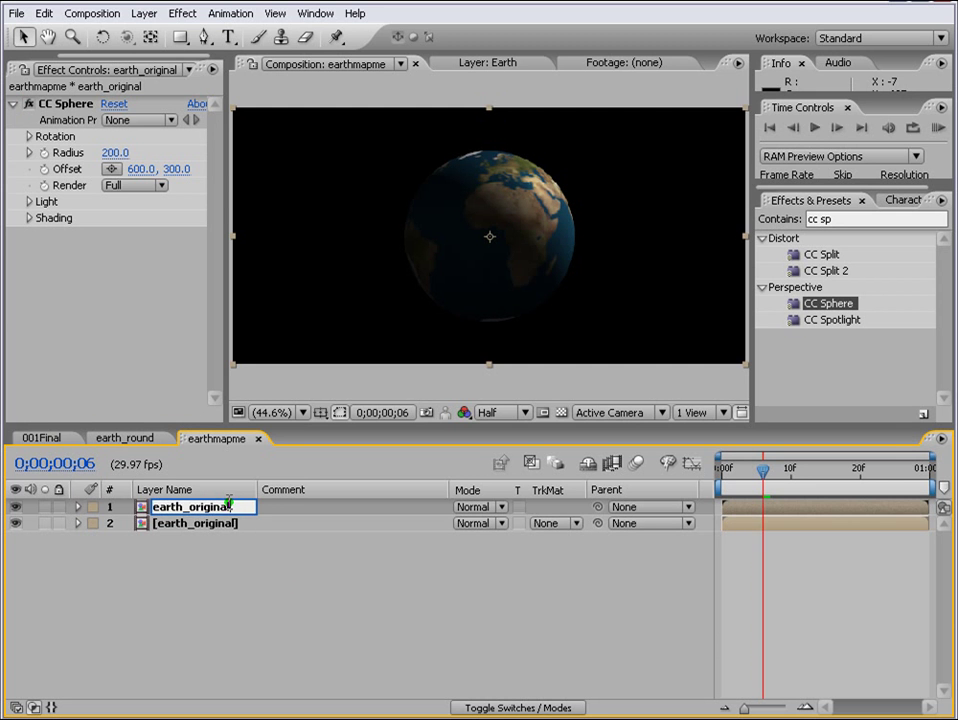
text(1)
key(Return)
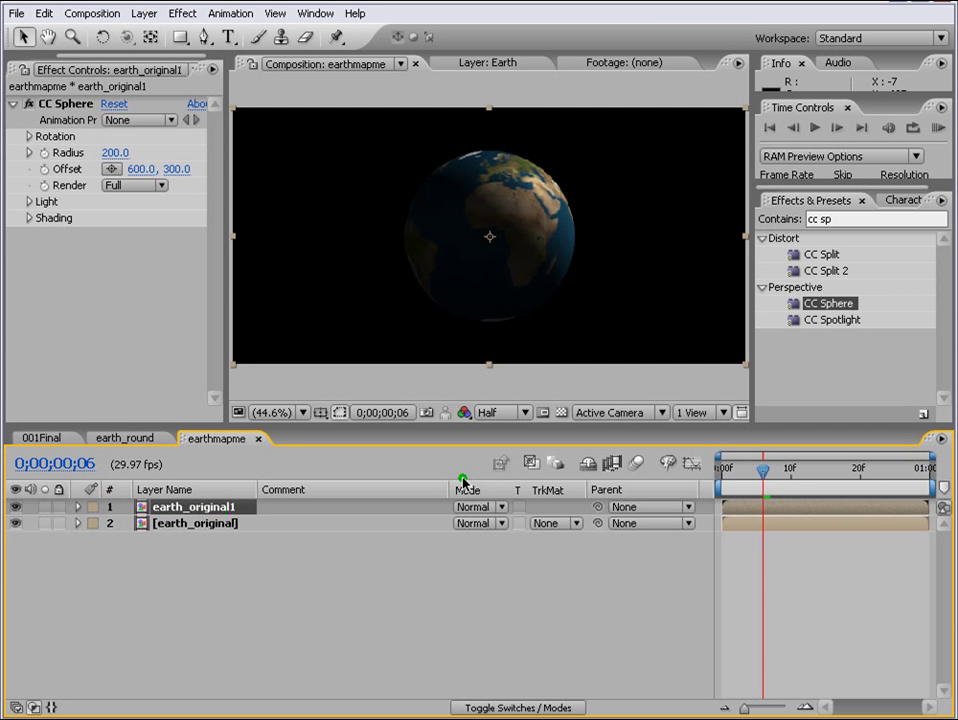
Set the CC Sphere light direction of earth_original1 to -34° and its light height to -39.
key(e)
click(150, 522)
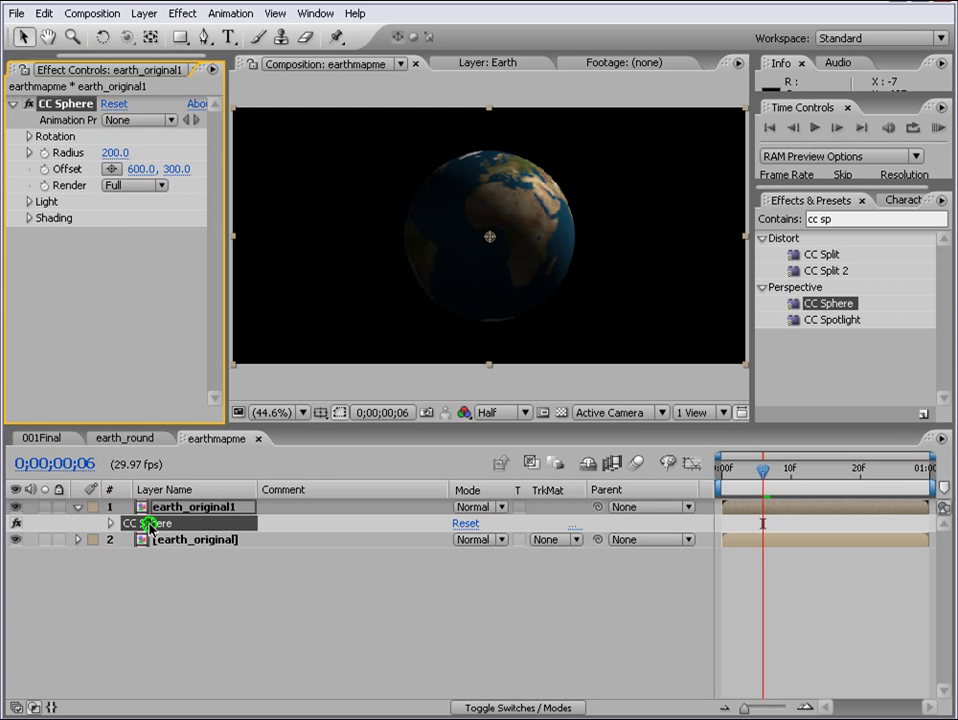
click(123, 207)
click(29, 202)
drag(113, 291, 118, 260)
click(118, 251)
text(-48)
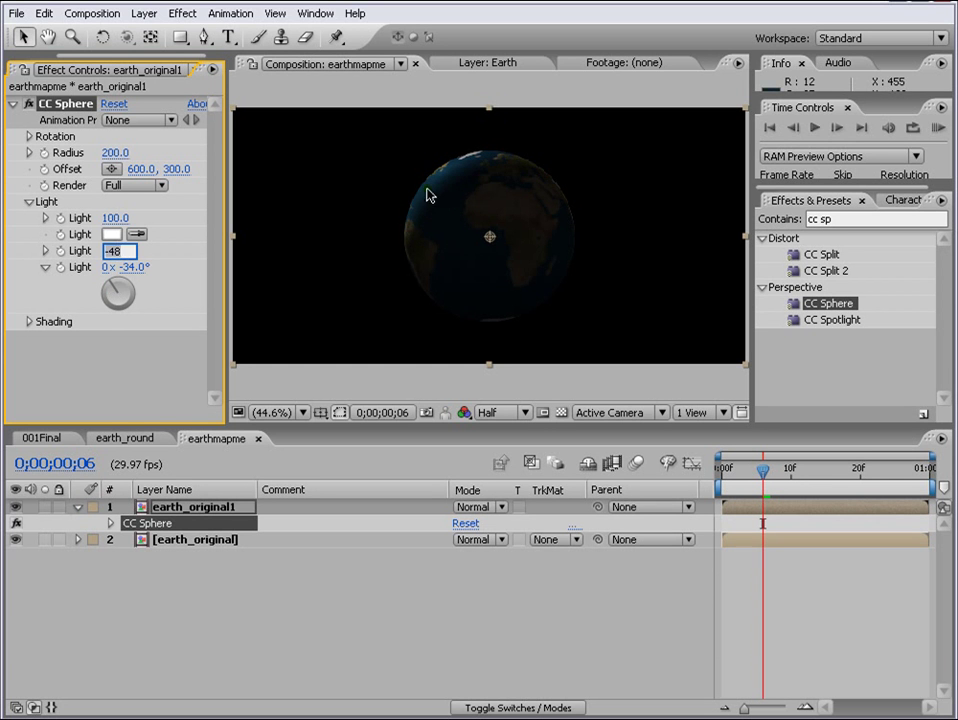
click(157, 253)
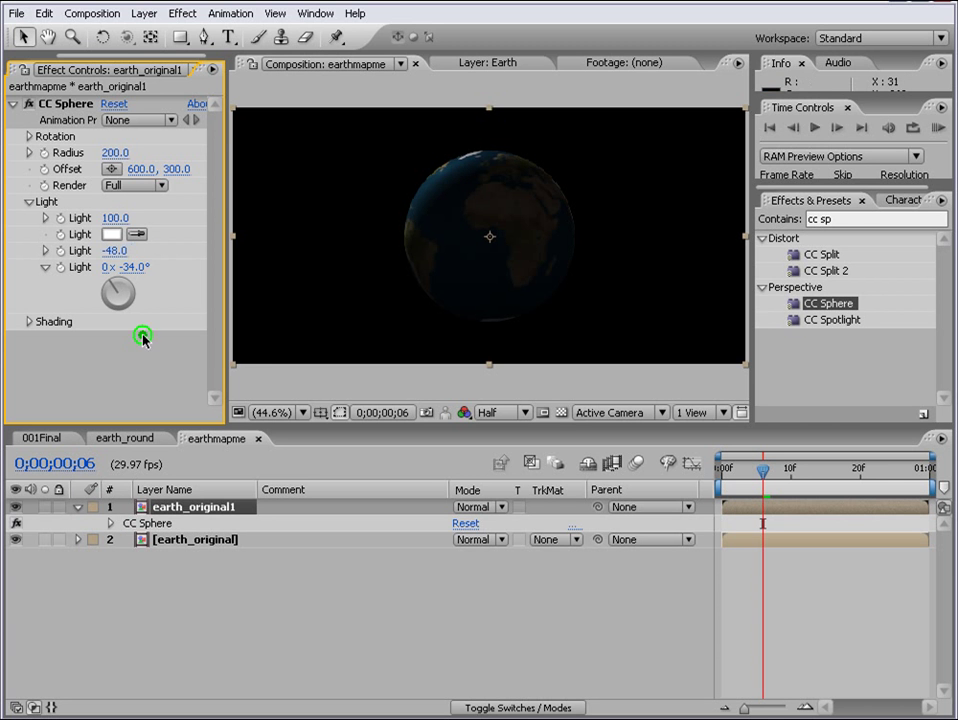
drag(118, 250, 118, 248)
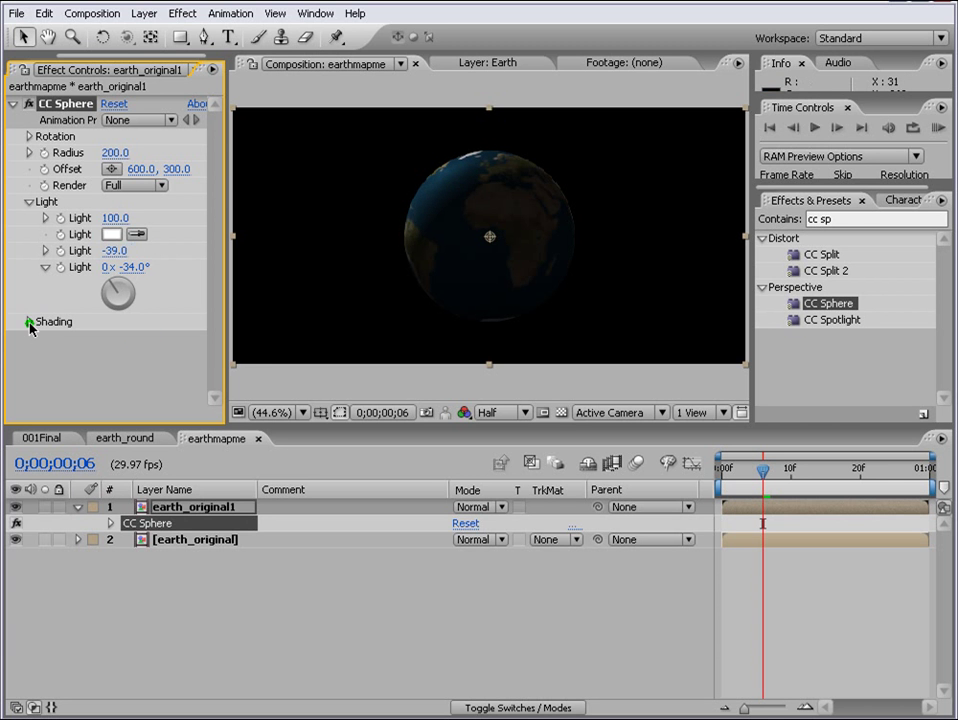
Set earth_original1's CC Sphere specular shading to 76 and the layer's blending mode to Screen.
click(29, 321)
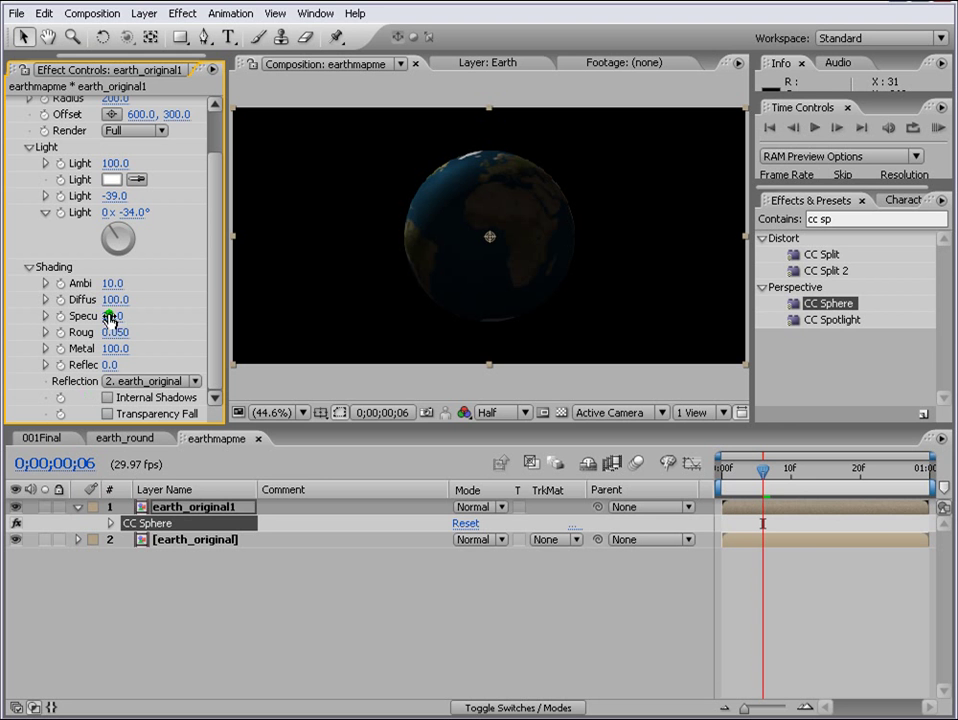
mouse_move(105, 316)
mouse_down()
mouse_move(124, 316)
mouse_move(113, 326)
mouse_move(128, 317)
mouse_up()
click(35, 276)
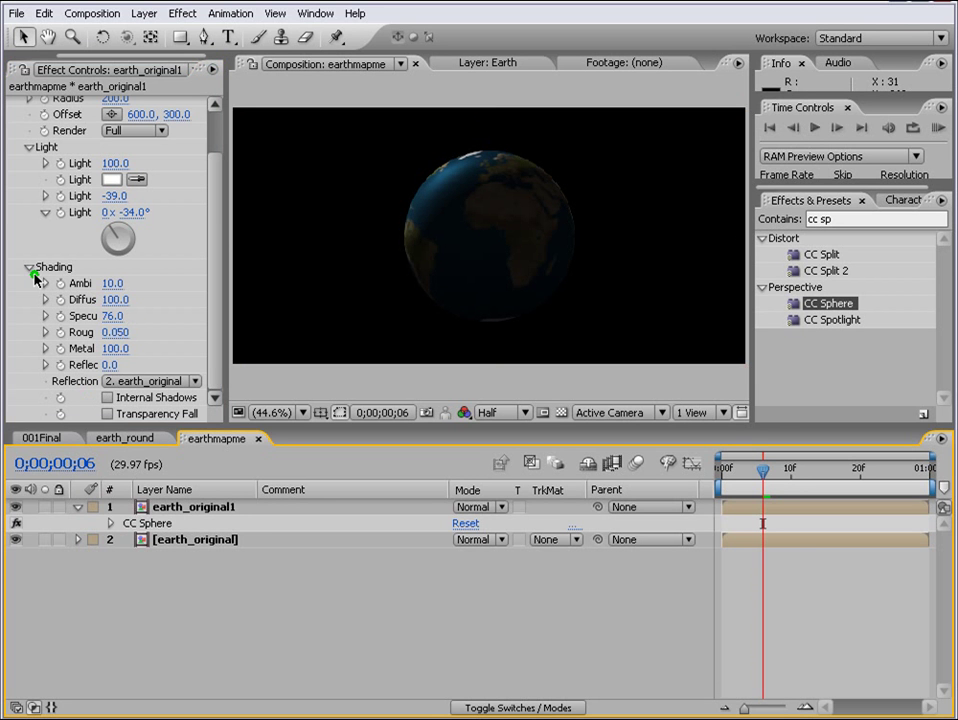
click(31, 272)
click(29, 268)
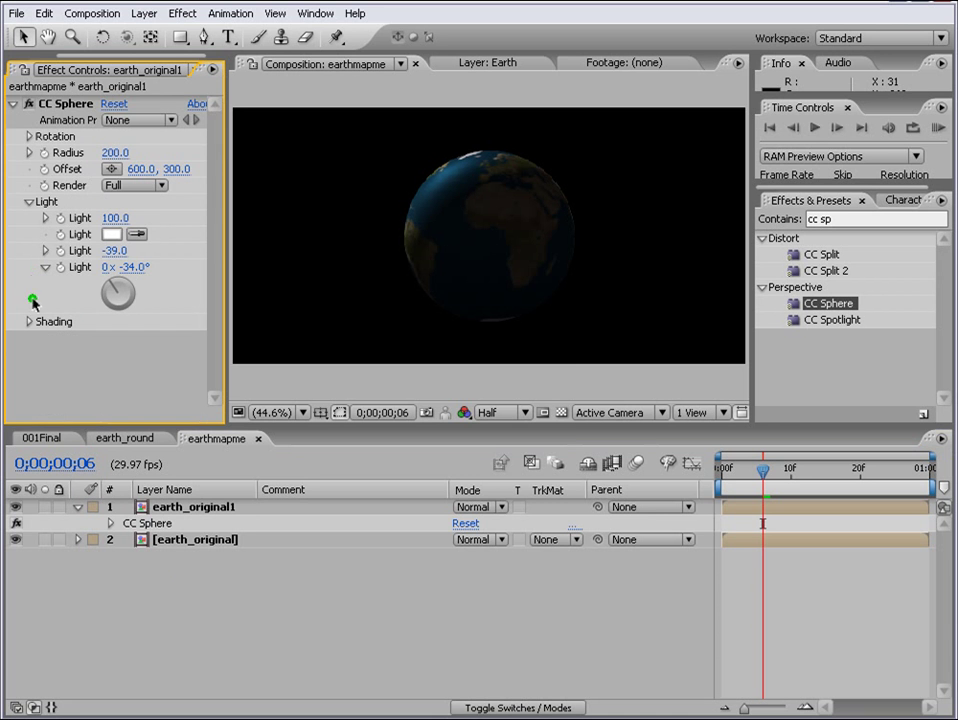
click(502, 509)
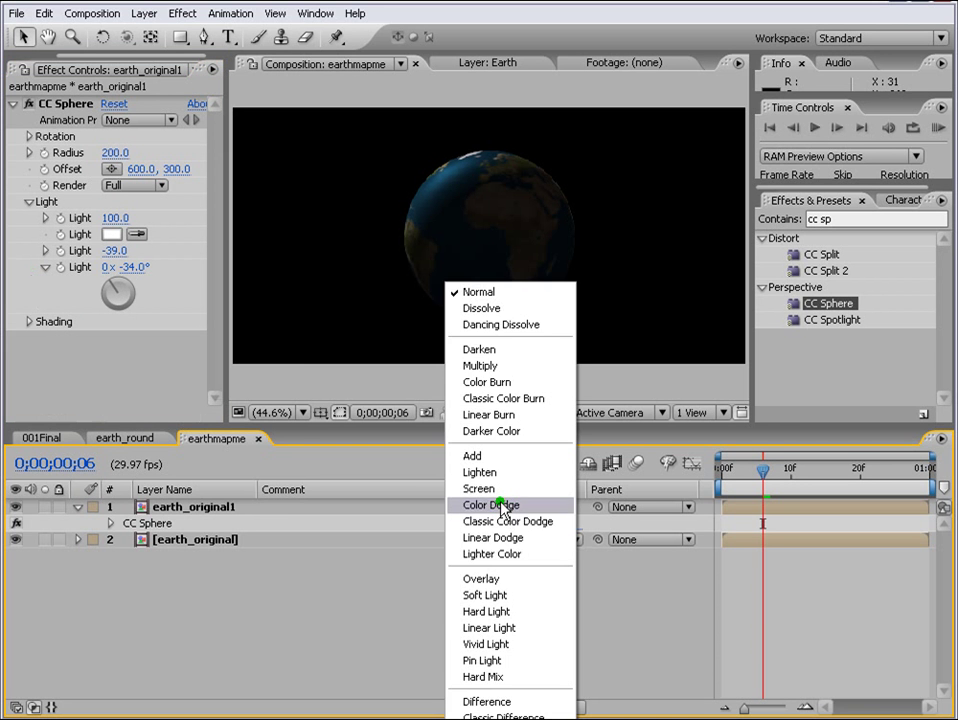
click(560, 494)
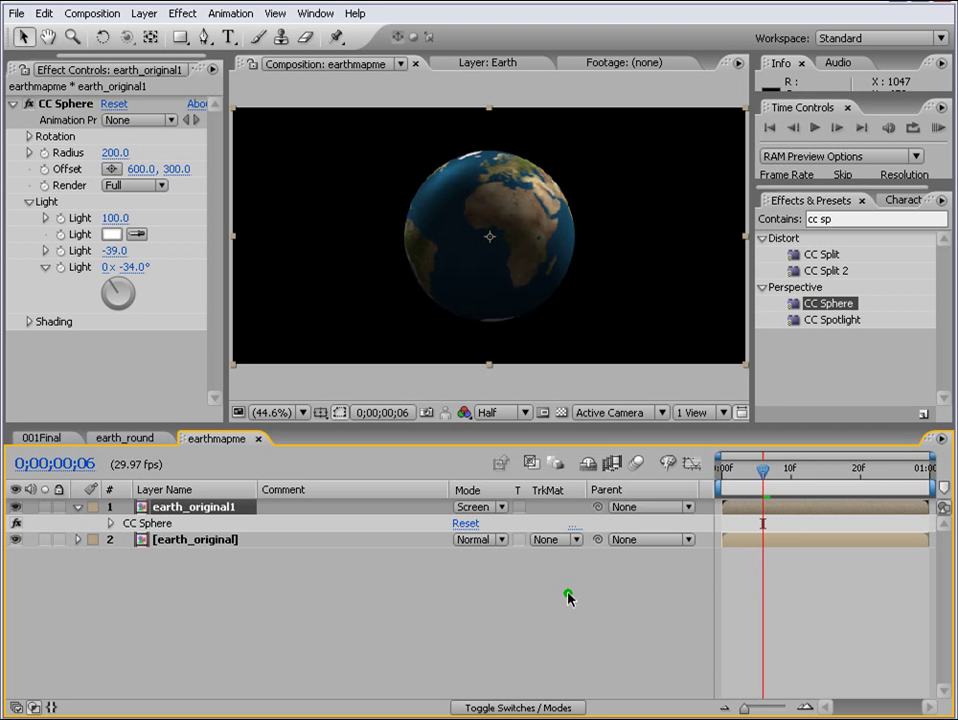
Find the Curves color correction effect and apply it to the earth_original1 layer.
click(849, 219)
text(curve)
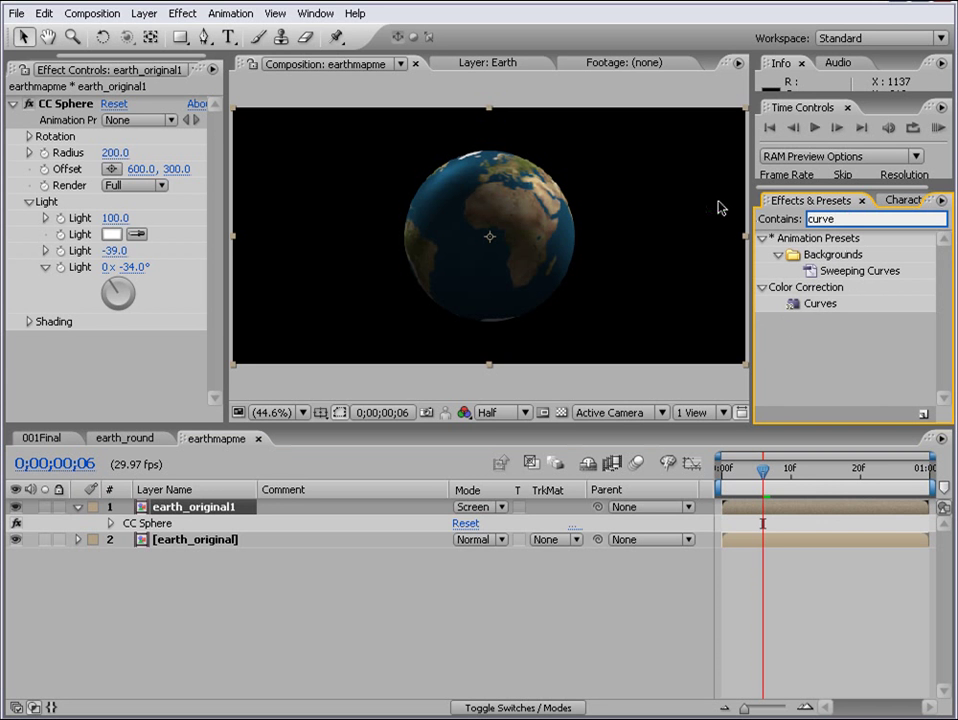
drag(818, 304, 192, 508)
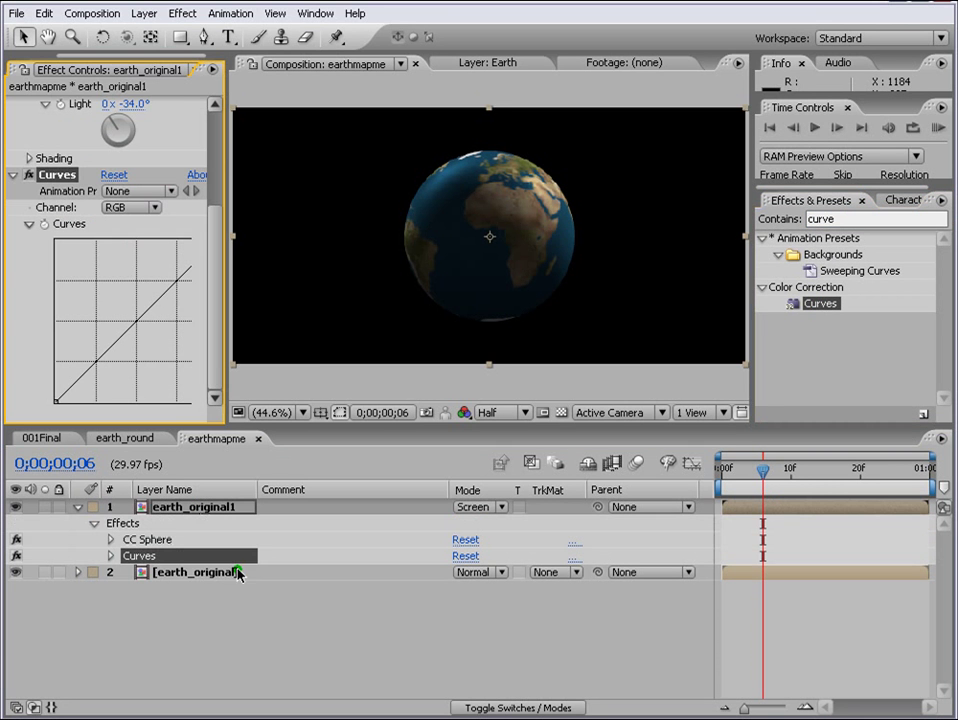
Raise the midtones of the Green channel curve in earth_original1's Curves effect.
drag(229, 375, 262, 375)
click(177, 212)
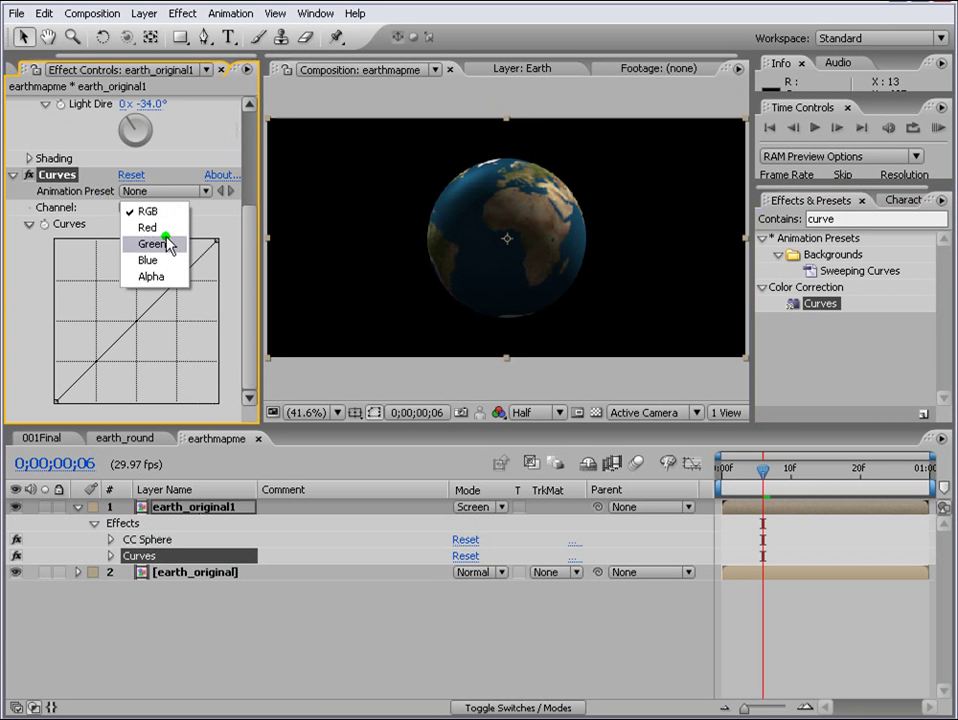
click(167, 244)
scroll(505, 262, up, 1)
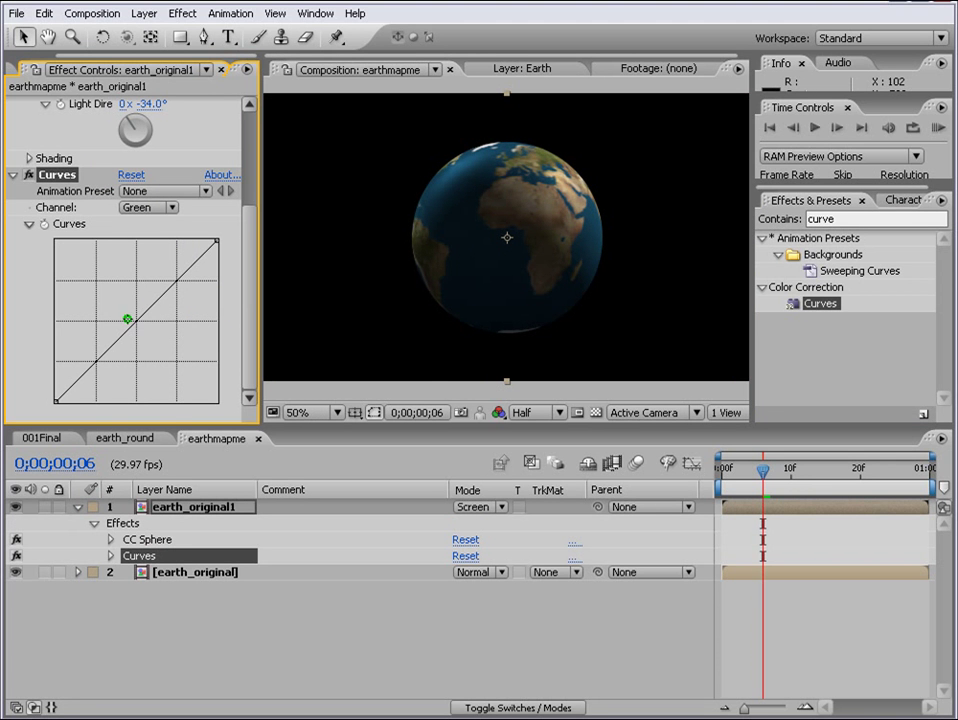
drag(127, 319, 127, 307)
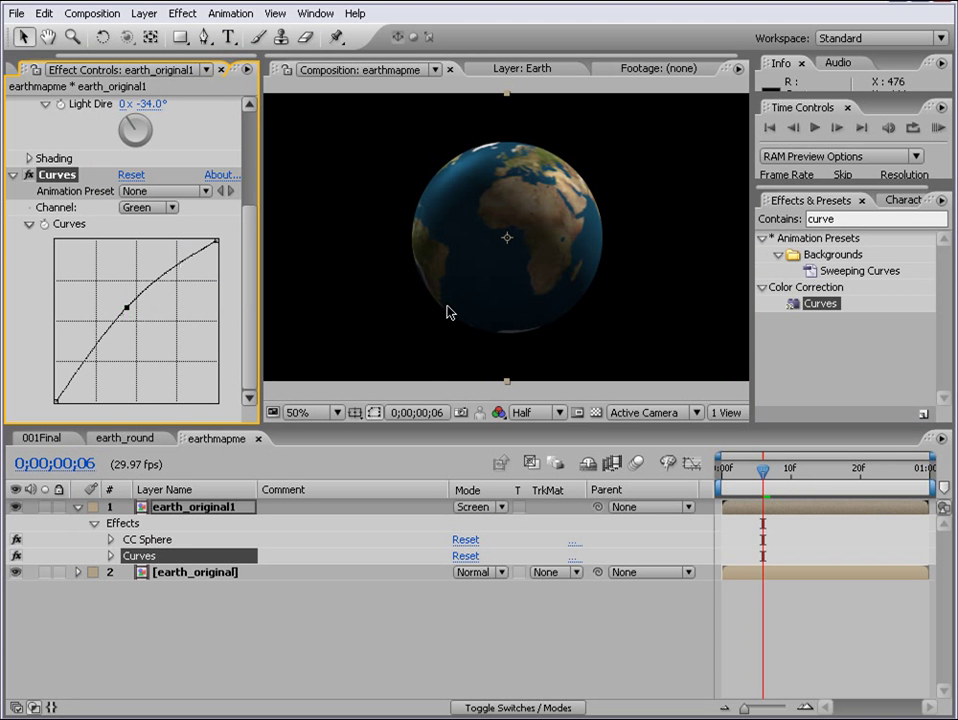
click(449, 362)
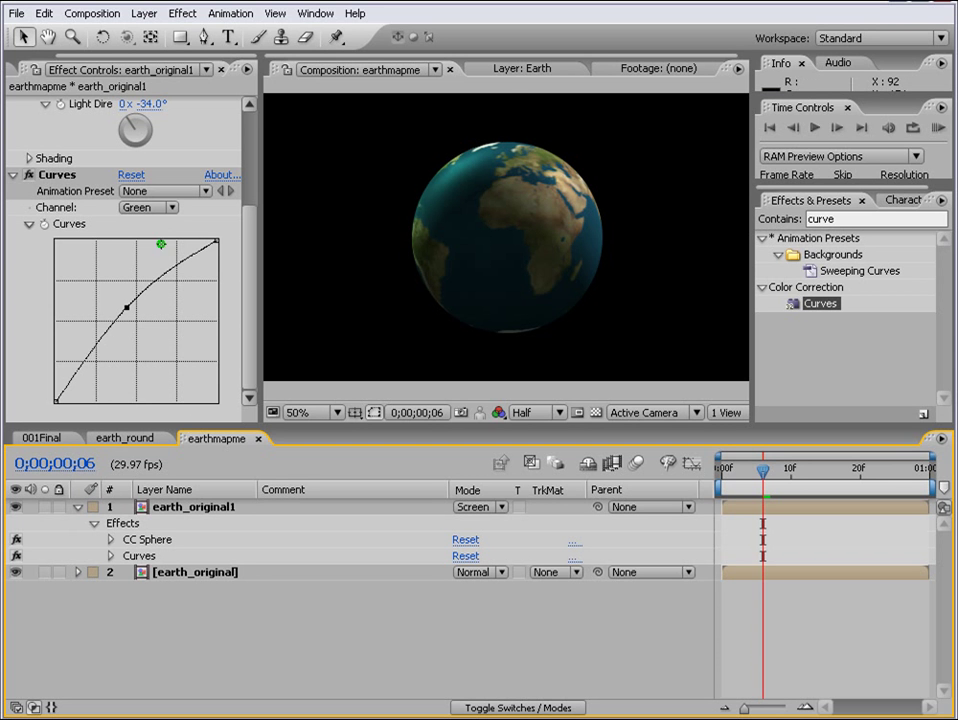
Raise the midtones of the Blue channel curve in earth_original1's Curves effect.
click(172, 210)
click(167, 224)
click(132, 308)
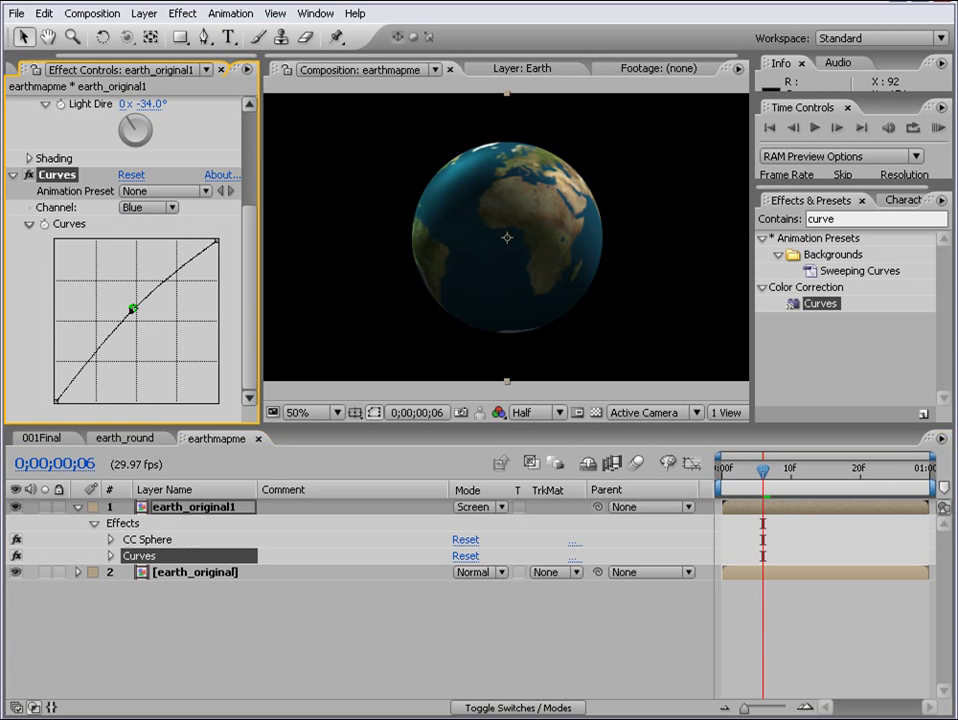
Return to the Green channel of earth_original1's Curves effect and lift its midtone point slightly higher.
click(172, 207)
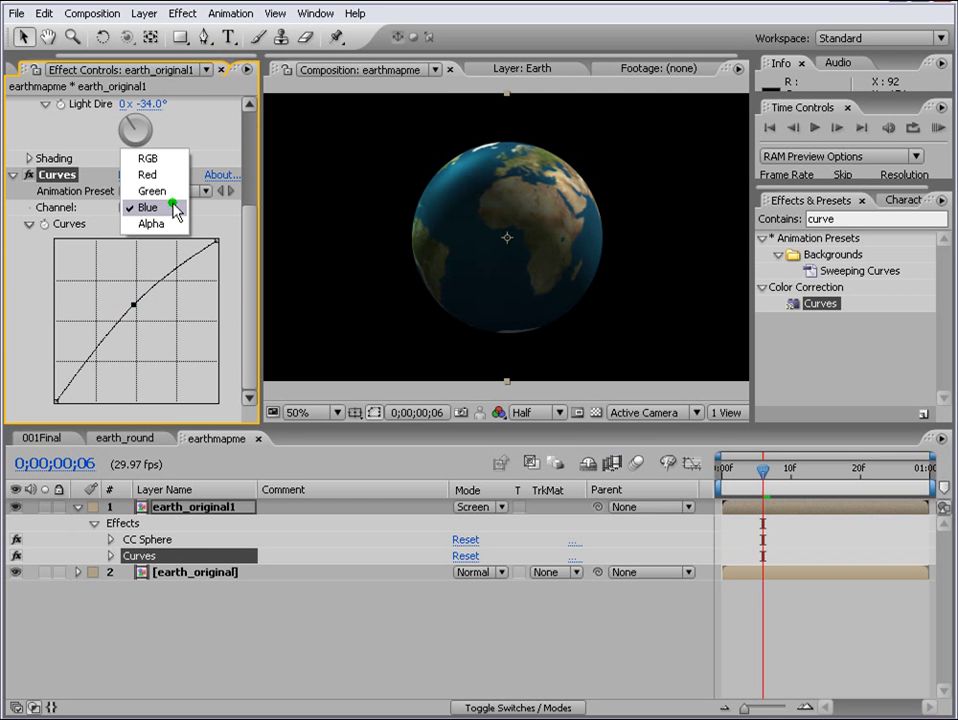
click(174, 199)
click(126, 302)
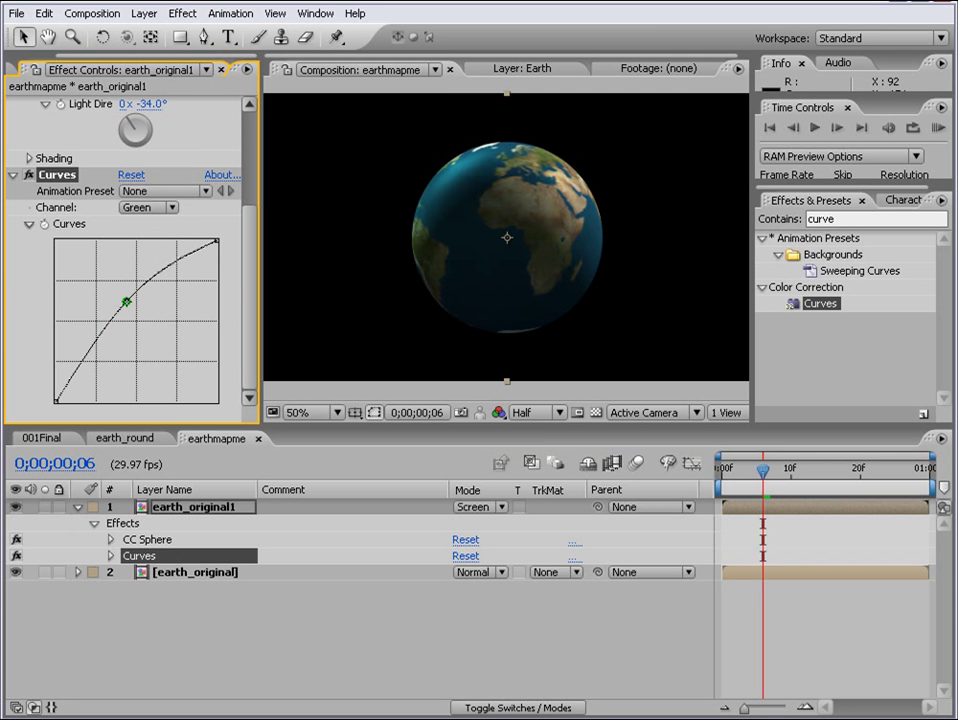
drag(126, 302, 123, 300)
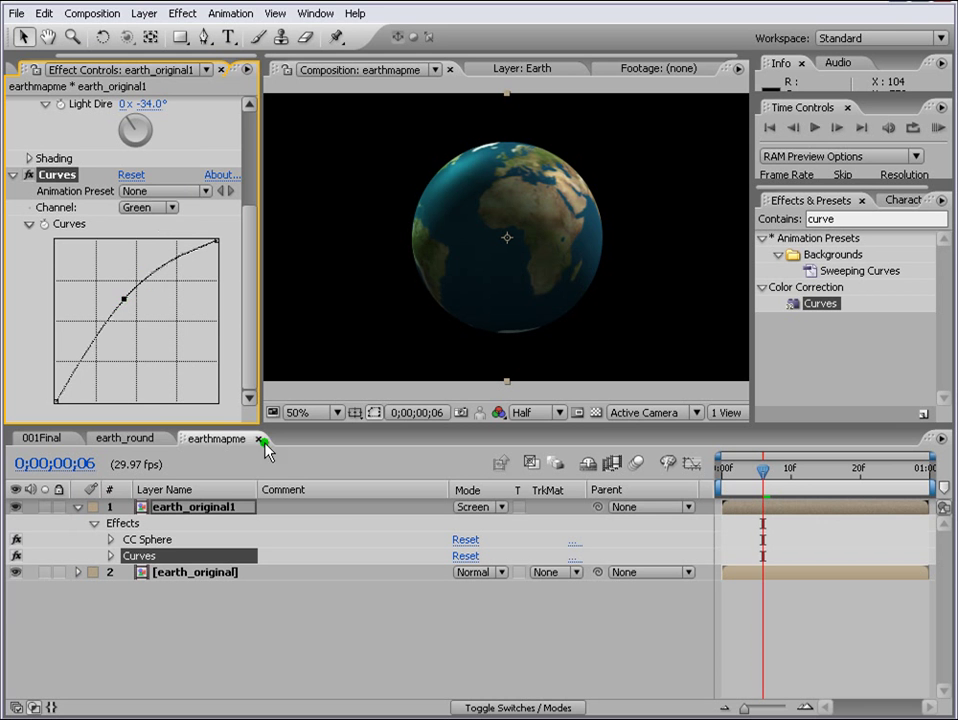
Copy the Curves effect from earth_original1 onto the earth_original layer and collapse both layers' properties.
click(60, 176)
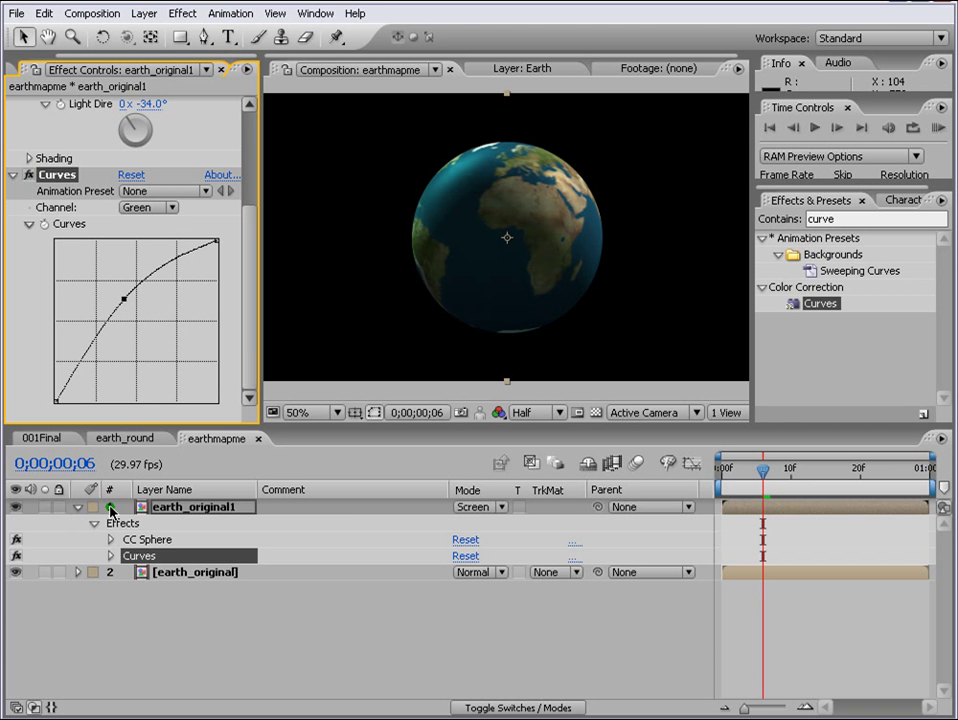
click(145, 557)
click(174, 574)
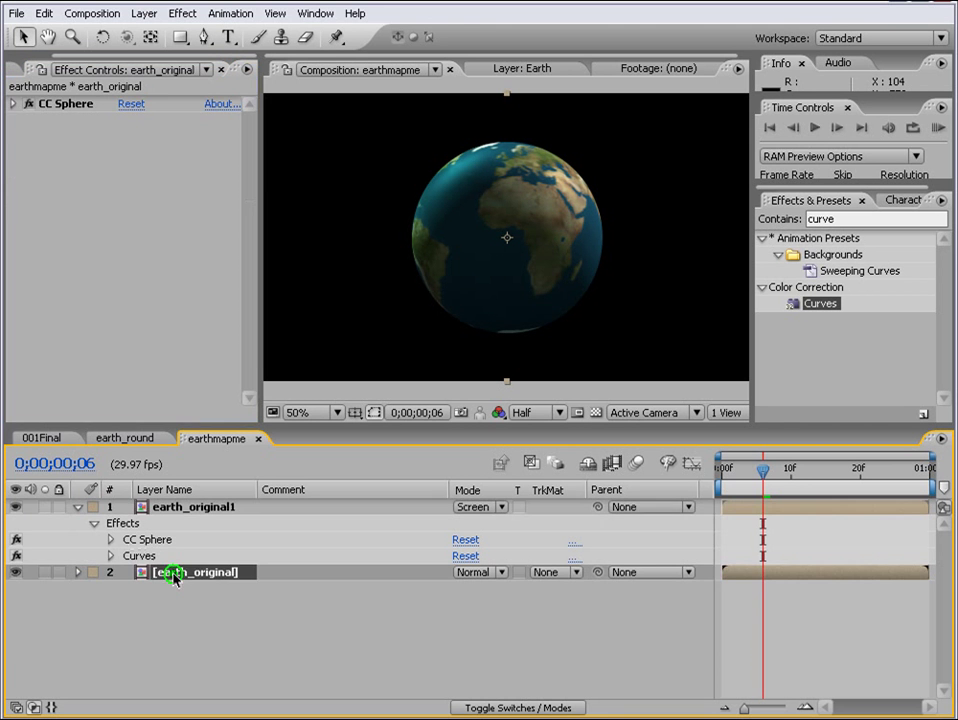
key(ctrl+v)
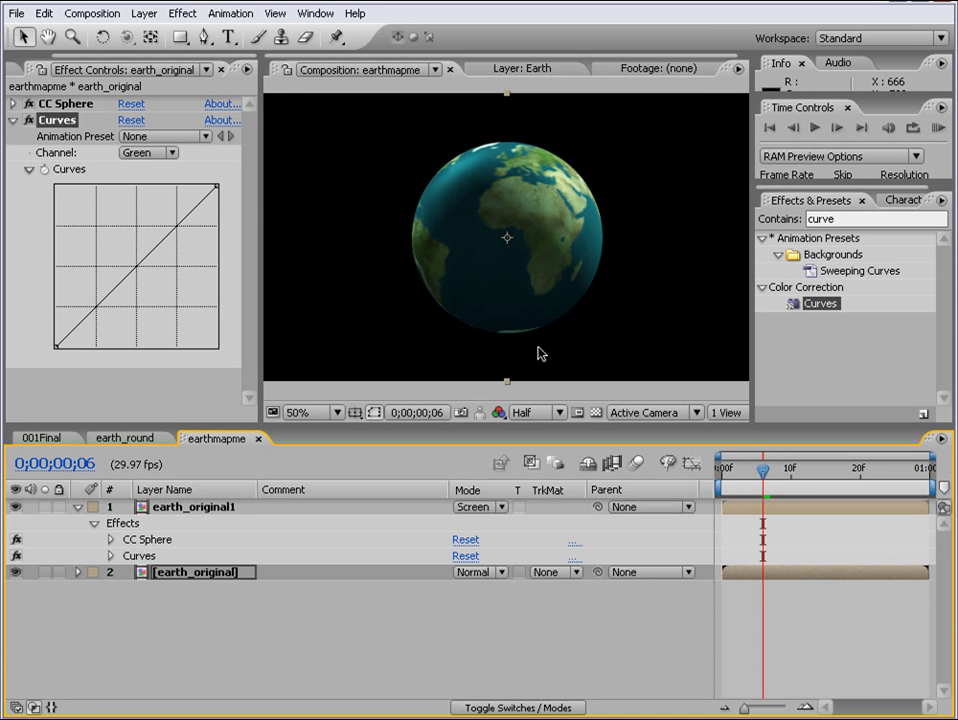
drag(122, 280, 122, 246)
click(78, 507)
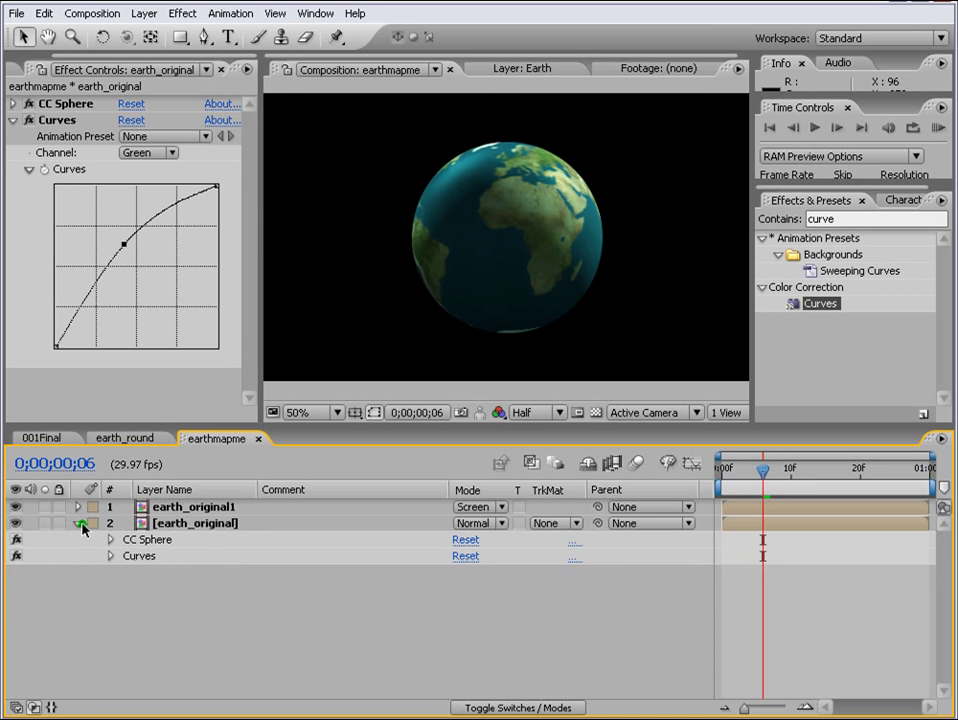
click(80, 523)
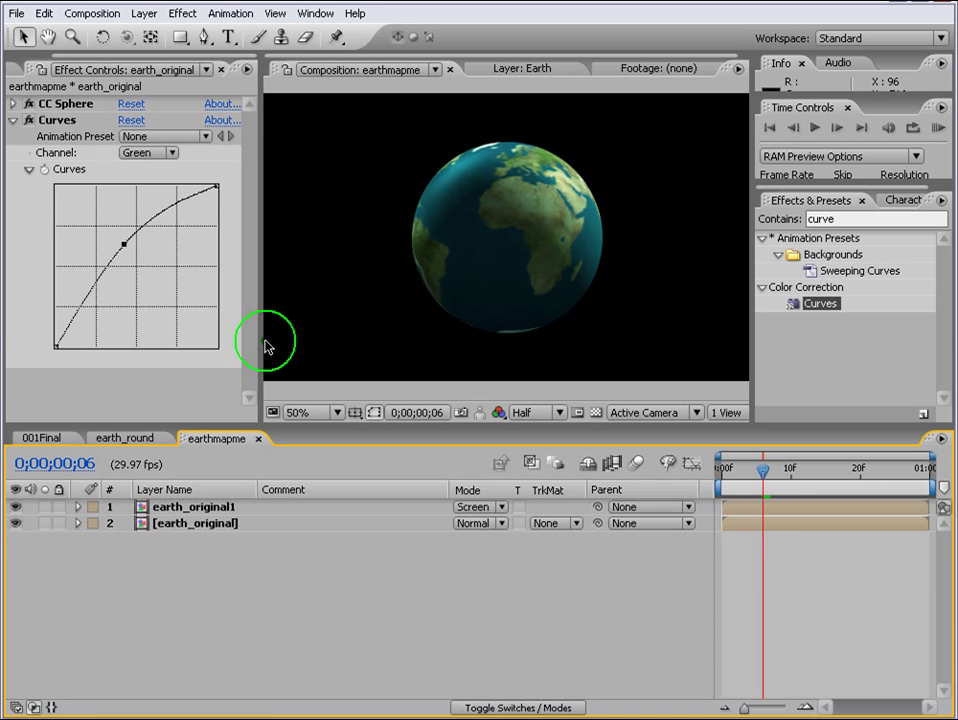
Set earth_original's CC Sphere light height to -37 and lower its ambient shading.
click(13, 104)
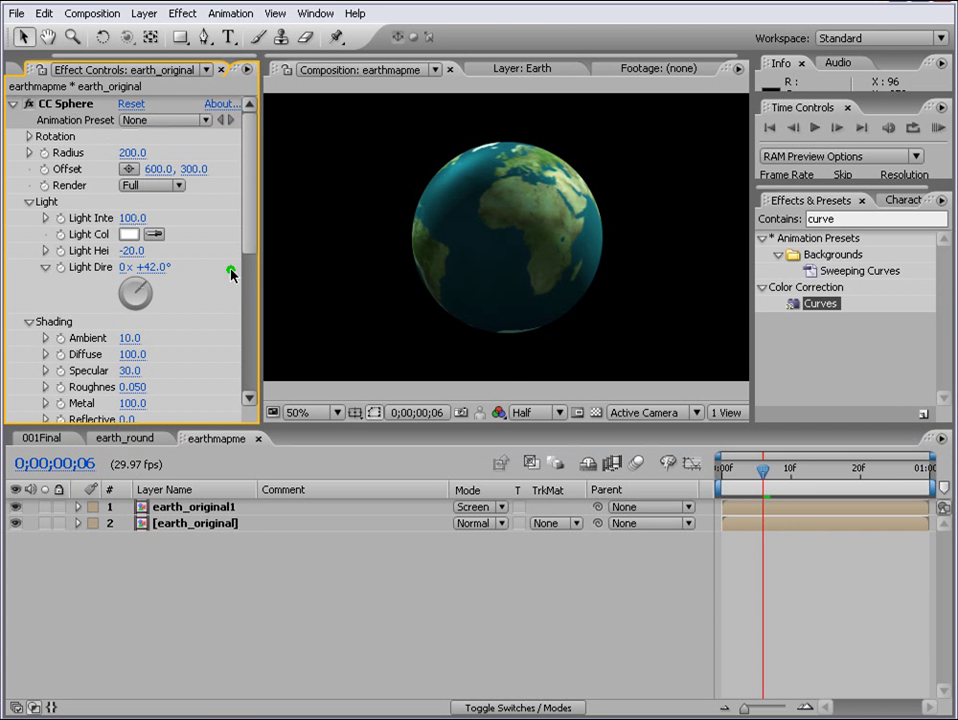
scroll(231, 269, down, 1)
mouse_move(133, 216)
mouse_down()
mouse_move(118, 229)
mouse_move(138, 216)
mouse_up()
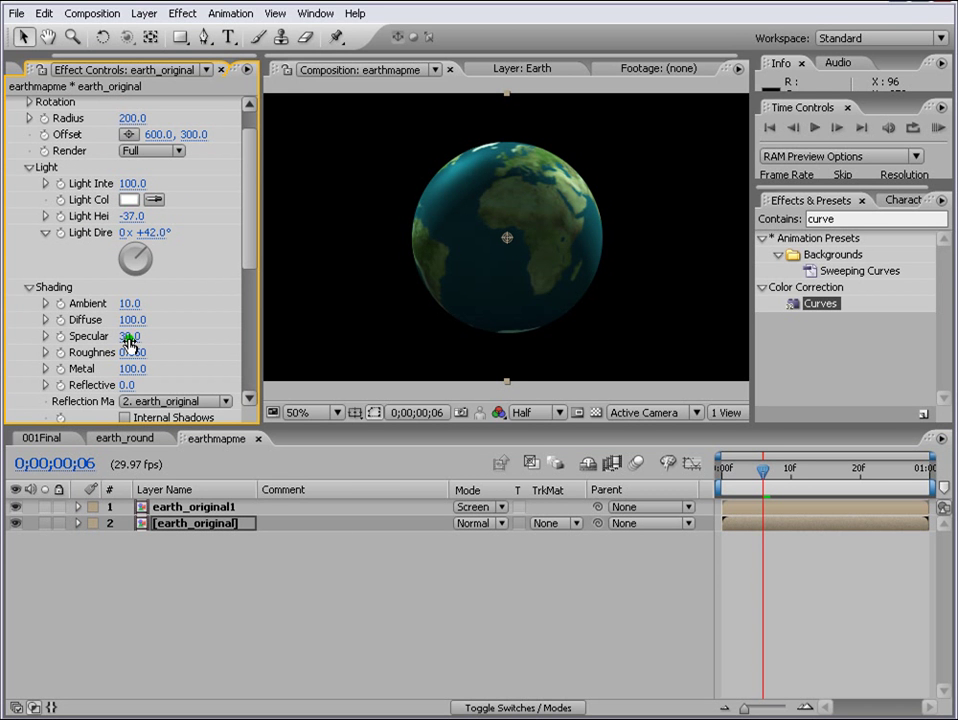
drag(121, 336, 127, 305)
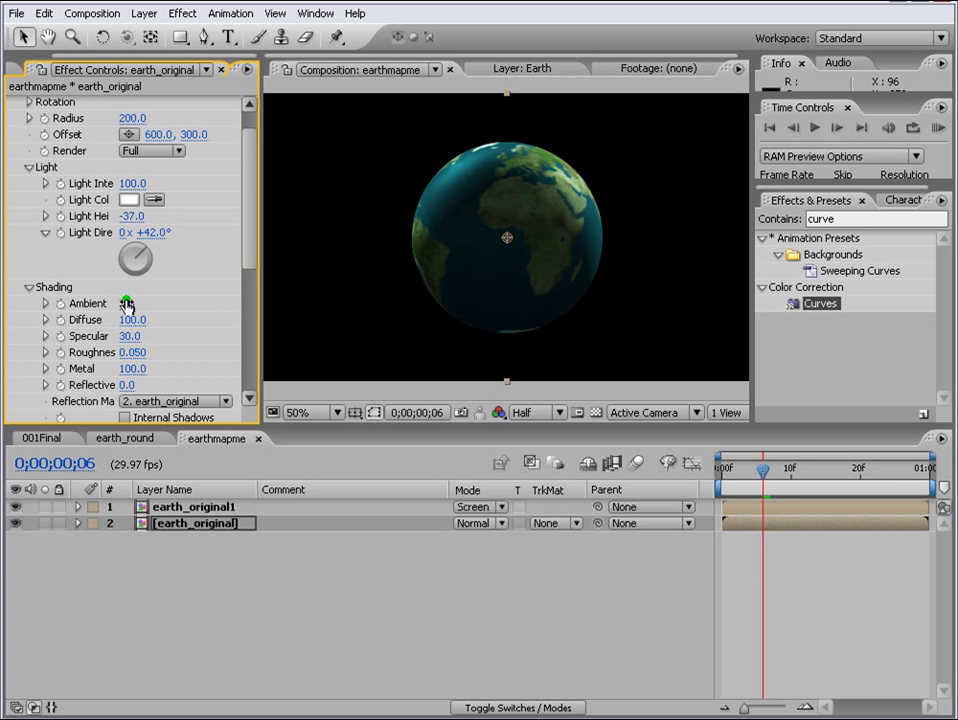
Lower the CC Sphere ambient shading of earth_original1, collapse its effects and return to the project items.
click(175, 507)
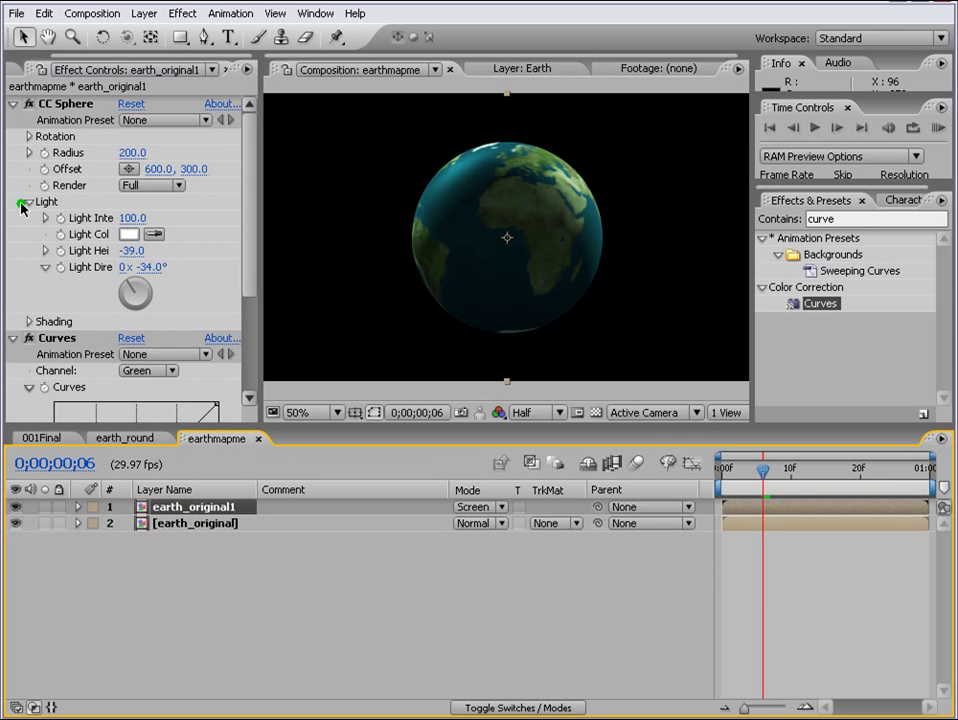
click(30, 321)
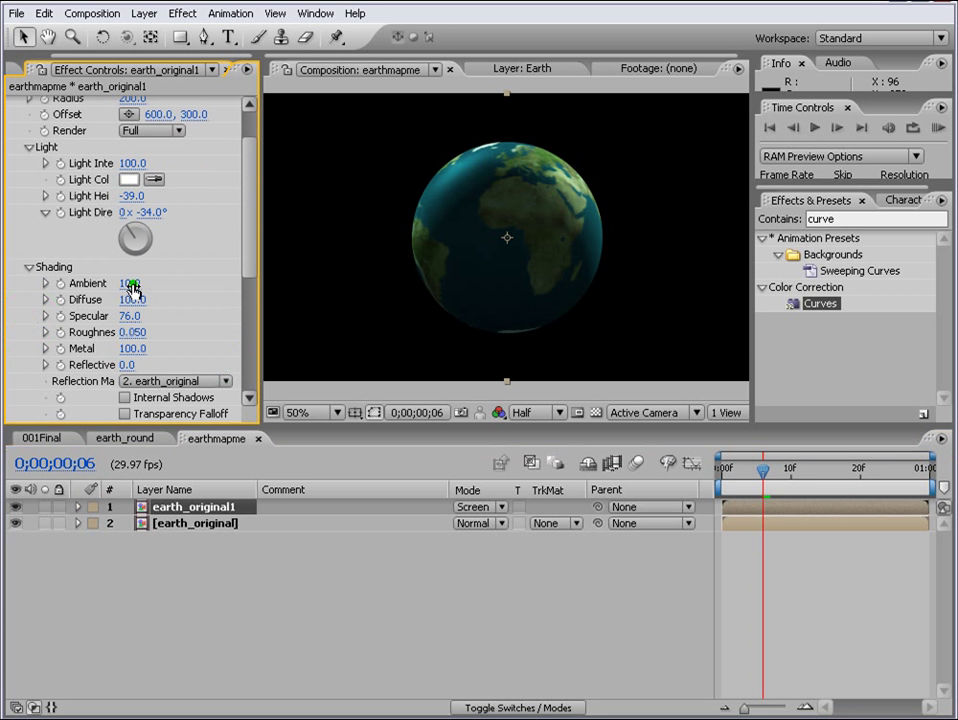
mouse_move(127, 283)
mouse_down()
mouse_move(689, 410)
mouse_move(520, 318)
mouse_up()
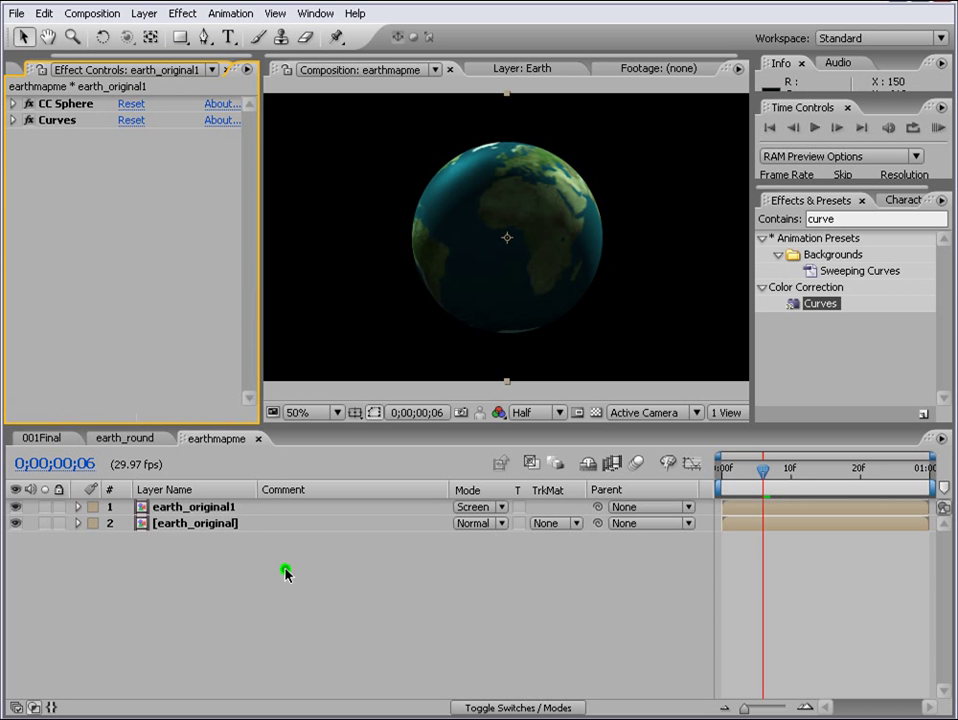
click(192, 510)
click(287, 585)
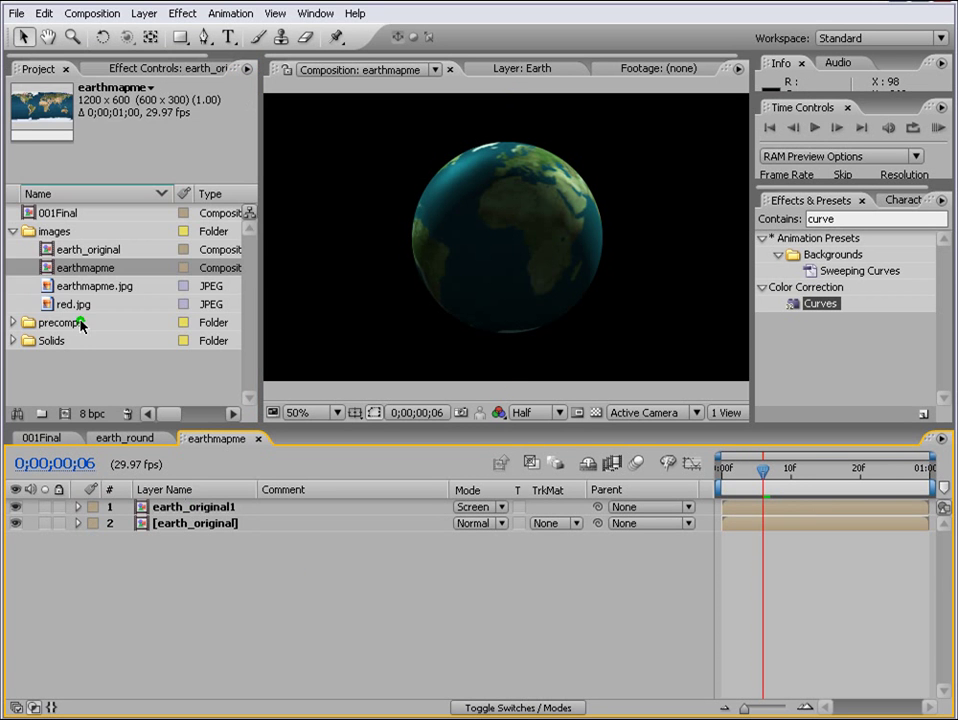
Create a new composition from the red.jpg image.
click(82, 304)
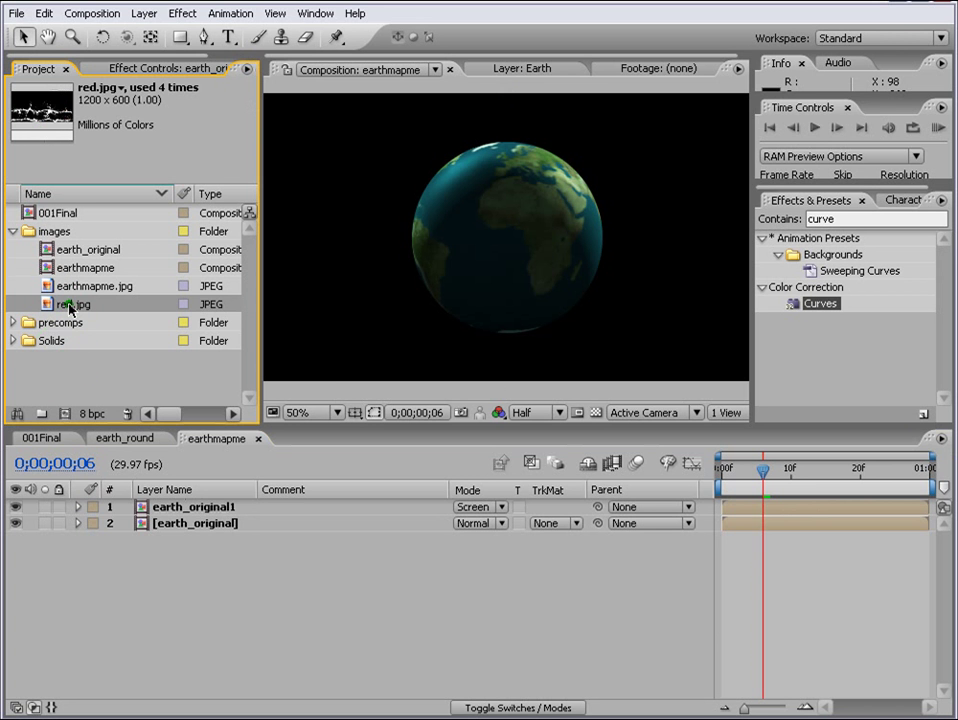
drag(70, 308, 64, 413)
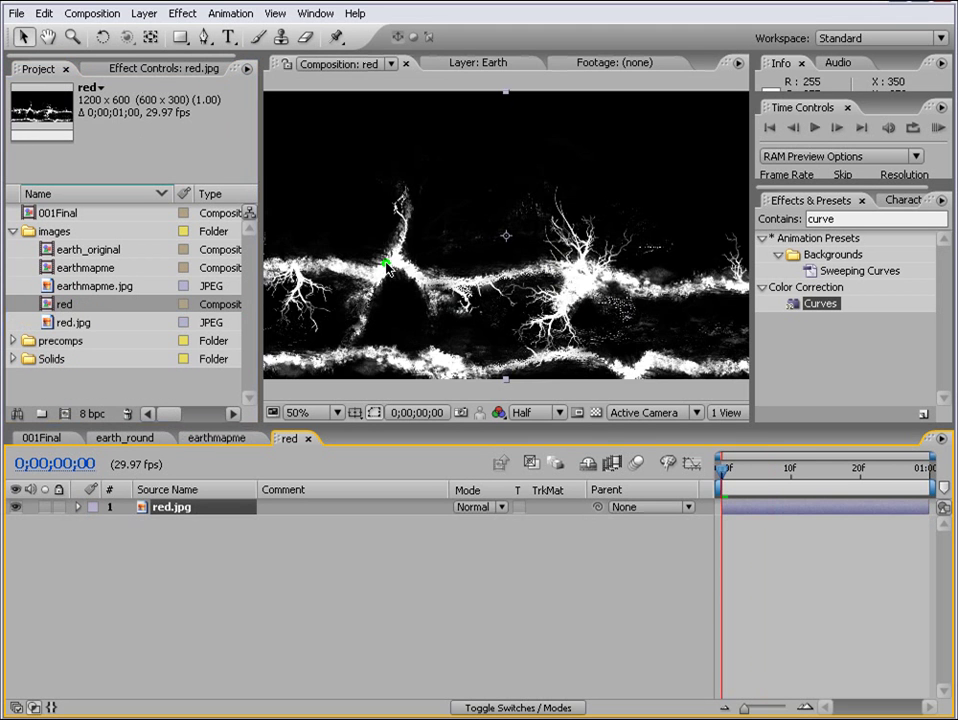
scroll(385, 265, down, 1)
scroll(481, 284, up, 1)
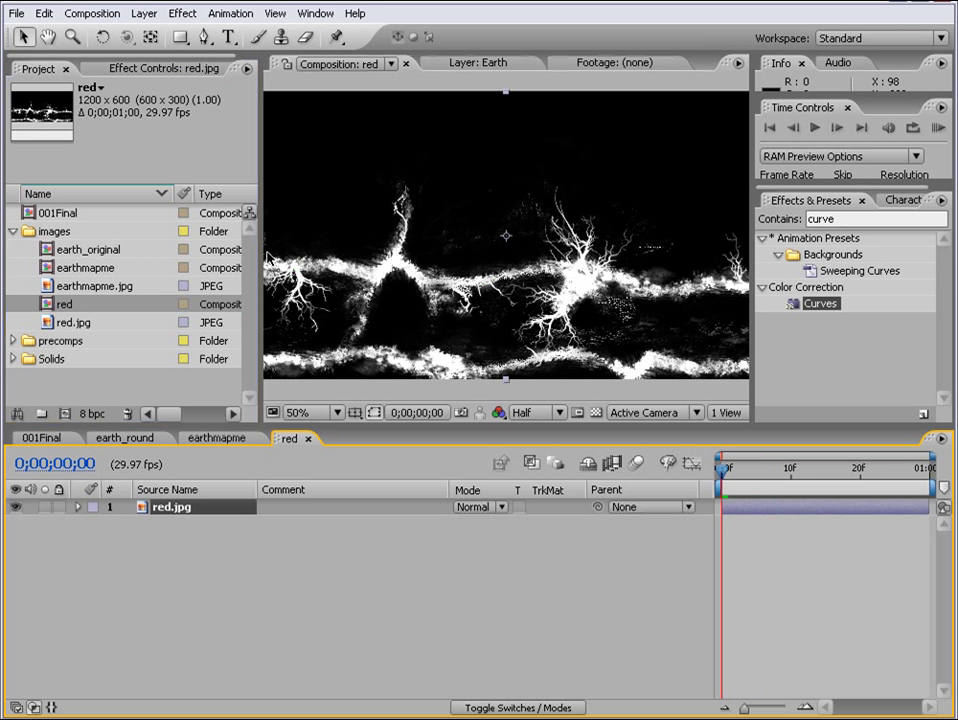
drag(260, 240, 243, 228)
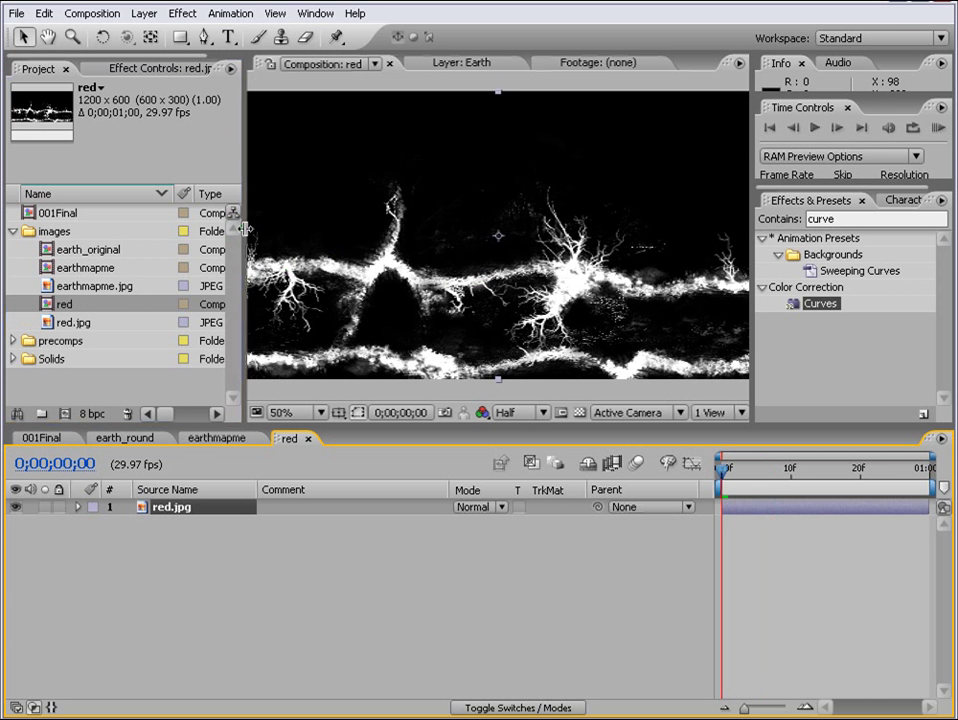
Duplicate the red.jpg layer, set the lower copy's track matte to Luma Matte and show the transparency grid.
click(172, 510)
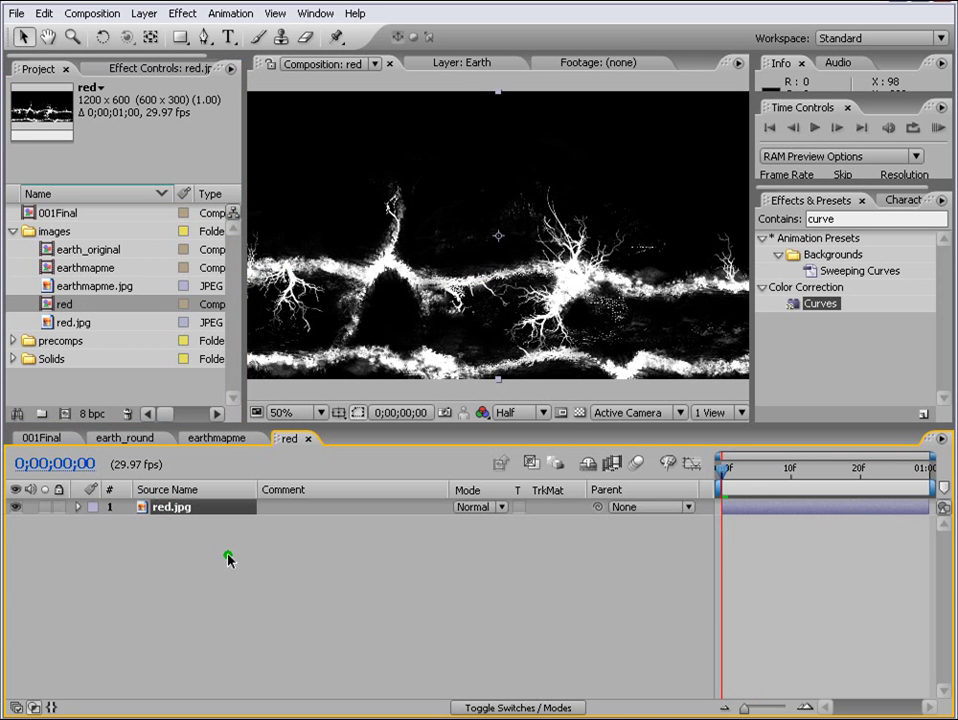
key(ctrl+d)
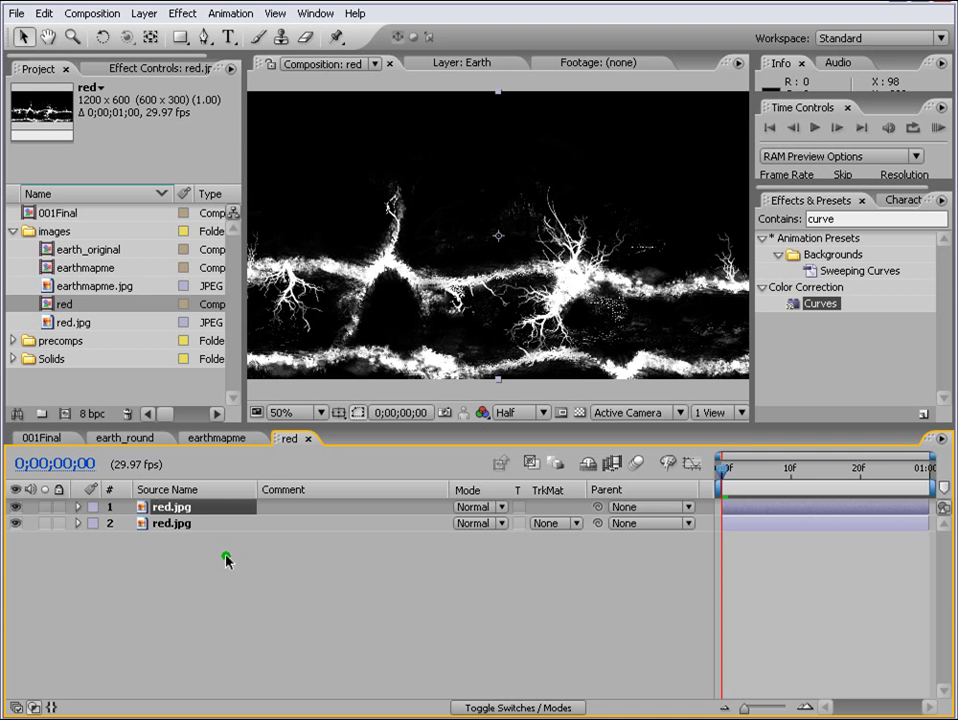
click(580, 524)
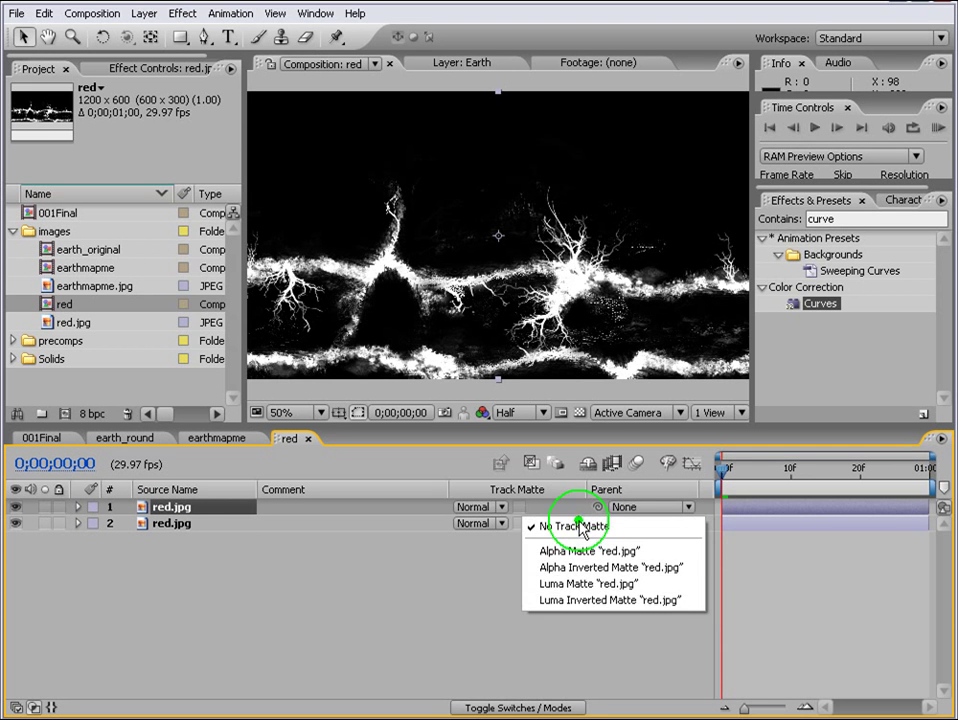
click(592, 585)
click(579, 412)
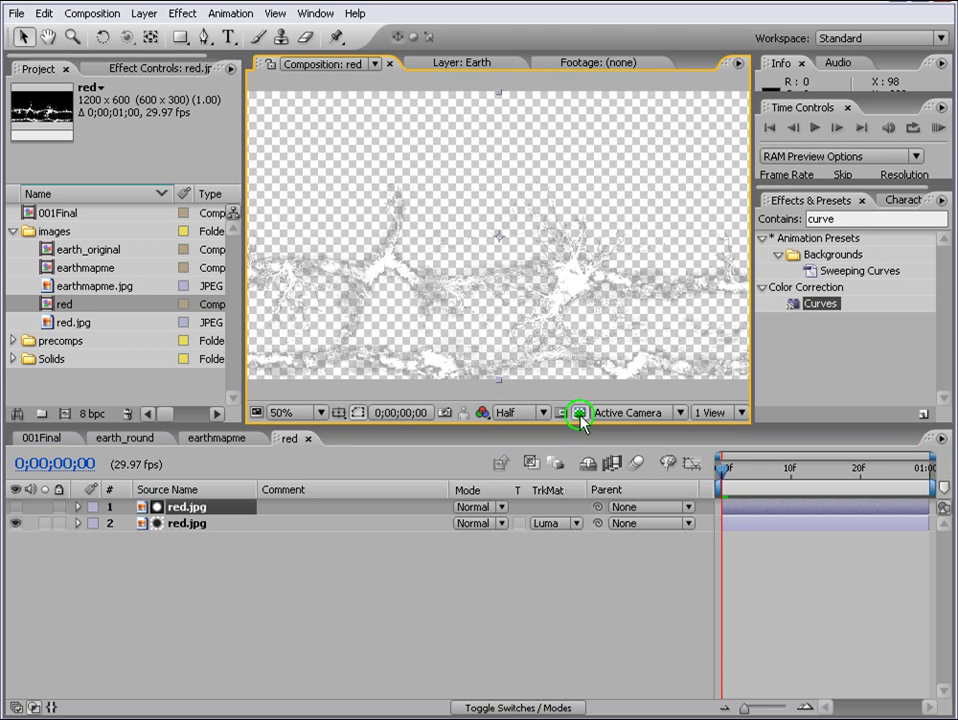
click(565, 541)
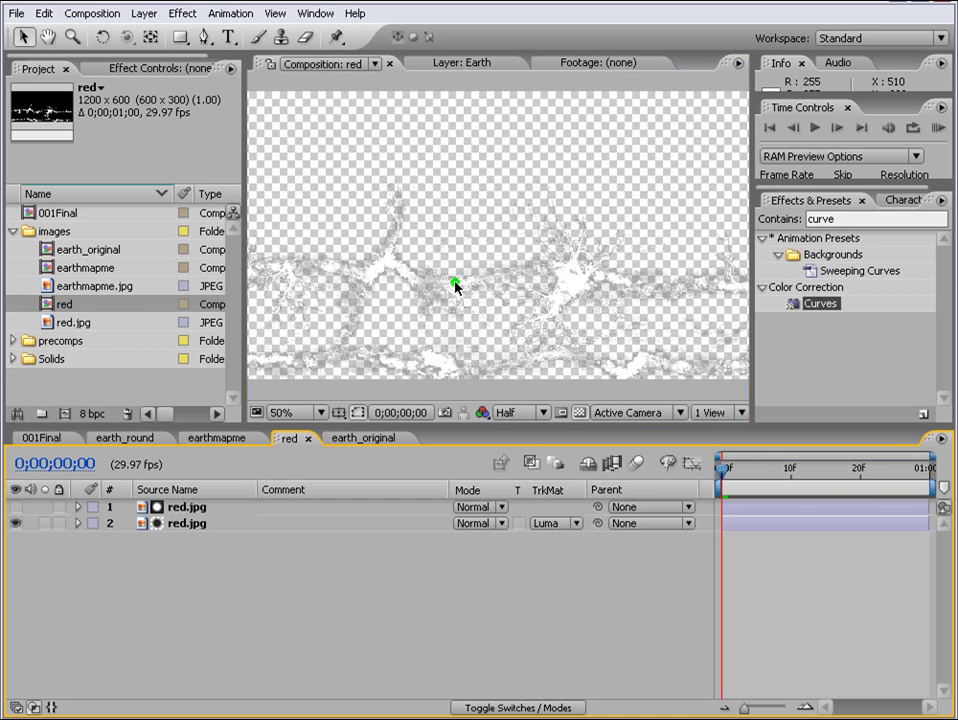
Open the earthmapme composition at 0;00;00;13 and rename it earth_all in the project.
double_click(58, 268)
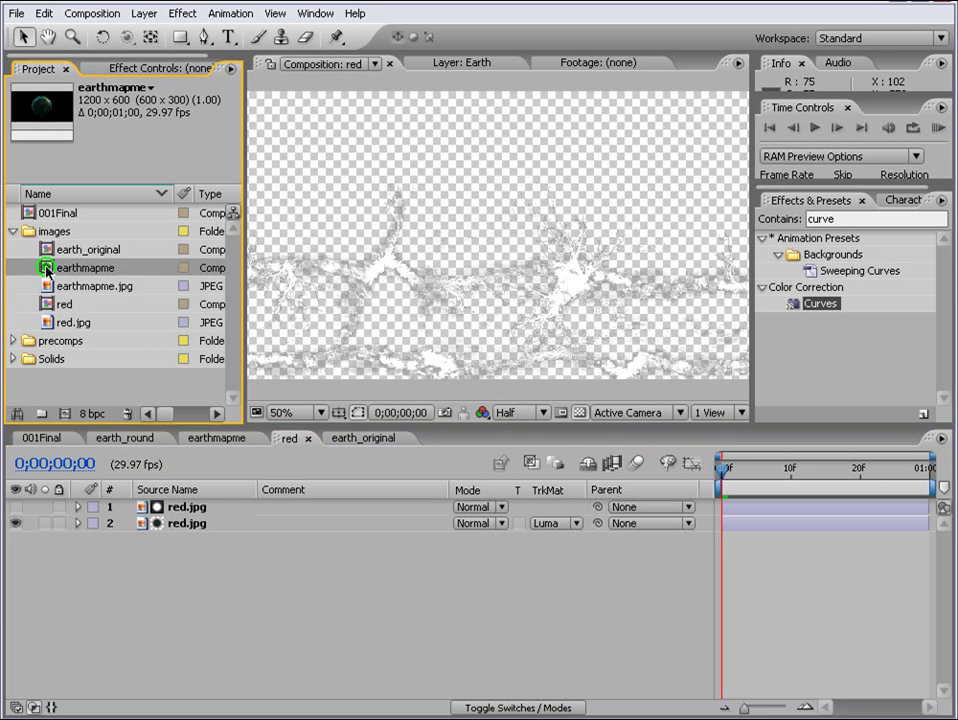
drag(765, 470, 811, 478)
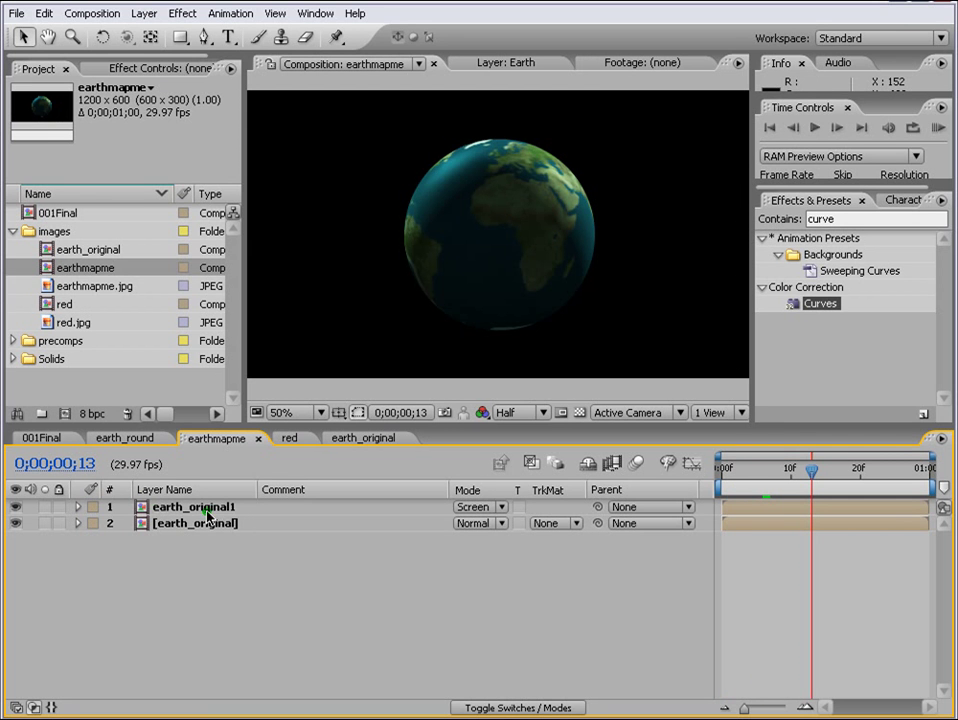
click(70, 263)
click(98, 272)
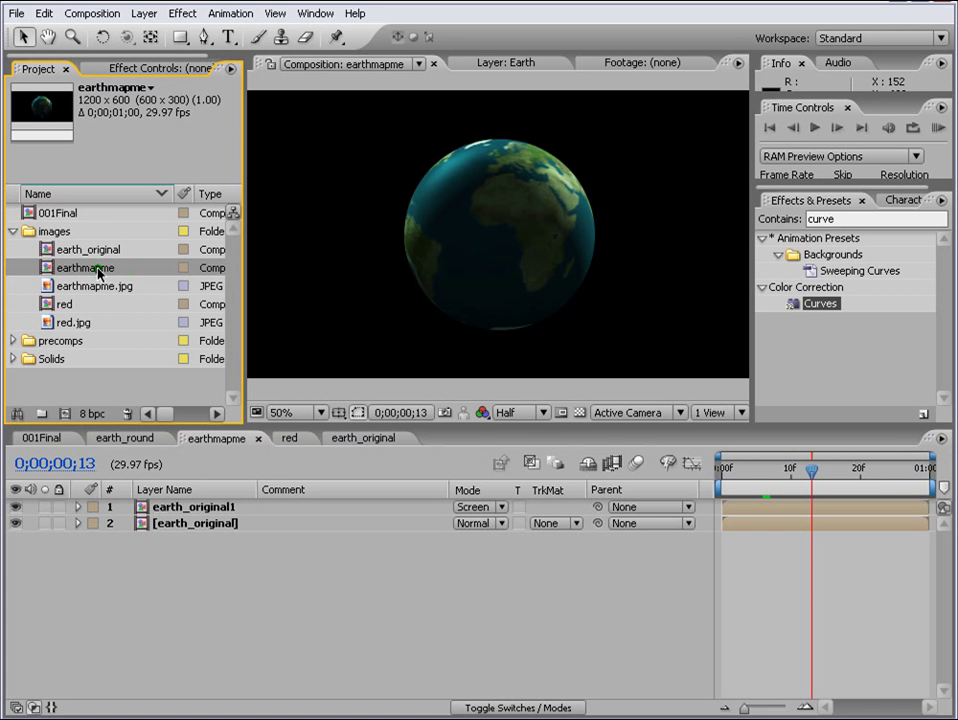
key(Return)
click(85, 268)
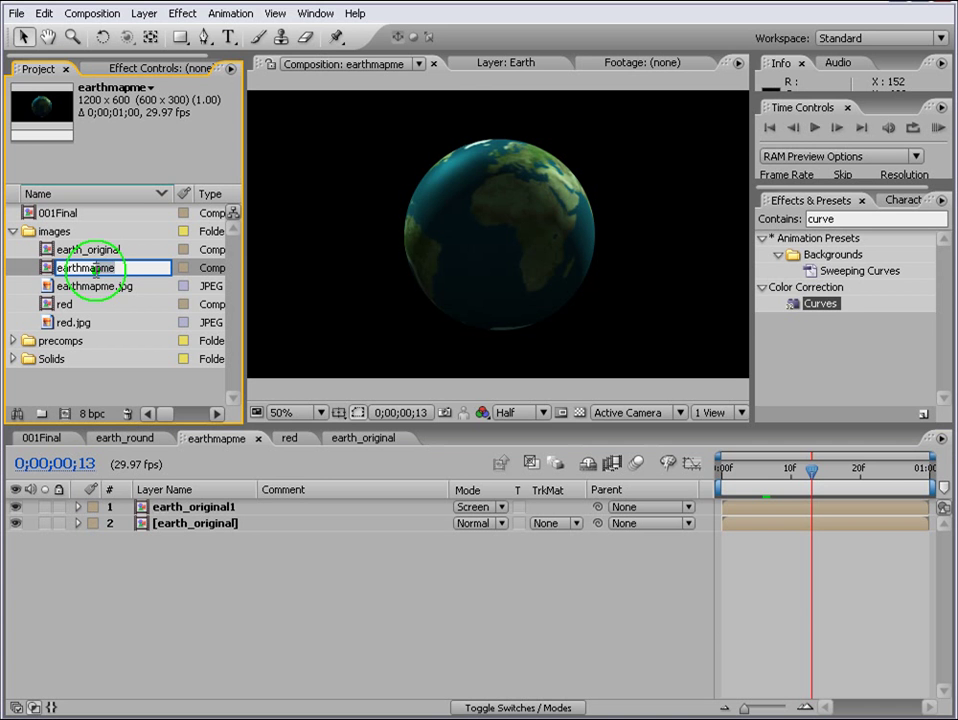
key(Delete)
key(Delete)
key(Delete)
key(Delete)
key(Delete)
text(all)
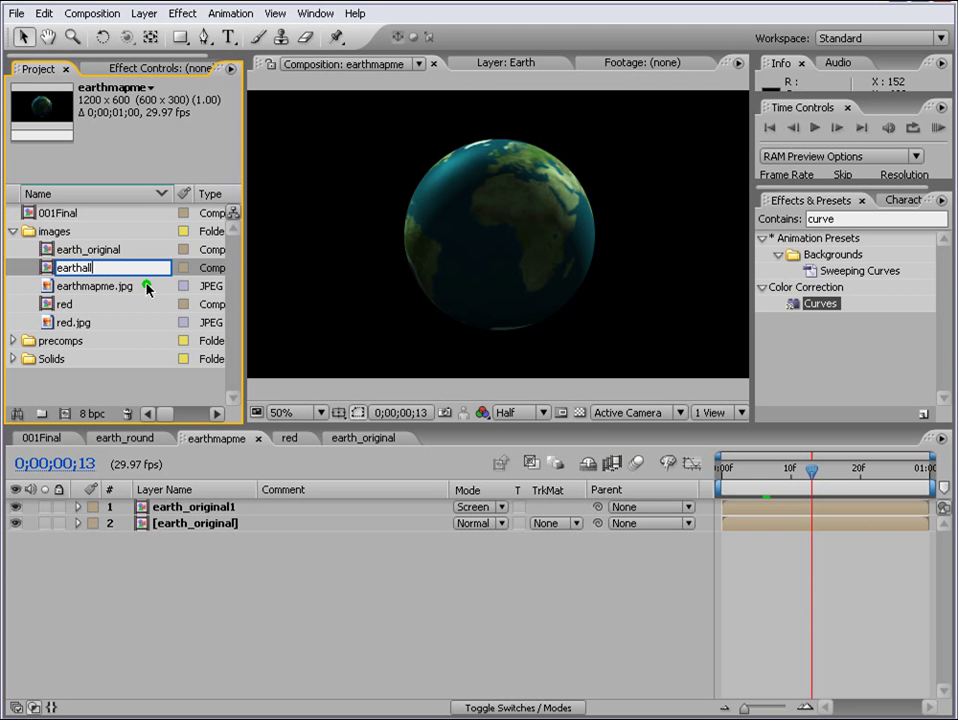
click(84, 268)
text(_)
key(Return)
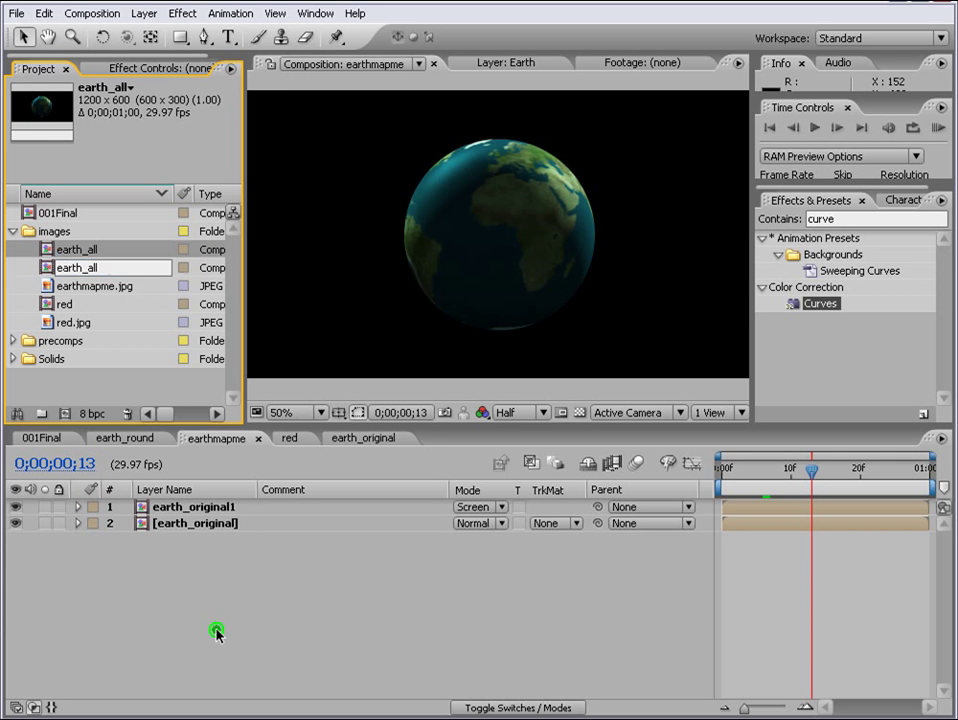
Add the red composition as the uppermost layer of earth_all and apply the CC Sphere effect to it.
click(216, 631)
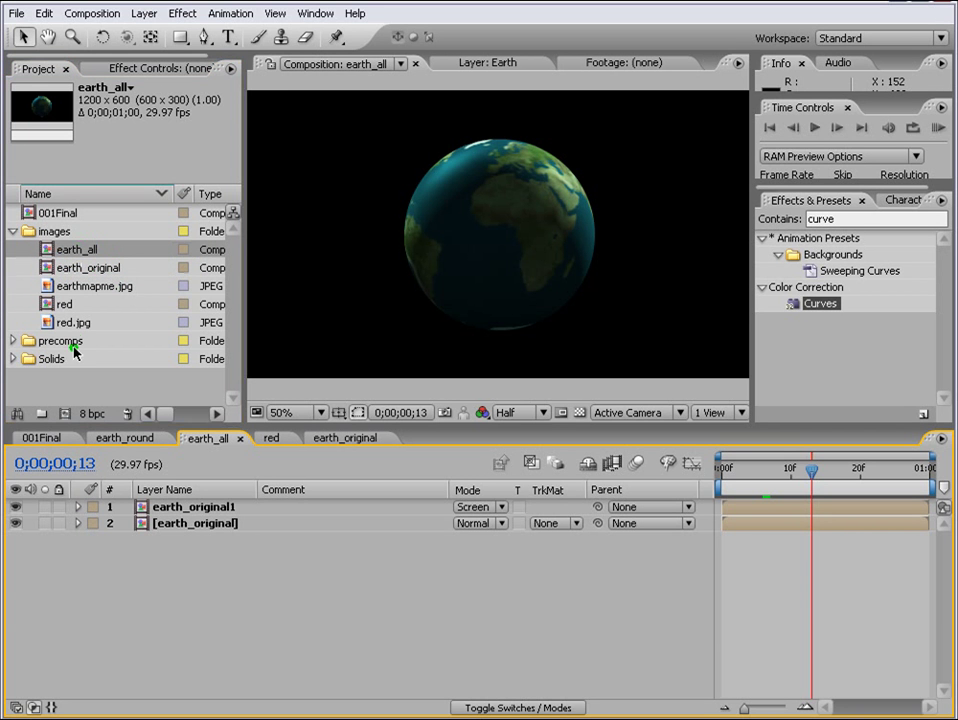
drag(59, 304, 56, 250)
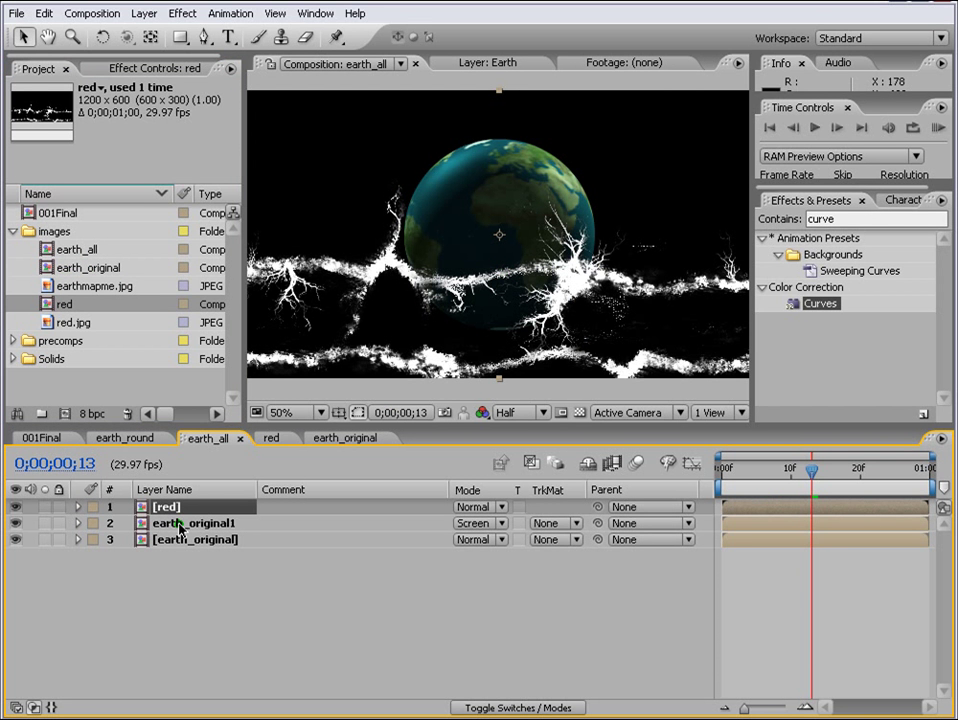
click(836, 306)
text(cc)
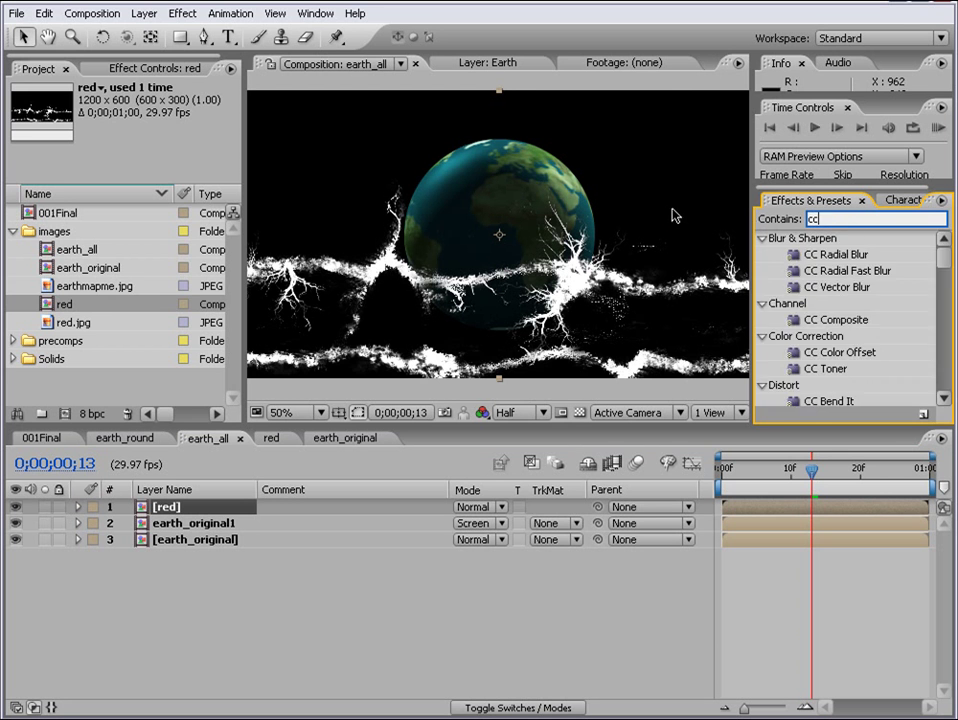
text( sphere)
drag(808, 256, 790, 507)
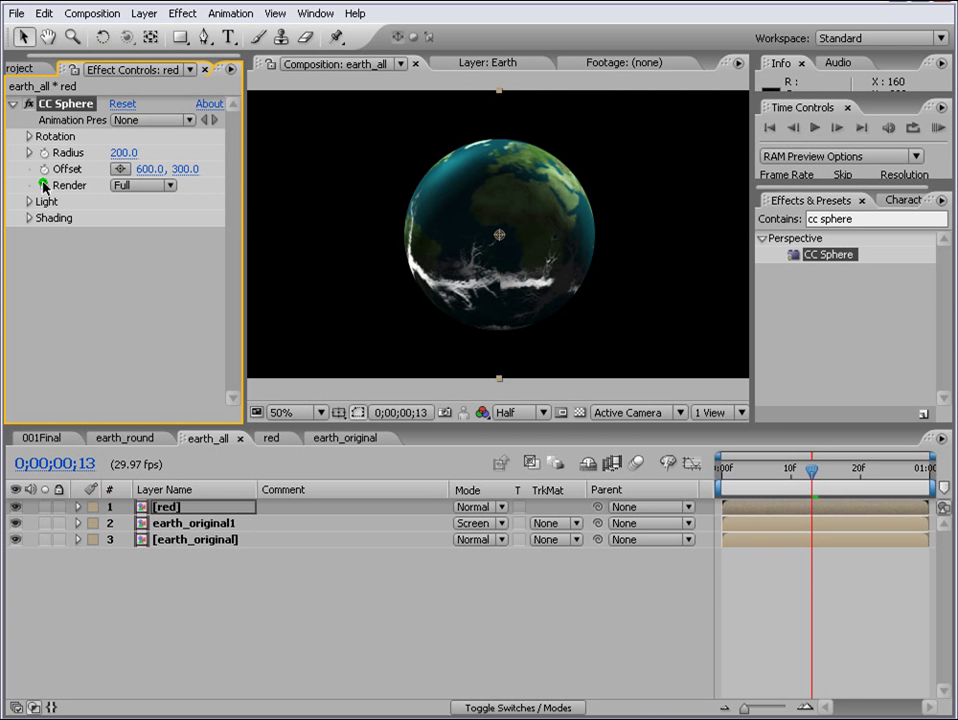
Set the red layer's CC Sphere light height to 100 and its light intensity to 165.
click(31, 203)
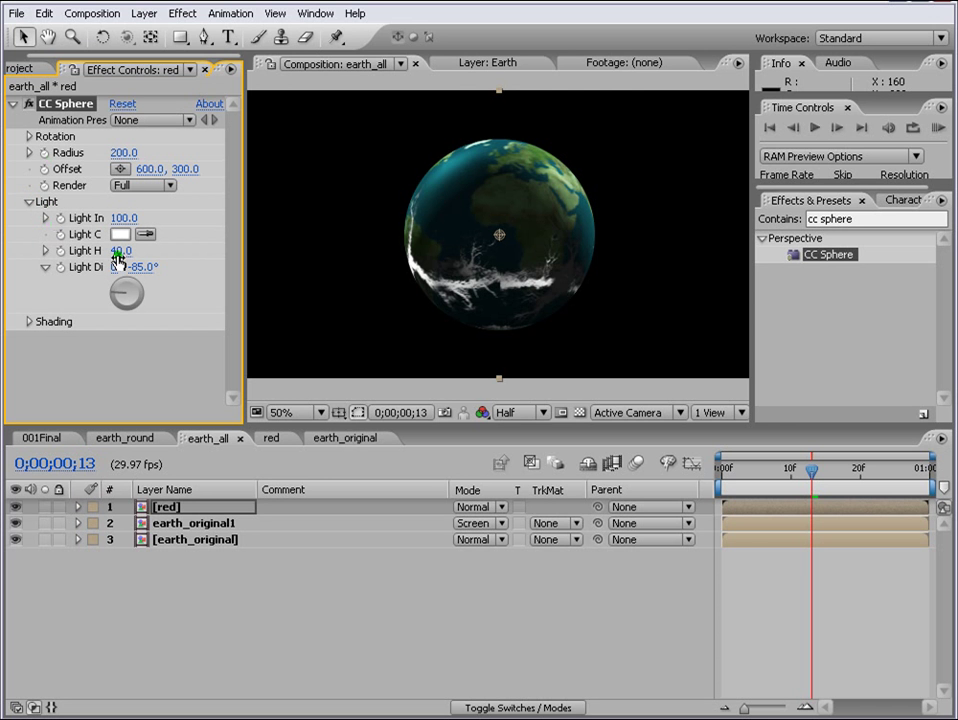
drag(117, 260, 272, 246)
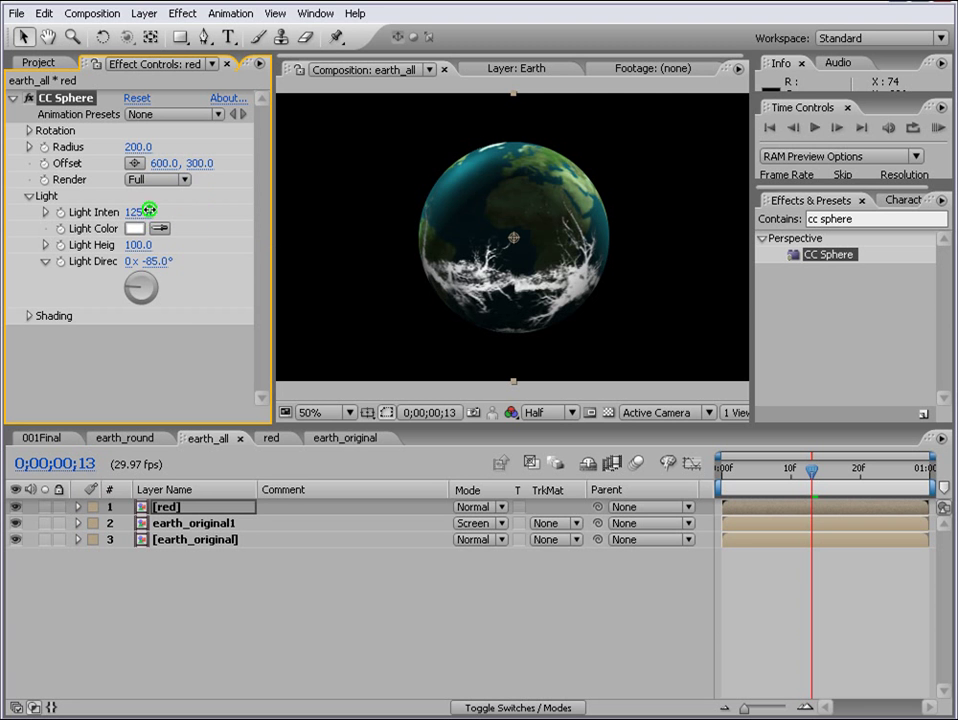
drag(150, 210, 242, 345)
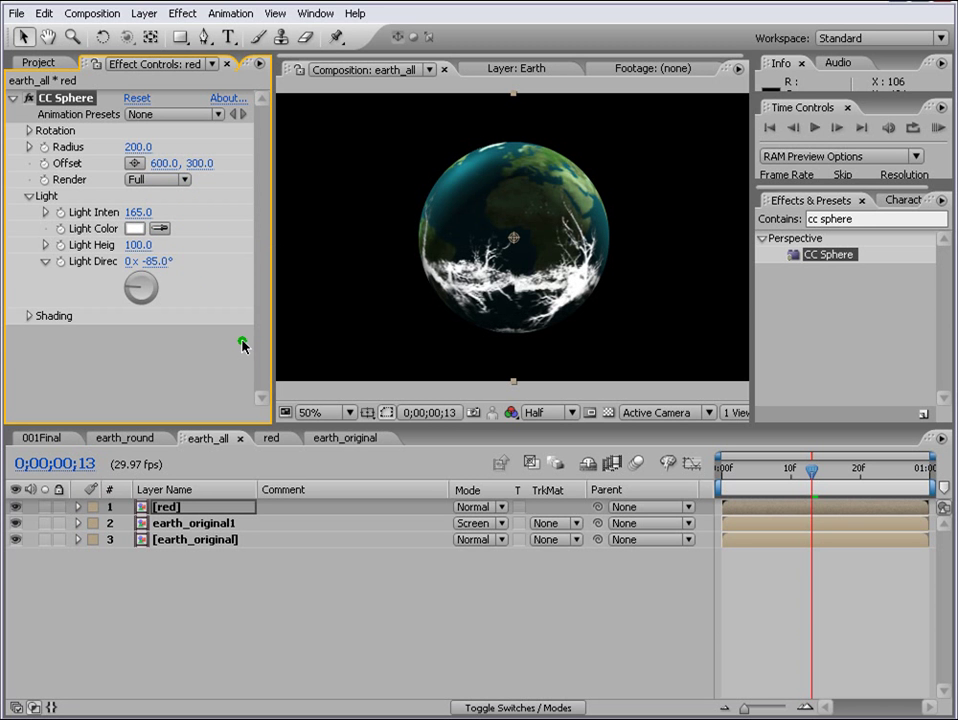
Solo the red layer, set its CC Sphere render to Outside, collapse the effect and turn solo off.
click(44, 507)
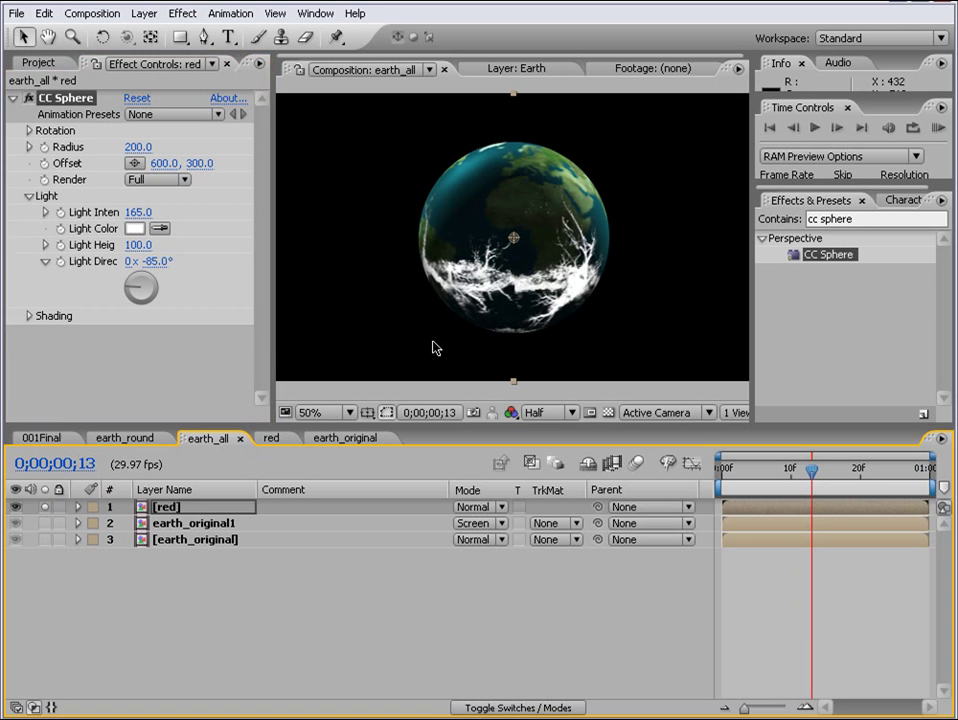
click(176, 181)
click(182, 199)
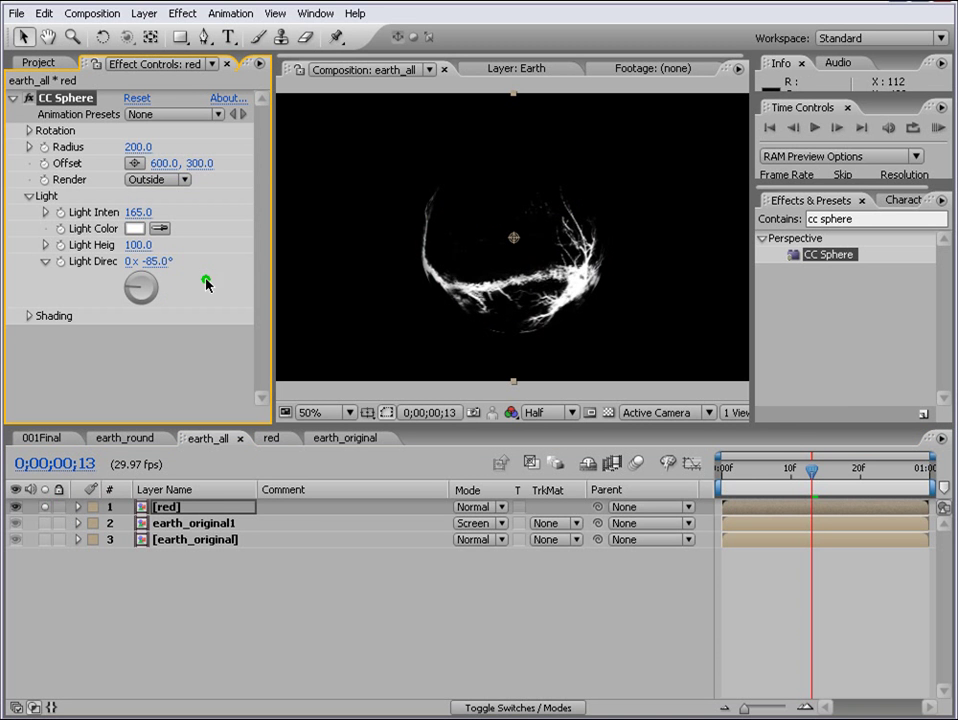
click(13, 98)
click(156, 638)
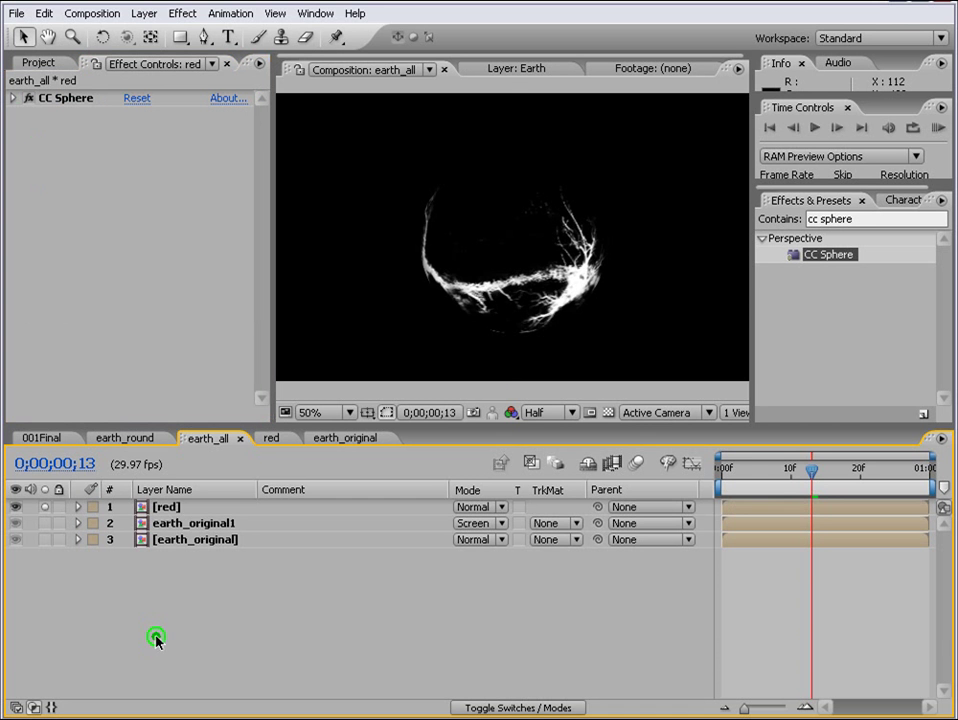
click(168, 507)
click(44, 507)
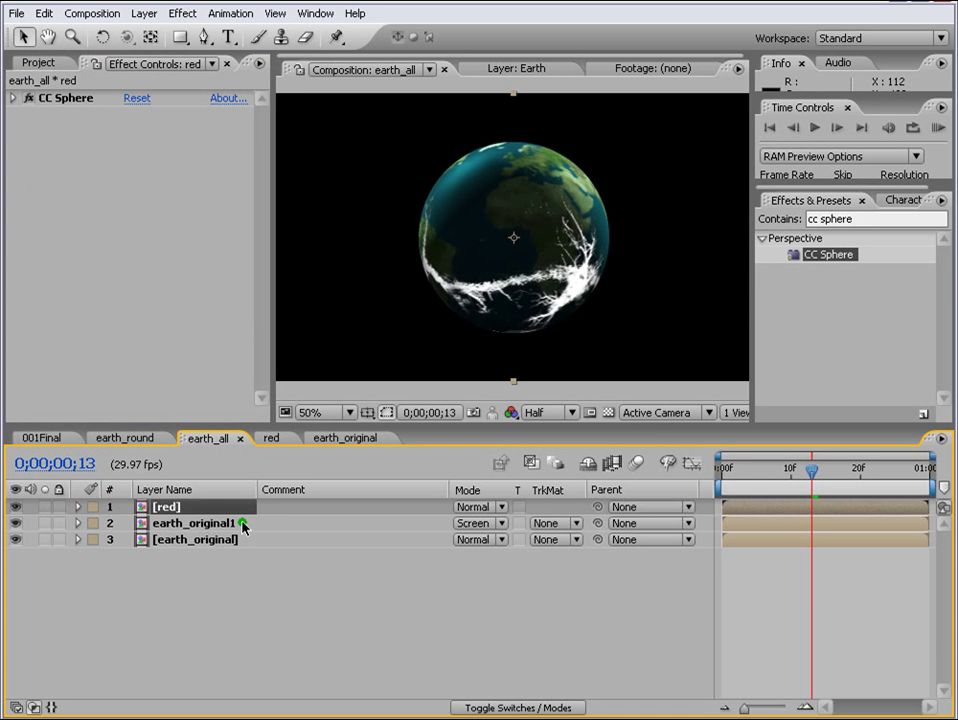
Set the red layer's blending mode to Add and apply the Tint effect to it.
click(504, 509)
click(507, 455)
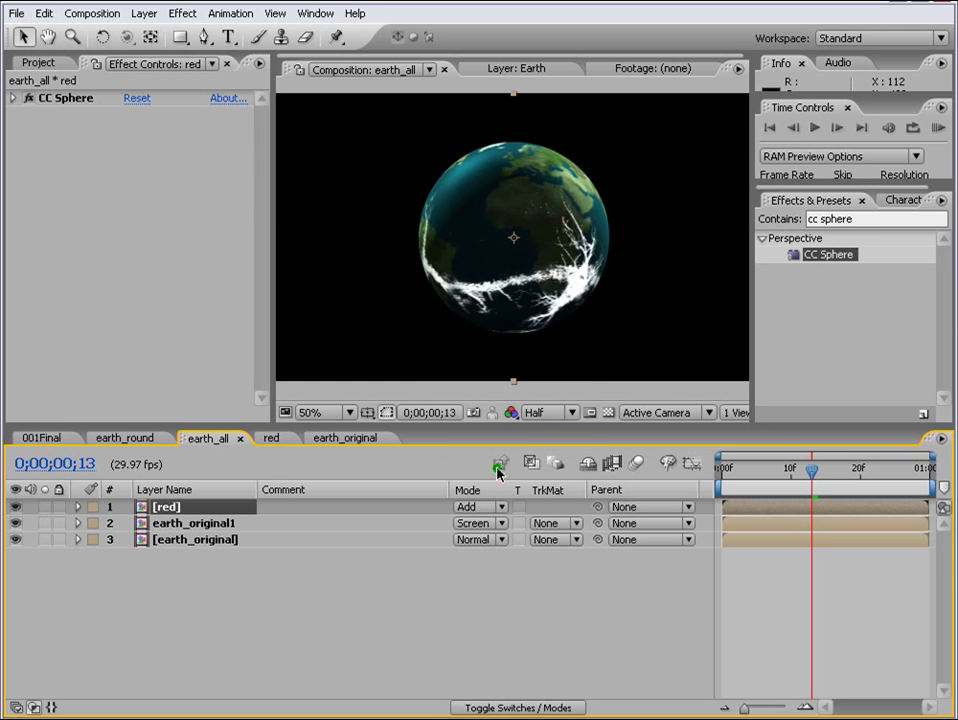
click(878, 219)
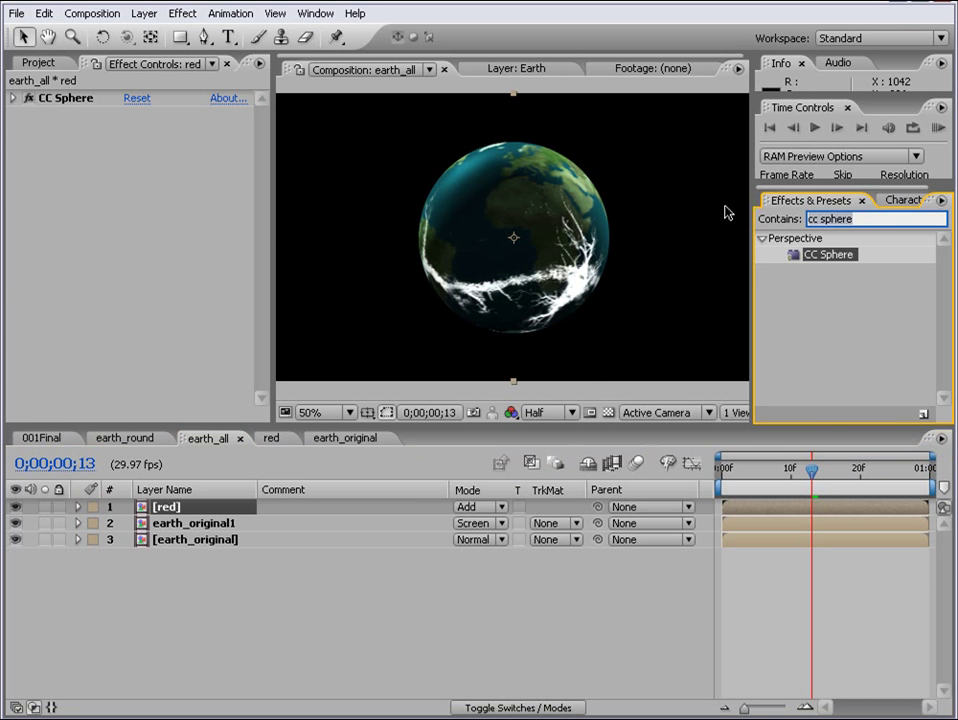
text(tint)
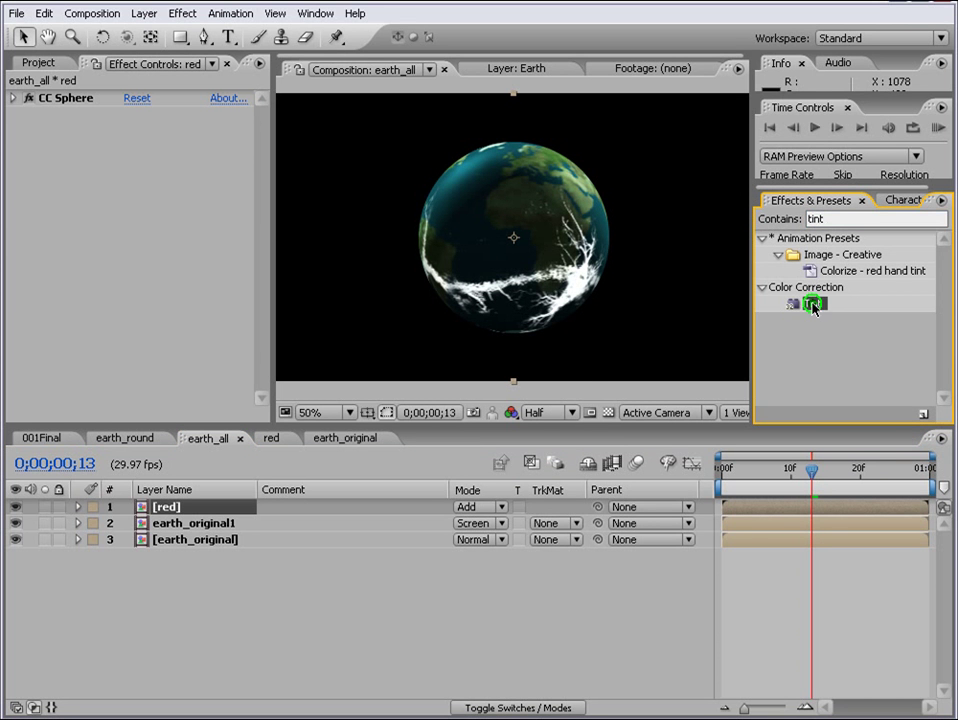
drag(812, 303, 745, 509)
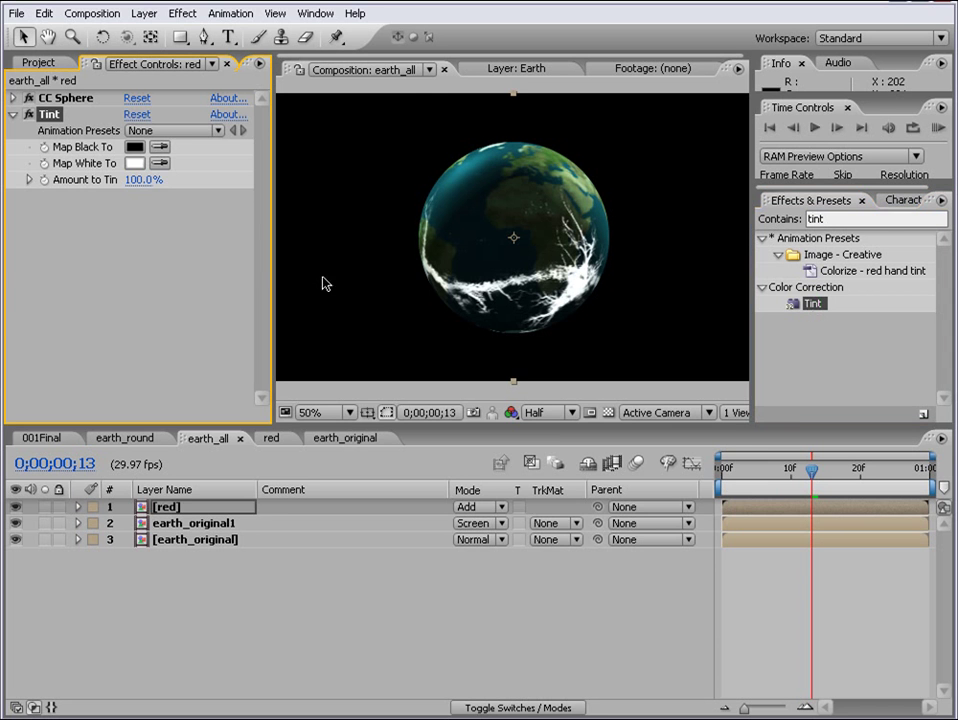
Set the Tint effect's Map White To color to a saturated orange.
click(137, 165)
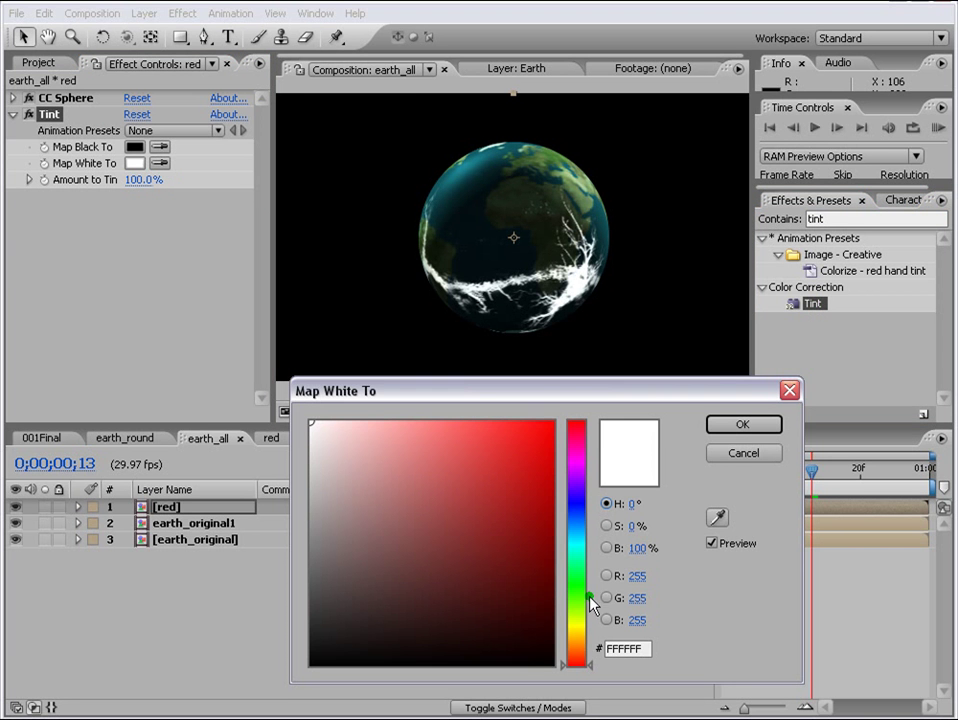
click(582, 650)
drag(548, 426, 752, 427)
click(750, 425)
Set the Tint effect's Map Black To color to the very dark red 2E0707.
click(134, 147)
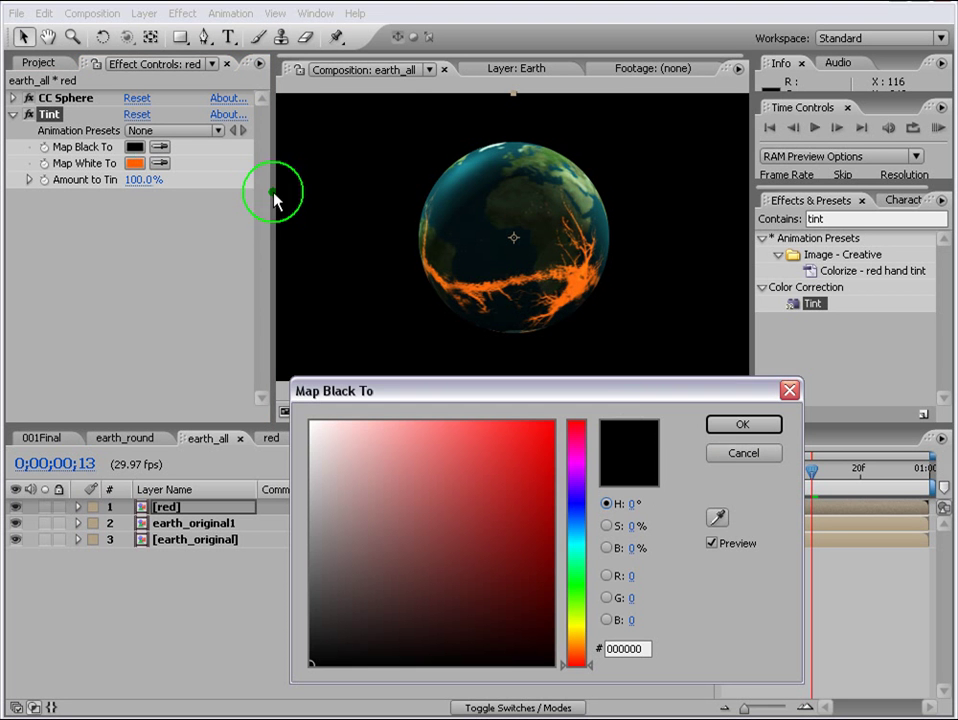
click(522, 547)
drag(522, 547, 518, 589)
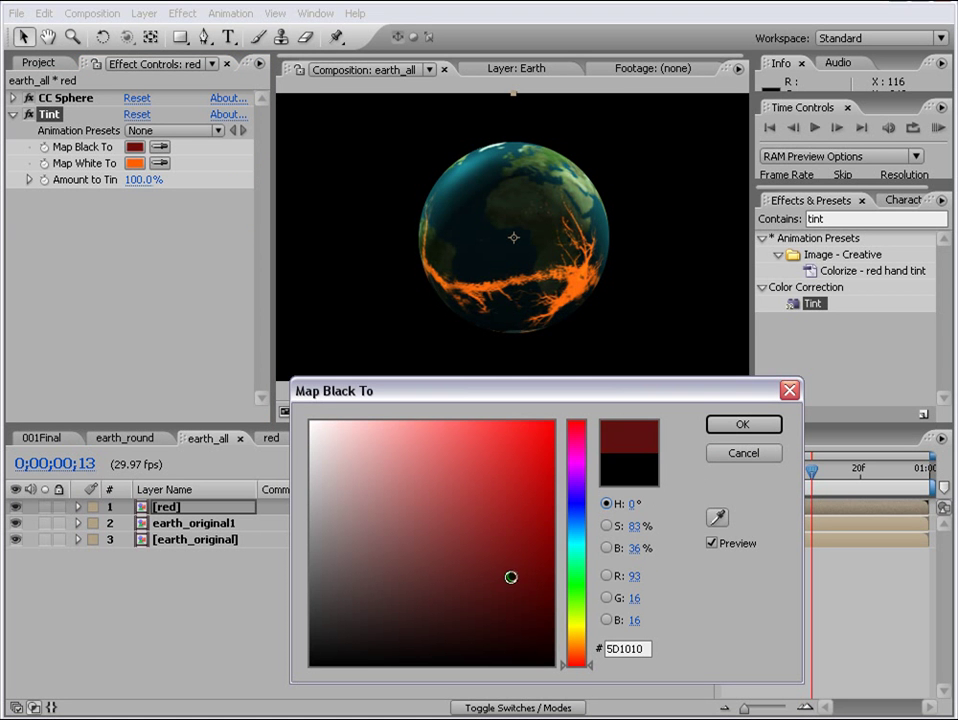
click(742, 424)
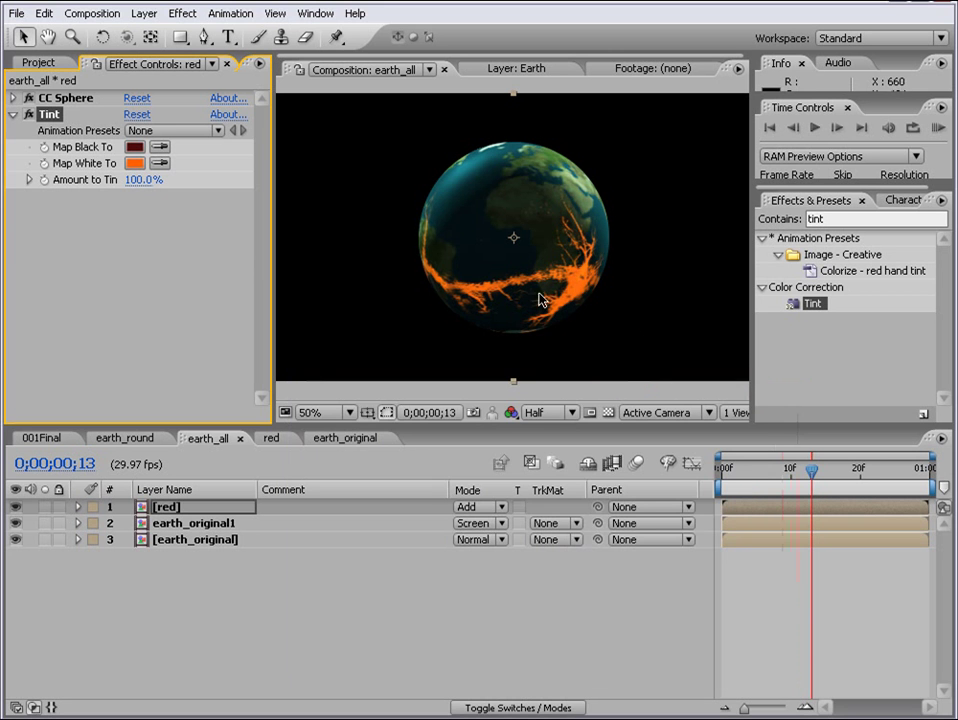
click(134, 164)
click(742, 453)
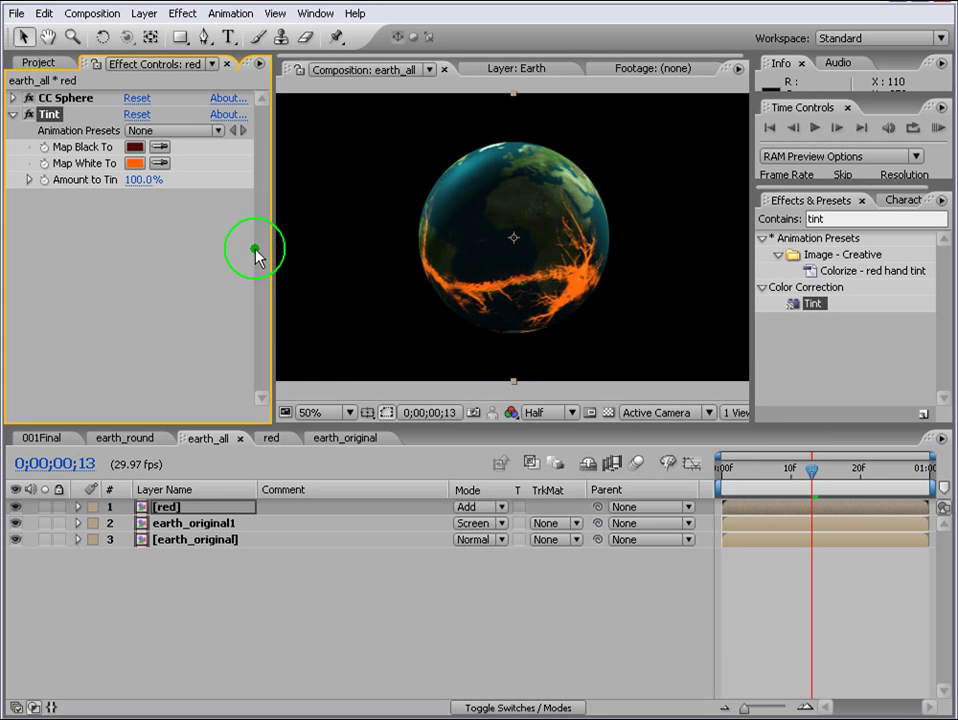
click(134, 147)
click(513, 620)
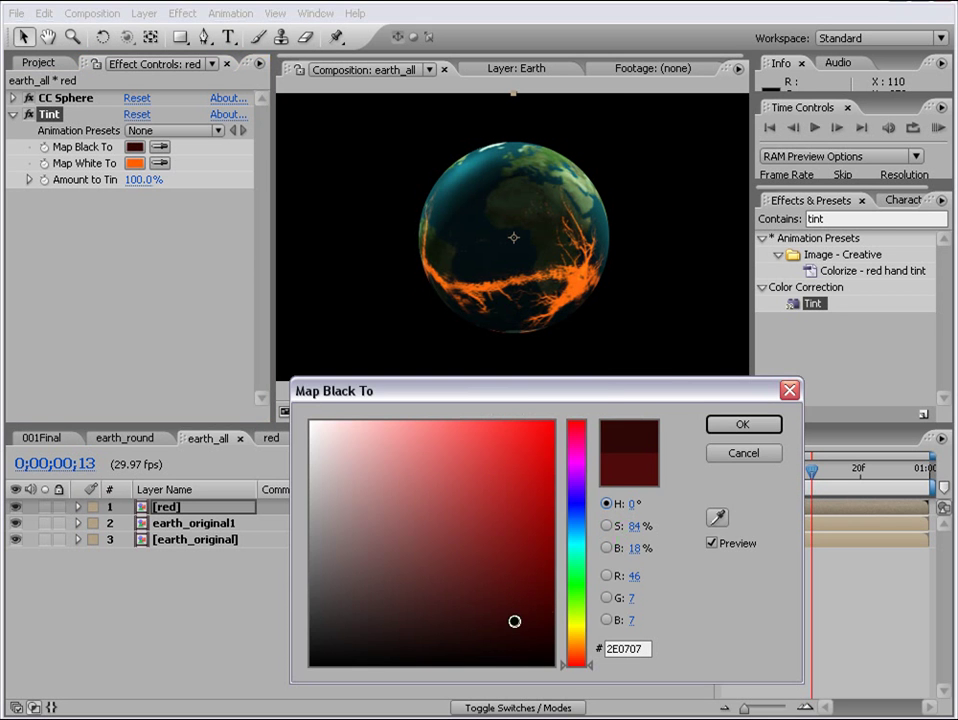
click(742, 424)
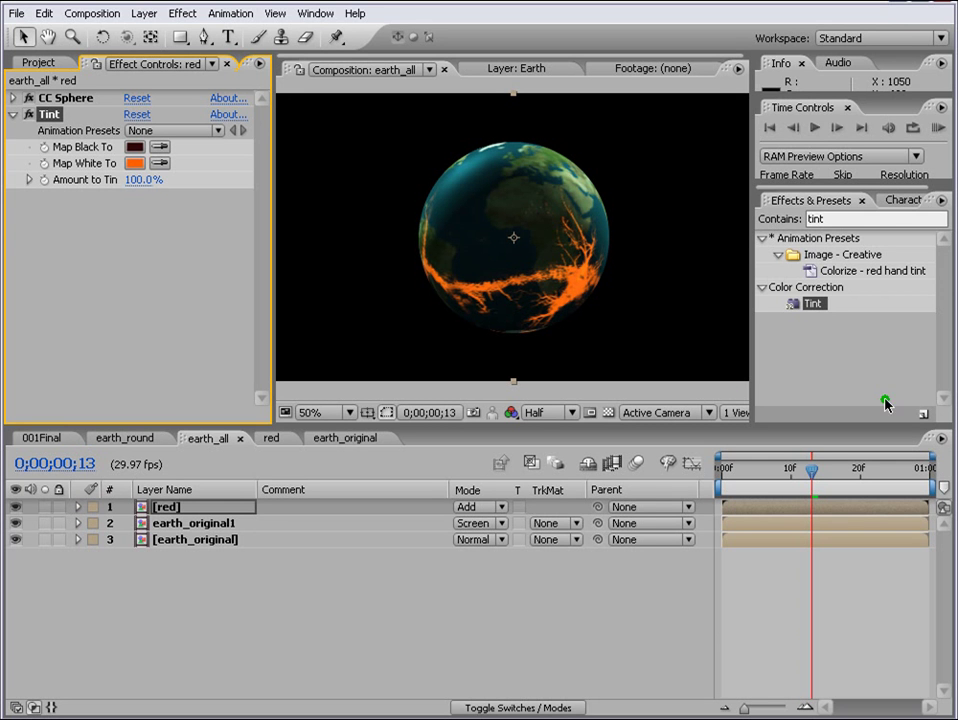
Find the Stylize Glow effect and apply it to the red layer.
double_click(852, 219)
text(g)
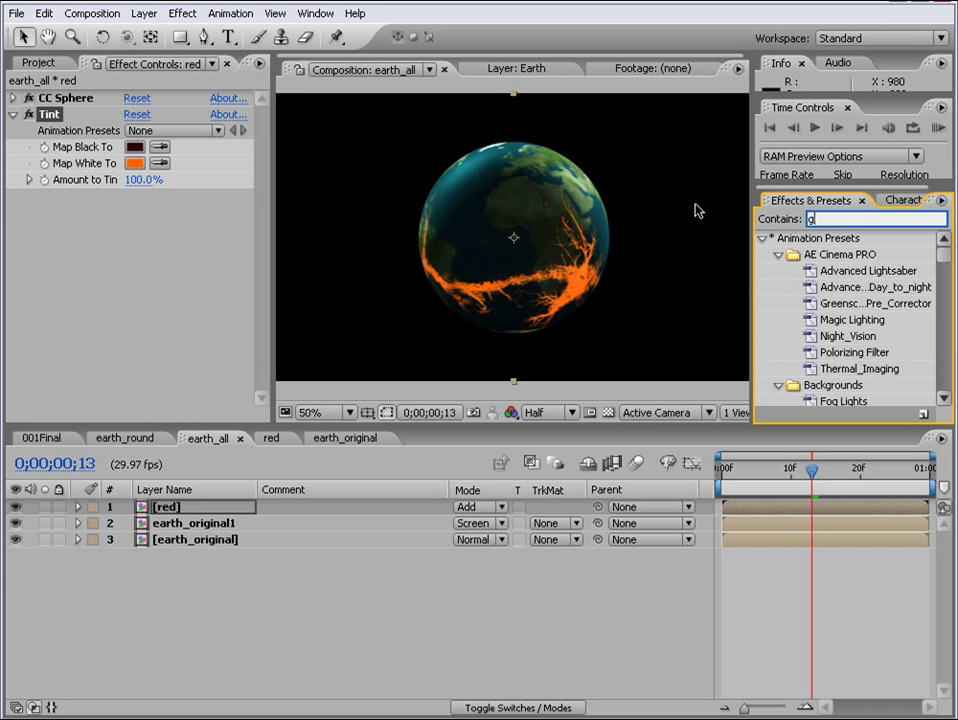
text(low)
click(805, 381)
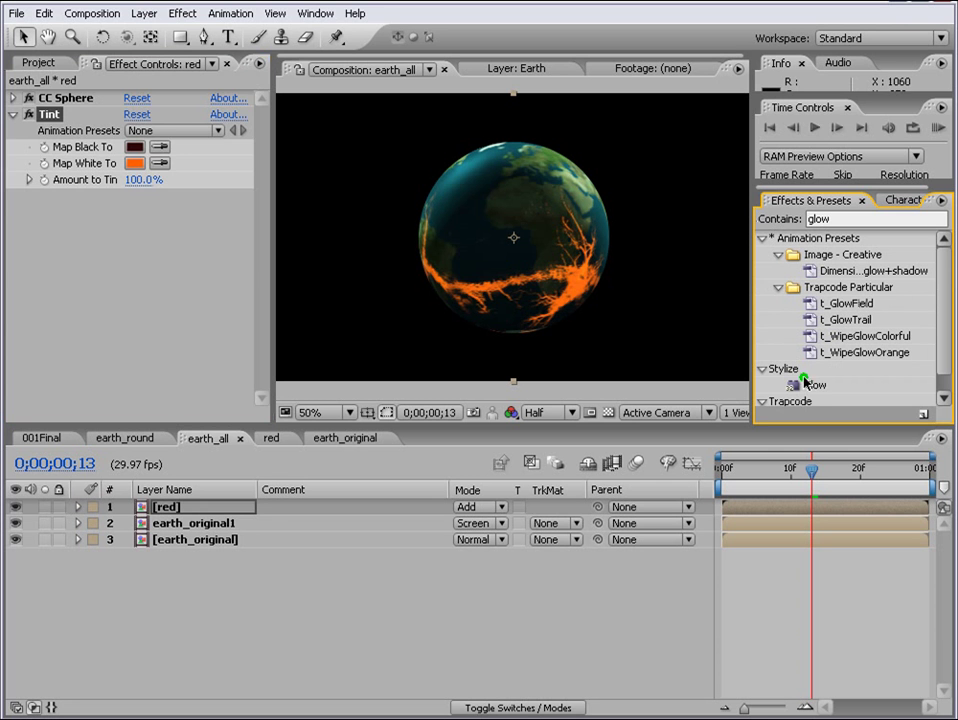
drag(814, 393, 419, 188)
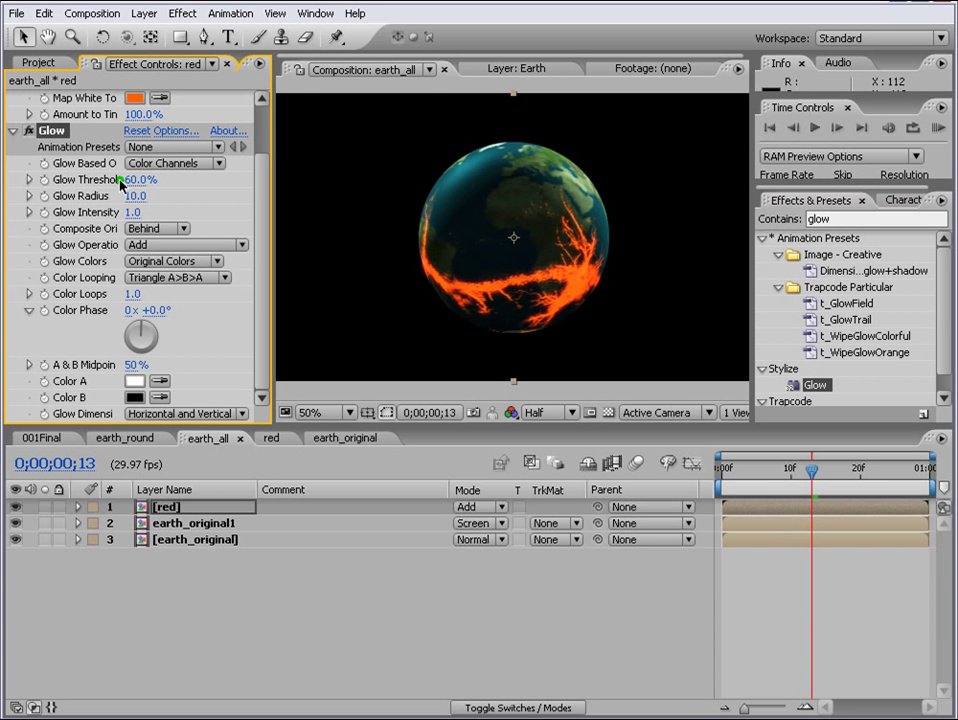
Set the red layer's glow threshold to 35.7% and its glow radius to 28.
drag(143, 185, 107, 182)
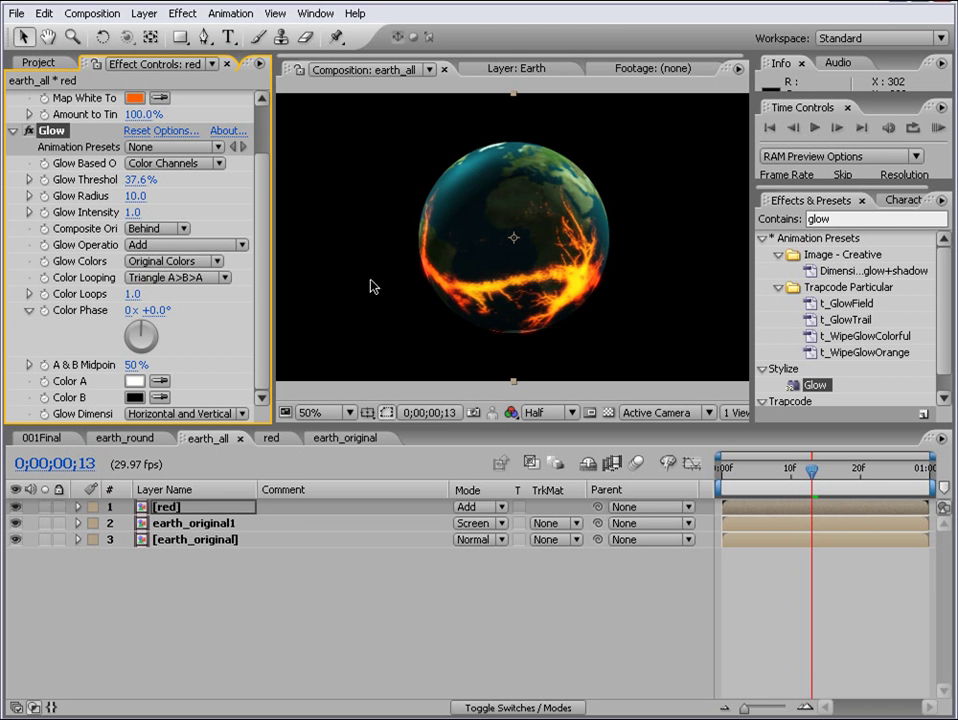
drag(139, 186, 134, 189)
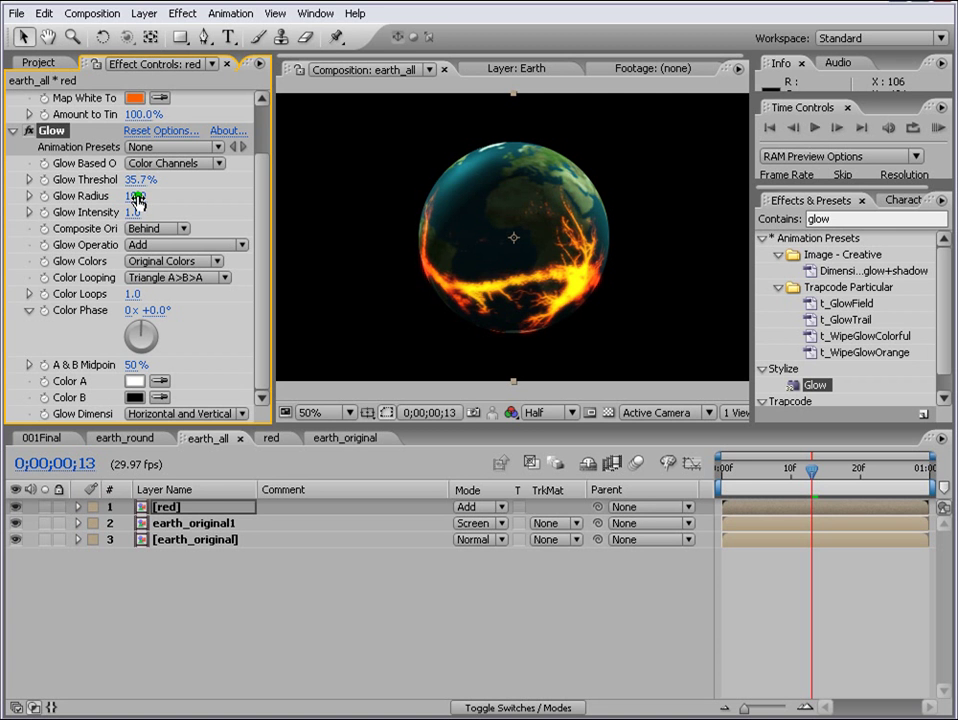
mouse_move(136, 199)
mouse_down()
mouse_move(160, 197)
mouse_move(130, 201)
mouse_up()
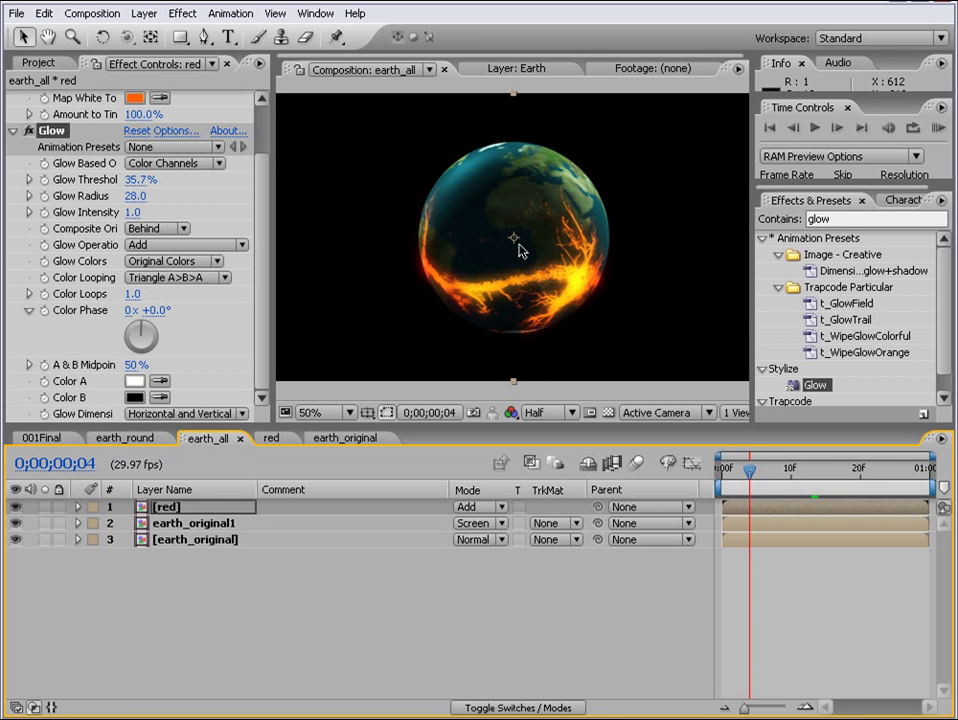
Examine the transform properties of the earth_original layer, including its Rotation.
click(205, 545)
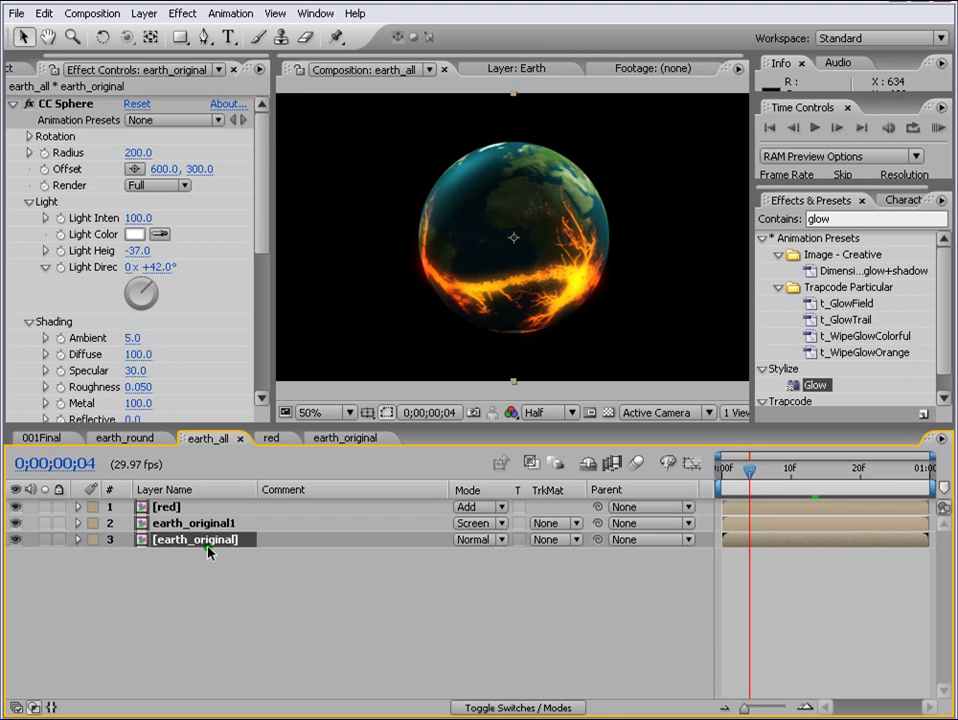
key(r)
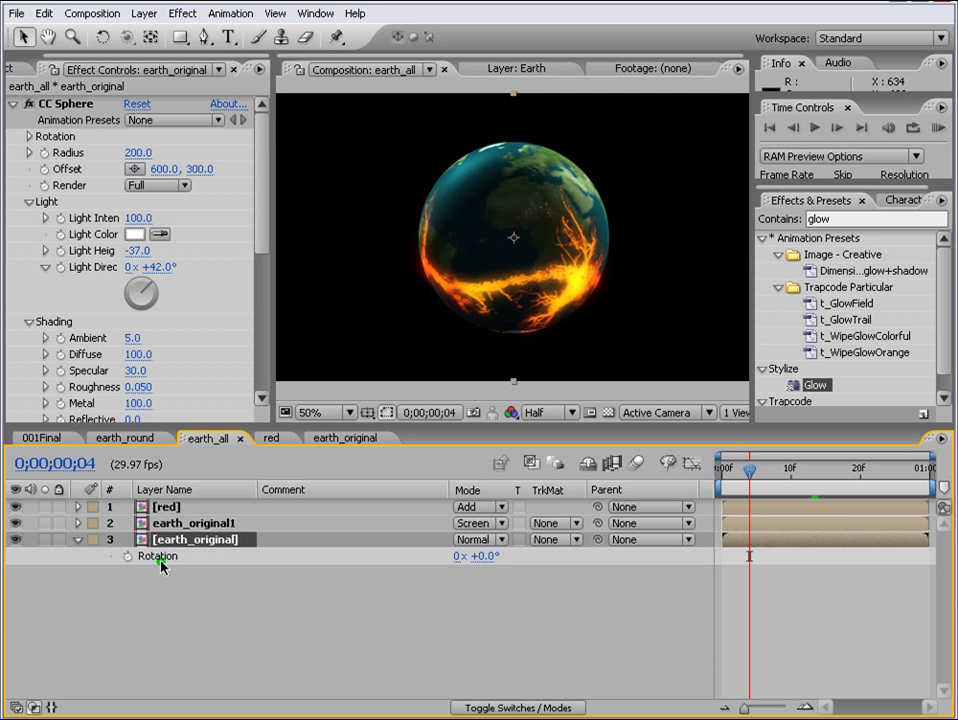
click(78, 540)
click(78, 540)
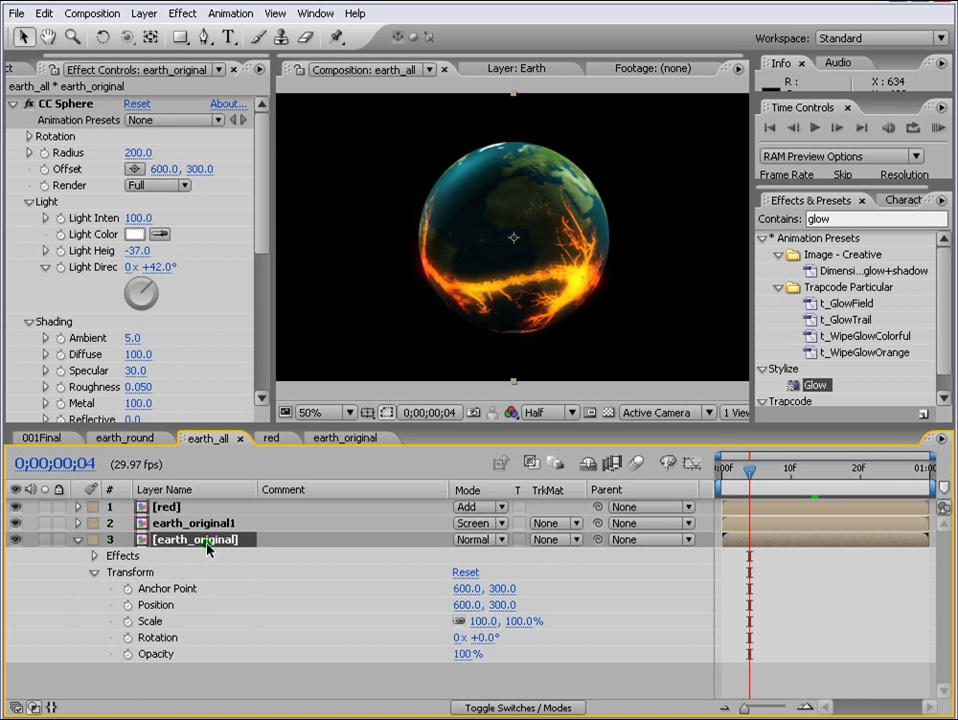
Reveal the applied effects of the earth_original, earth_original1 and red layers in the timeline.
click(172, 537)
key(e)
click(183, 523)
key(e)
click(163, 507)
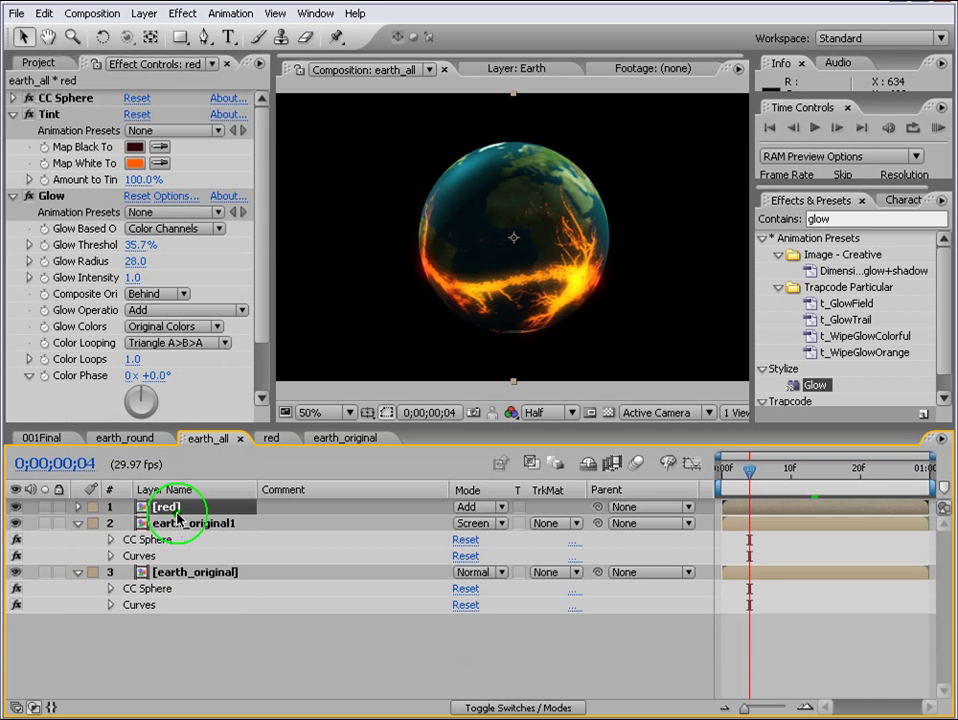
key(e)
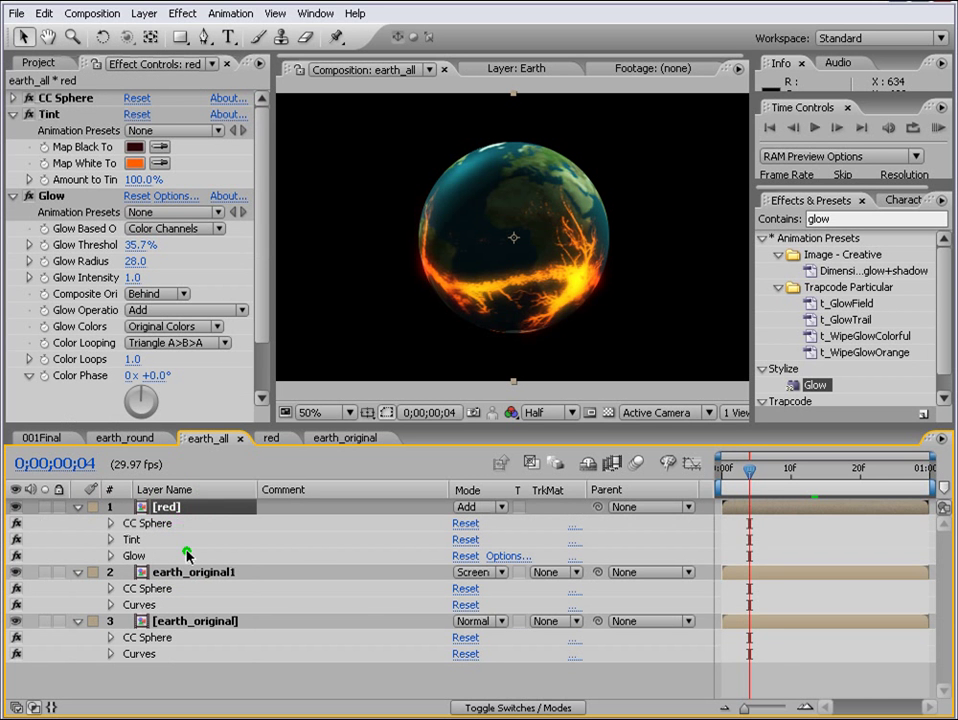
Expand the red layer's CC Sphere rotation properties and enlarge the timeline to show all three layers' effects.
click(110, 523)
click(126, 539)
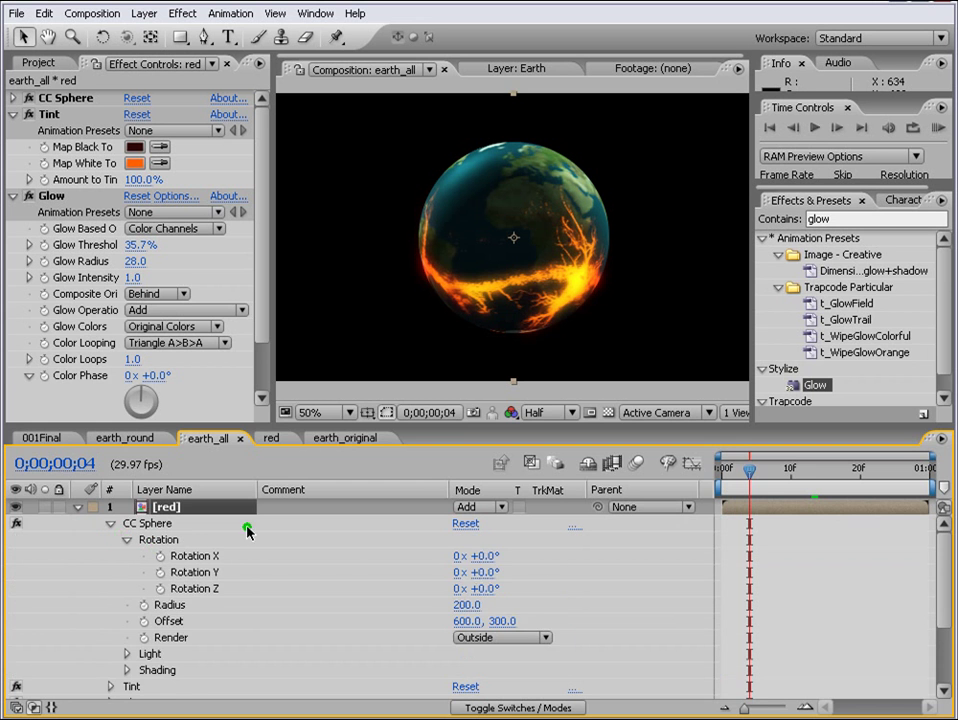
drag(297, 425, 304, 289)
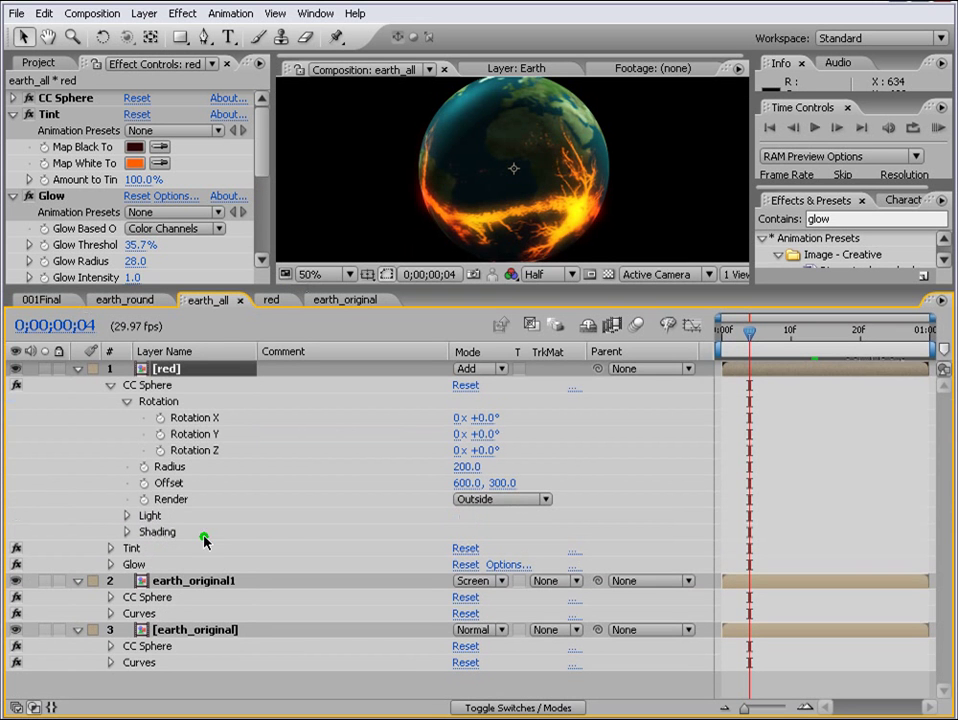
Expand the CC Sphere rotation properties of the earth_original1 and earth_original layers in the timeline.
click(110, 597)
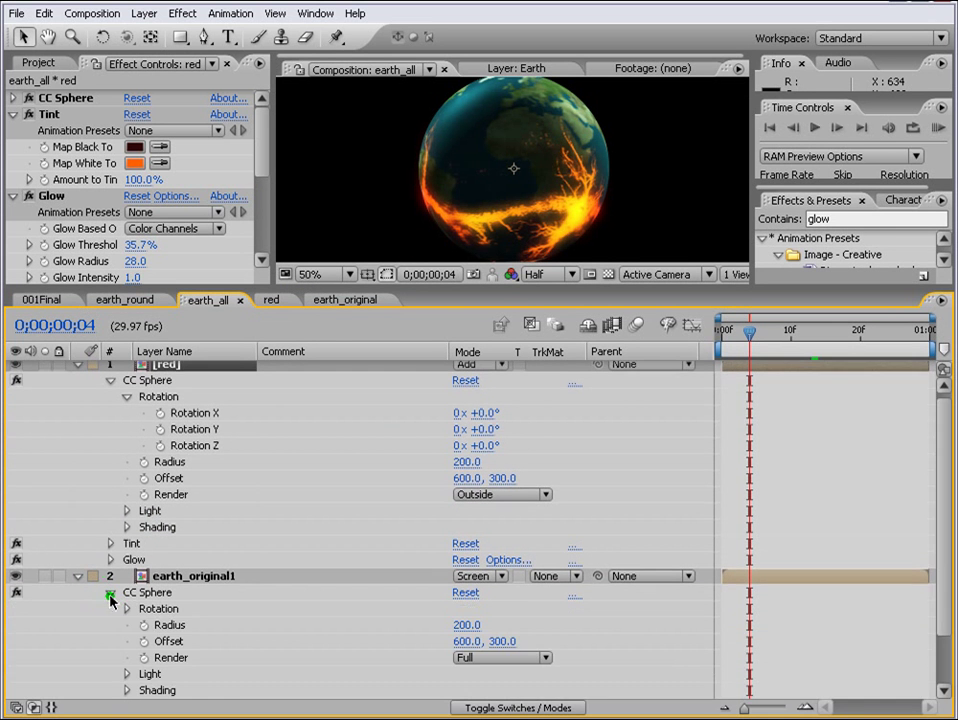
click(126, 609)
scroll(825, 556, down, 3)
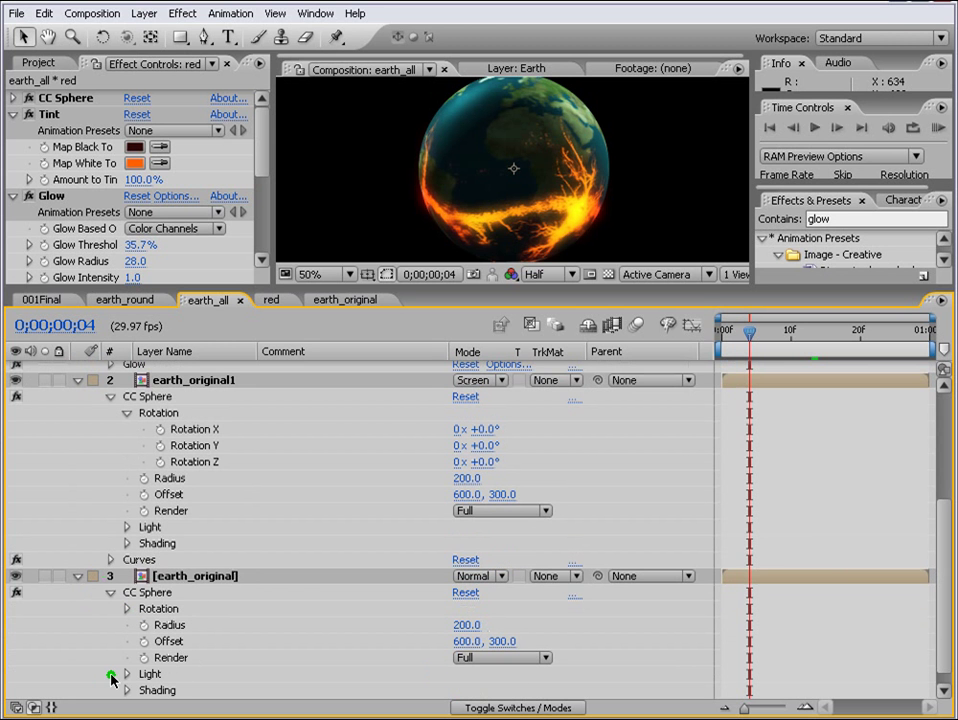
click(126, 609)
Link the red layer's CC Sphere Rotation Y to the earth_original layer's Rotation Y with an expression.
drag(941, 637, 943, 437)
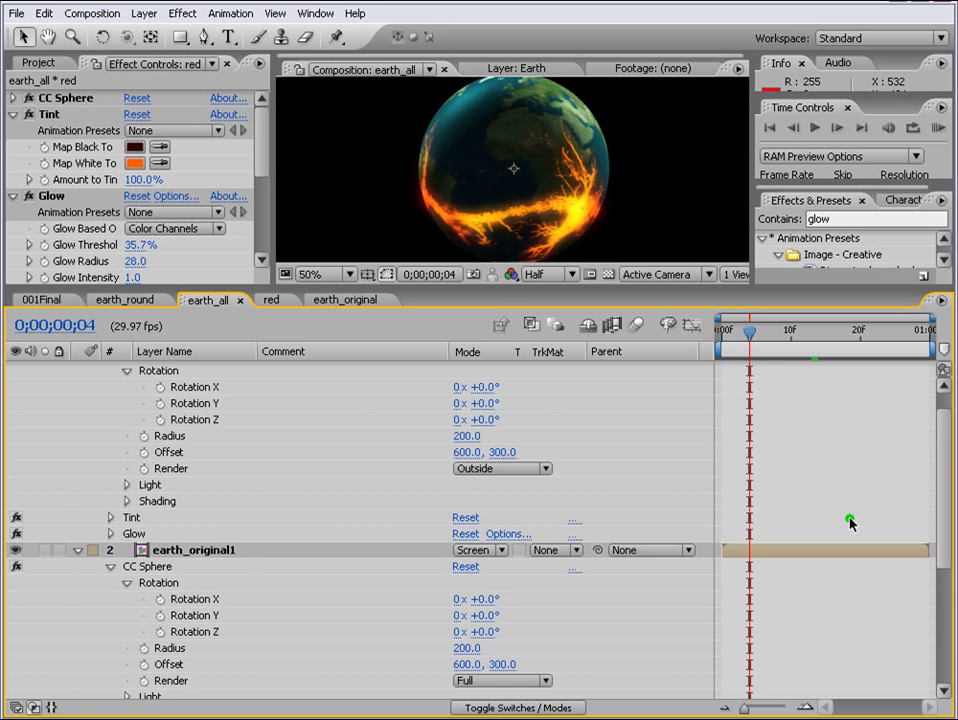
scroll(933, 430, up, 1)
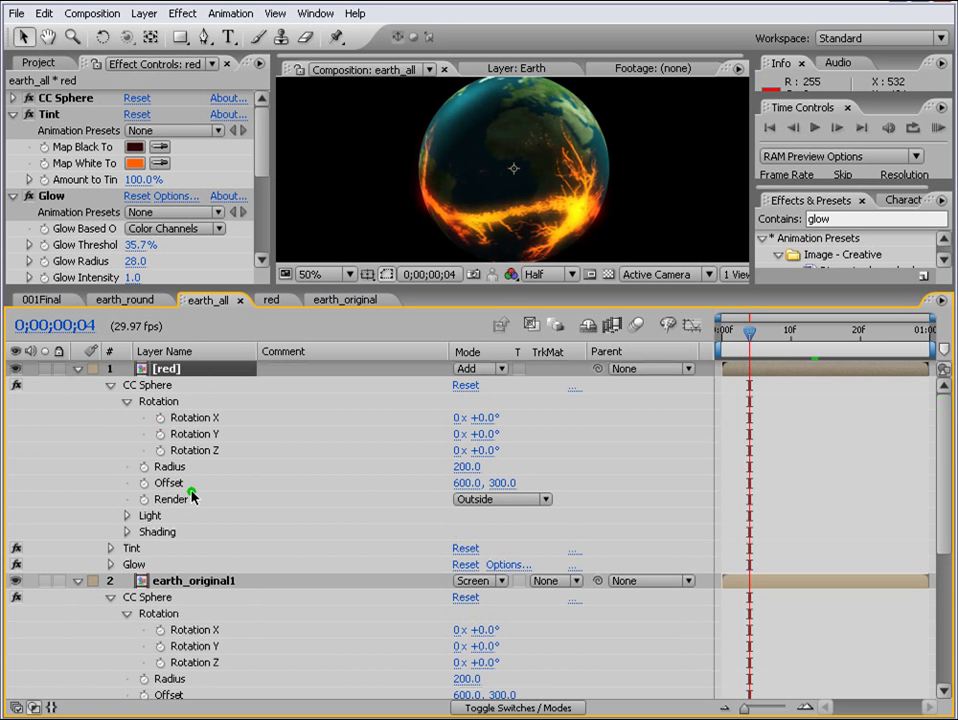
alt+click(160, 438)
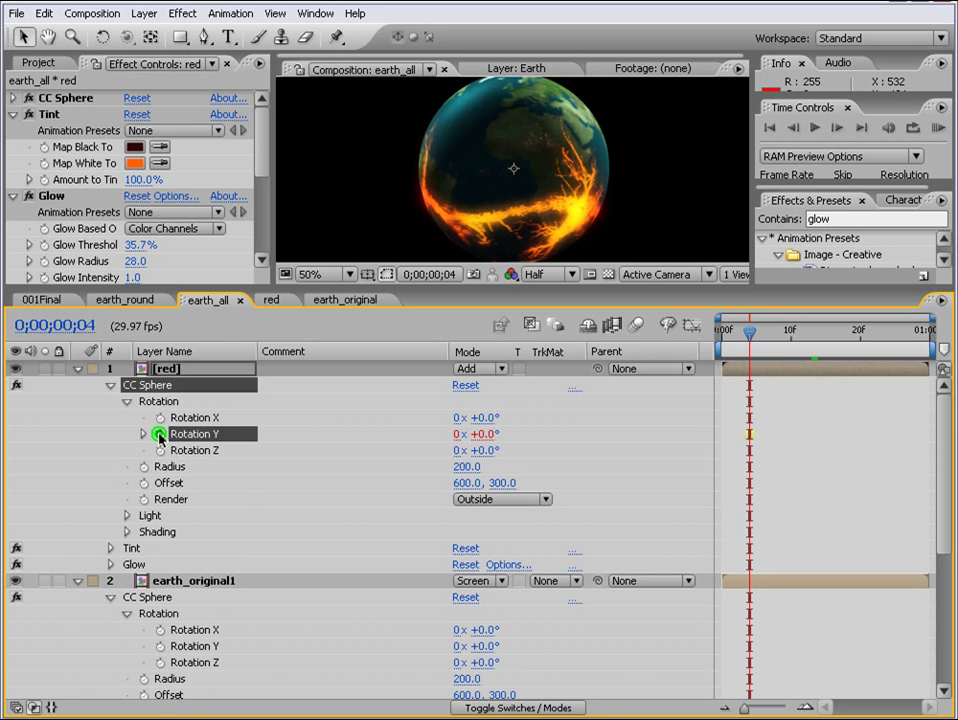
drag(511, 451, 200, 530)
drag(197, 582, 195, 600)
click(736, 457)
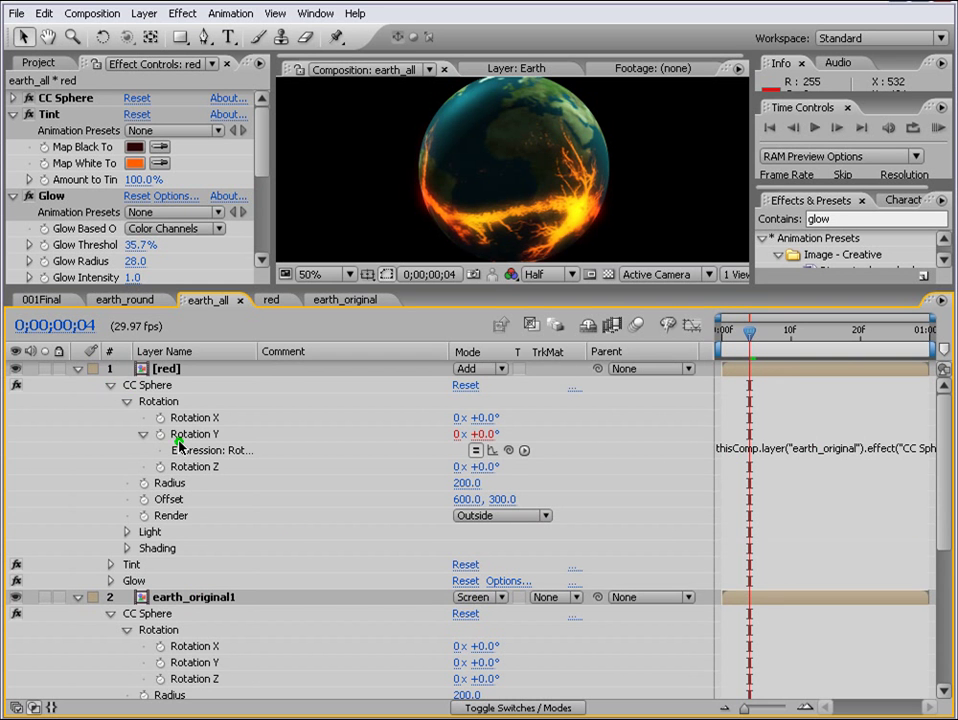
Link the earth_original1 layer's CC Sphere Rotation Y to the earth_original layer's Rotation Y with an expression.
drag(943, 475, 945, 588)
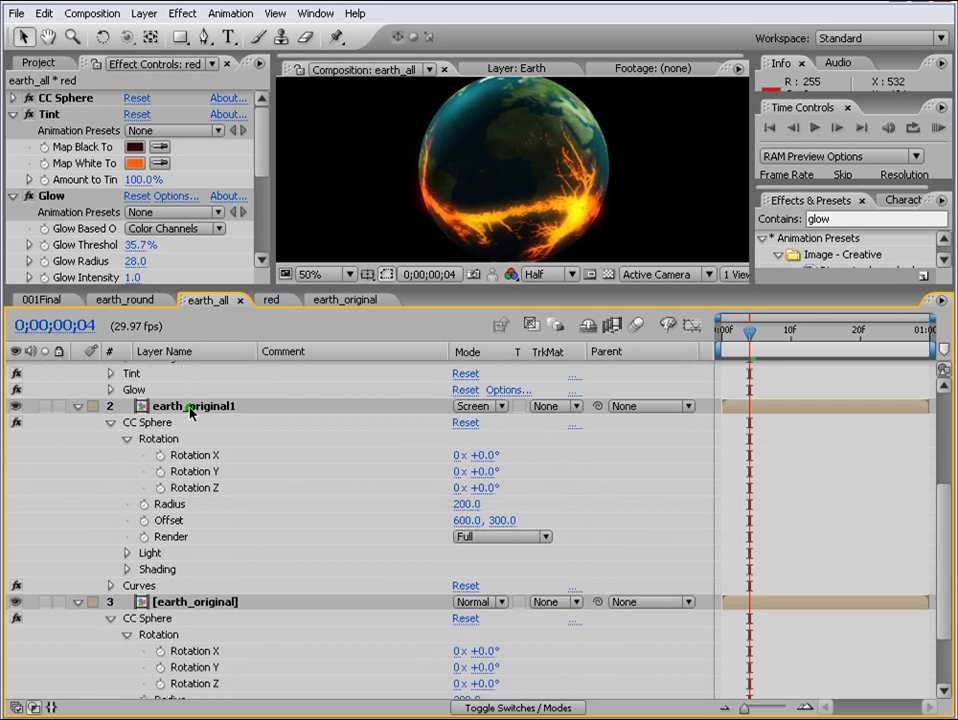
alt+click(160, 476)
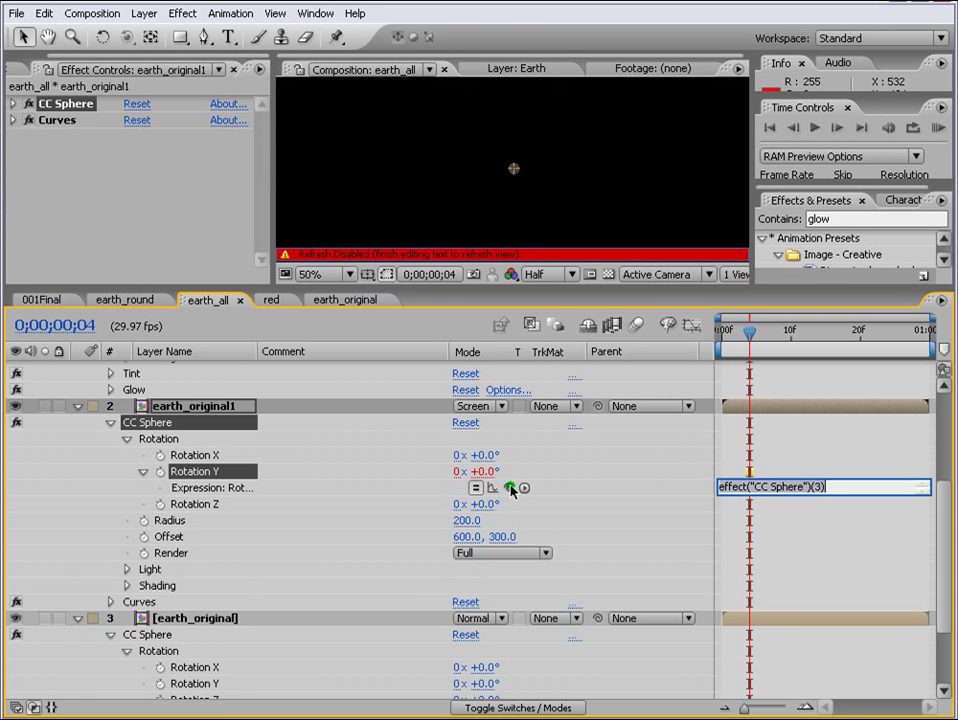
mouse_move(510, 487)
mouse_down()
mouse_move(222, 697)
mouse_move(222, 622)
mouse_move(213, 633)
mouse_move(207, 625)
mouse_up()
click(836, 475)
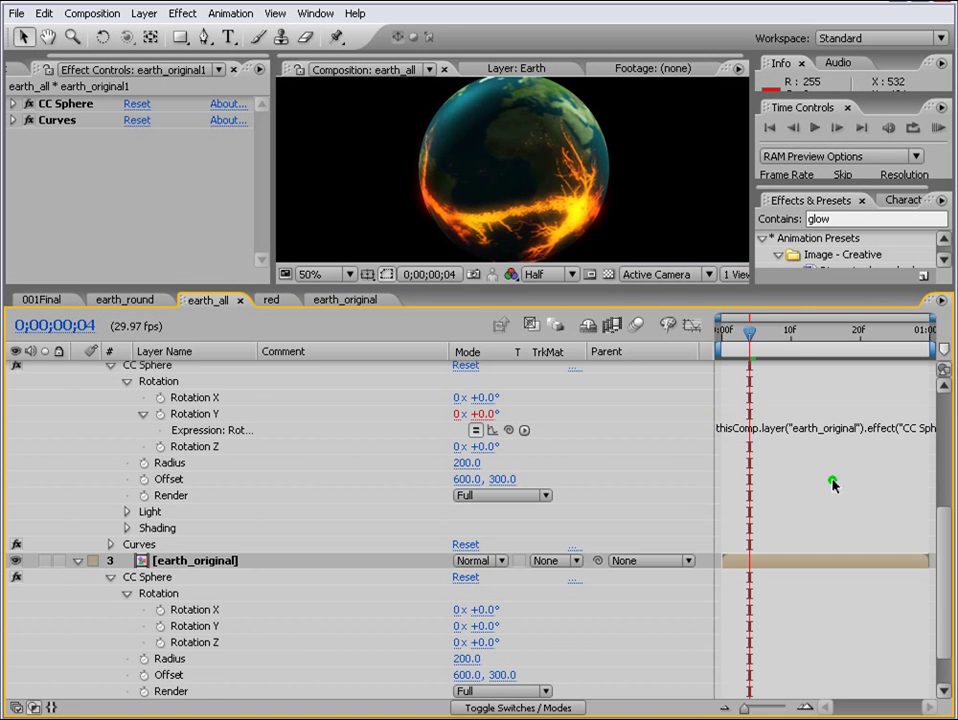
Collapse the red and earth_original1 layer properties and enlarge the composition preview area.
click(111, 365)
click(77, 462)
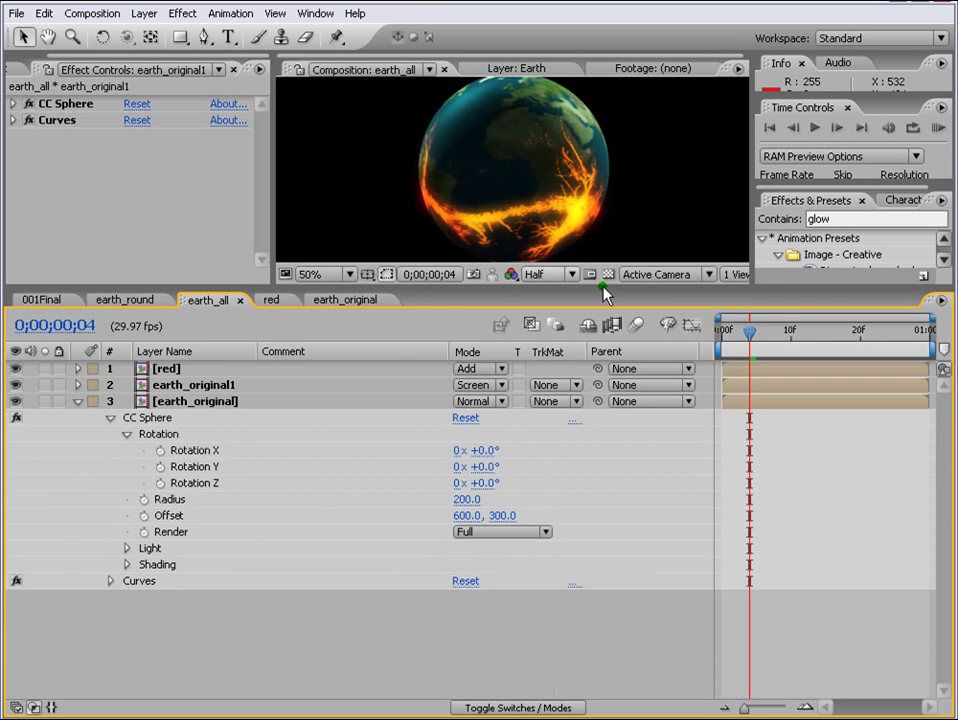
drag(441, 285, 441, 397)
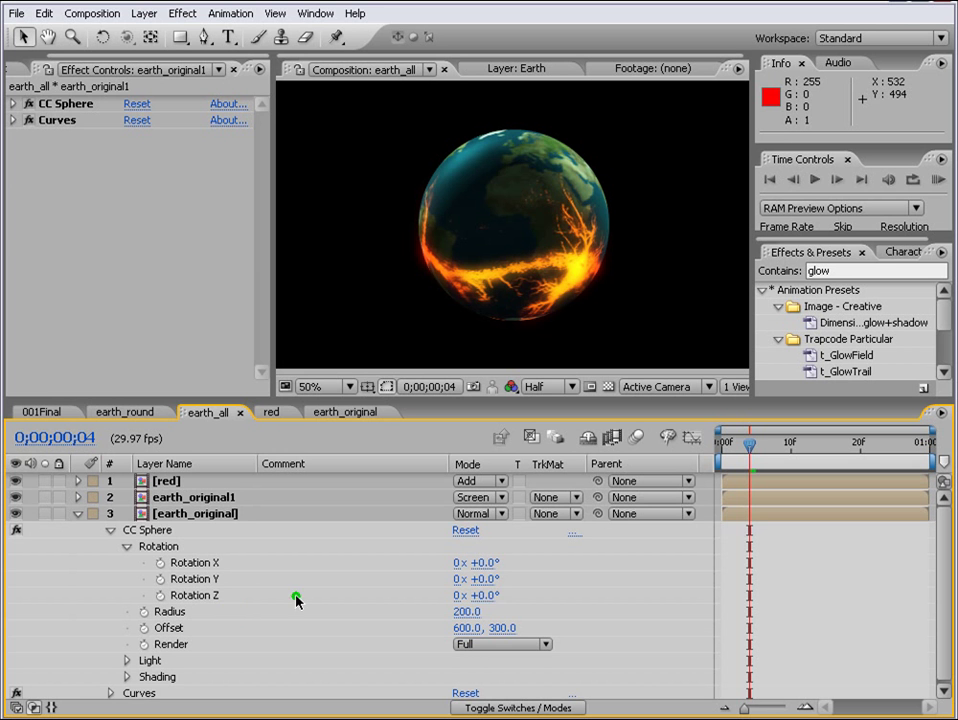
Try turning the globe by varying the earth_original layer's CC Sphere Rotation Y.
drag(487, 579, 626, 338)
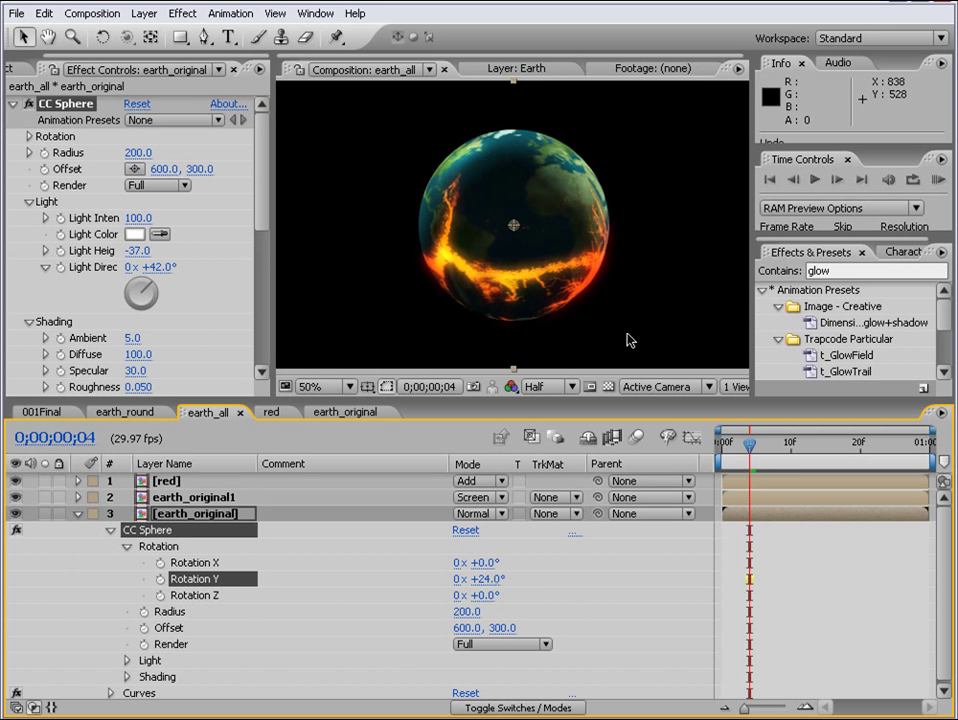
drag(455, 577, 366, 611)
click(481, 579)
key(Return)
Set the earth_original layer's CC Sphere Rotation Y to -15° and return to the first frame after viewing the last one.
key(Home)
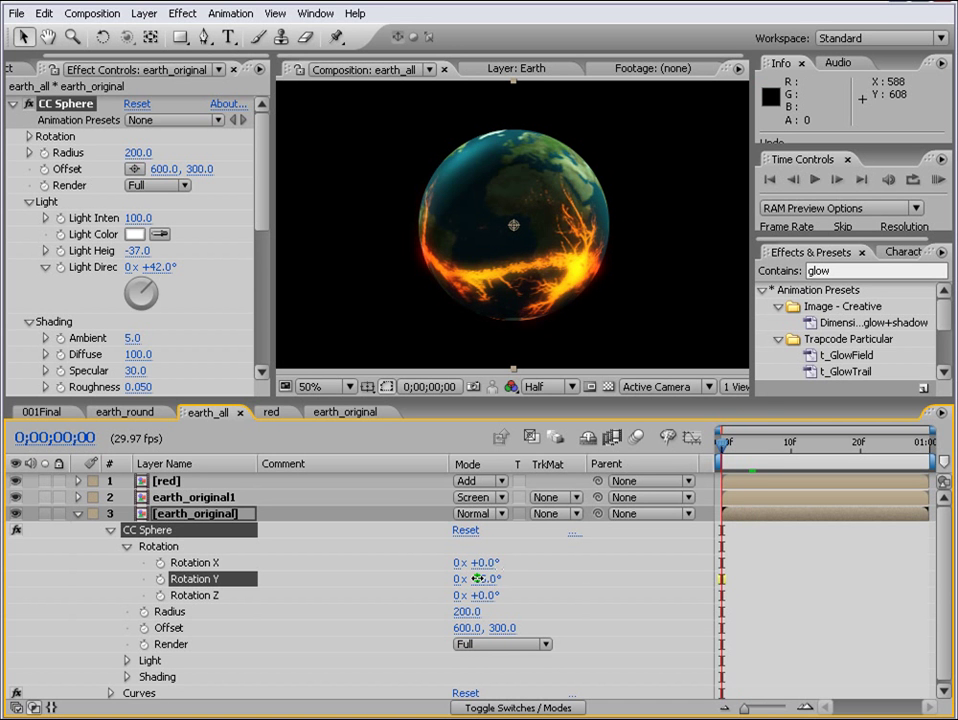
drag(484, 576, 470, 578)
key(End)
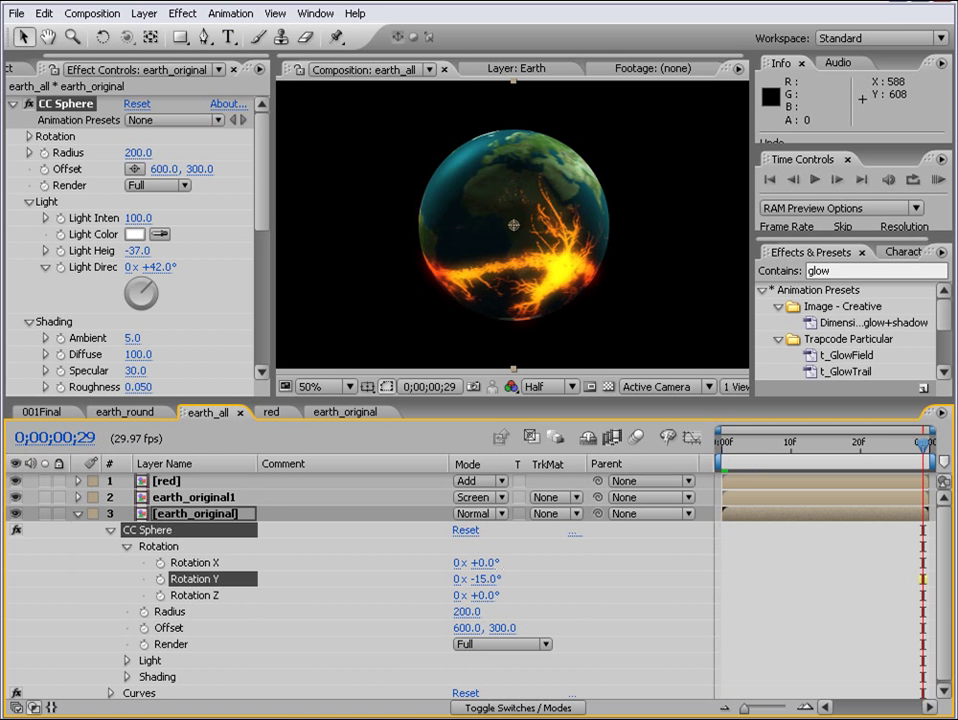
drag(924, 447, 684, 445)
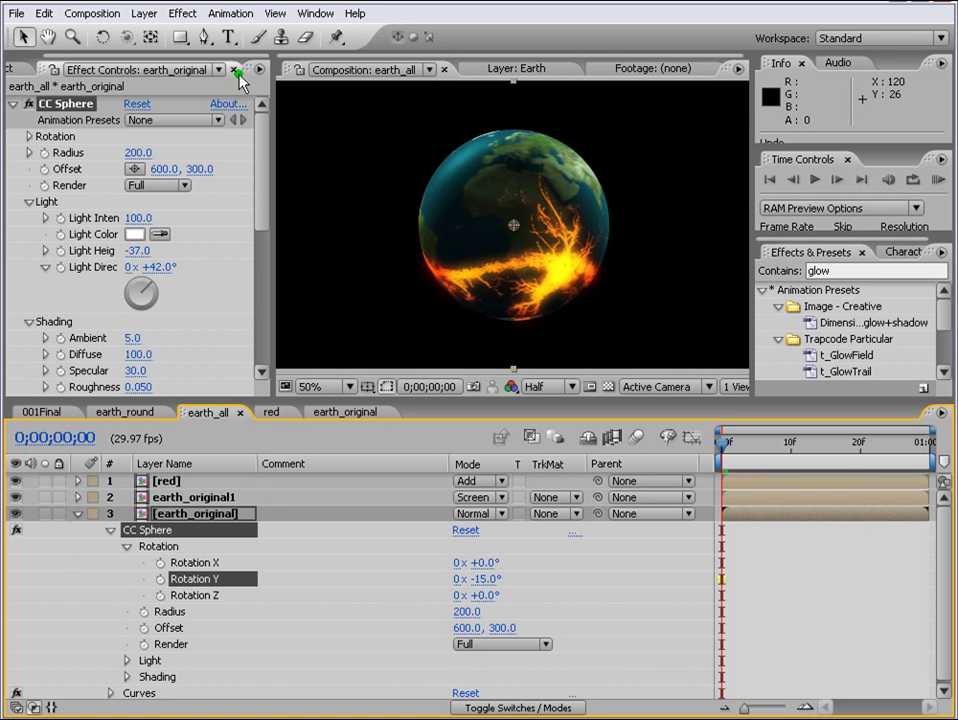
Set the earth_all composition's duration to 0;00;10;00 and collapse the earth_original layer's properties.
click(92, 14)
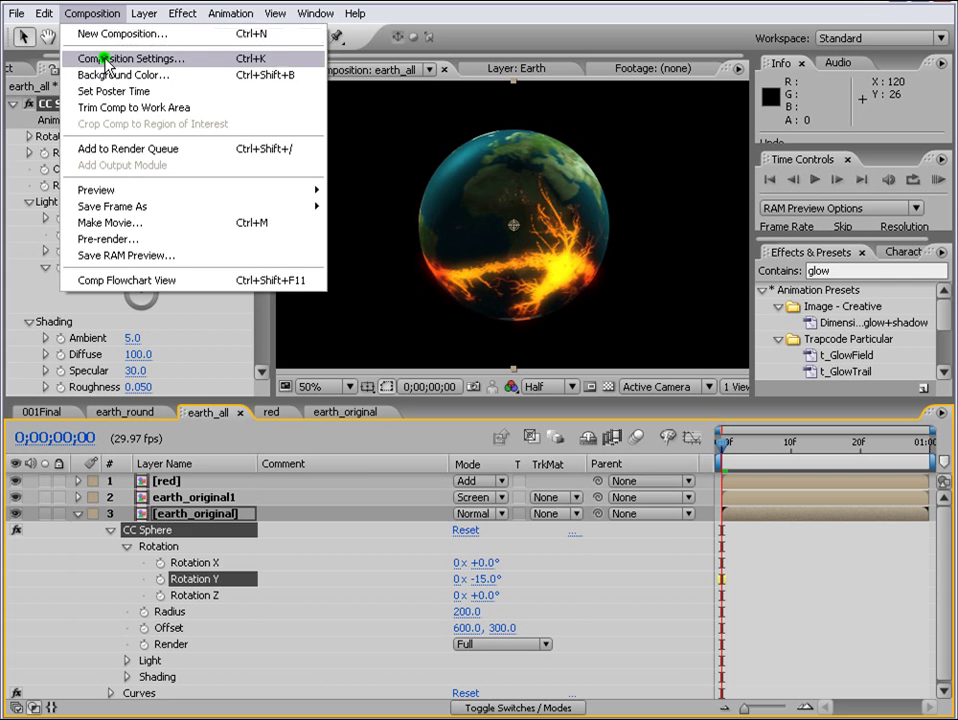
click(80, 59)
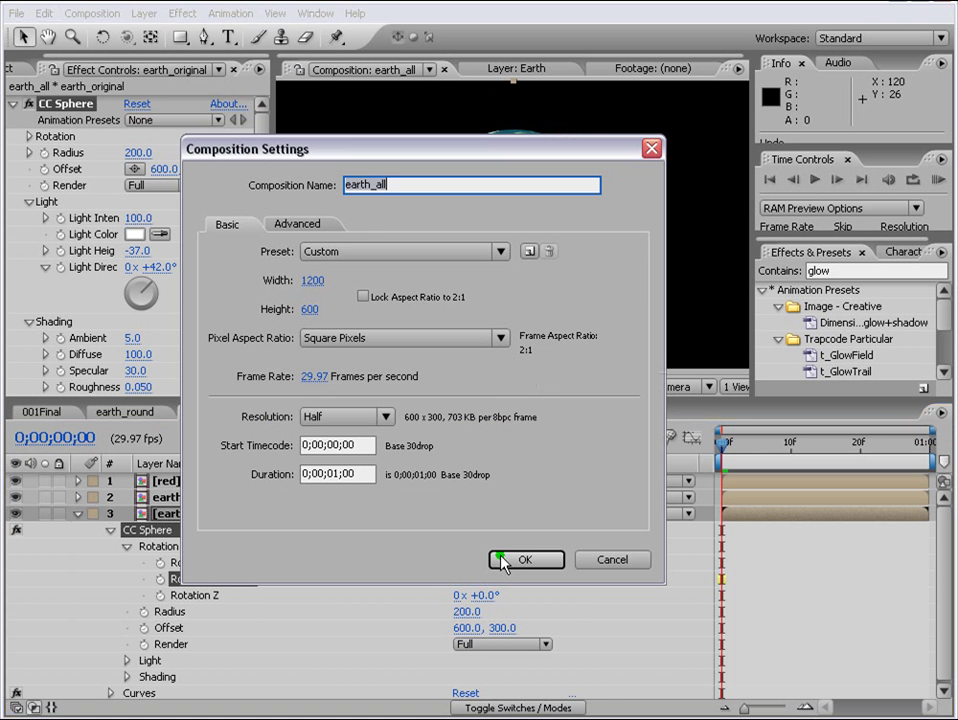
click(333, 474)
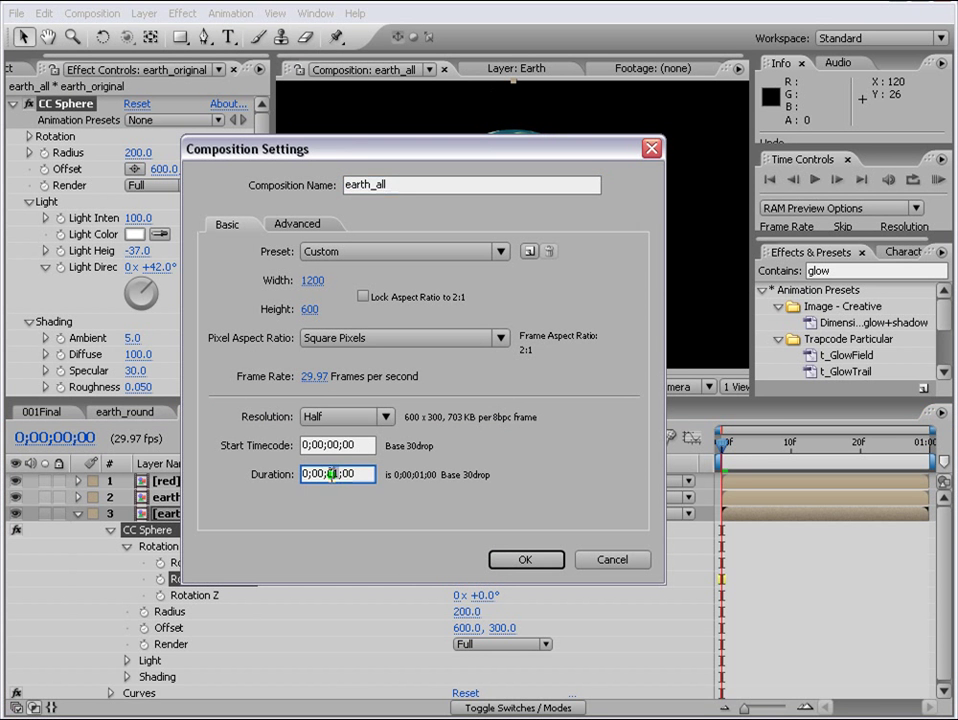
click(525, 559)
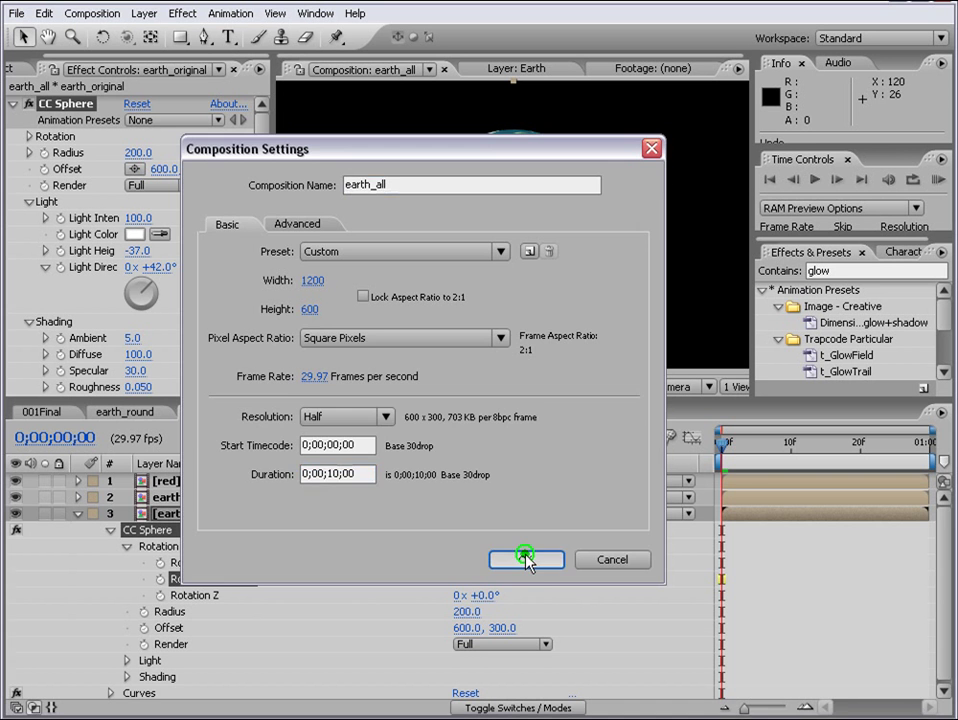
drag(778, 709, 735, 709)
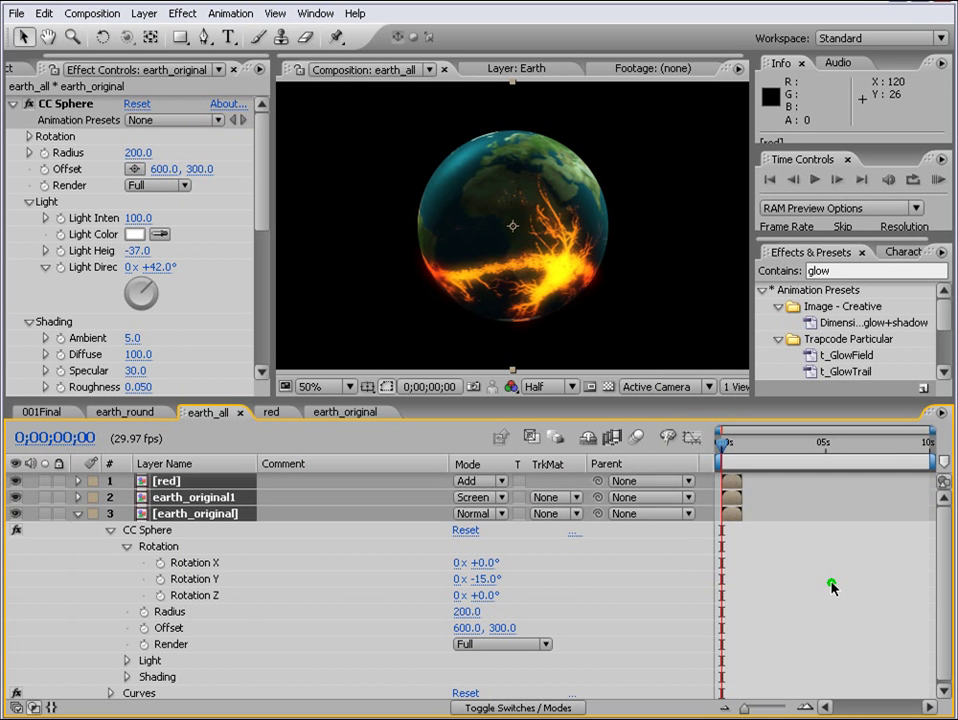
click(77, 513)
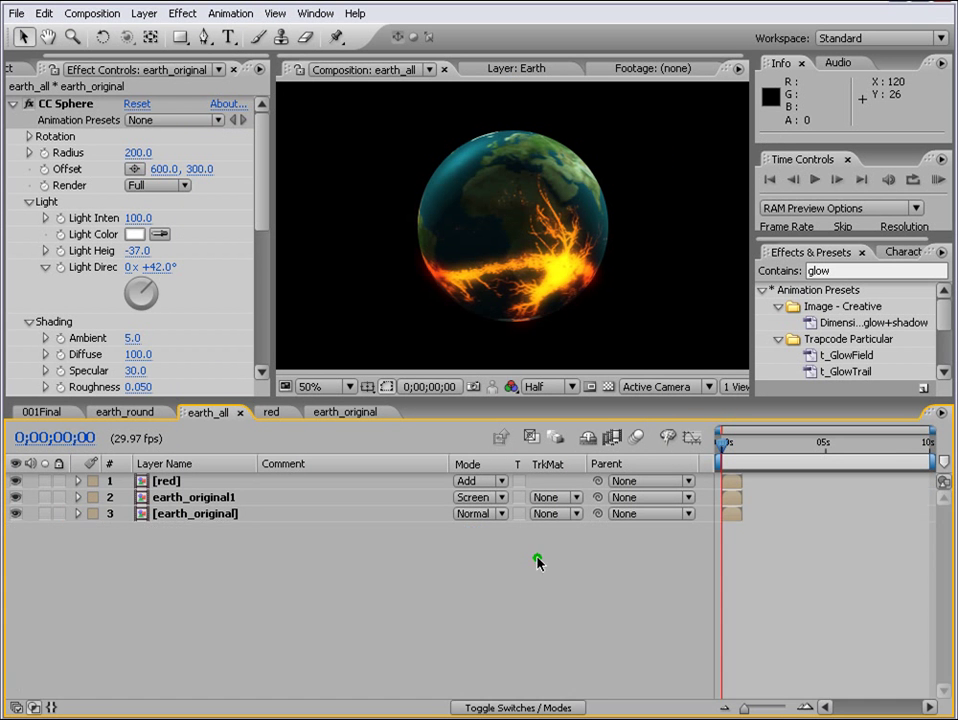
Set the nested earth_original composition's duration to 0;00;10;00 and extend its earthmapme.jpg layer to the composition's end.
click(732, 514)
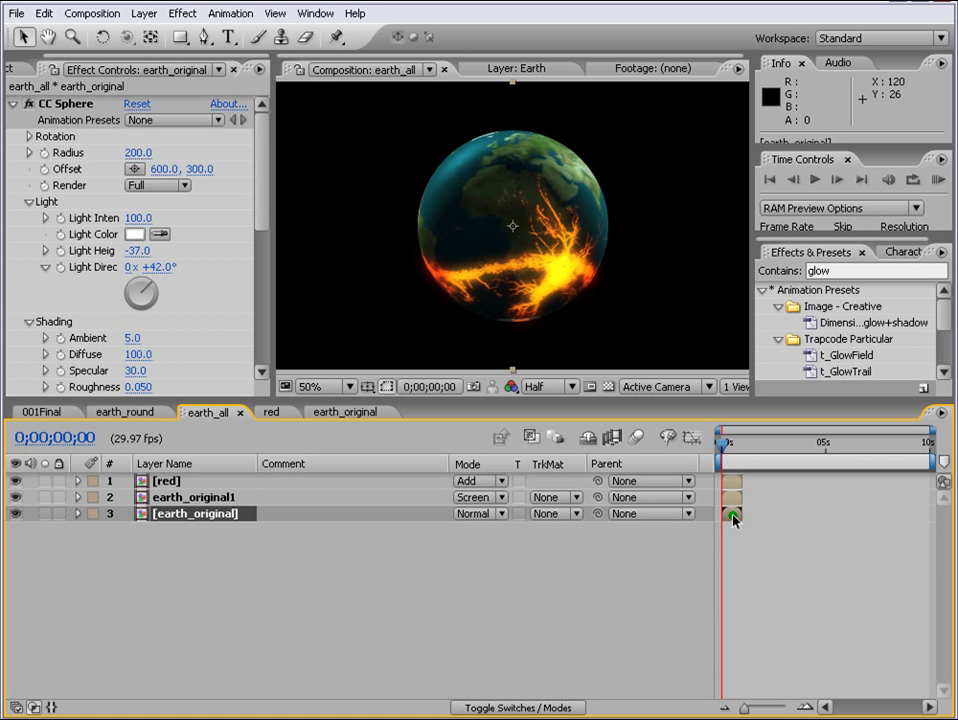
double_click(733, 515)
click(796, 443)
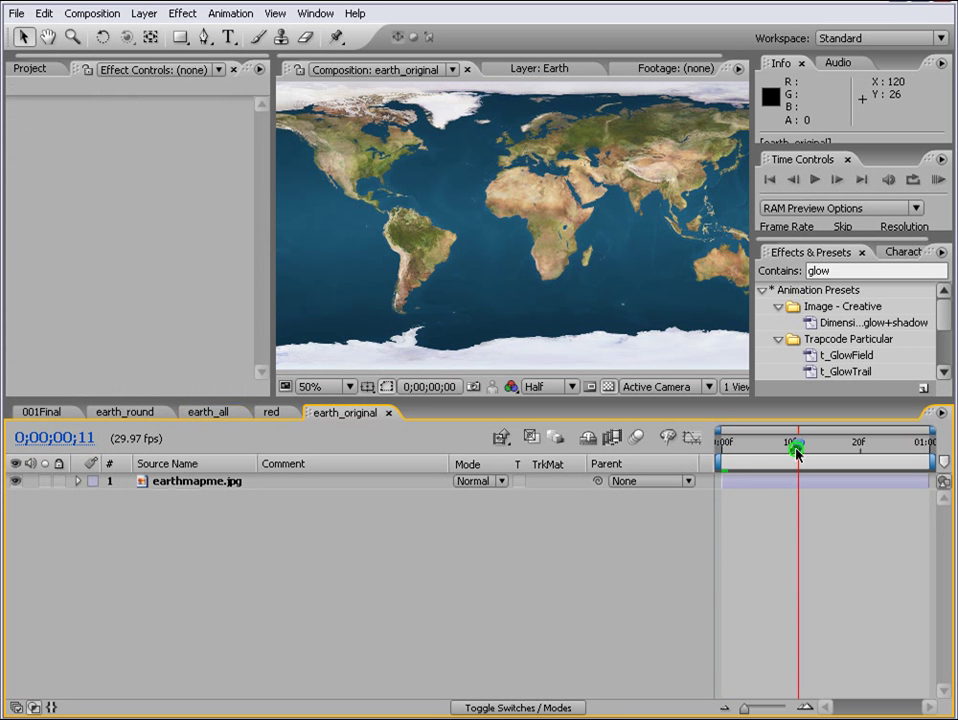
click(90, 13)
click(80, 58)
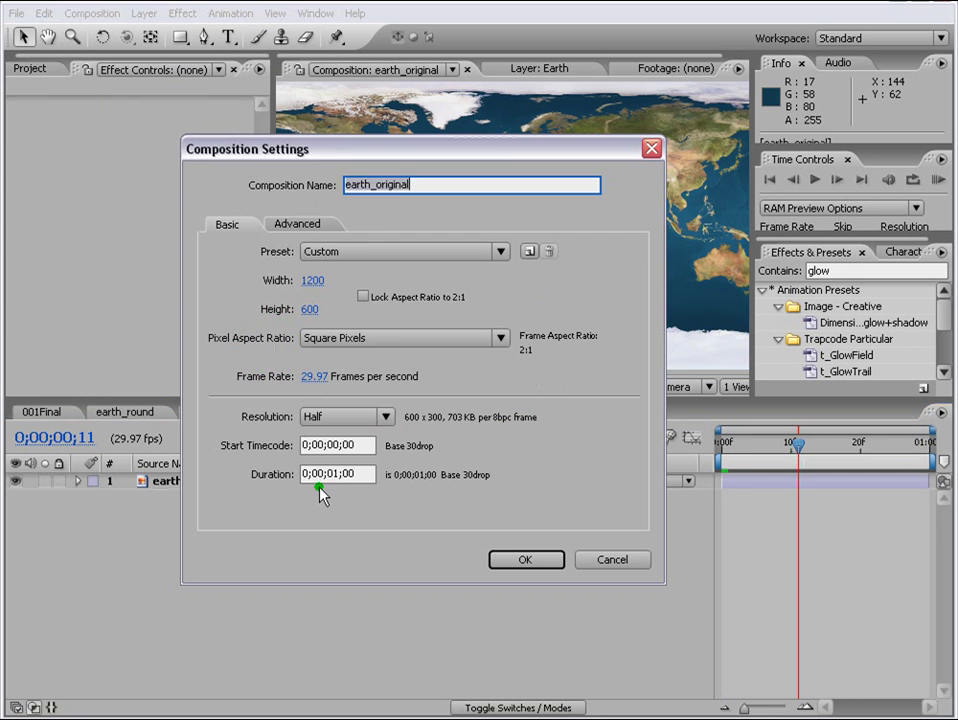
double_click(337, 474)
text(10)
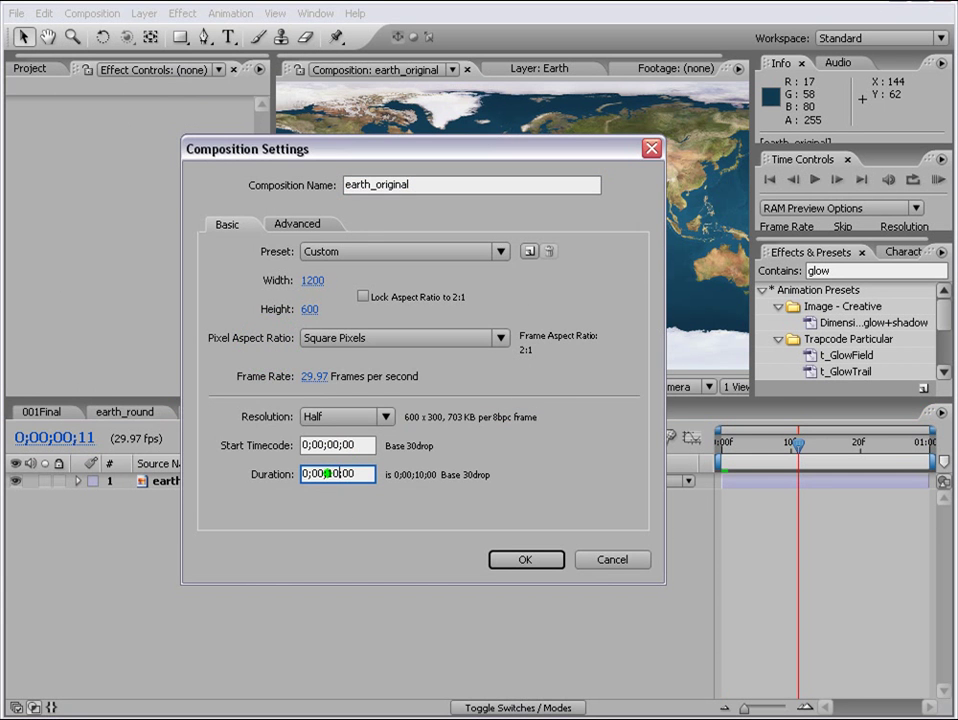
key(Return)
click(724, 705)
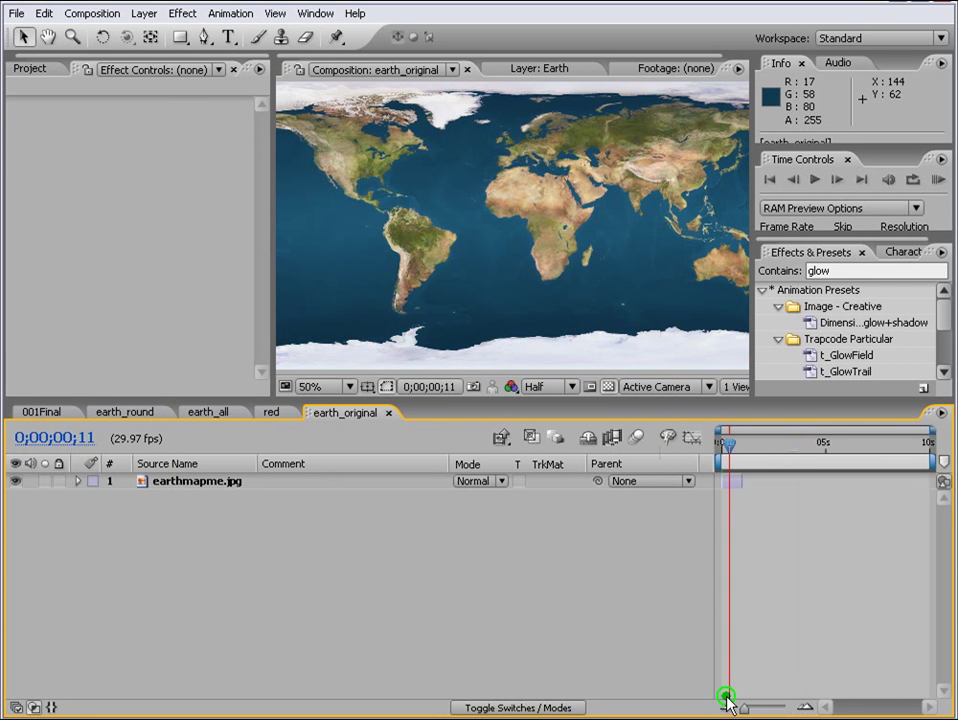
click(739, 478)
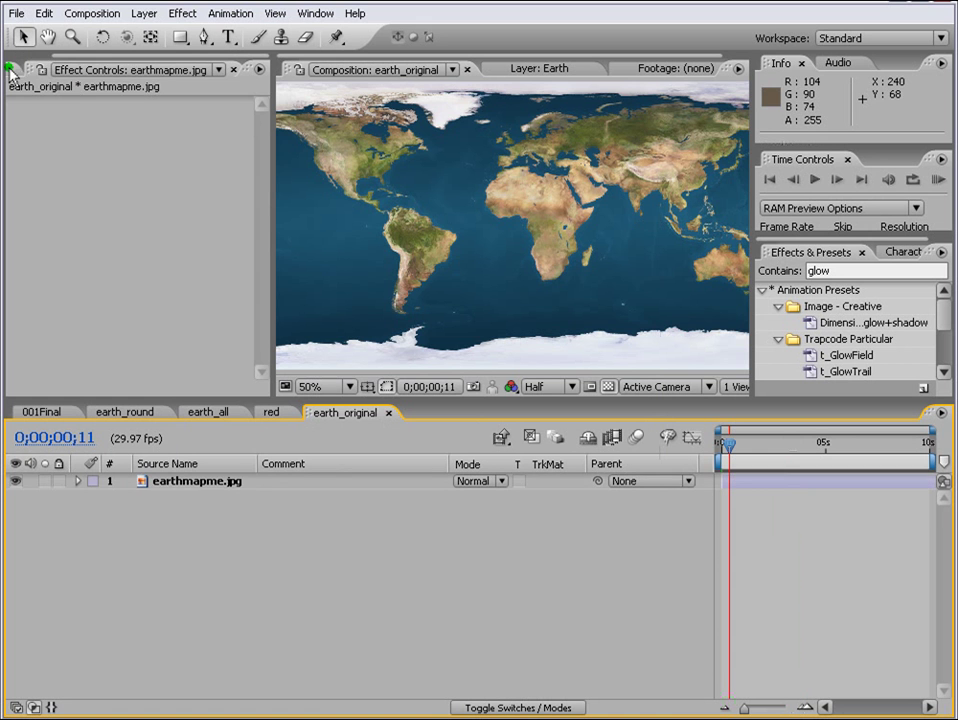
In earth_all, extend the earth_original and earth_original1 layers to the composition's 10-second end.
click(210, 412)
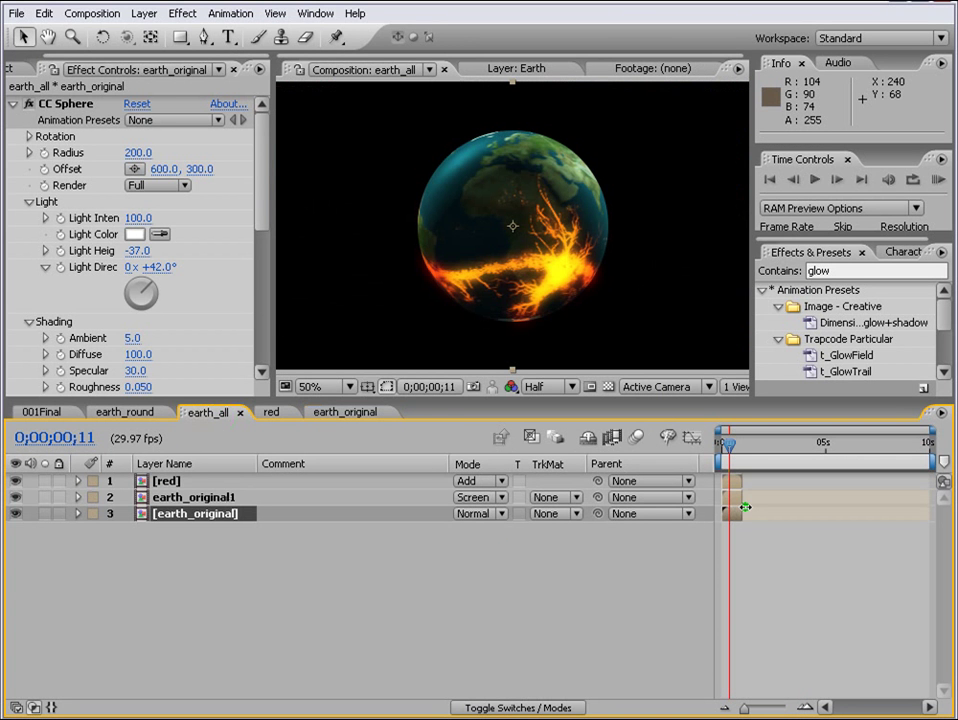
ctrl+click(744, 497)
drag(744, 497, 928, 497)
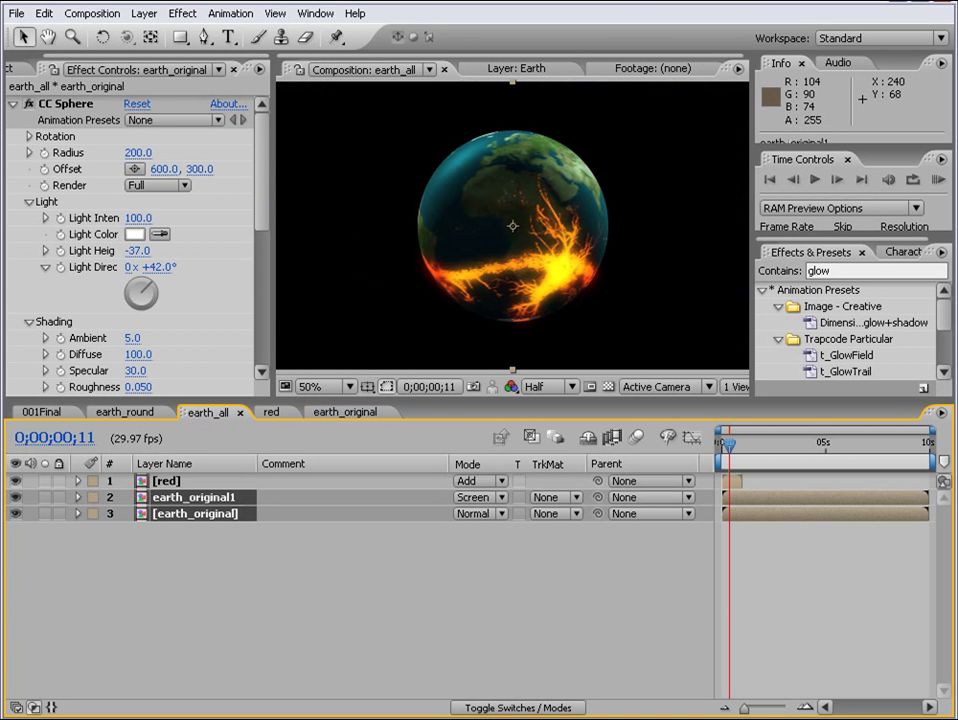
Set the nested red composition's duration to 0;00;10;00 and extend both red.jpg layers to the composition's end.
click(724, 481)
double_click(727, 481)
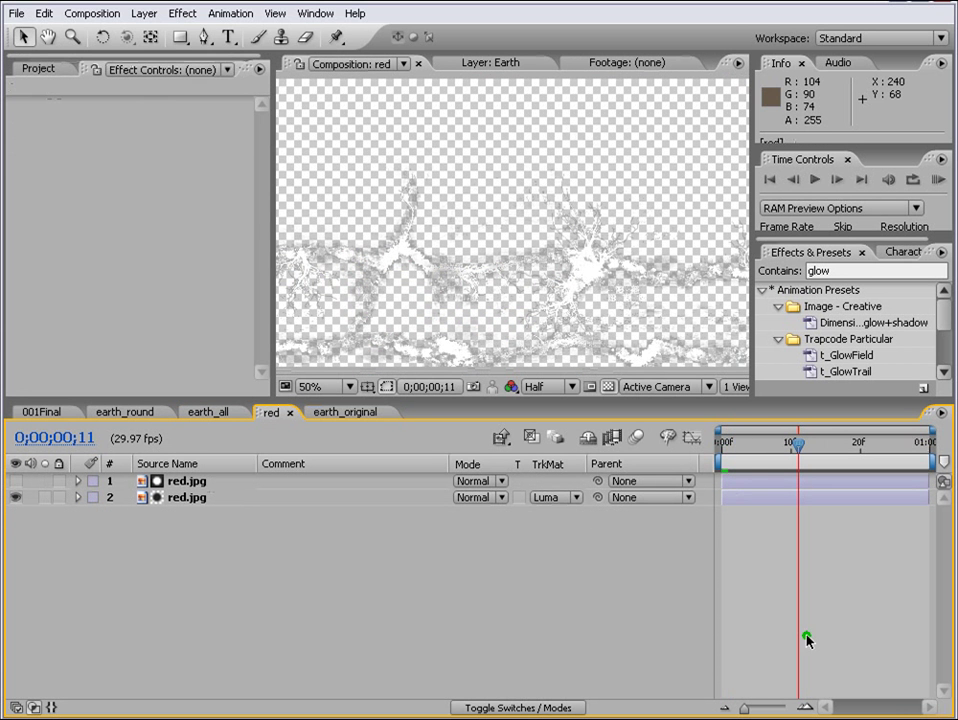
click(84, 14)
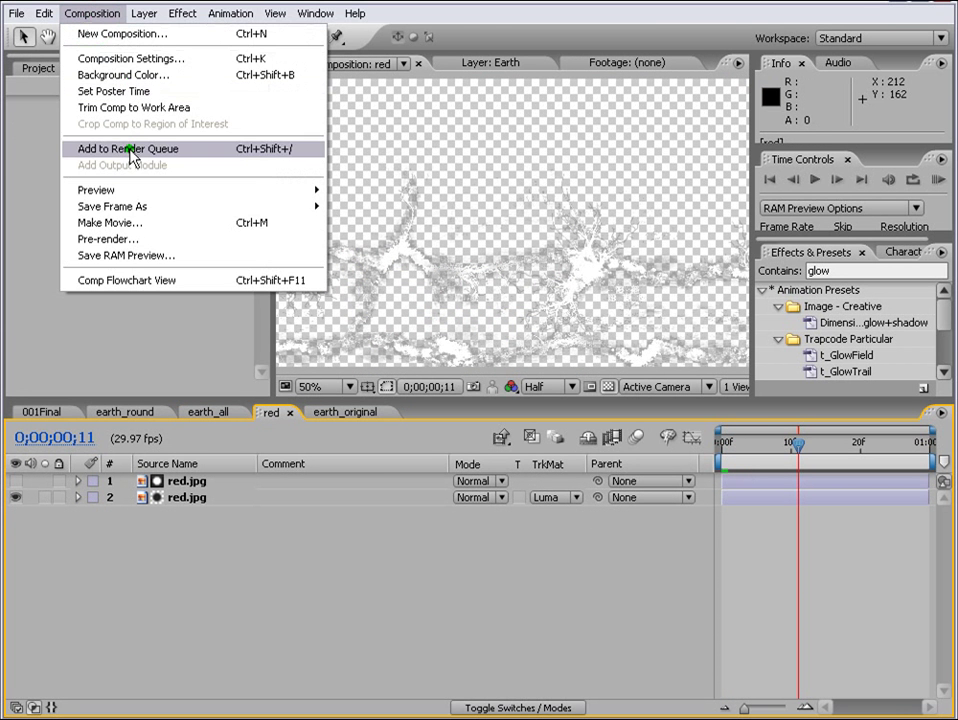
click(133, 59)
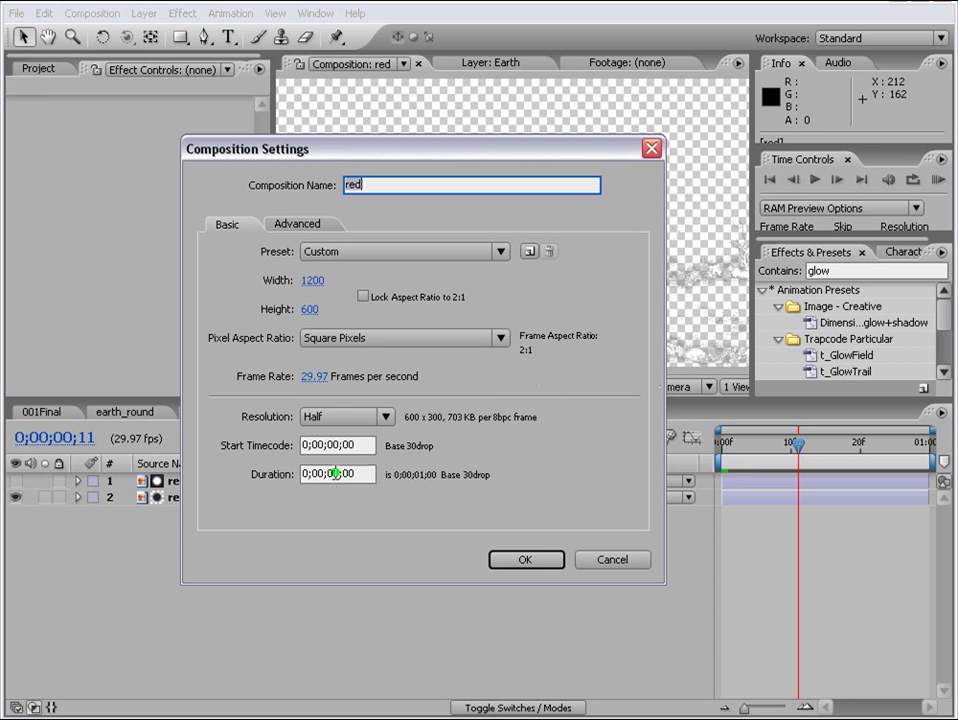
click(335, 474)
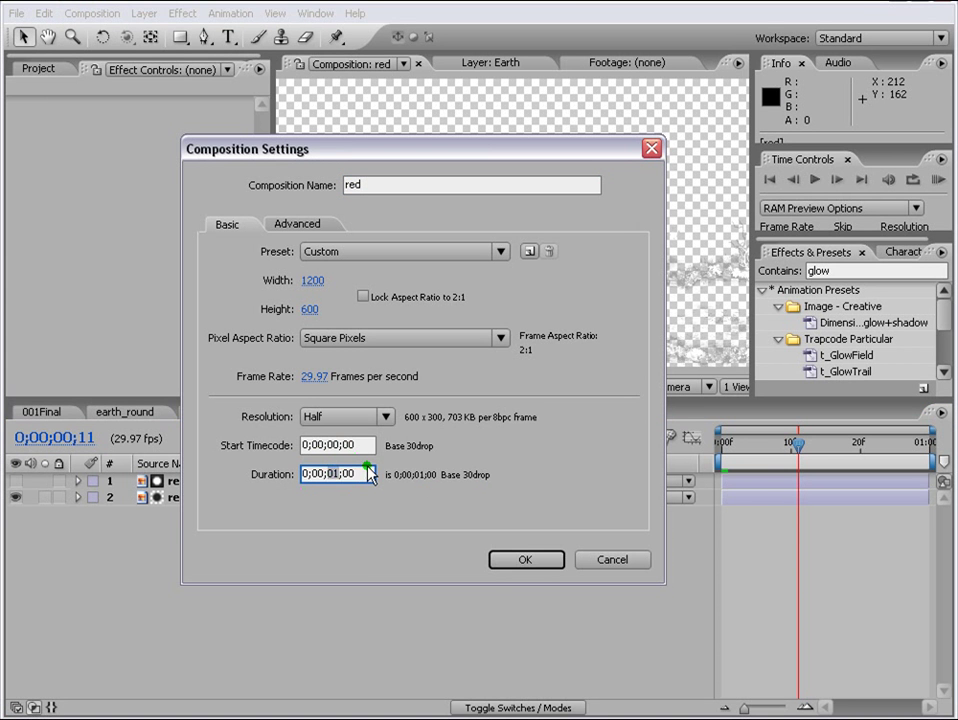
text(10)
click(530, 562)
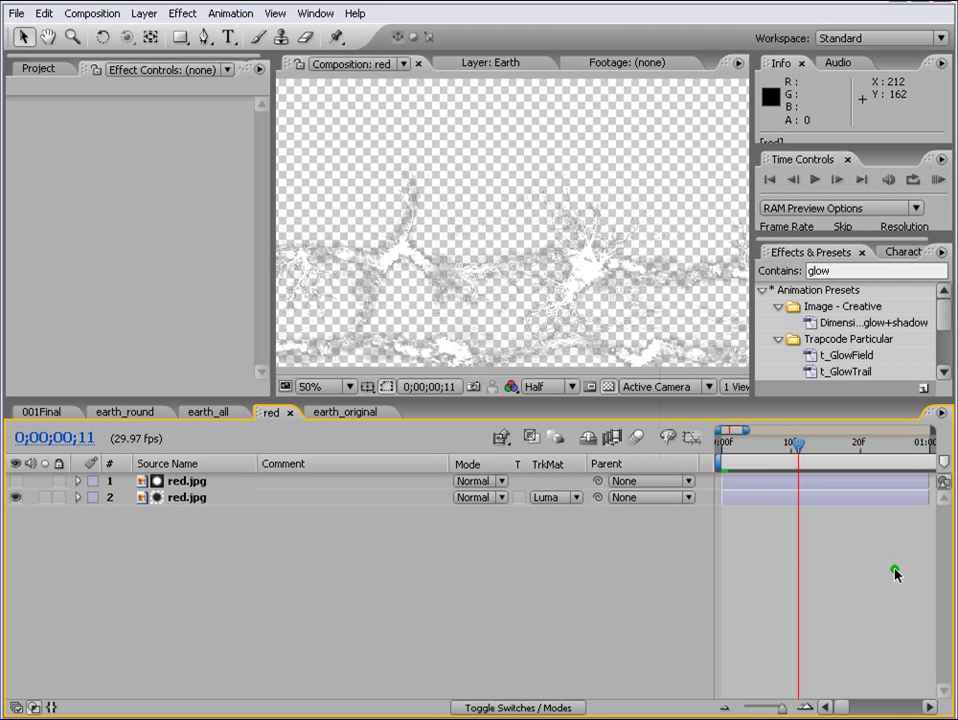
drag(788, 706, 832, 485)
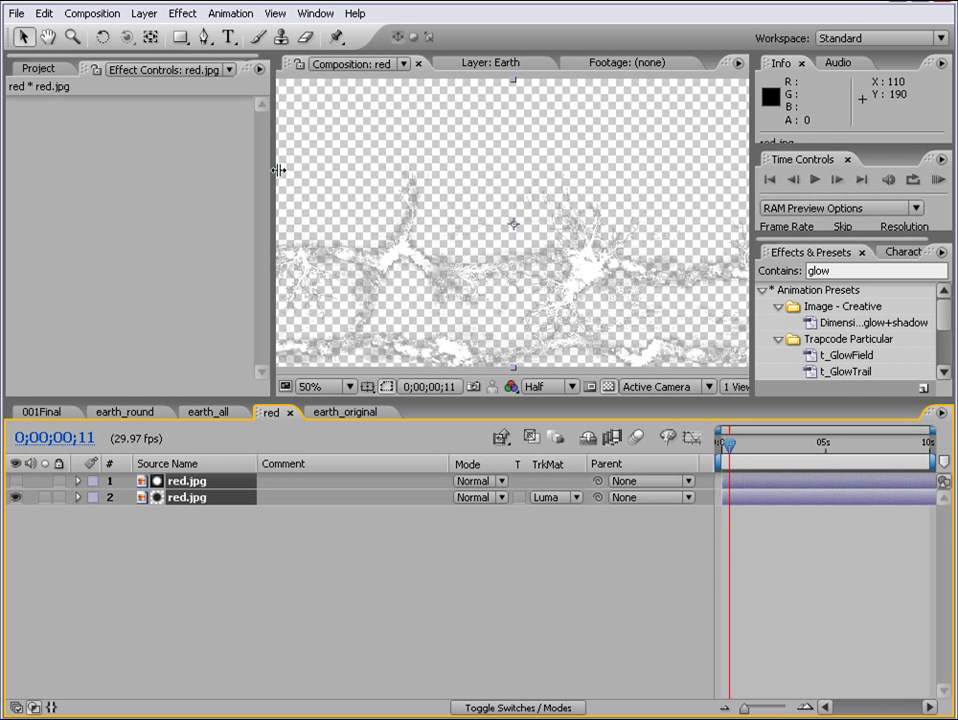
In earth_all, extend the red layer to the composition's 10-second end and return to the first frame.
click(194, 418)
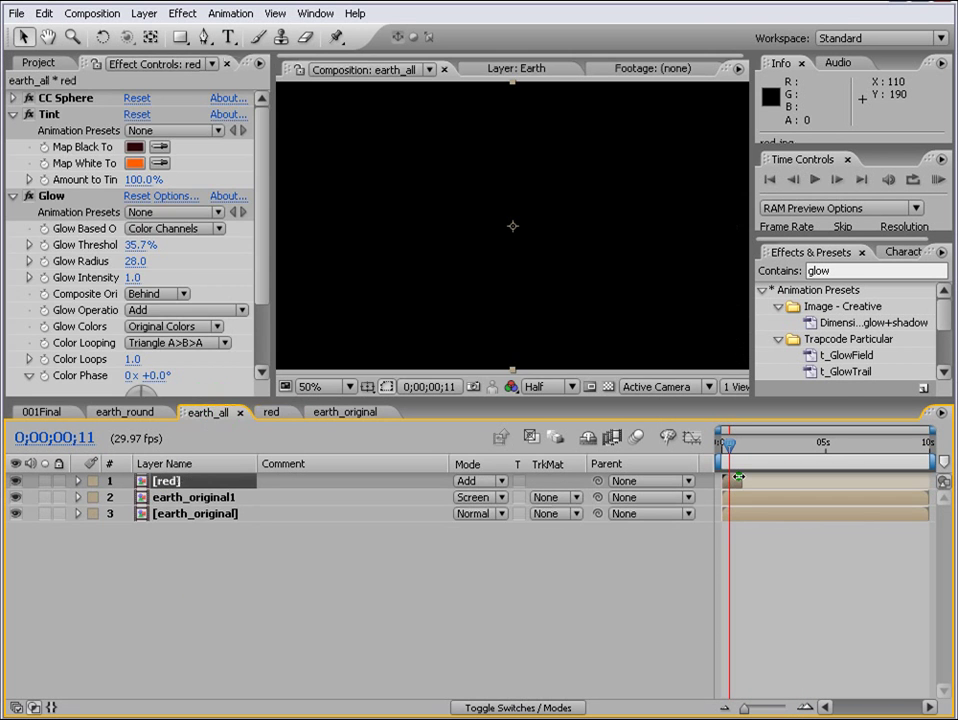
click(772, 556)
drag(753, 458, 947, 449)
key(Home)
Set the earth_original layer's CC Sphere Rotation Y to -40° and keyframe it at 0;00;00;00.
click(201, 516)
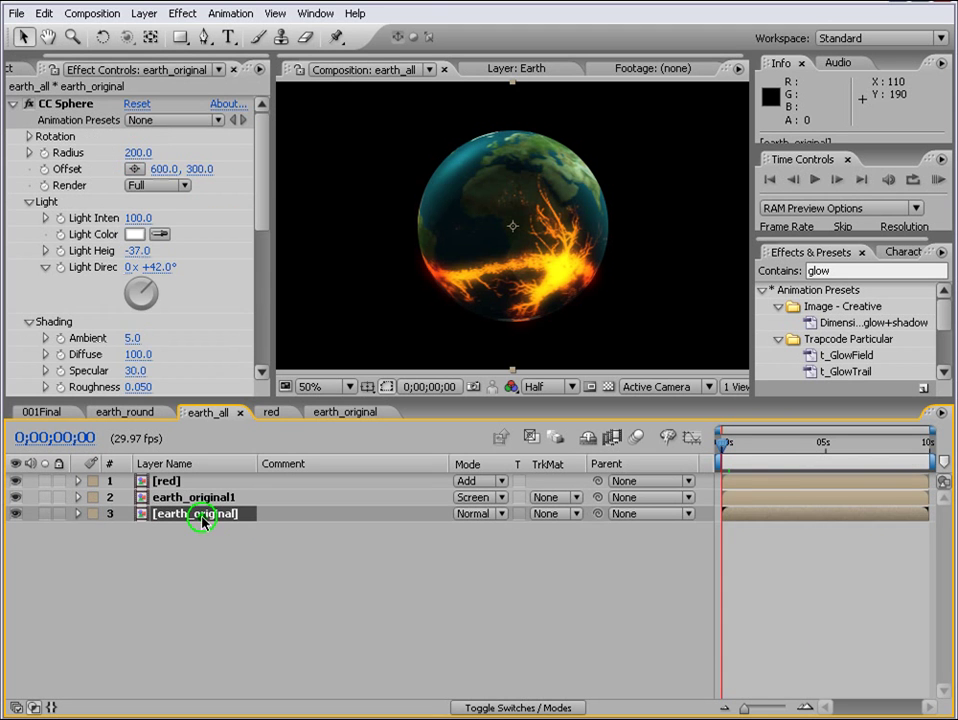
key(e)
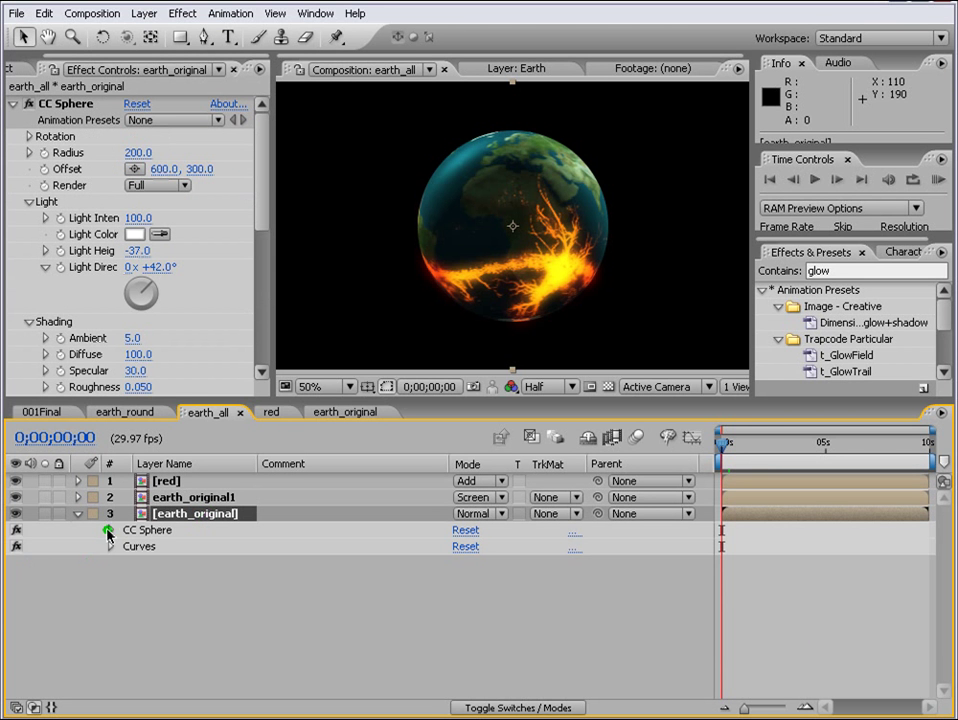
click(108, 533)
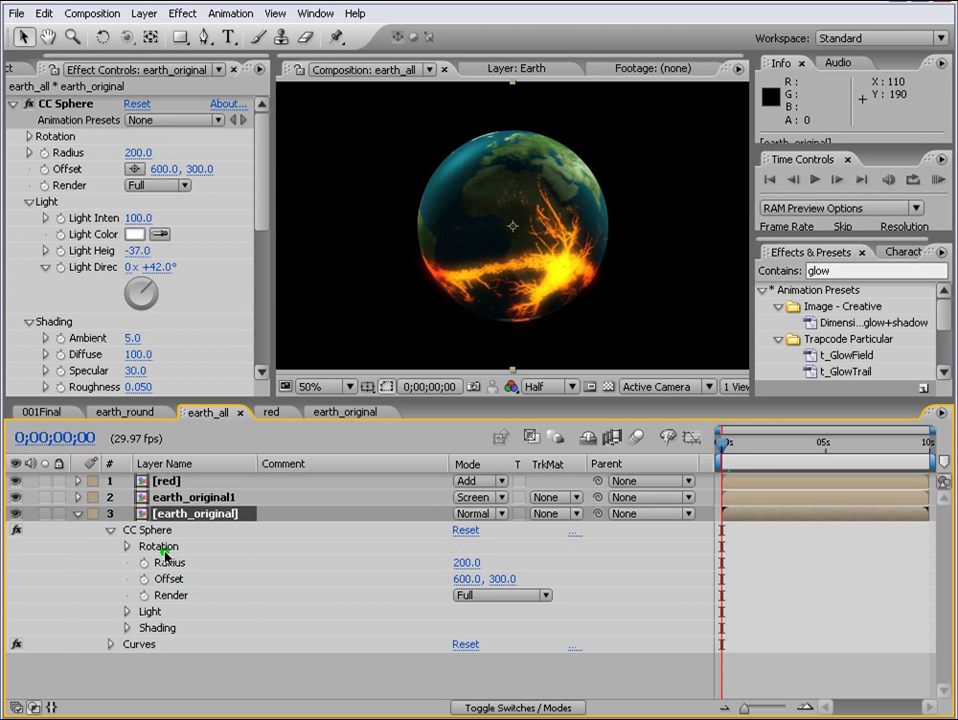
click(127, 546)
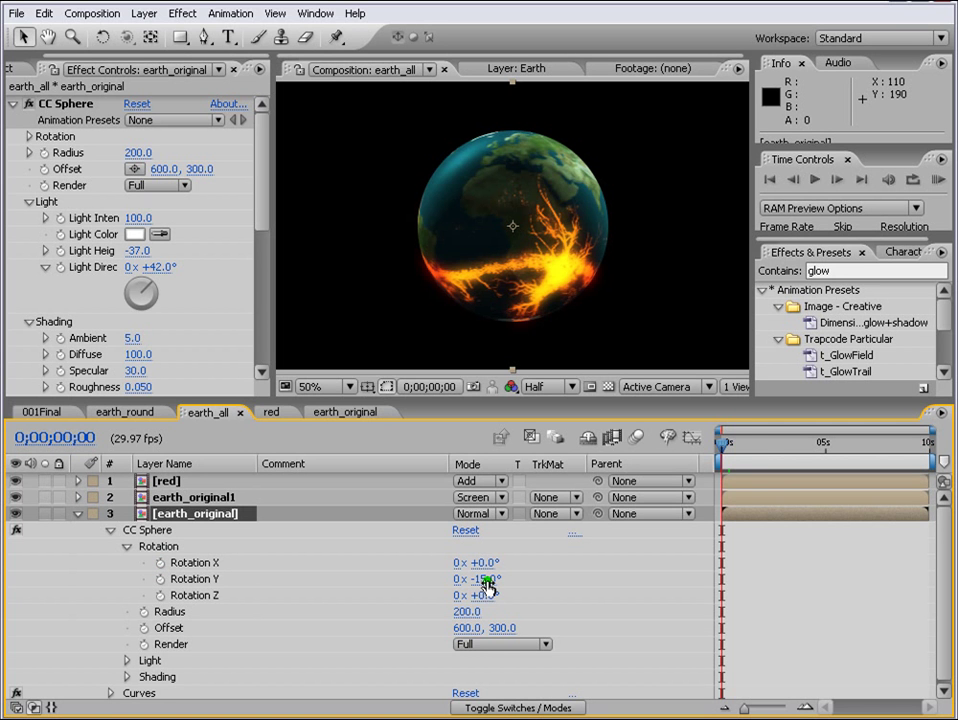
mouse_move(489, 588)
mouse_down()
mouse_move(481, 588)
mouse_move(496, 602)
mouse_up()
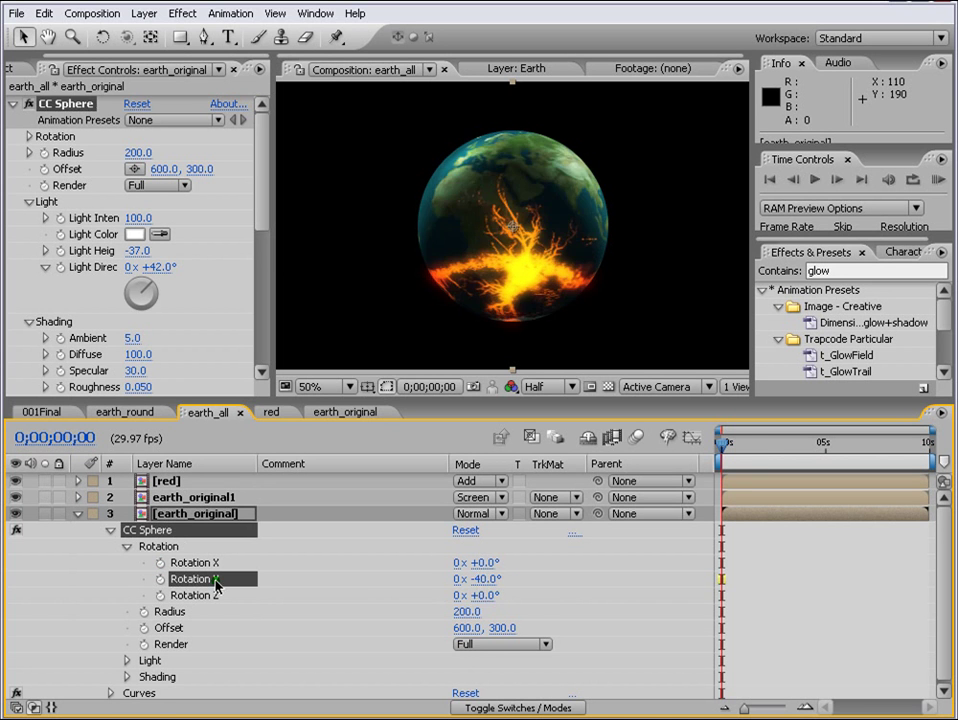
click(160, 579)
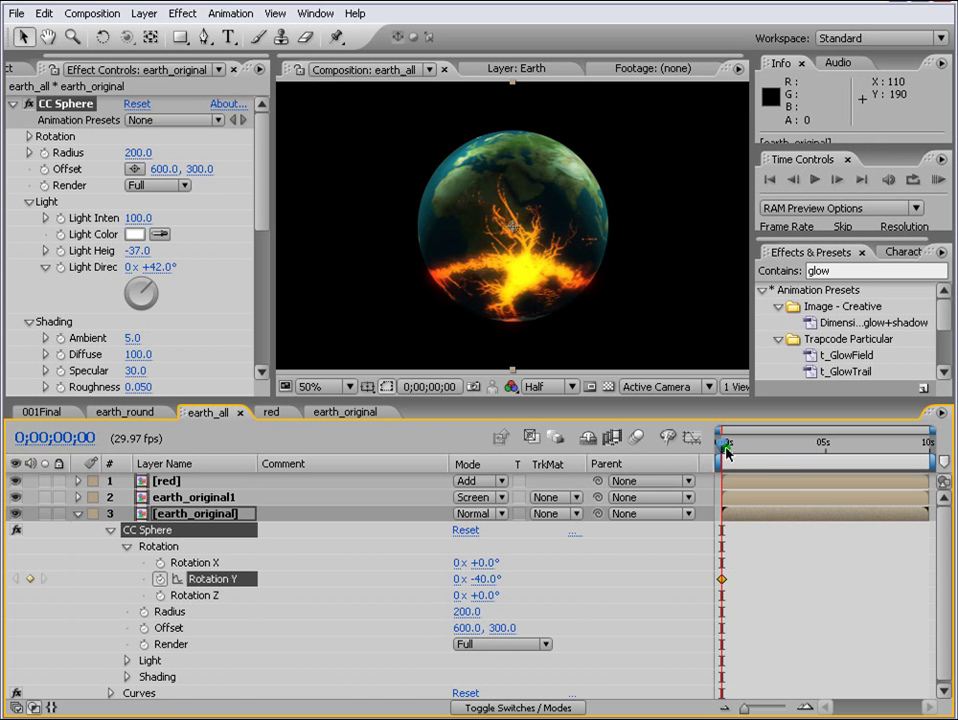
Keyframe the earth_original layer's Rotation Y at -12° at 0;00;09;29 and play a RAM preview of the spin.
drag(722, 447, 929, 448)
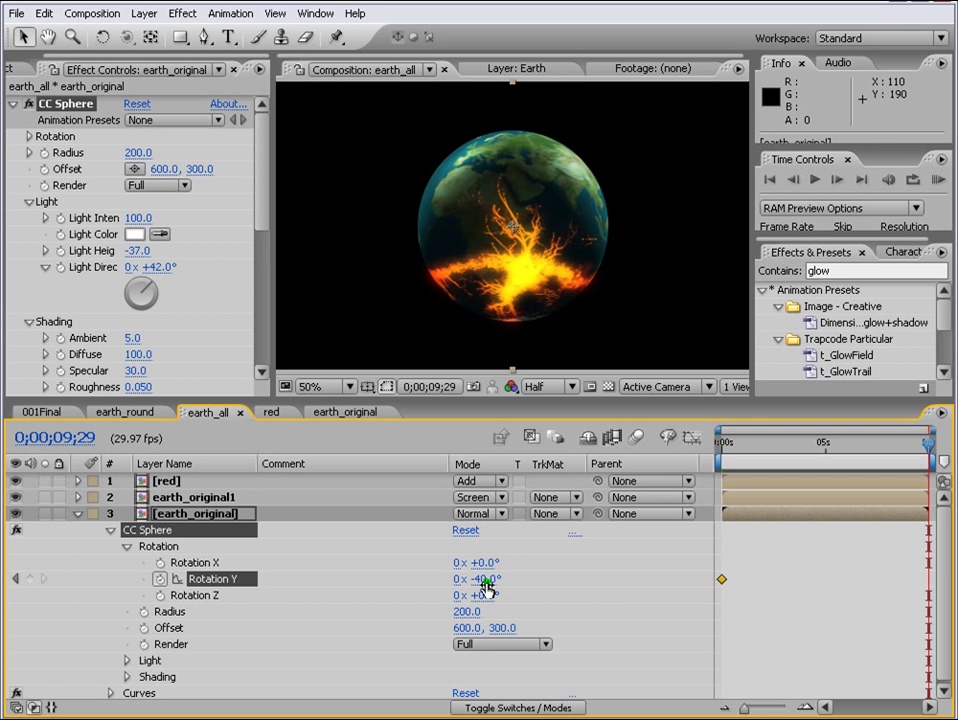
mouse_move(483, 578)
mouse_down()
mouse_move(494, 579)
mouse_move(496, 594)
mouse_move(502, 577)
mouse_move(472, 578)
mouse_up()
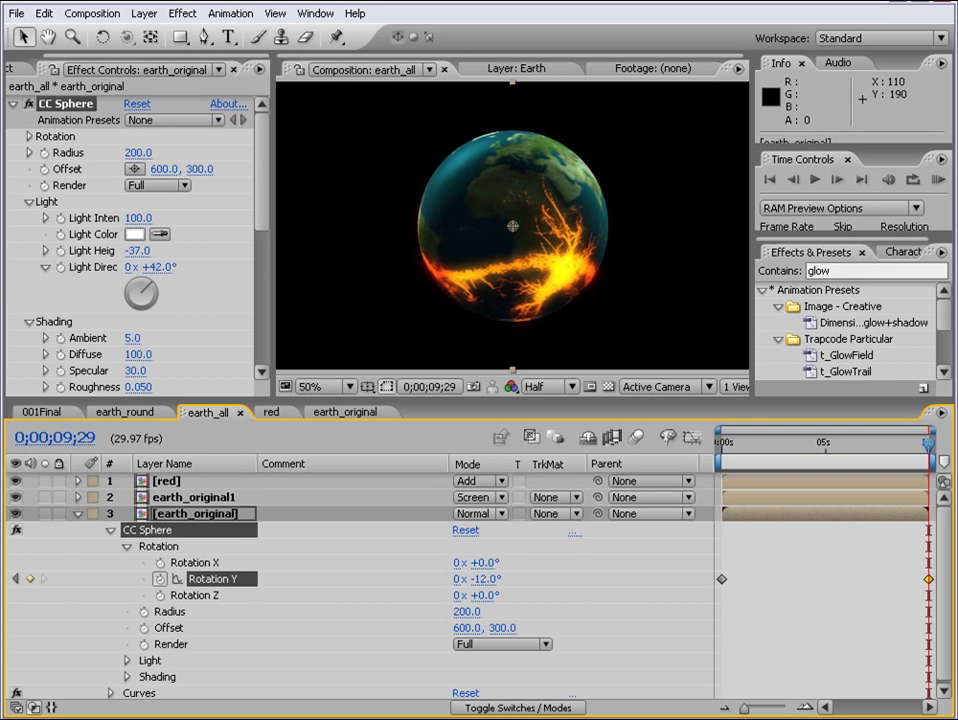
click(937, 181)
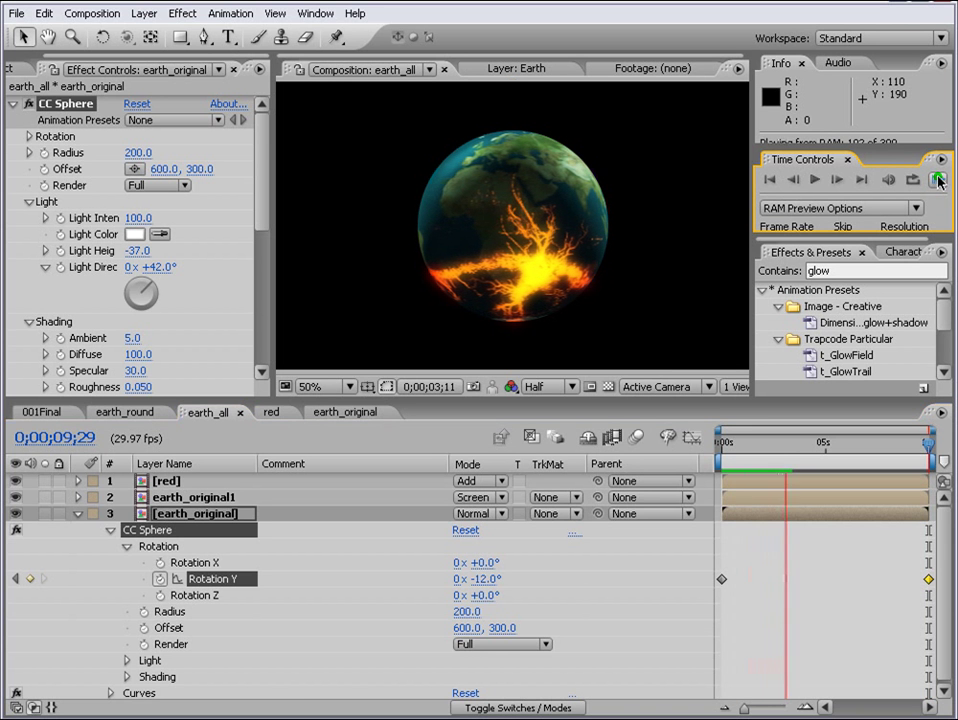
click(192, 583)
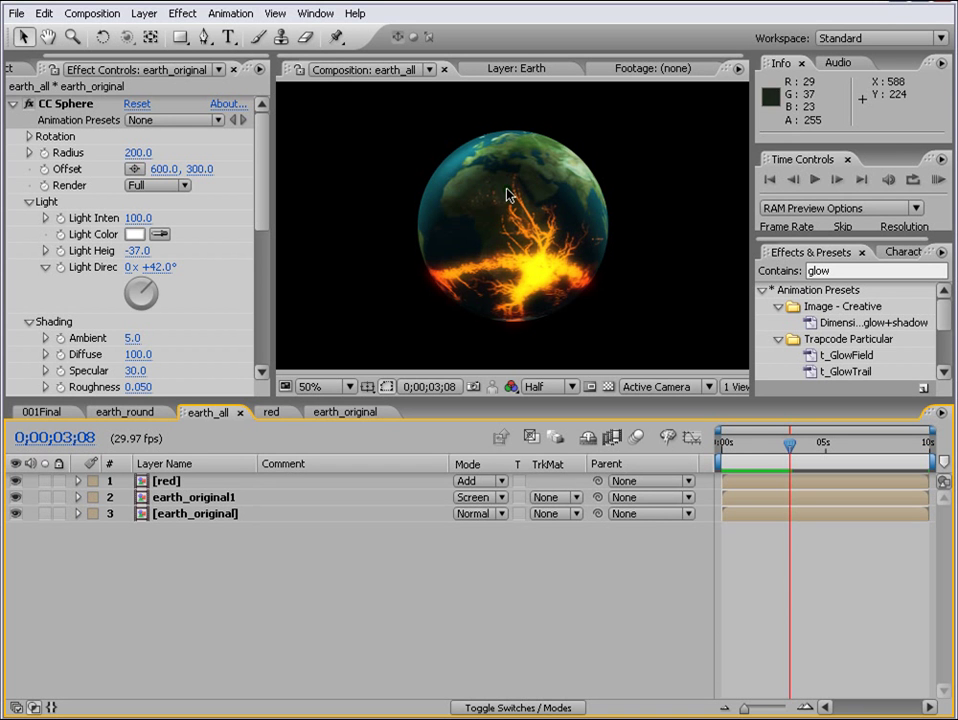
Collapse the Tint and Glow effect settings of the red layer.
click(190, 497)
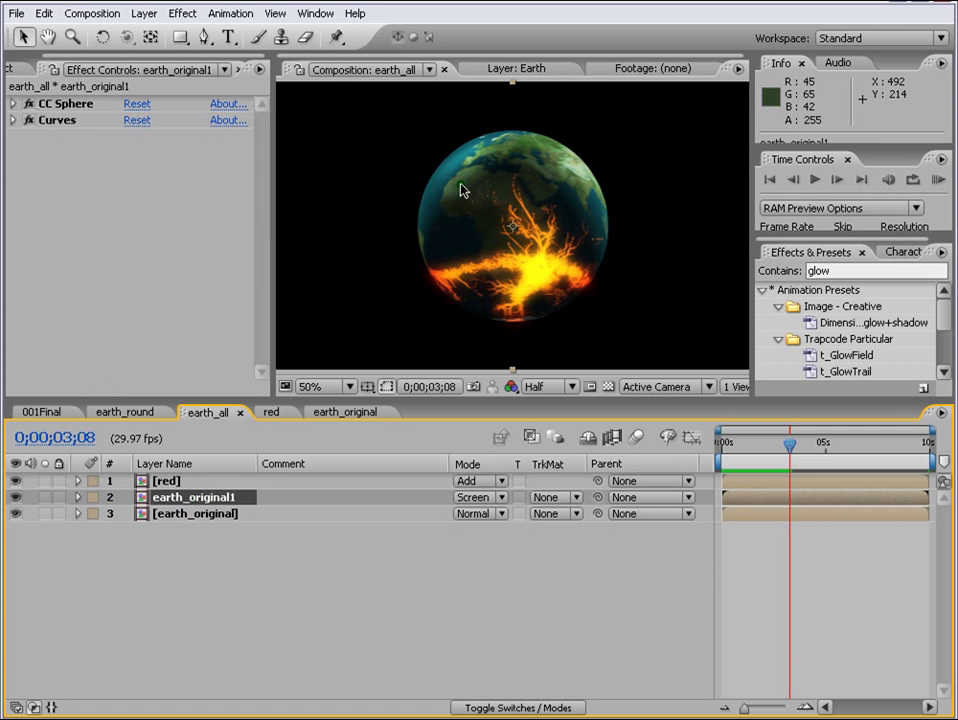
click(158, 486)
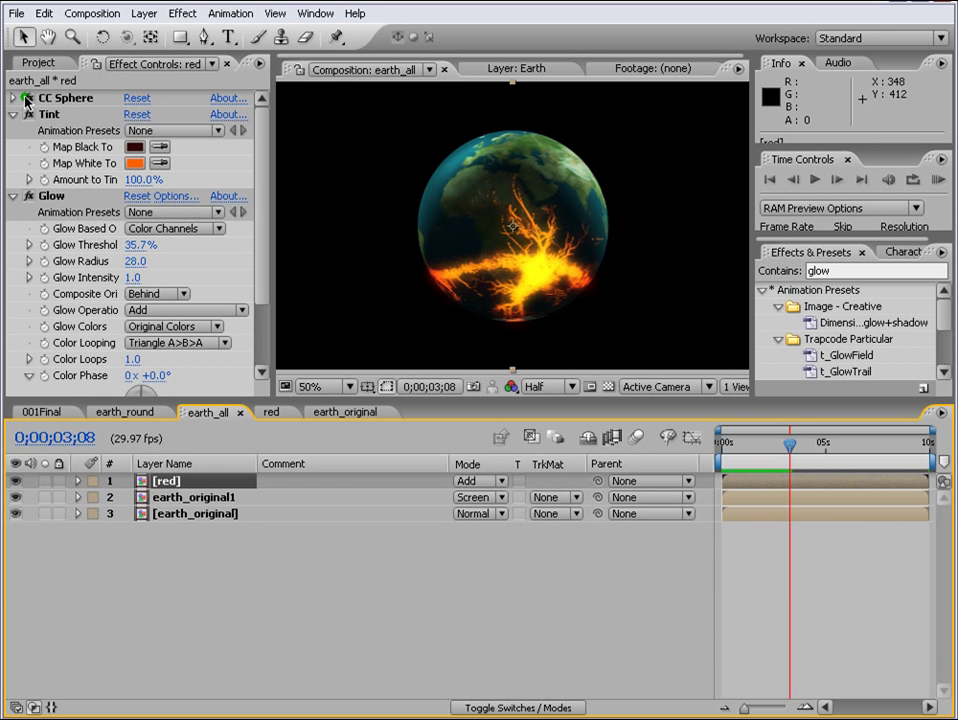
click(12, 115)
click(13, 130)
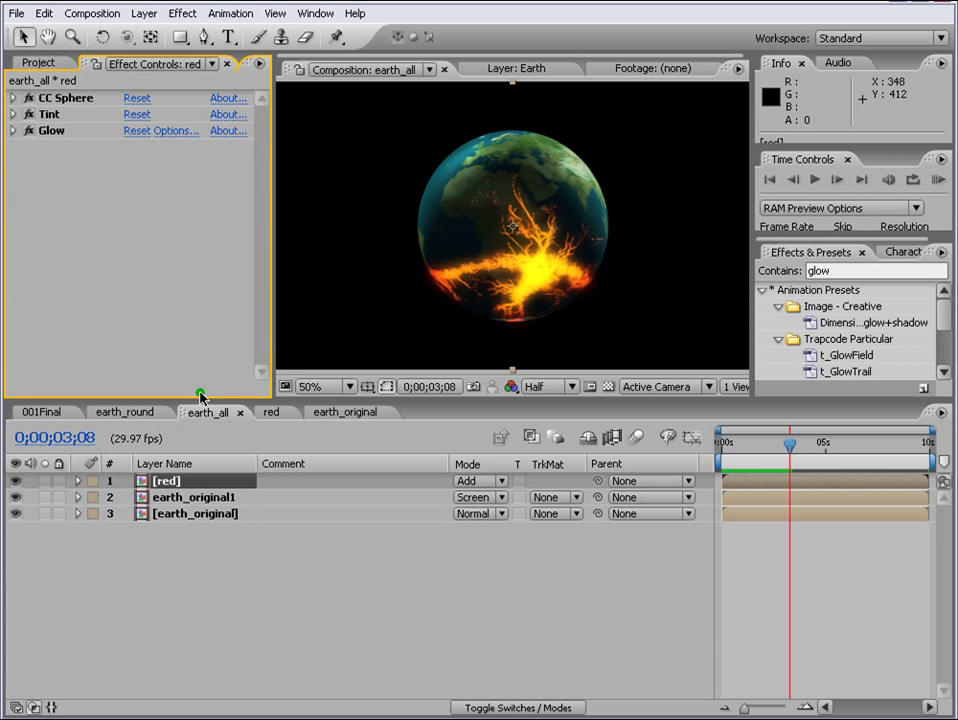
Open the red composition to examine its crack image, and return to earth_all.
click(38, 63)
double_click(64, 304)
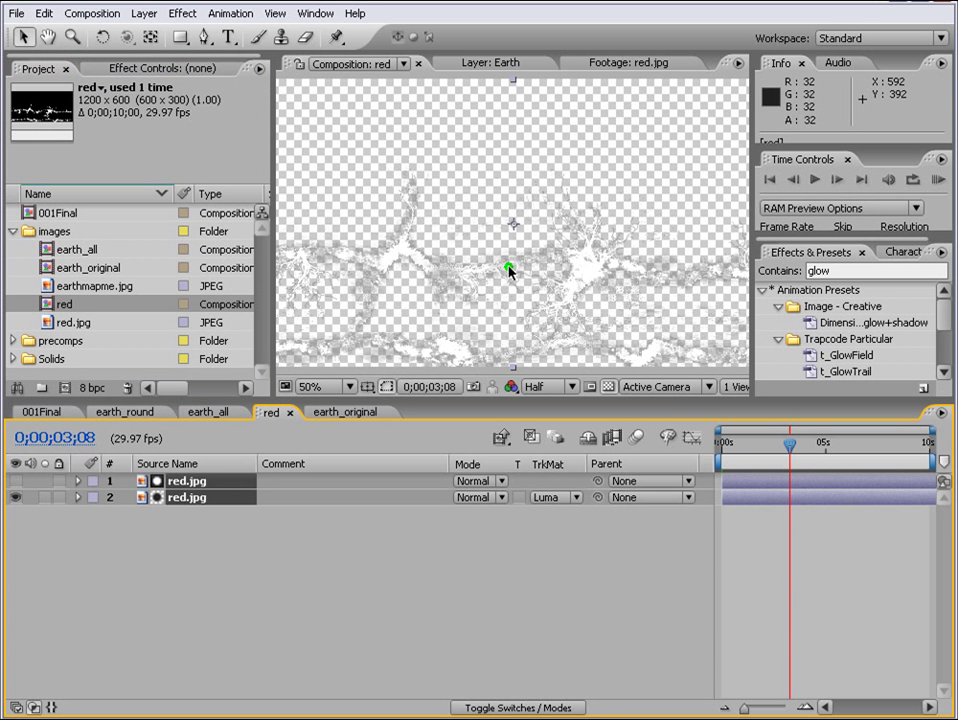
click(217, 424)
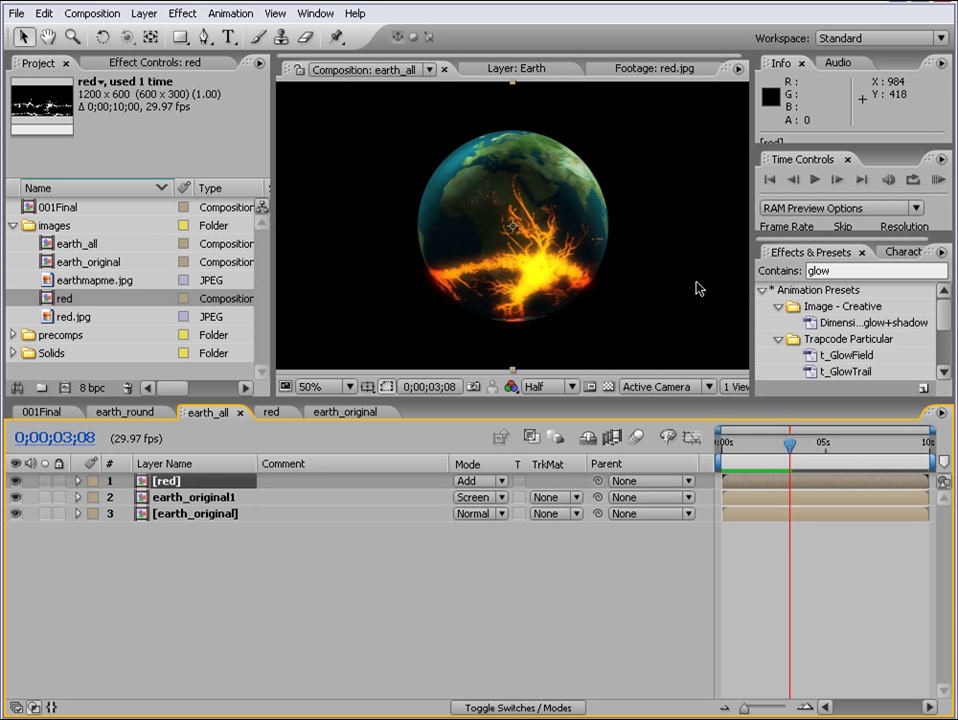
click(463, 601)
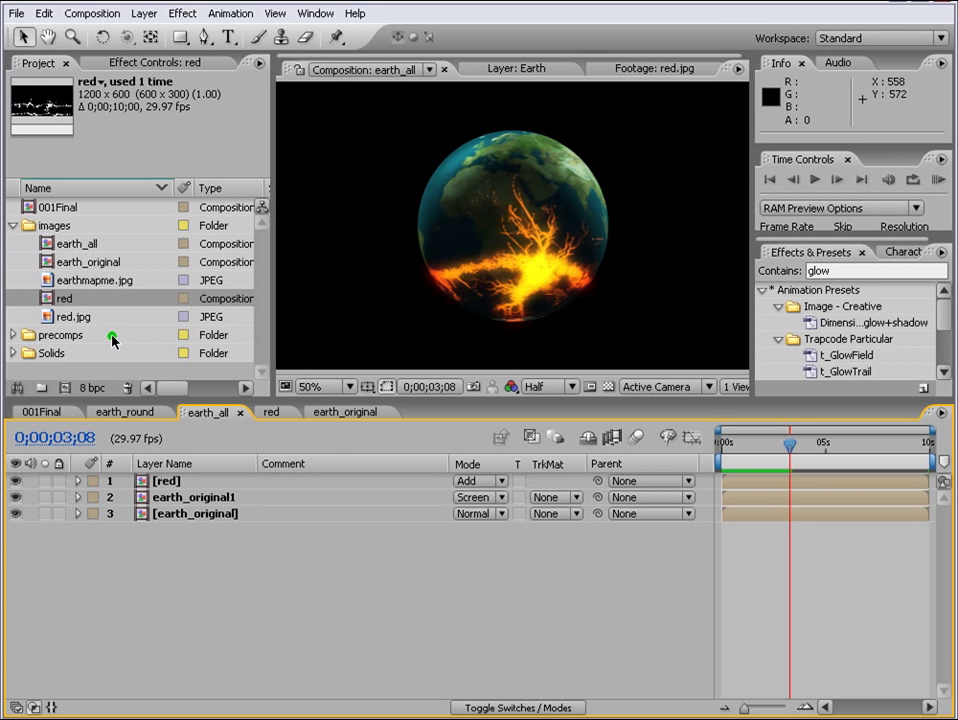
Open the red composition and duplicate it in the project.
double_click(50, 302)
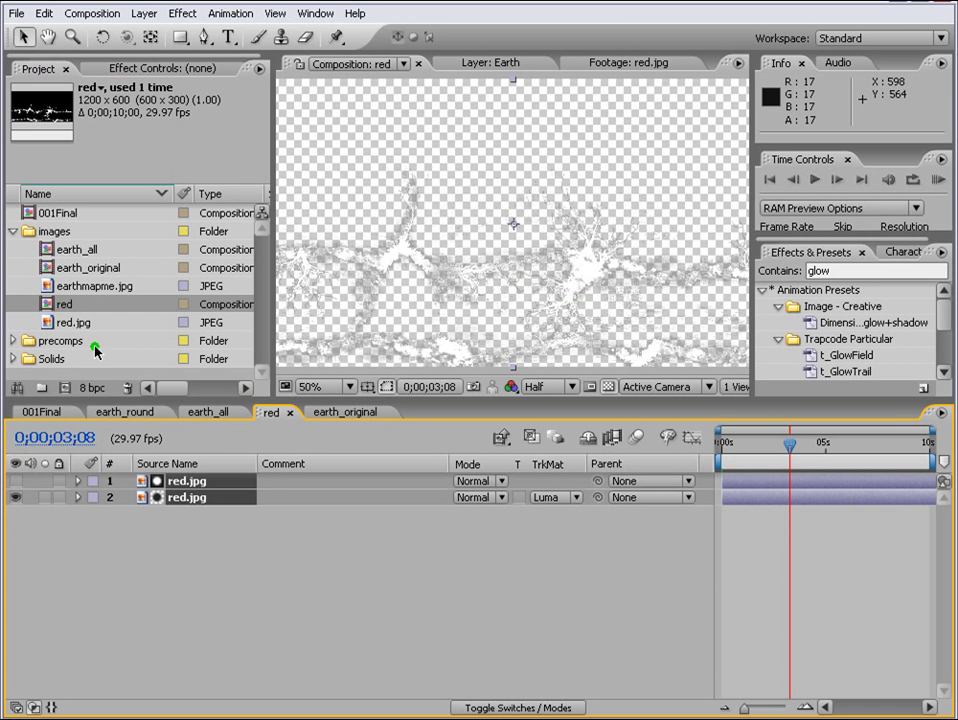
click(52, 306)
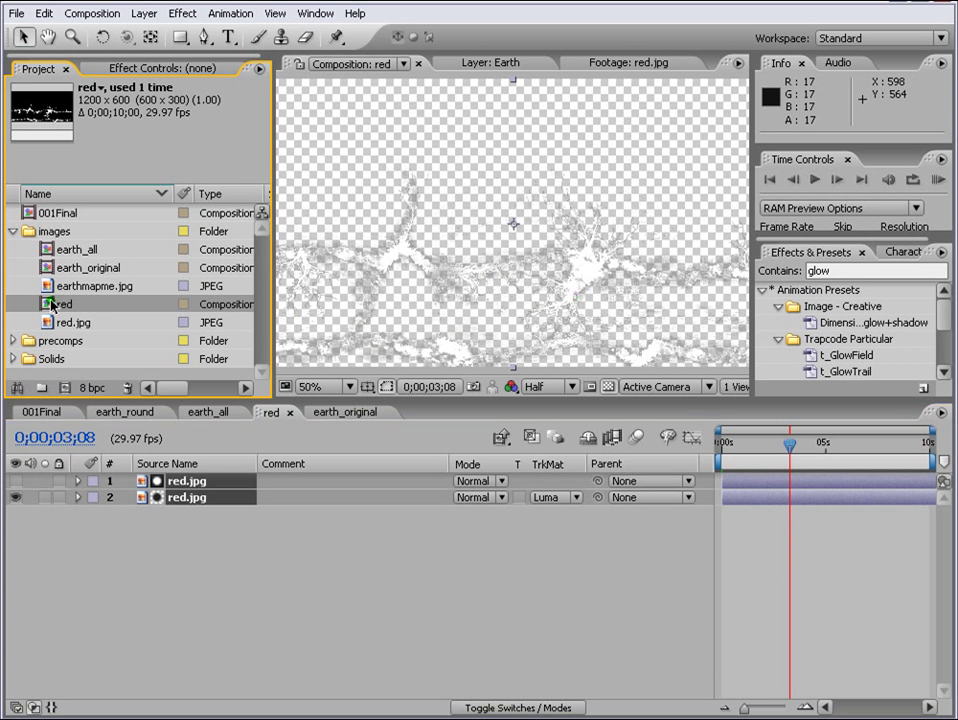
key(ctrl+d)
Create a new folder inside the images folder and name it alpha_reference.
click(41, 387)
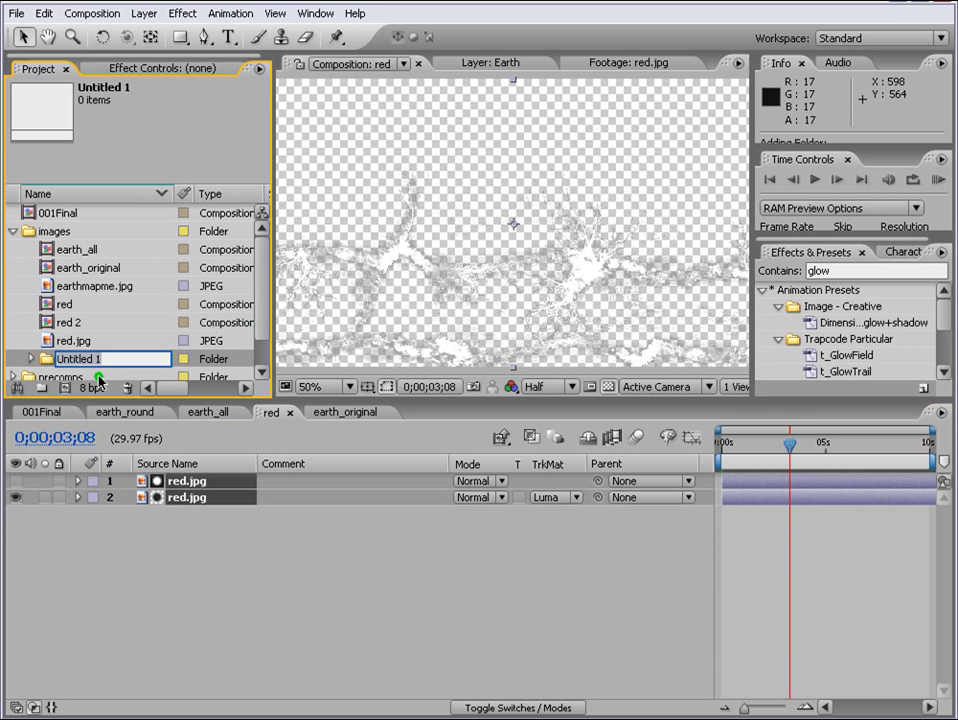
drag(259, 314, 259, 336)
click(90, 325)
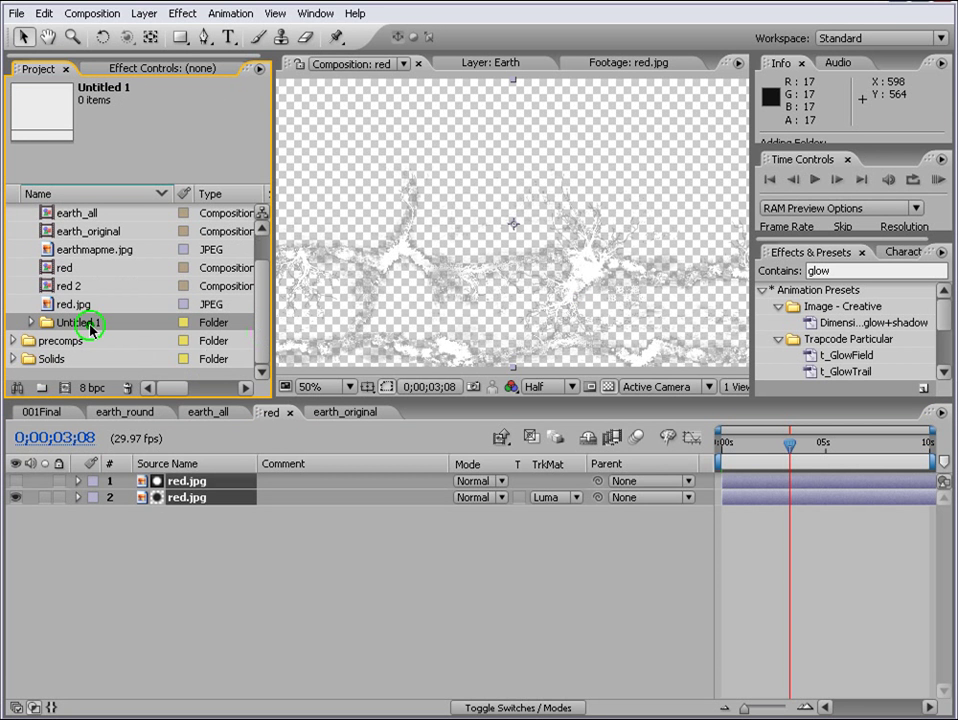
key(Return)
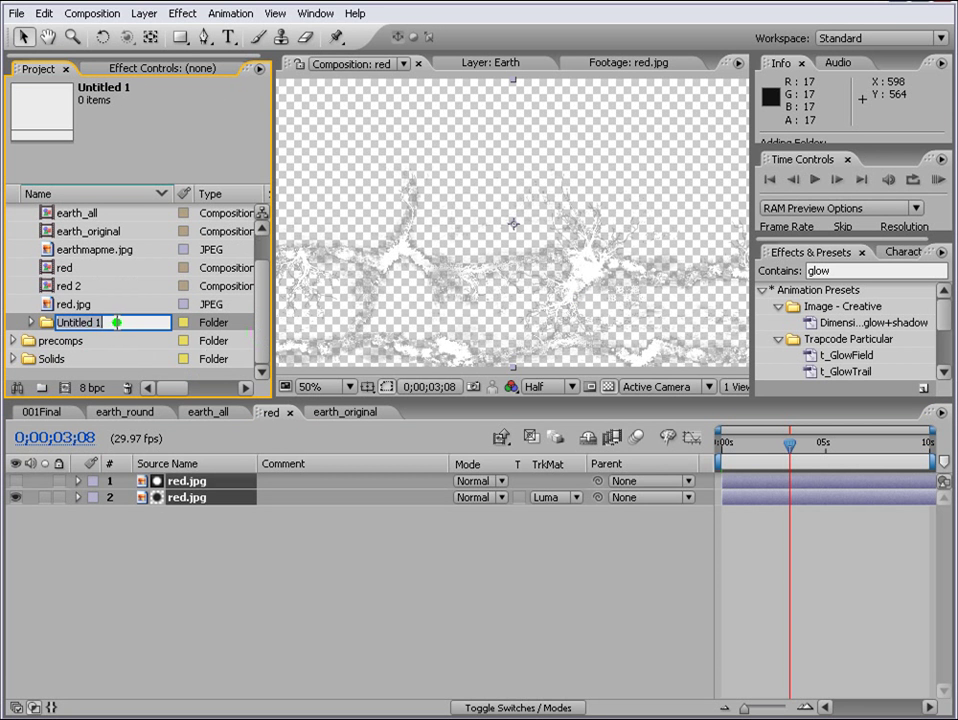
text(al)
text(pha_reference)
key(Return)
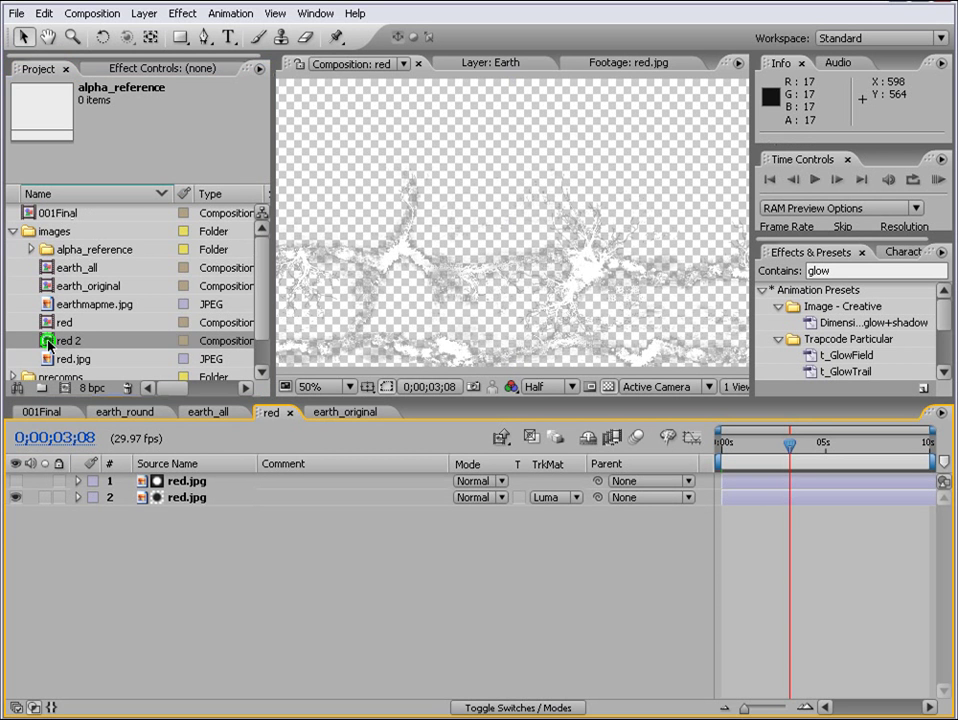
Move the duplicated red composition into the alpha_reference folder and rename it red_refrence.
drag(68, 338, 35, 260)
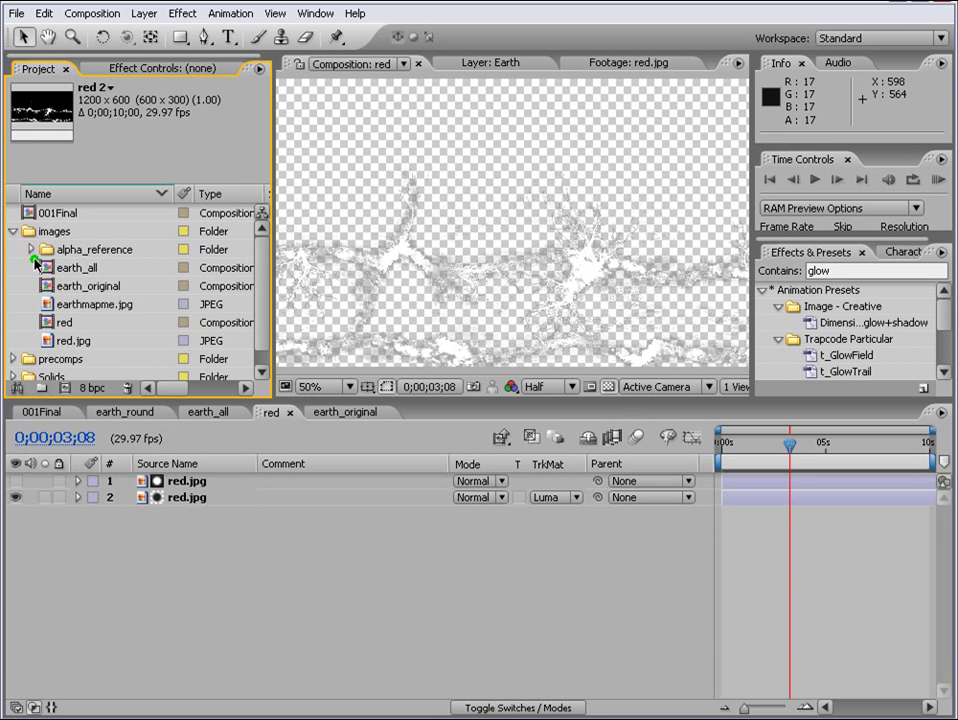
click(31, 253)
double_click(88, 268)
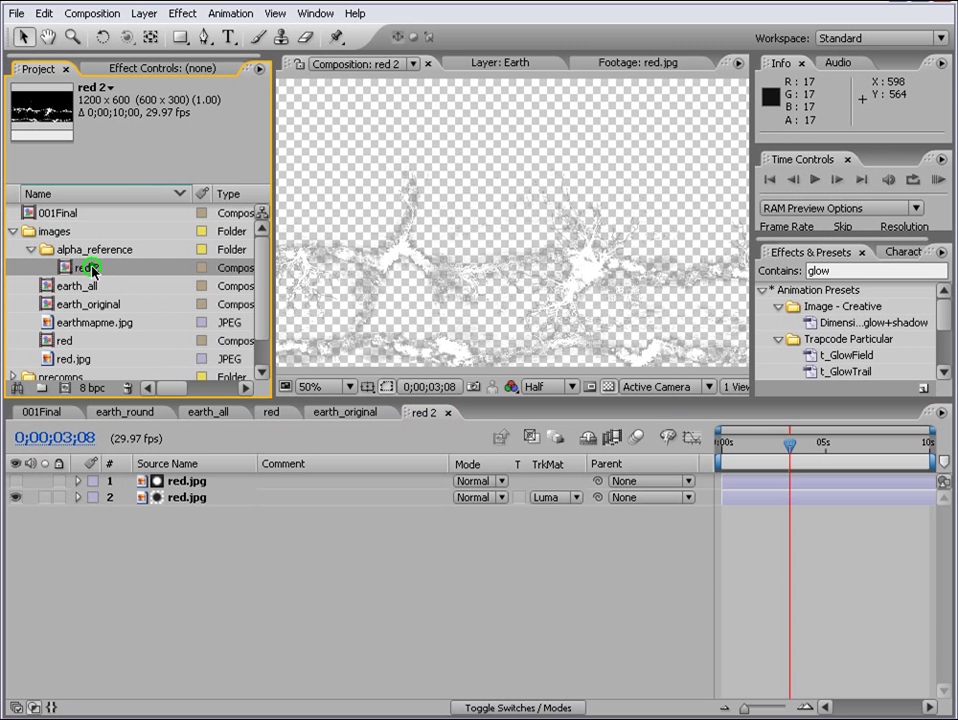
click(90, 268)
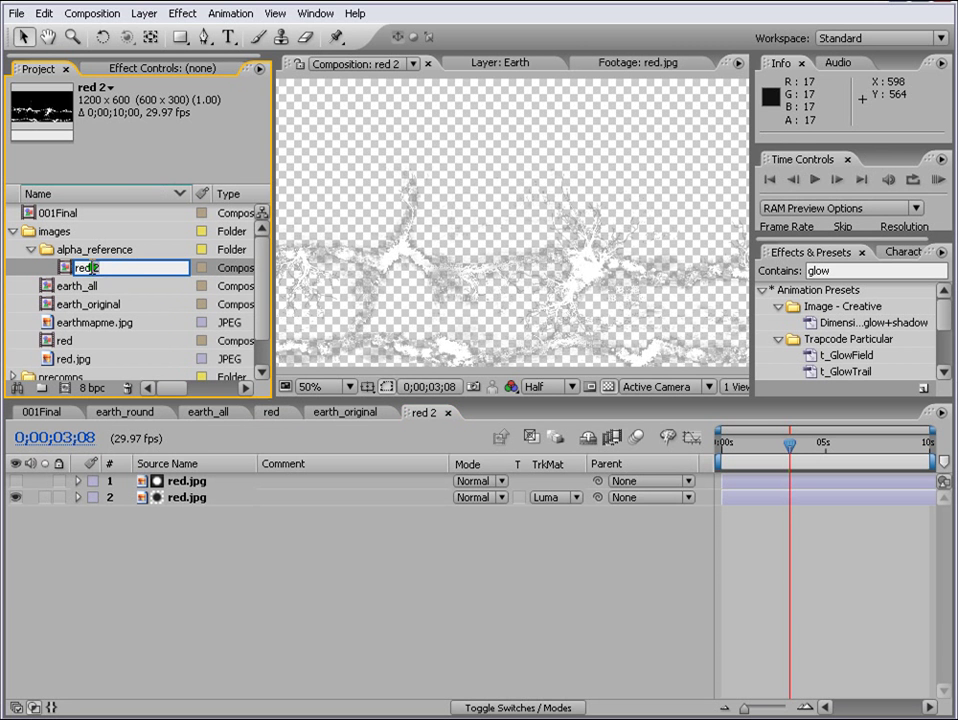
key(BackSpace)
key(BackSpace)
text(_refrence)
key(Return)
Create a new composition from red_refrence and rename it red_refrence_main.
drag(75, 267, 64, 388)
click(117, 289)
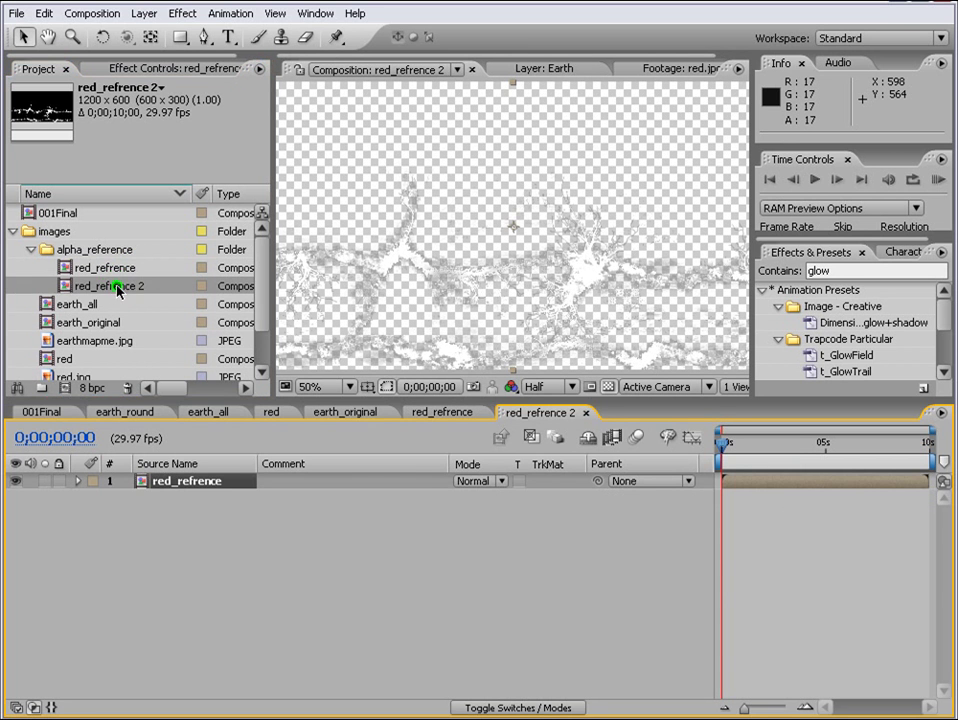
key(Return)
click(128, 286)
drag(144, 286, 135, 286)
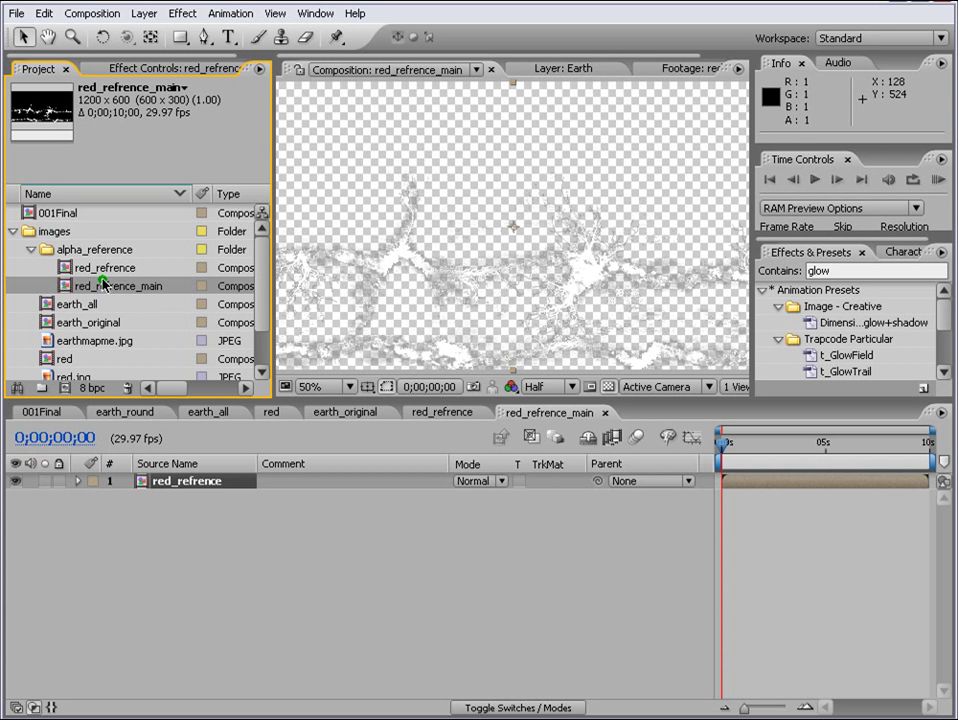
mouse_move(103, 283)
mouse_down()
mouse_move(748, 592)
mouse_move(772, 570)
mouse_move(113, 288)
mouse_up()
Apply the CC Sphere effect to the red_refrence layer and set its Render option to Outside.
click(849, 270)
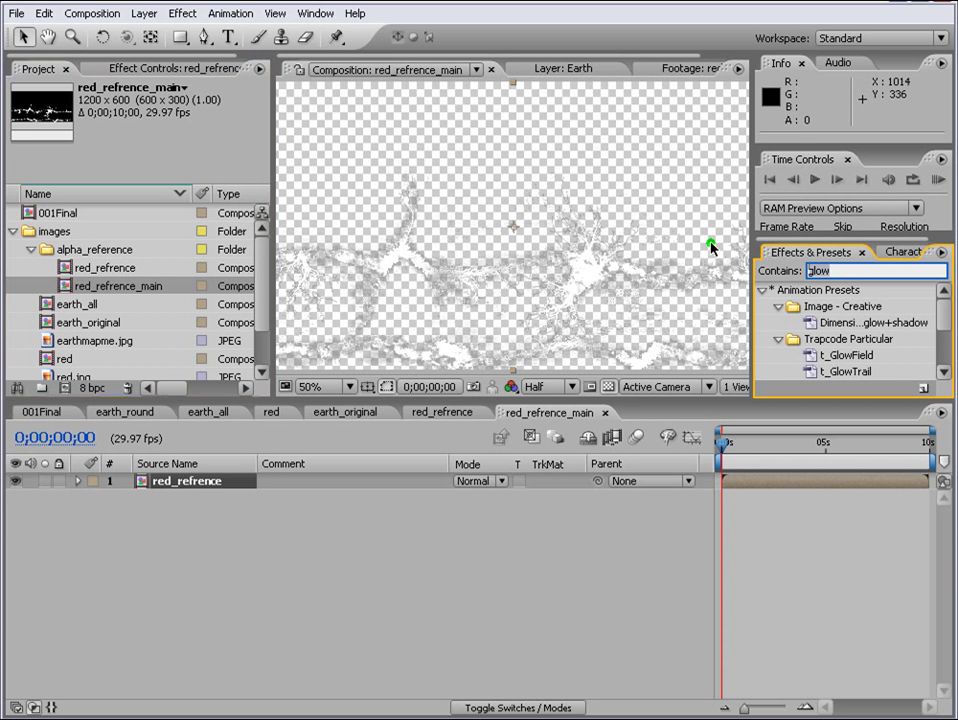
text(cc sphere)
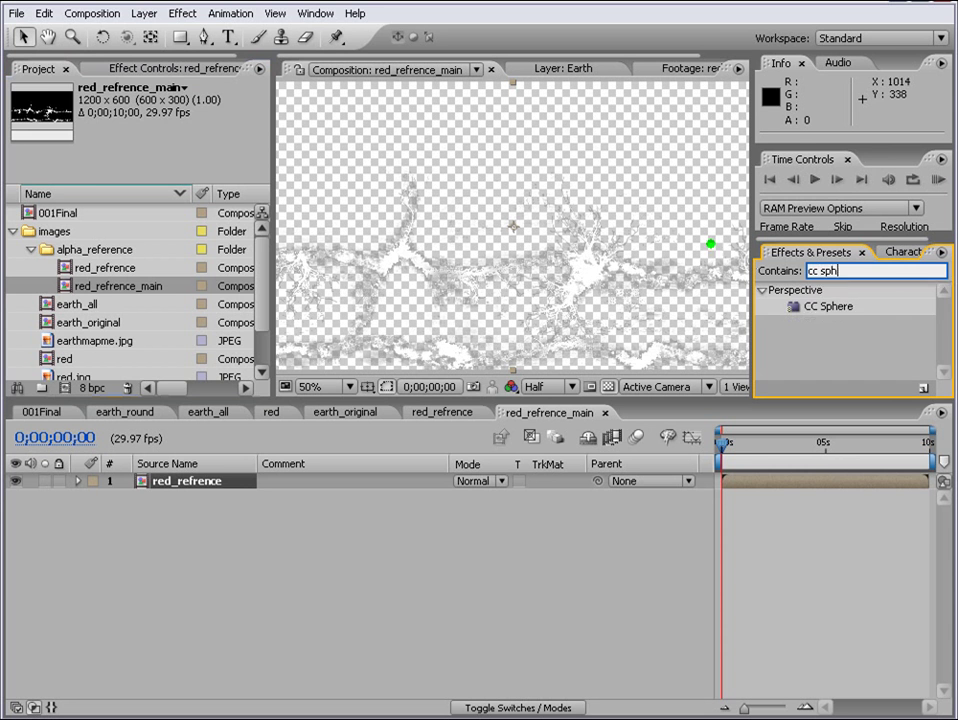
drag(820, 308, 790, 484)
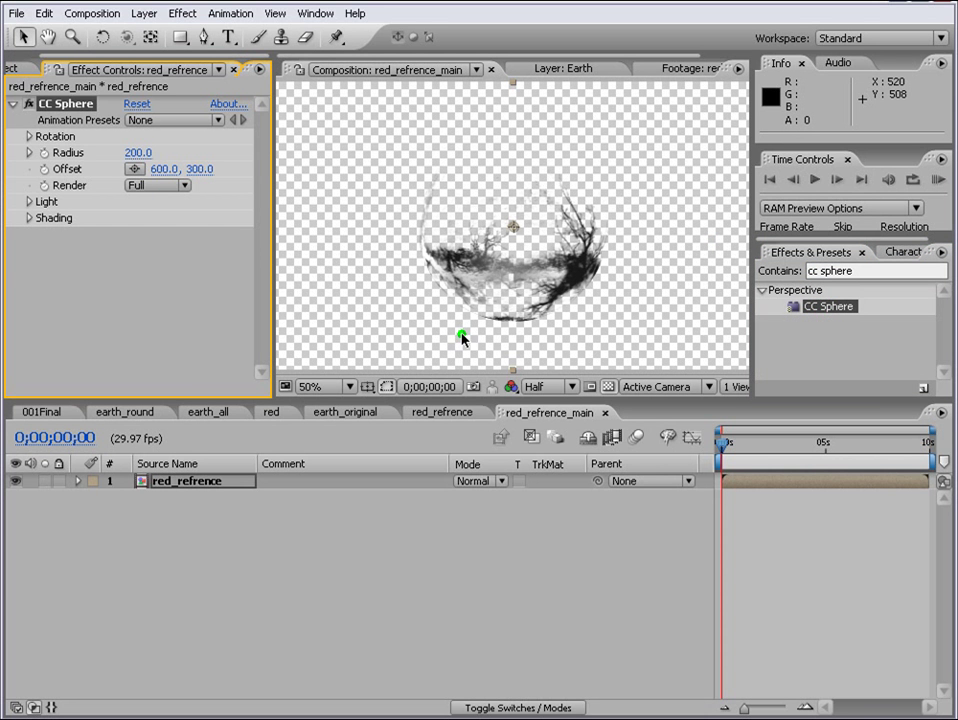
click(178, 186)
click(160, 205)
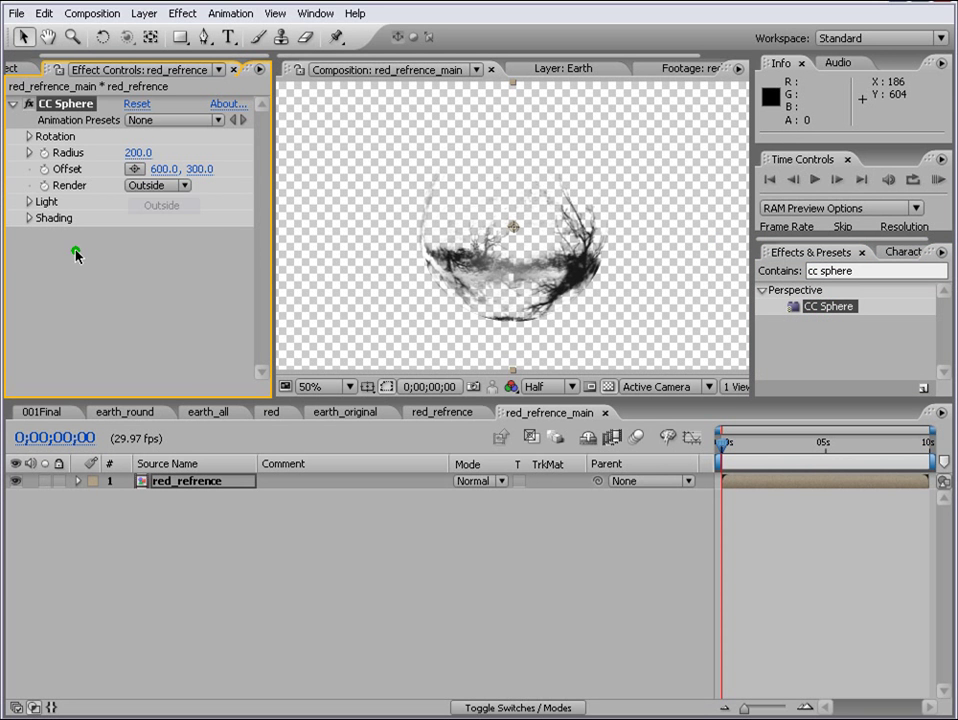
Set the sphere's Light Height to 100 and Light Intensity to 250, and return to the project items.
click(28, 201)
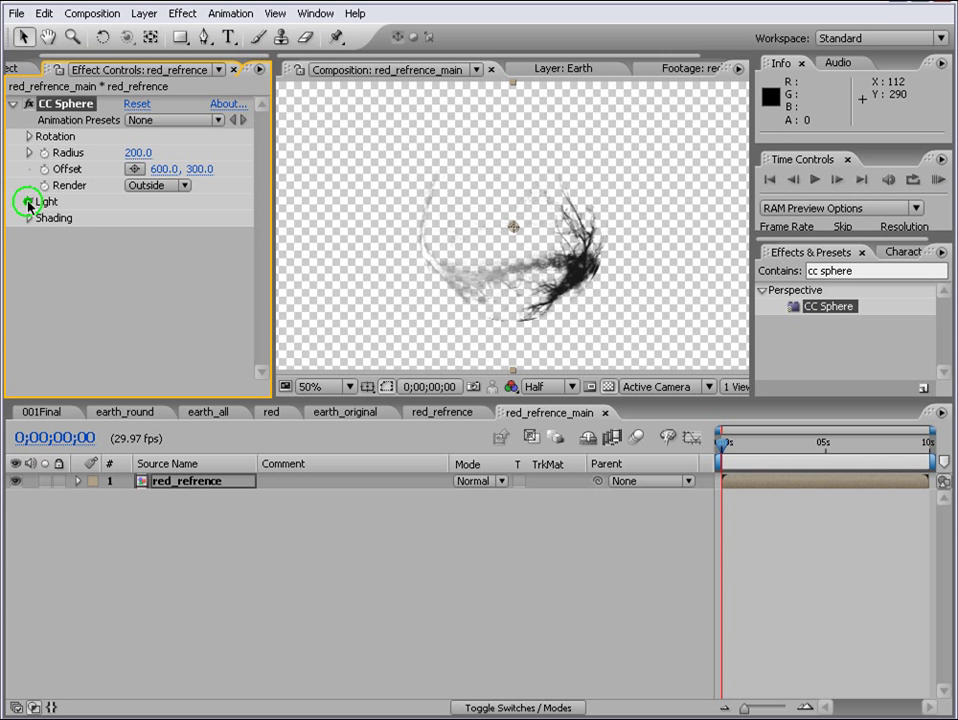
drag(135, 251, 201, 214)
drag(136, 218, 210, 211)
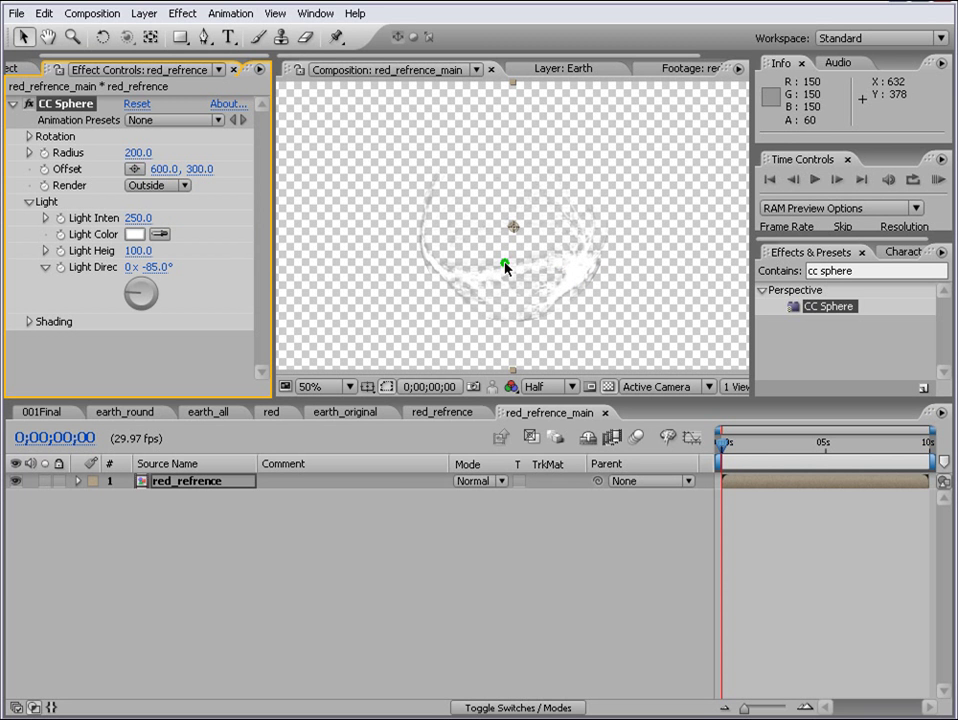
click(27, 205)
key(ctrl+0)
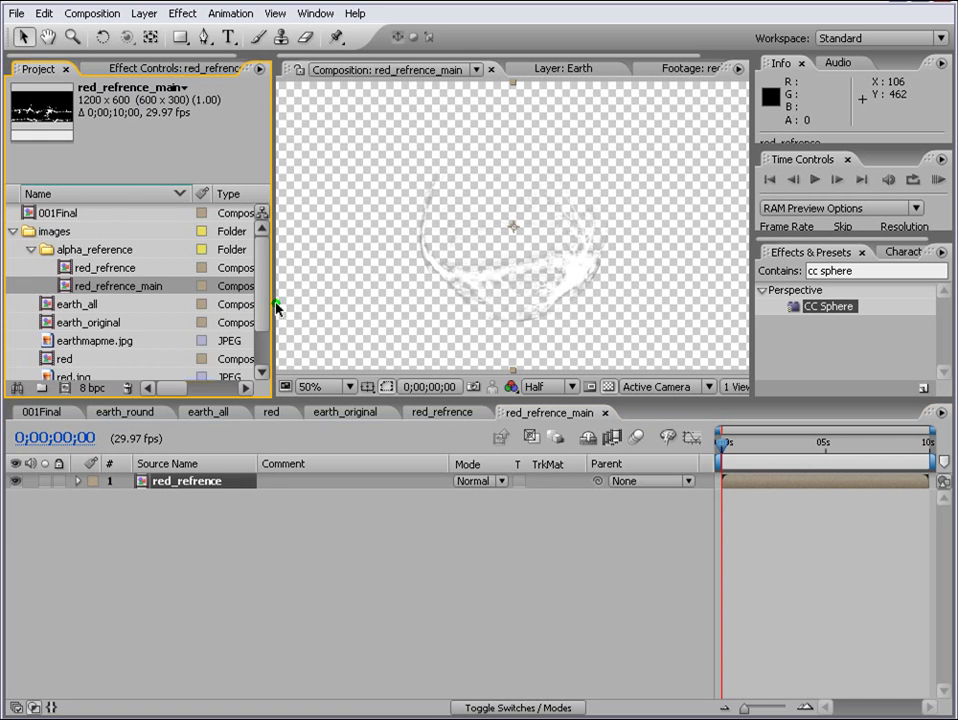
Compare the spherical cracks in red_refrence_main with the lava cracks in earth_all at 0;00;06;26.
drag(265, 292, 265, 312)
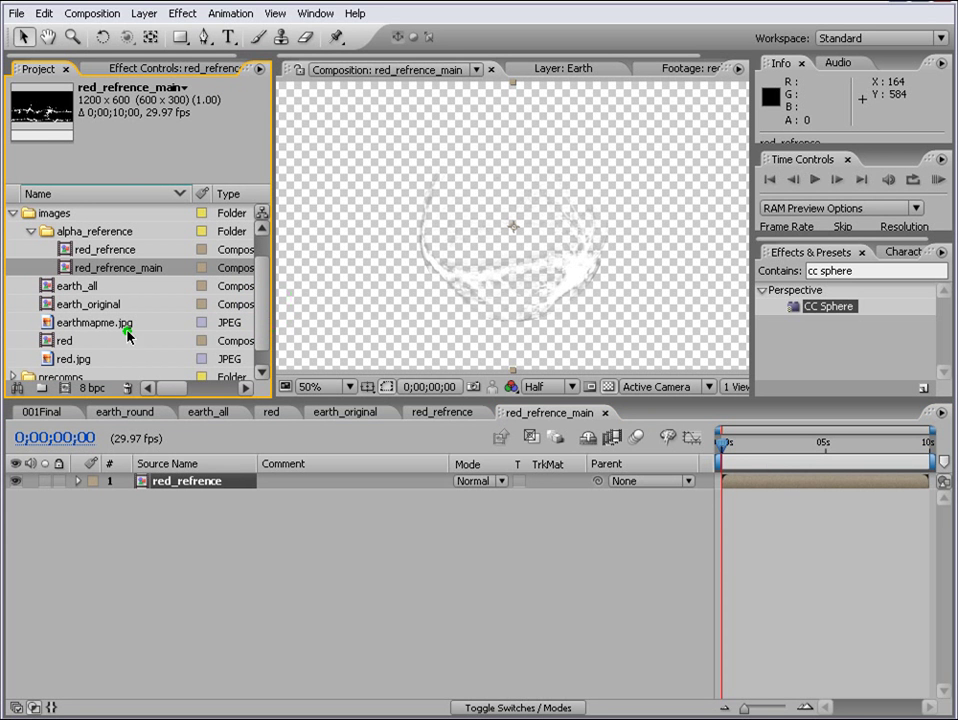
double_click(47, 288)
drag(744, 447, 865, 447)
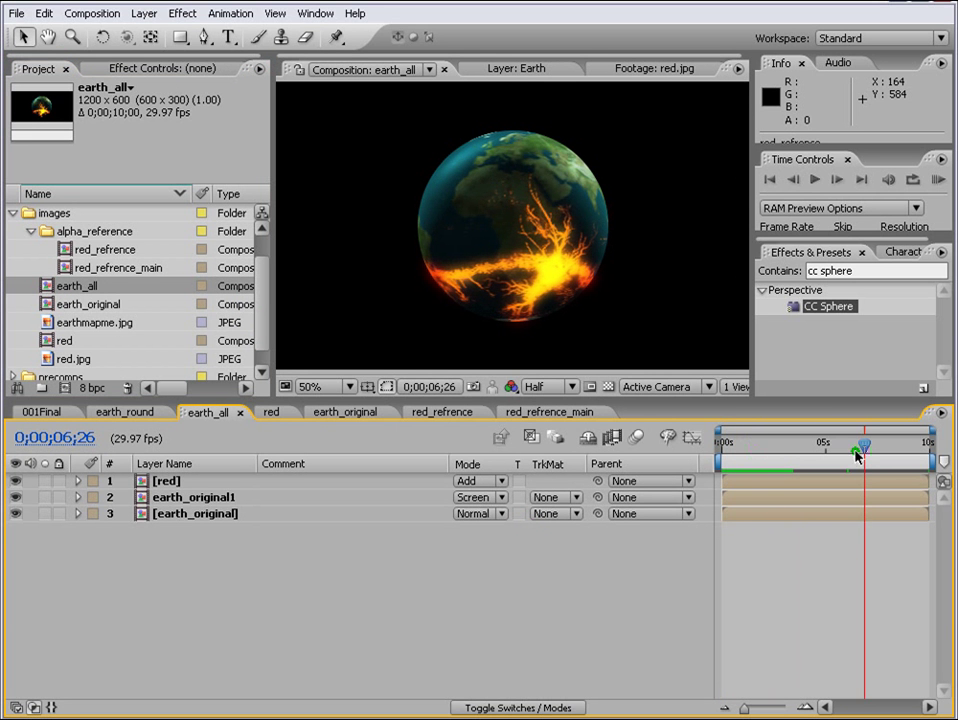
double_click(92, 268)
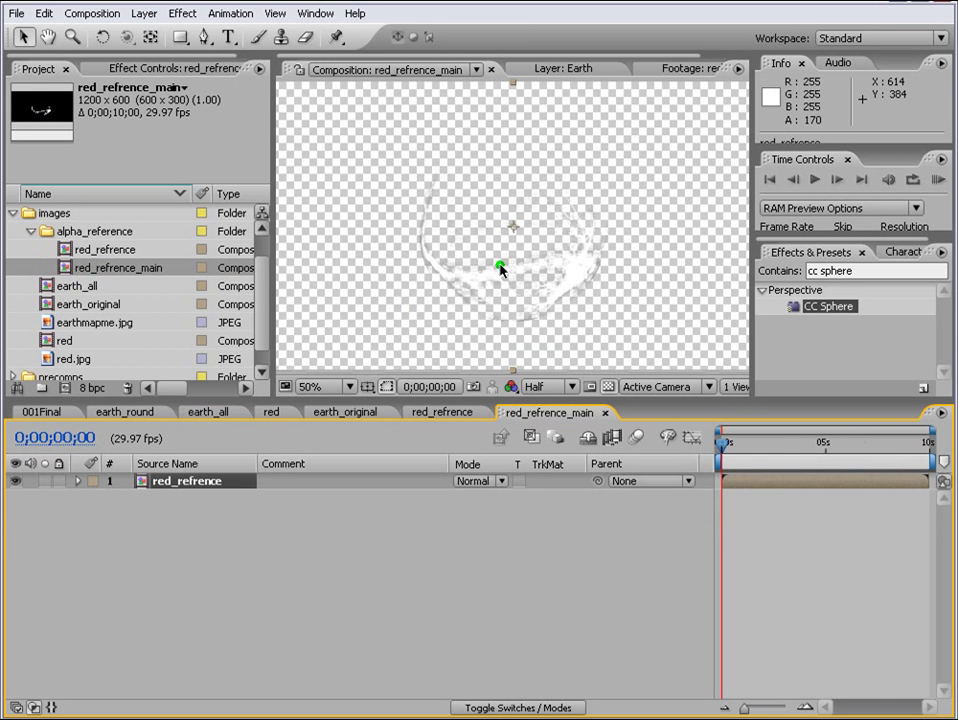
double_click(114, 290)
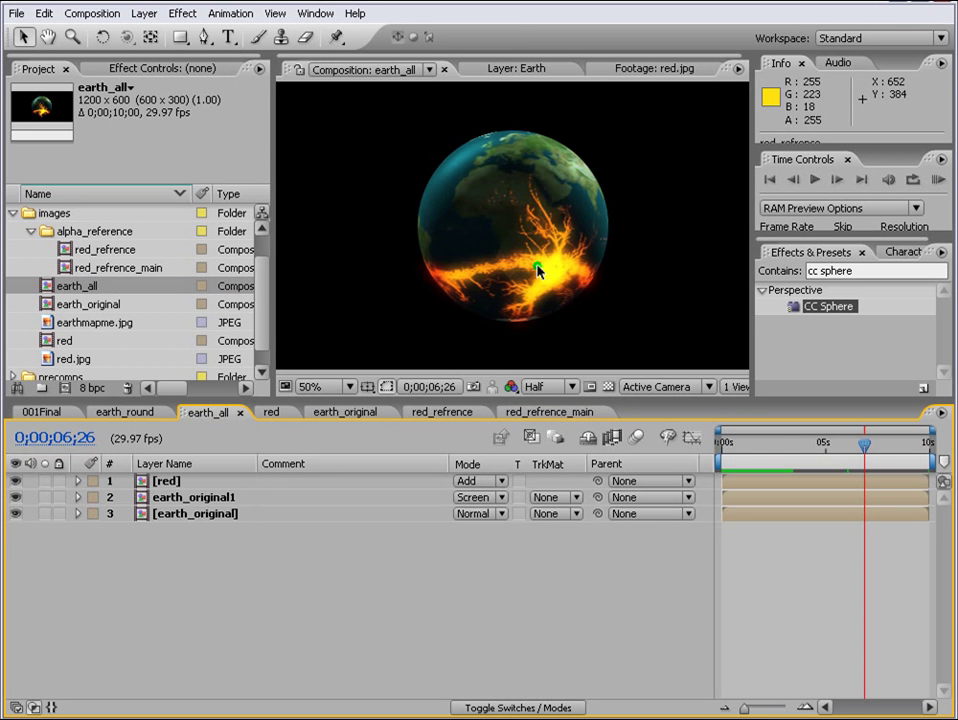
click(110, 269)
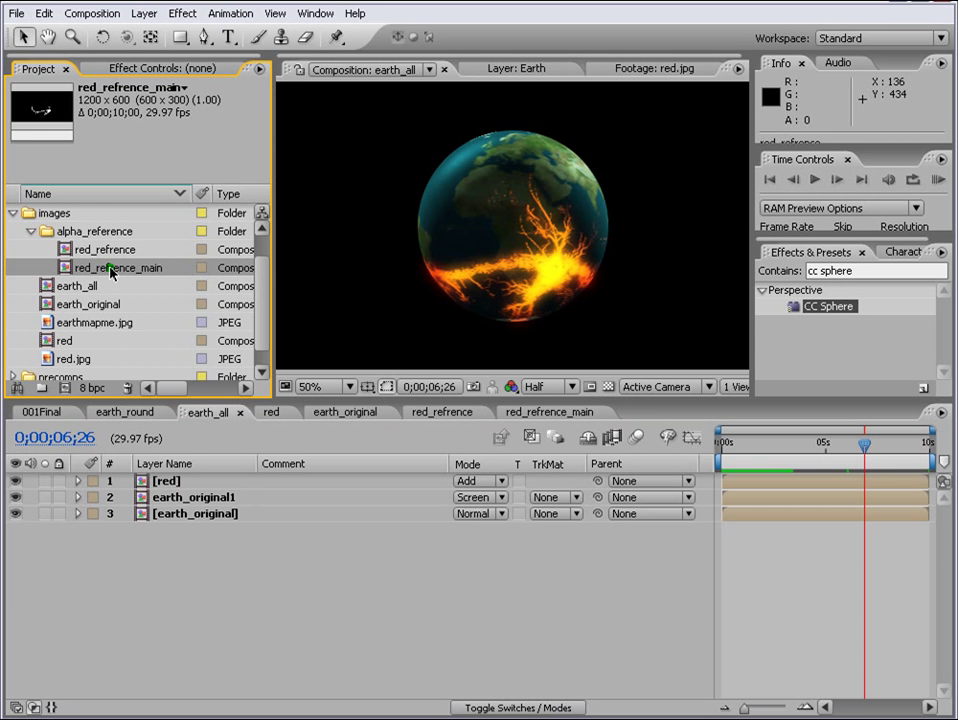
Copy the CC Sphere Rotation Y keyframes of the earth_original layer in earth_all and paste them onto the red_refrence layer in red_refrence_main.
drag(110, 272, 777, 537)
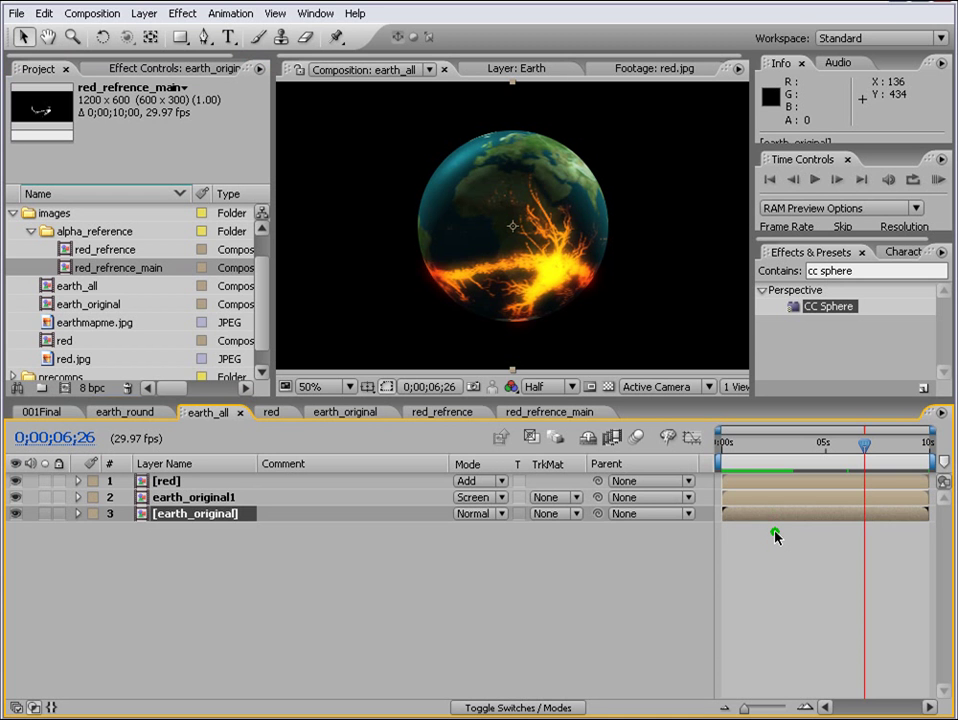
key(u)
click(200, 546)
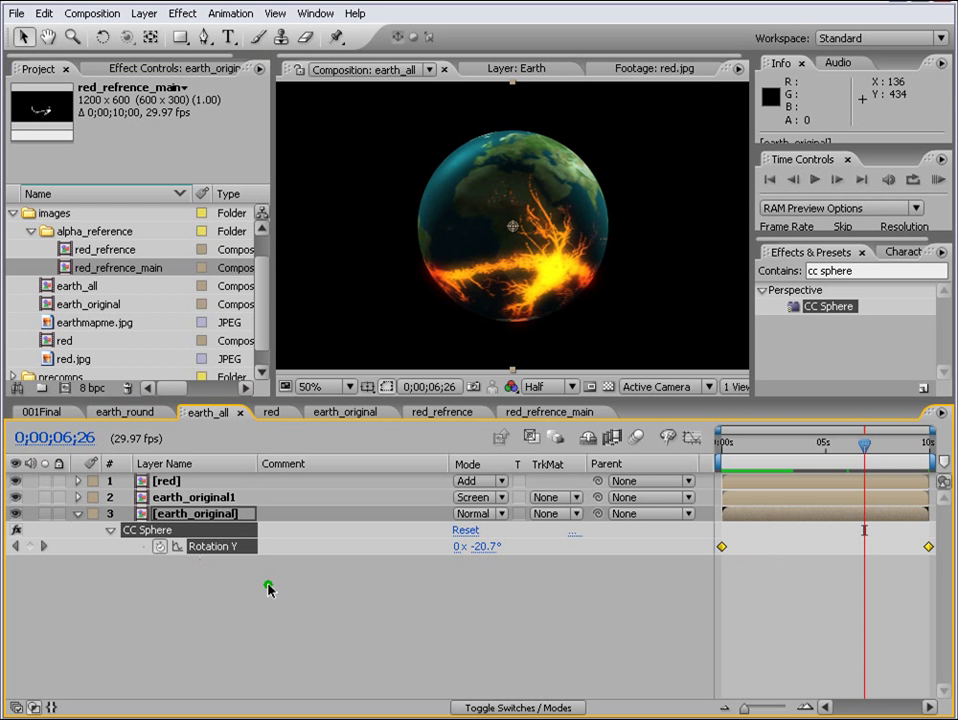
key(ctrl+c)
click(63, 268)
double_click(63, 268)
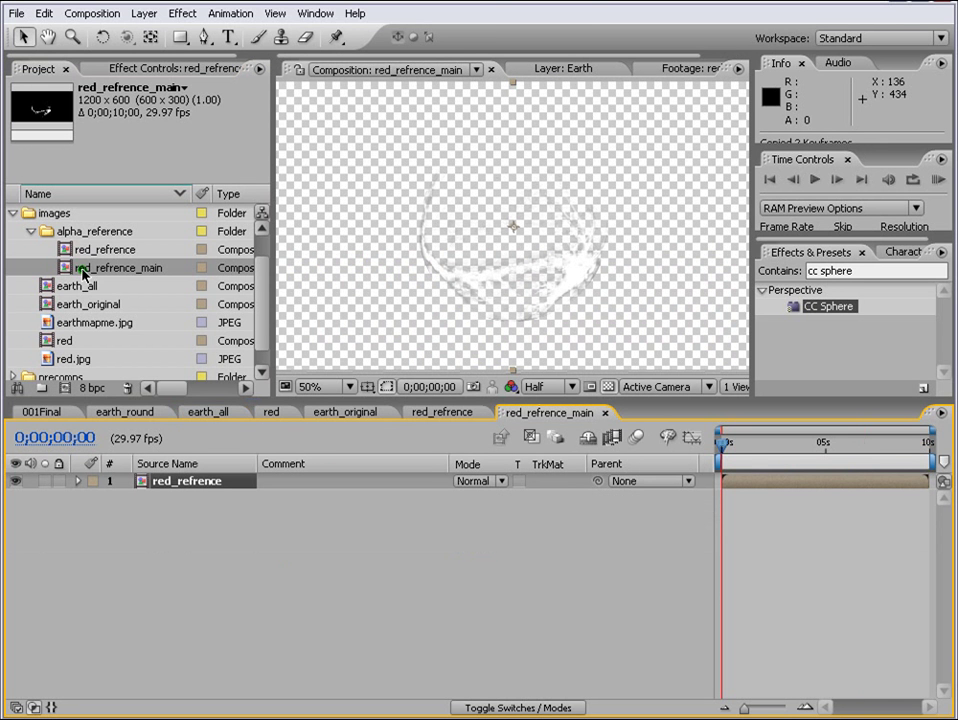
click(750, 487)
key(ctrl+v)
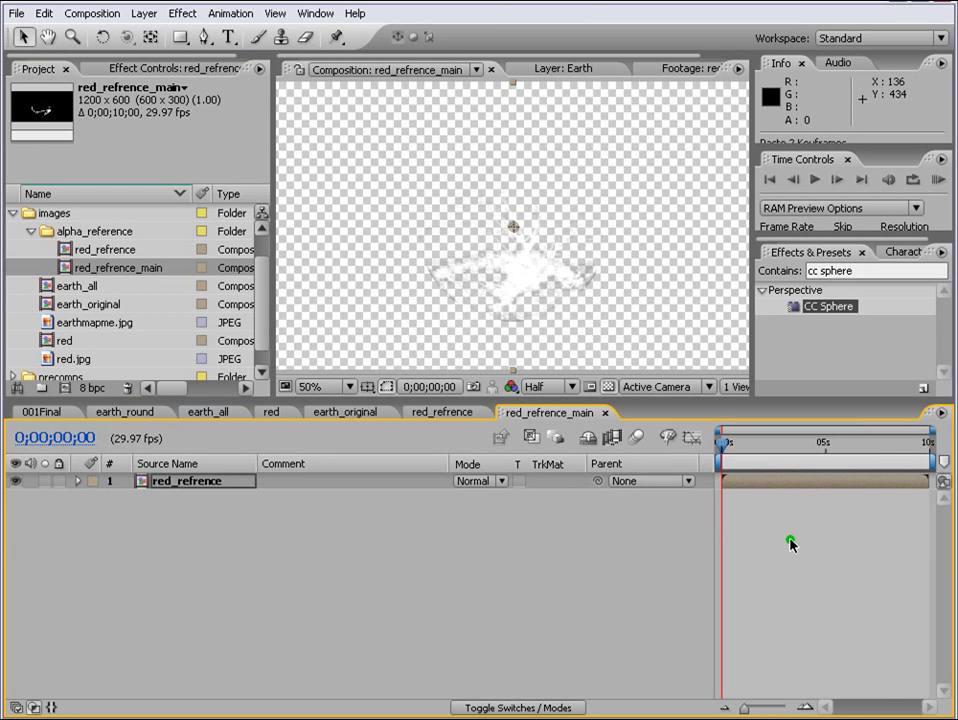
drag(750, 456, 876, 452)
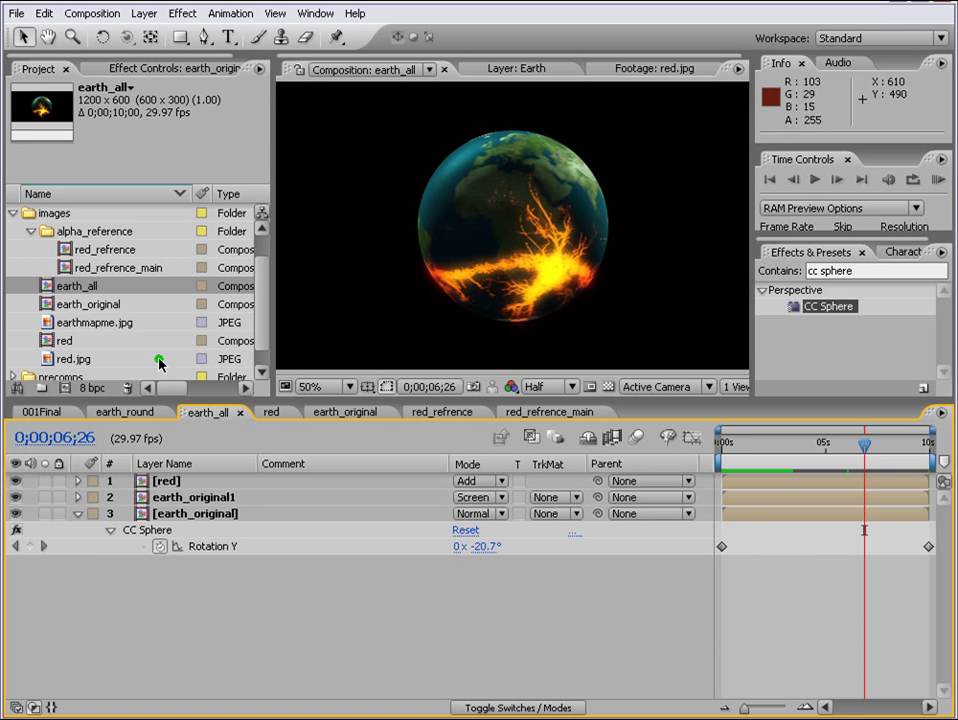
Dock the red_refrence_main timeline separately beneath the composition view and show the earth_all timeline alongside it.
drag(162, 397, 160, 438)
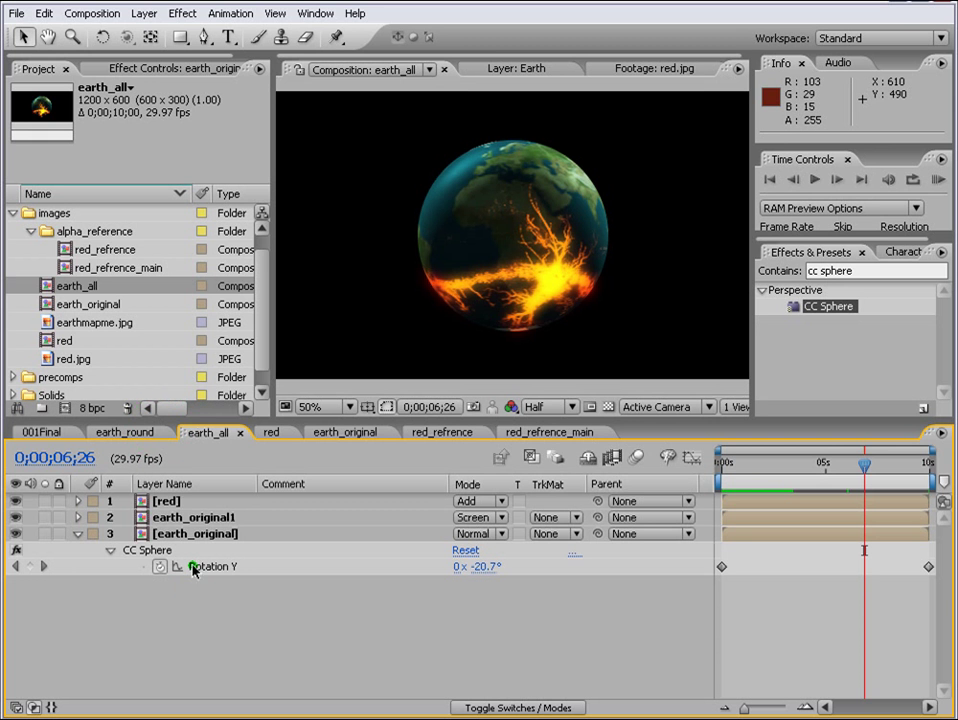
click(66, 270)
double_click(66, 268)
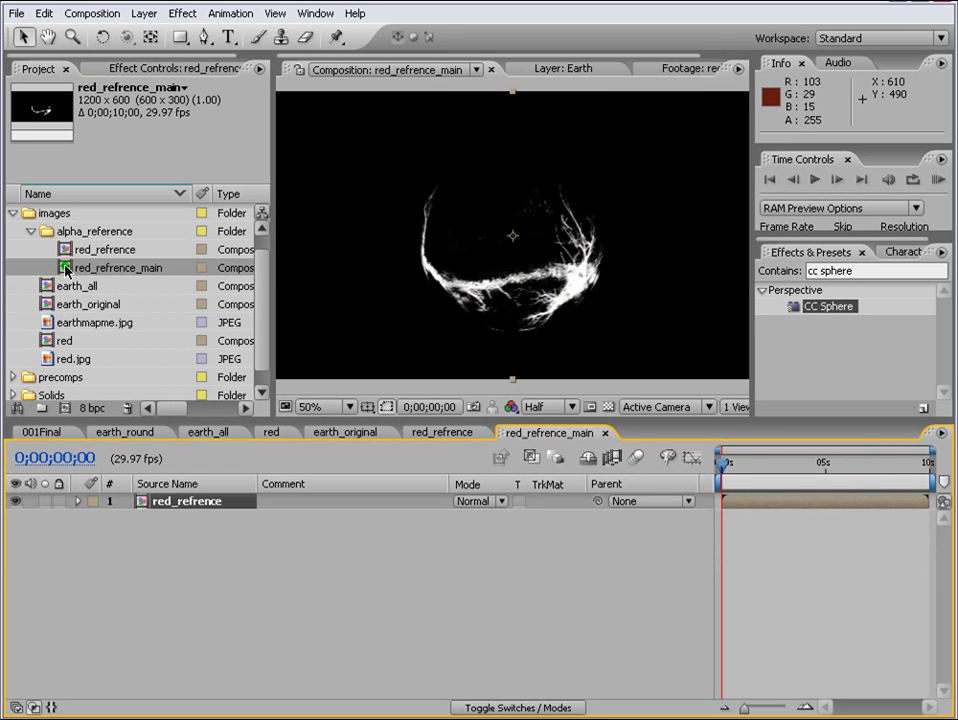
click(501, 438)
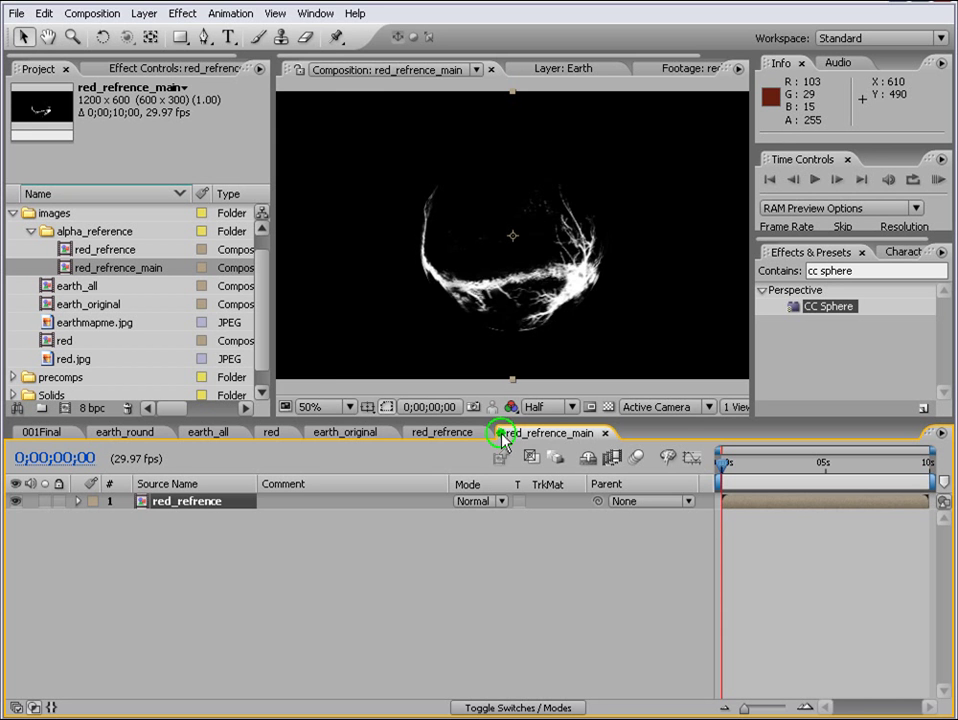
drag(501, 440, 509, 381)
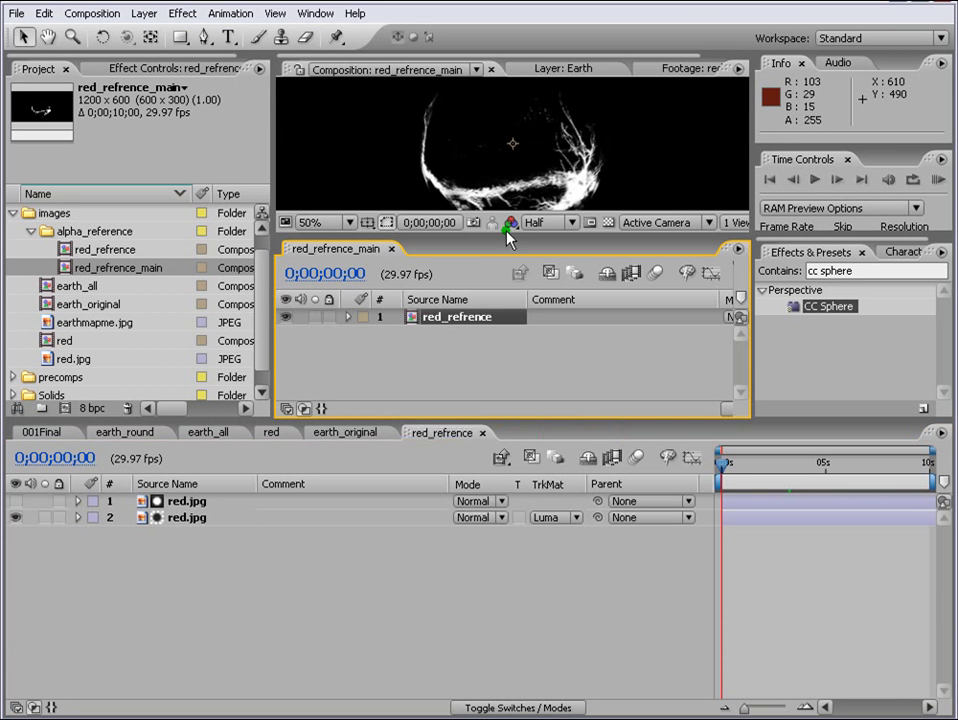
drag(505, 238, 490, 273)
click(229, 436)
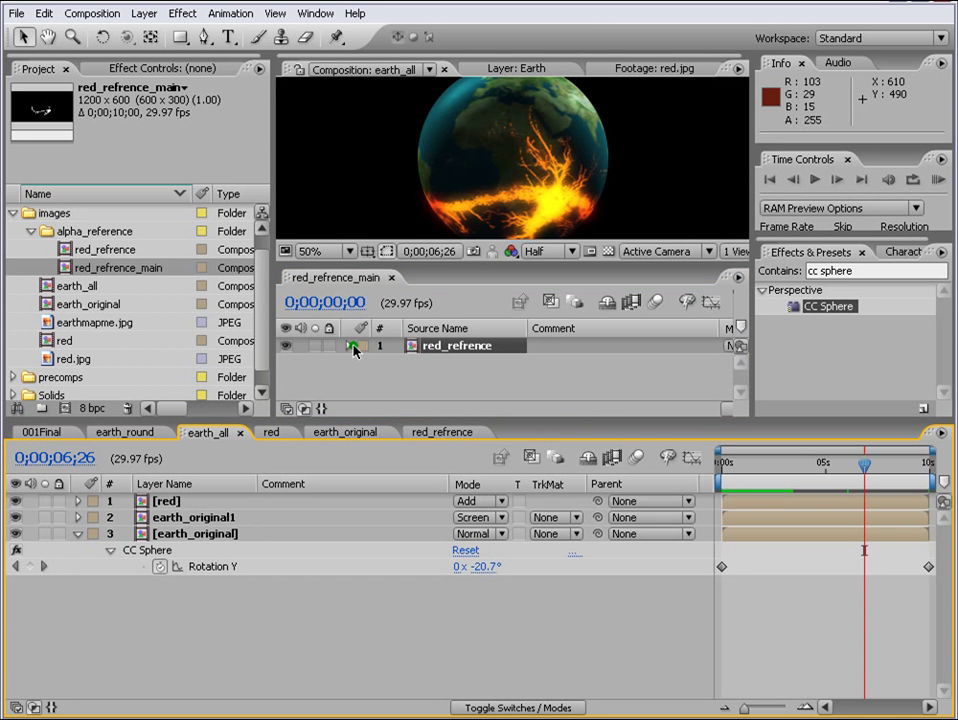
Add an expression to the red_refrence layer's CC Sphere Rotation Y that links it to the earth_original layer's Rotation Y in earth_all.
click(454, 346)
key(e)
click(381, 362)
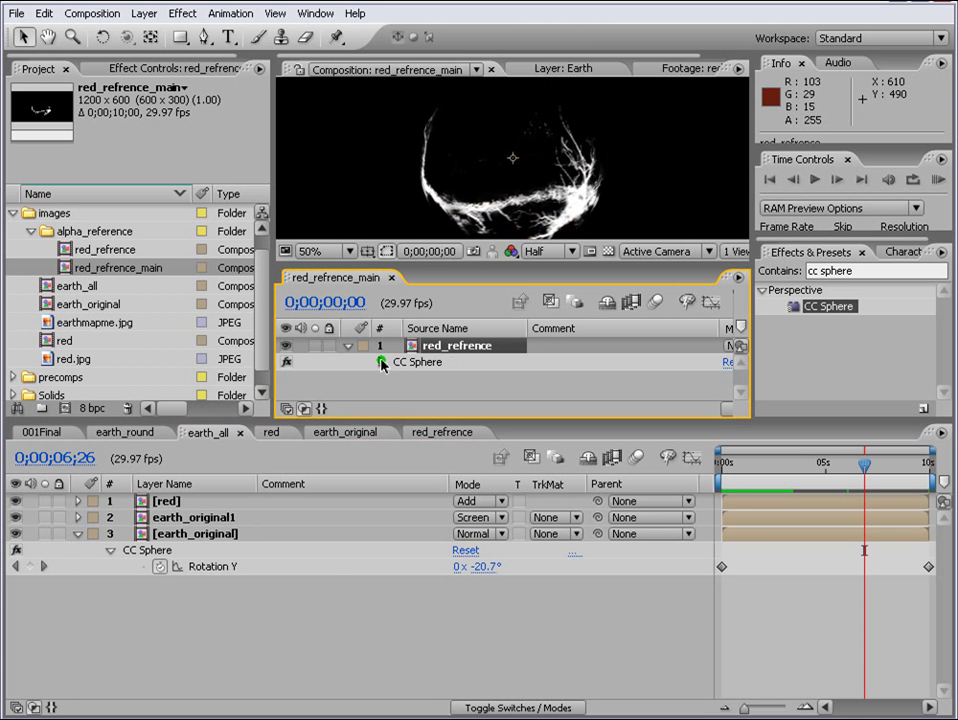
drag(670, 265, 671, 242)
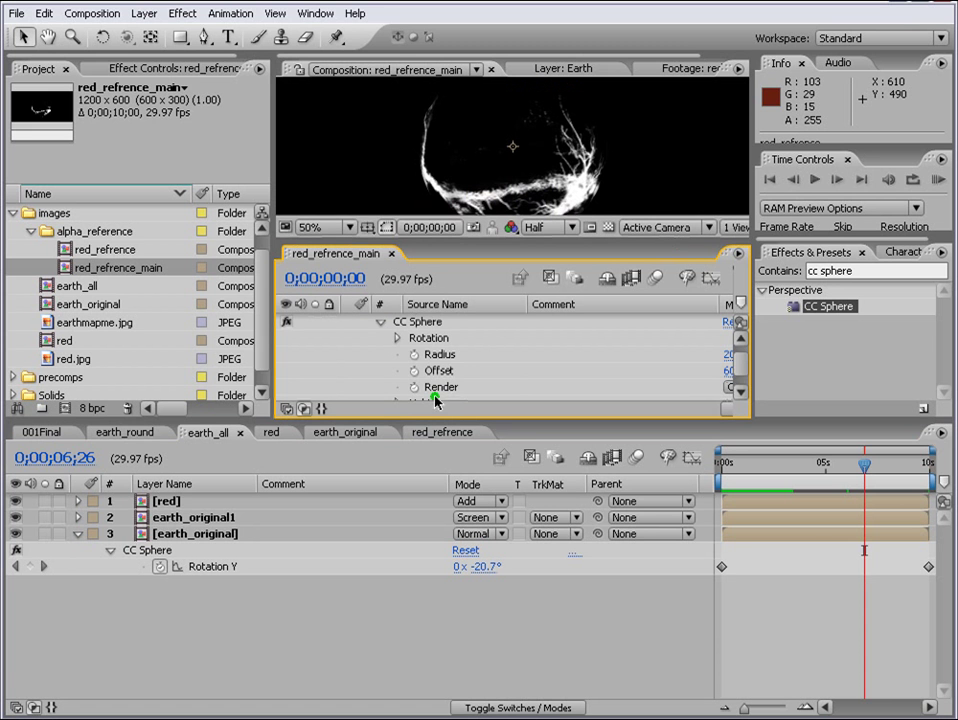
click(397, 338)
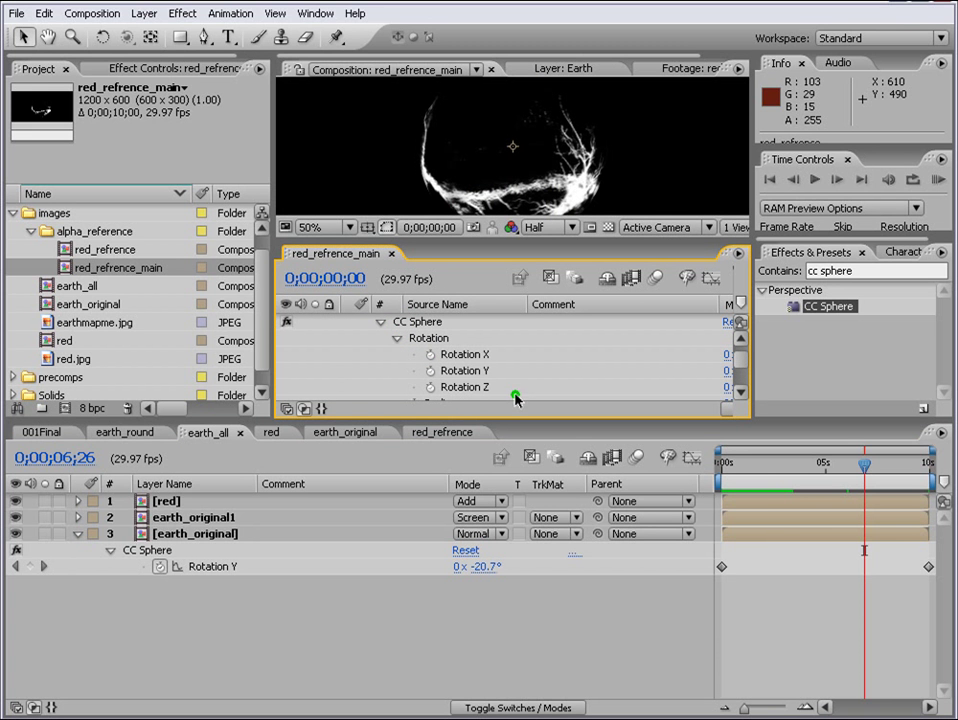
alt+click(432, 374)
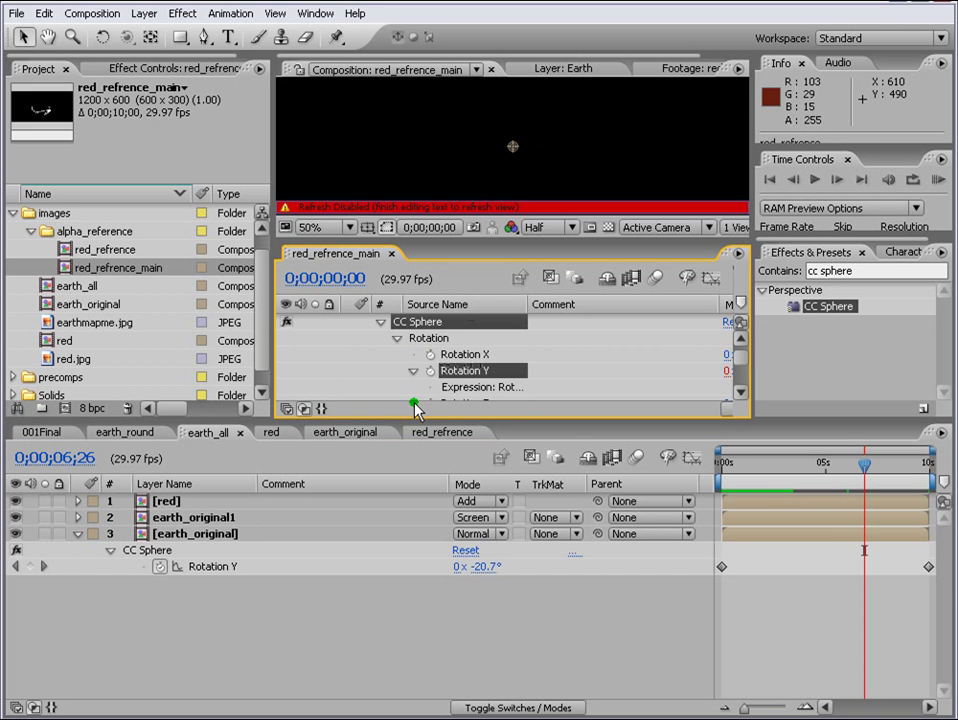
scroll(413, 380, down, 2)
drag(752, 372, 838, 378)
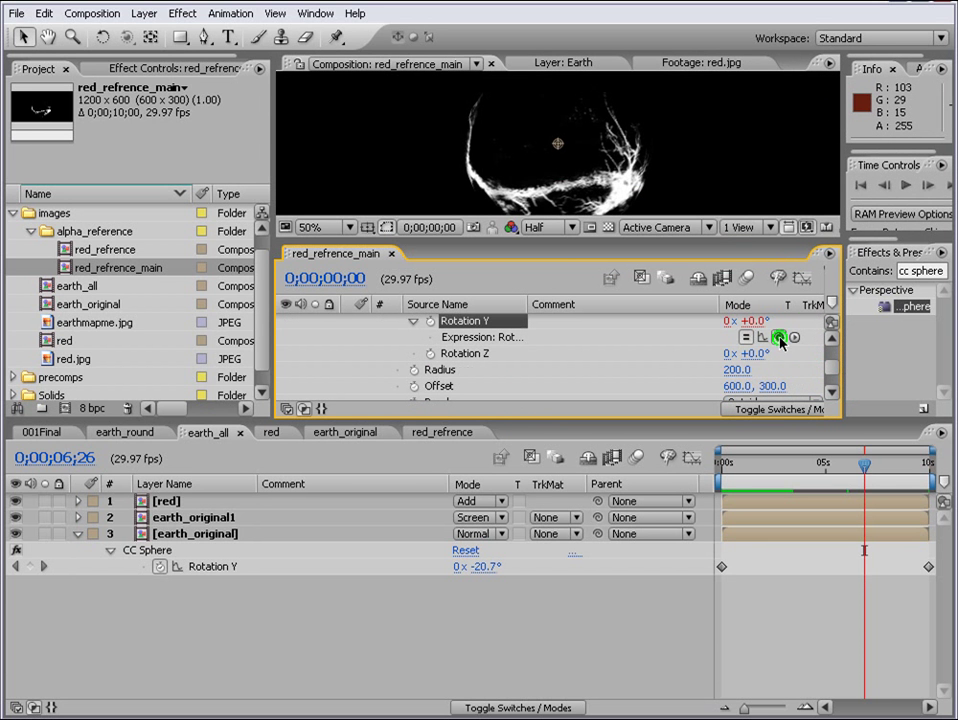
drag(780, 347, 203, 573)
click(765, 629)
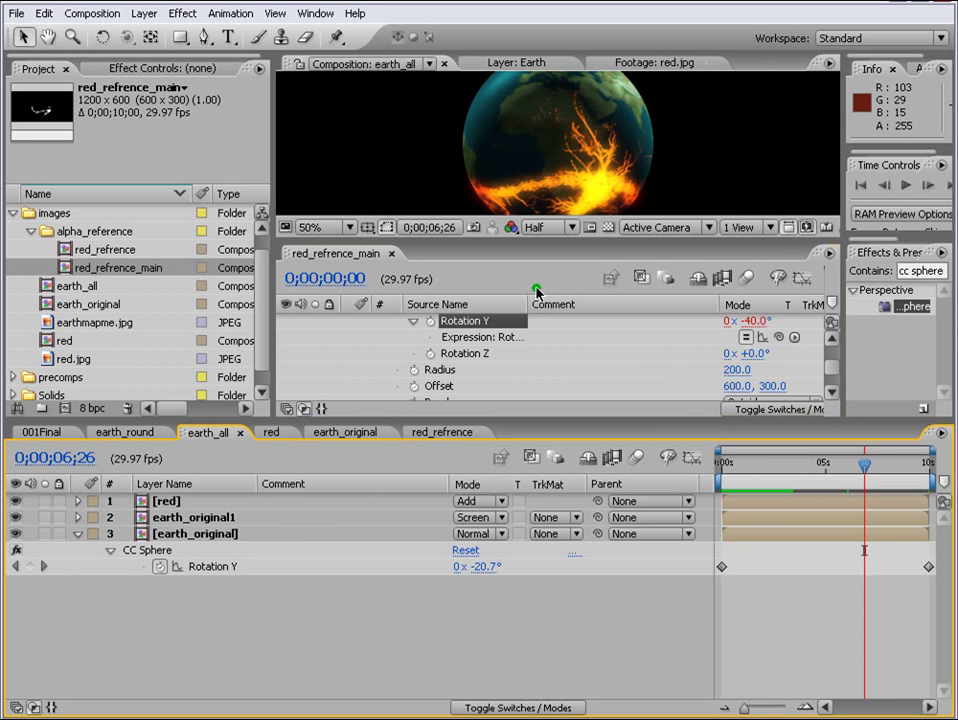
Close the separate red_refrence_main timeline, reopen the composition among the other timelines, and collapse the earth_original and red_refrence layer properties.
click(498, 270)
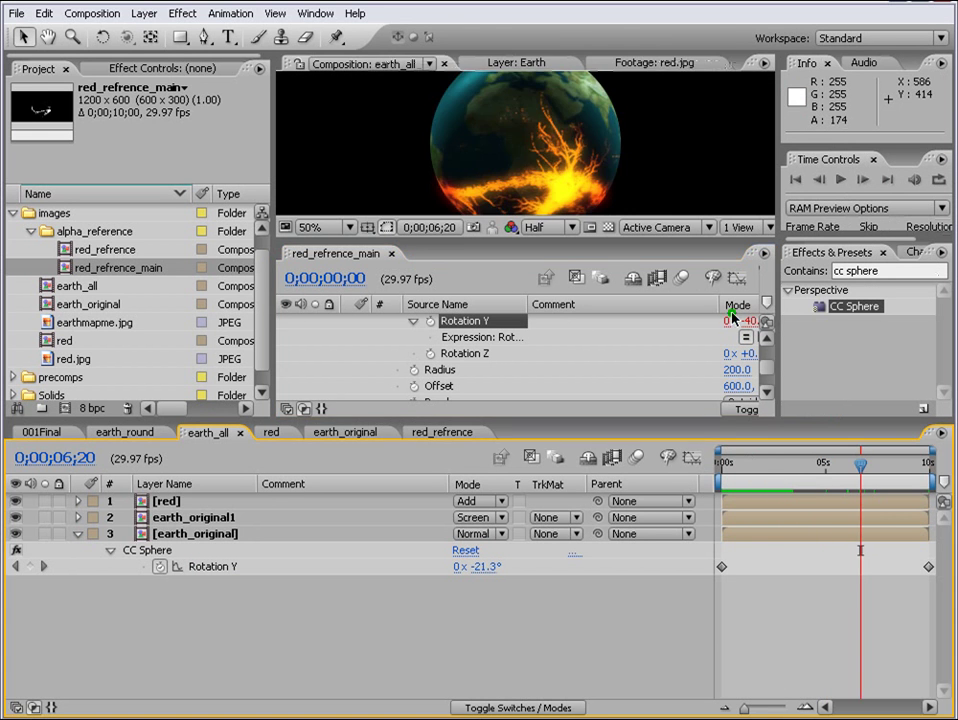
click(731, 318)
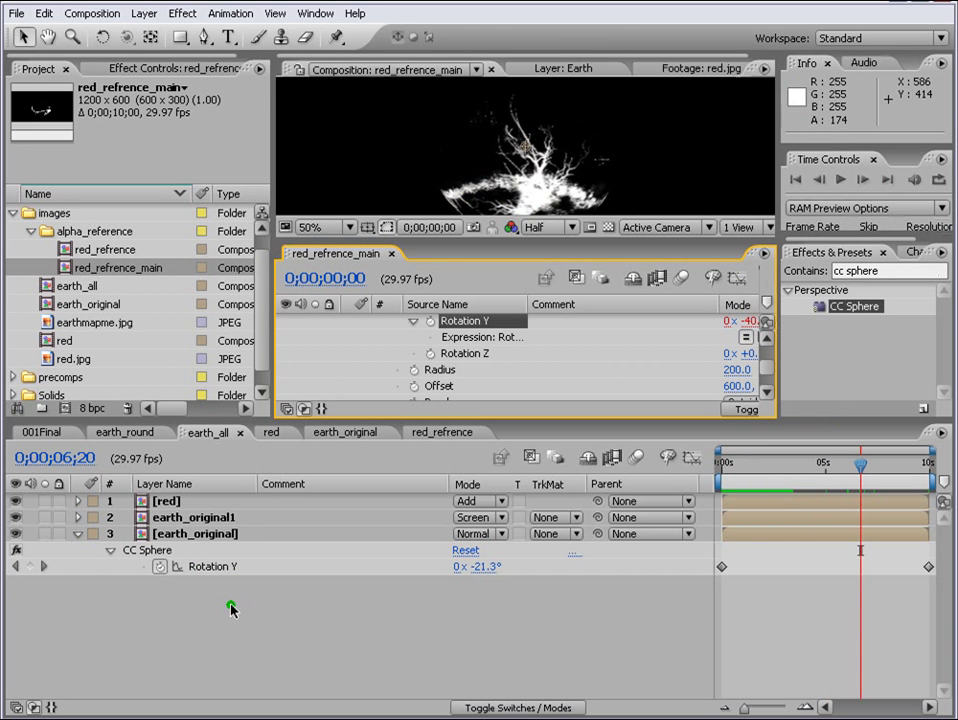
click(393, 256)
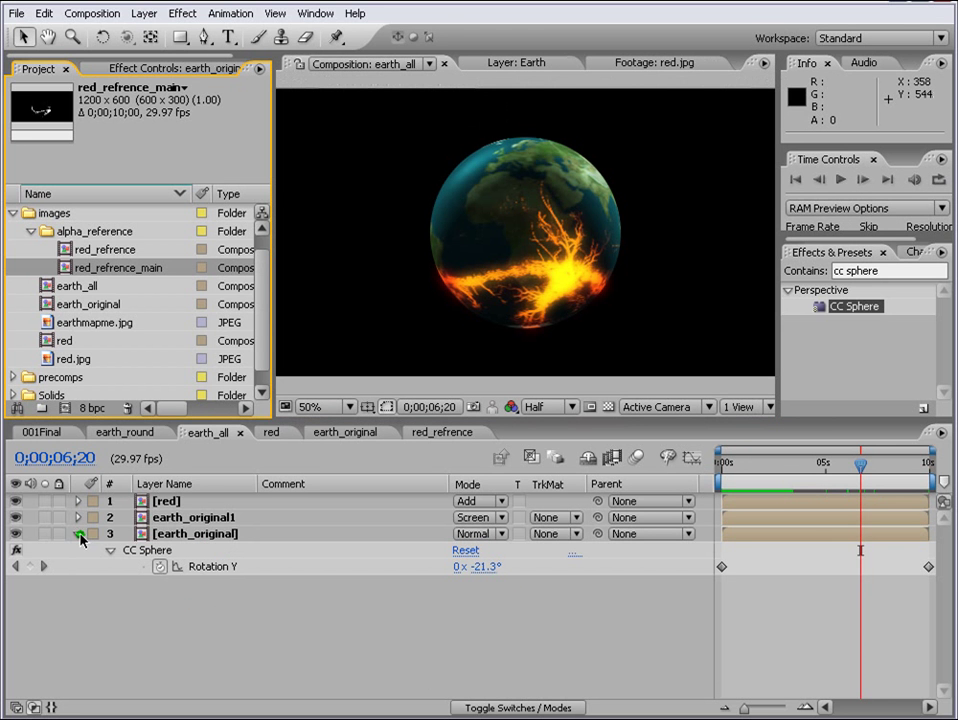
click(78, 535)
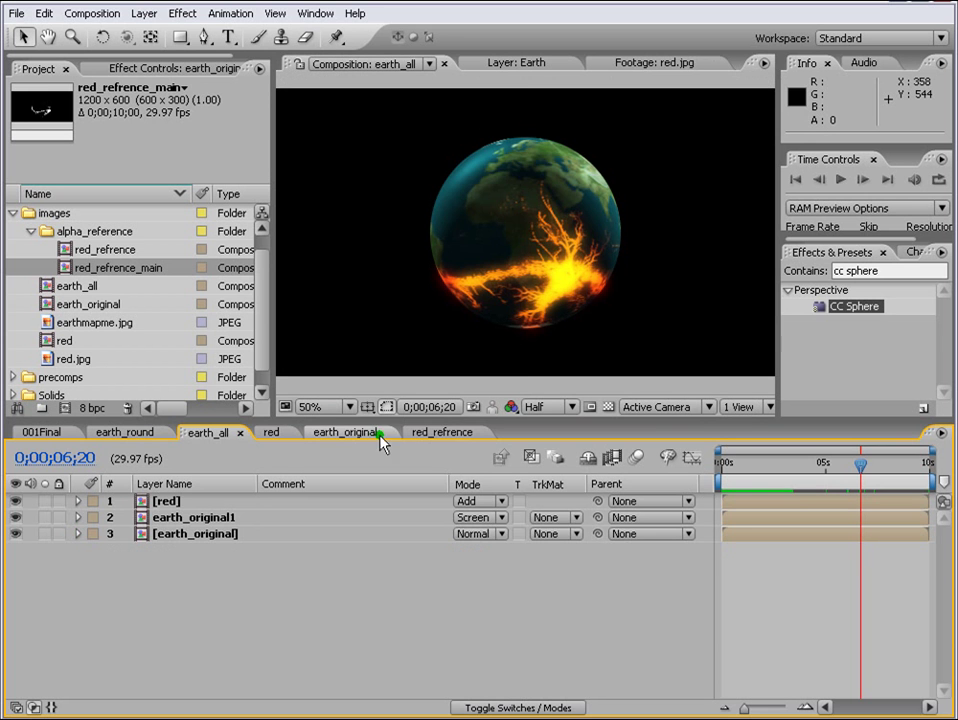
double_click(110, 268)
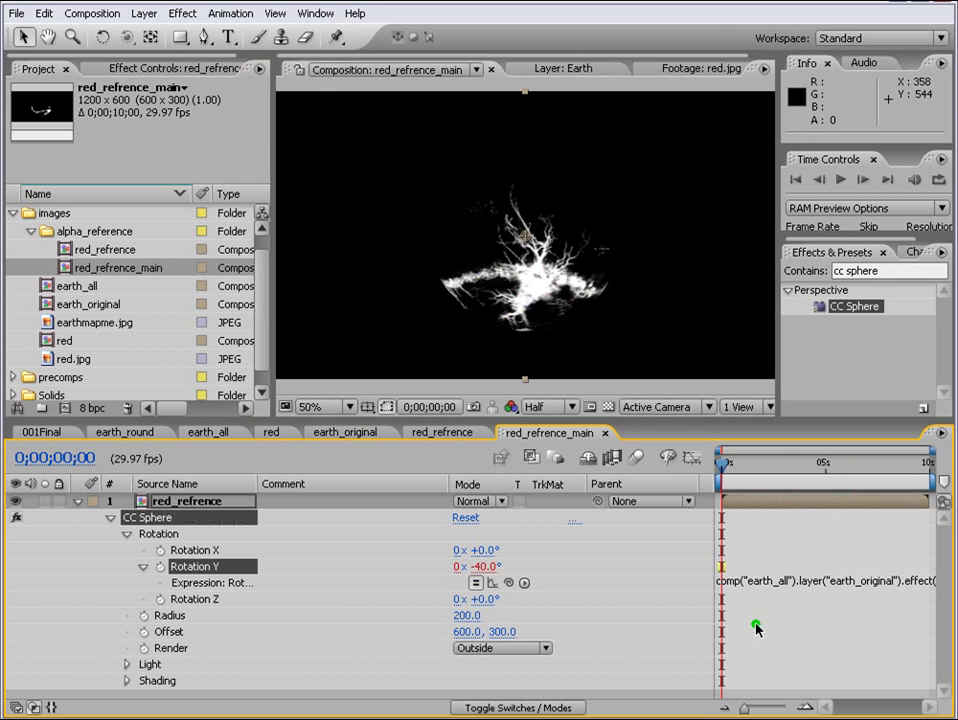
click(77, 501)
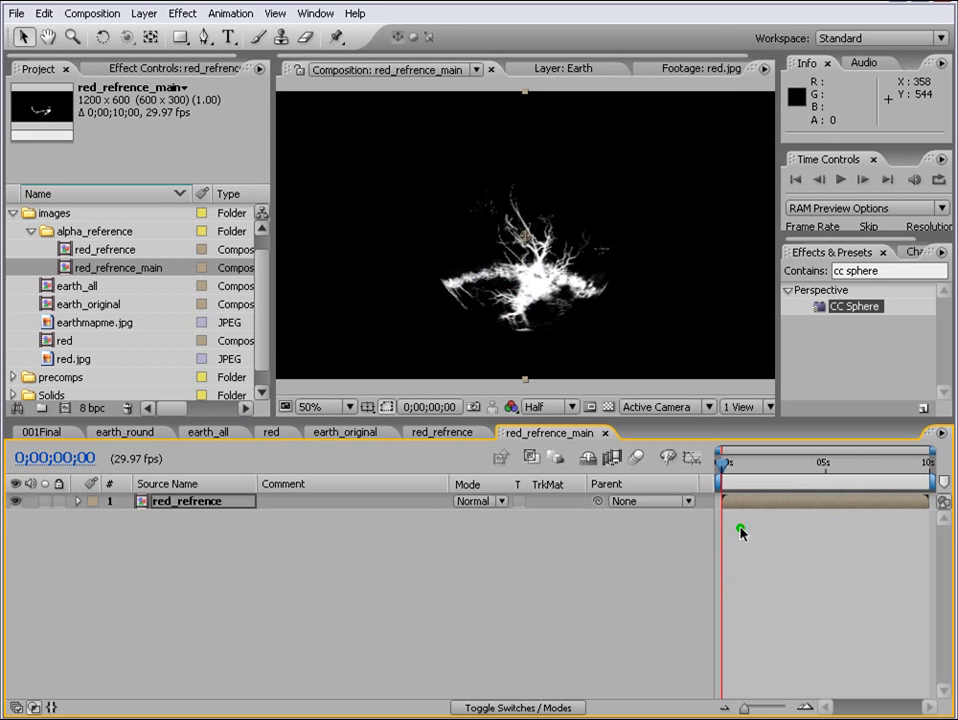
Preview the rotation of the cracks in red_refrence_main, scrub to 0;00;03;08, and deselect the layer.
key(space)
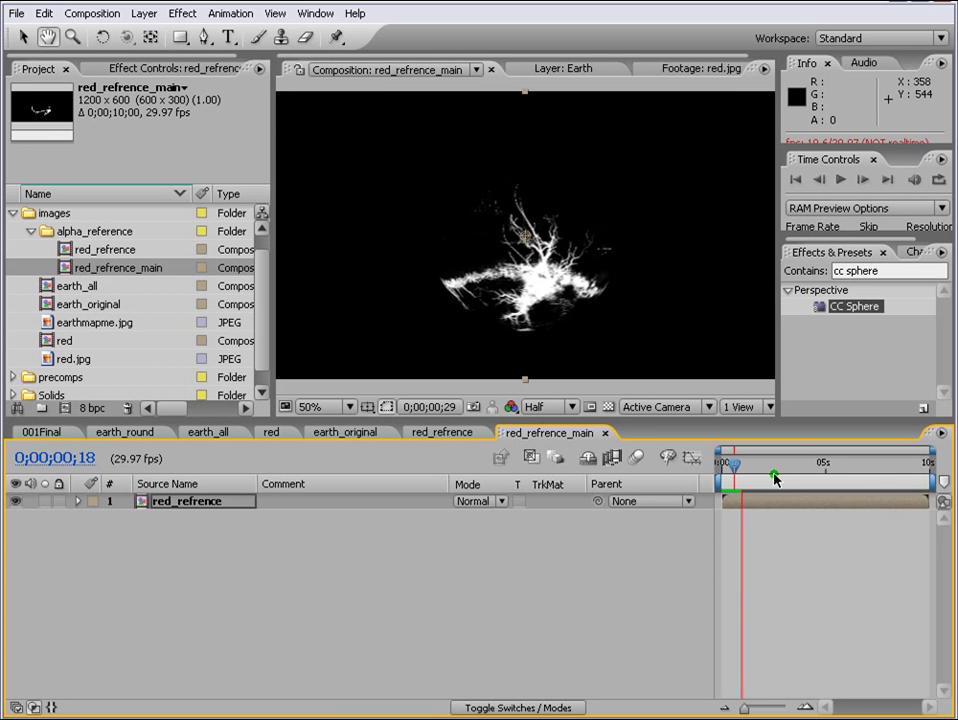
mouse_move(774, 466)
mouse_down()
mouse_move(840, 466)
mouse_move(789, 466)
mouse_up()
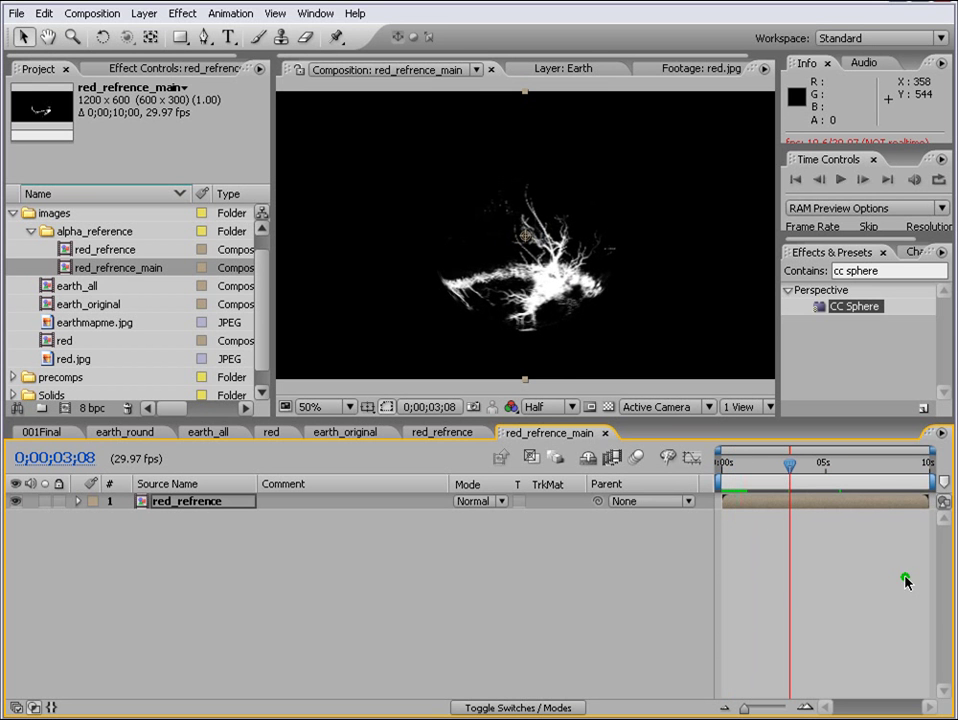
click(856, 590)
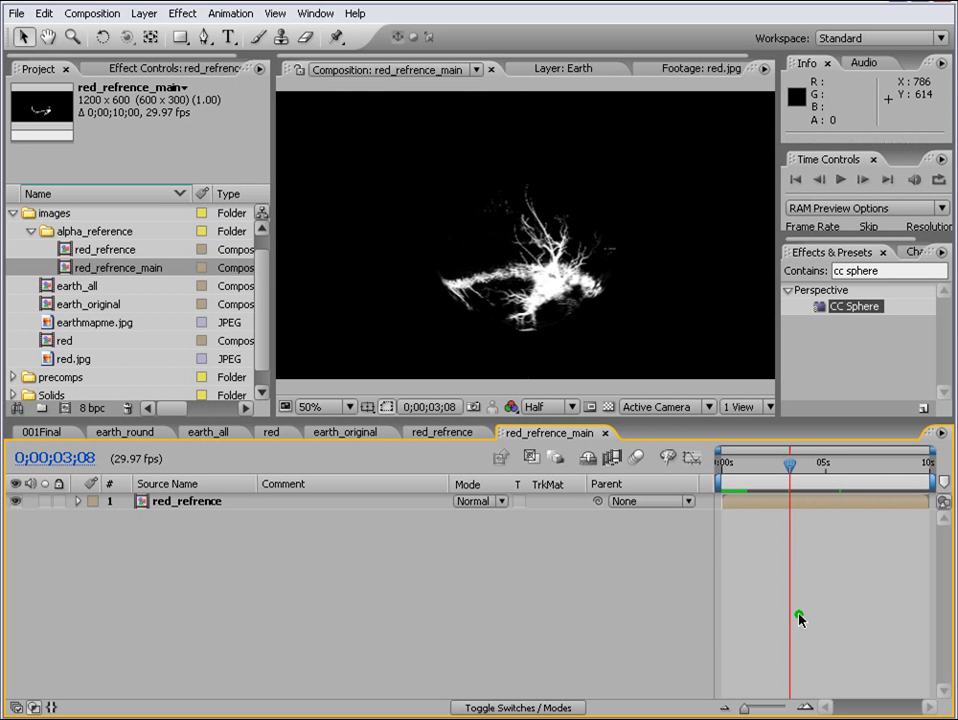
Collapse the alpha_reference folder, create a new composition from earth_all, and rename it 002FINAL.
click(31, 231)
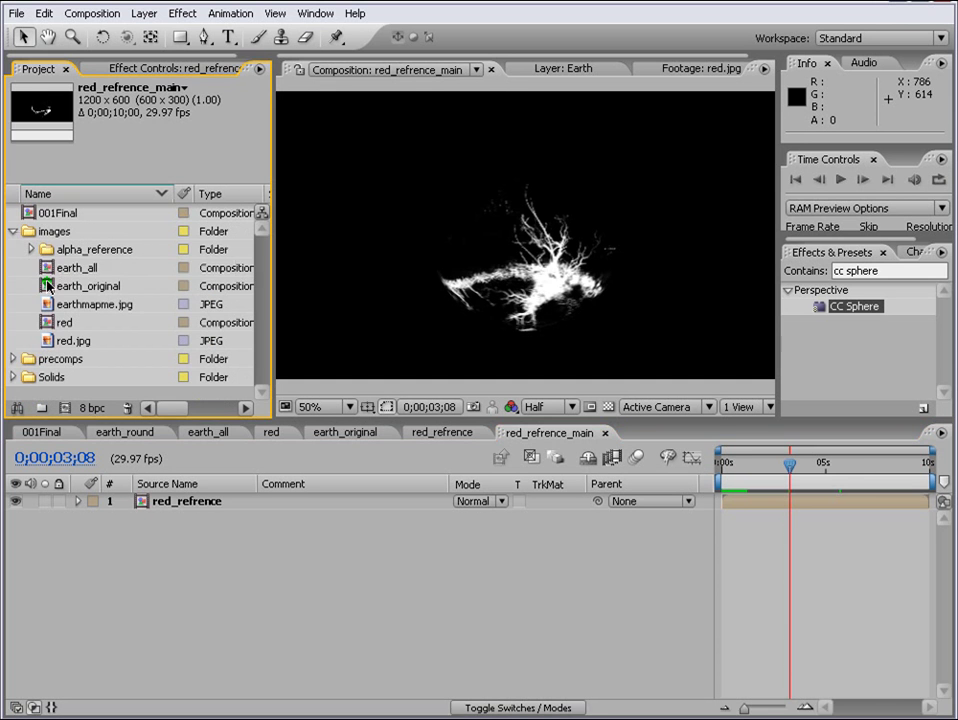
double_click(46, 267)
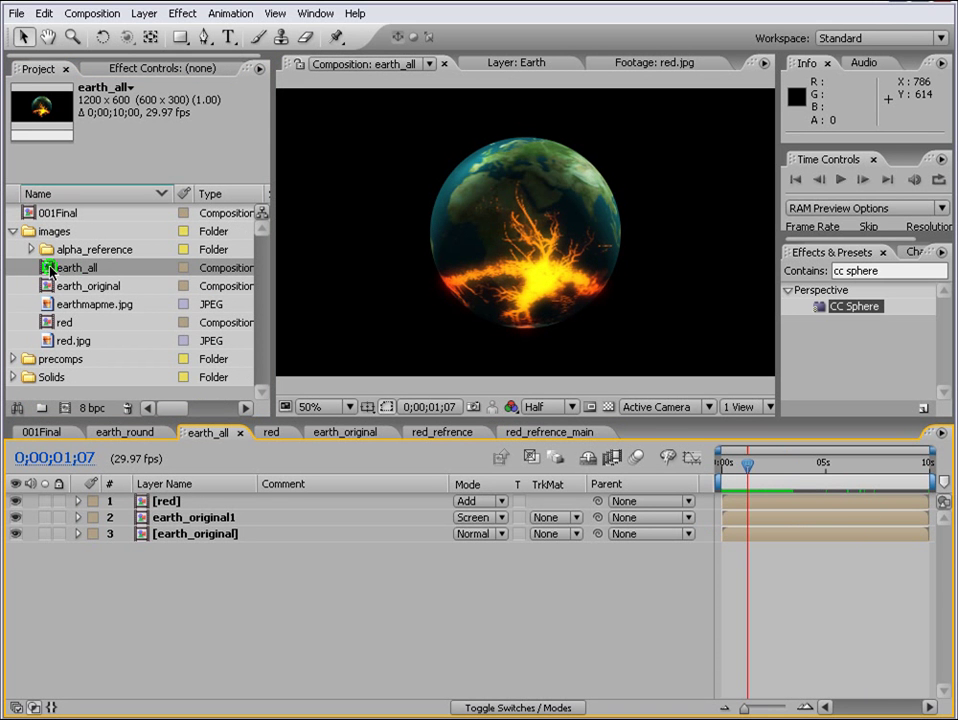
drag(51, 268, 68, 410)
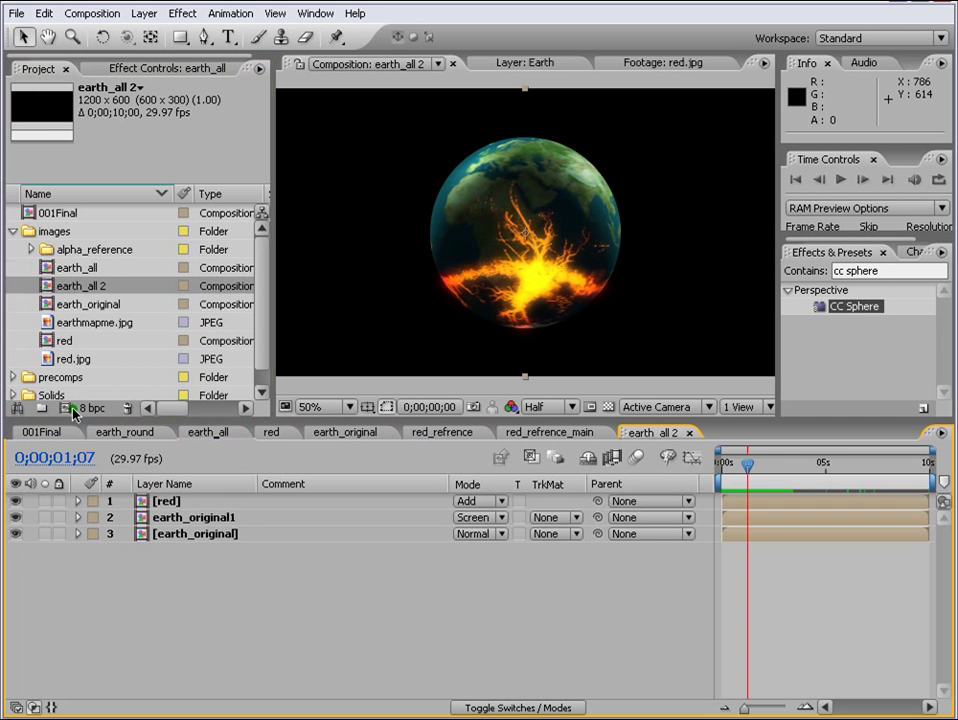
key(Return)
text(002F)
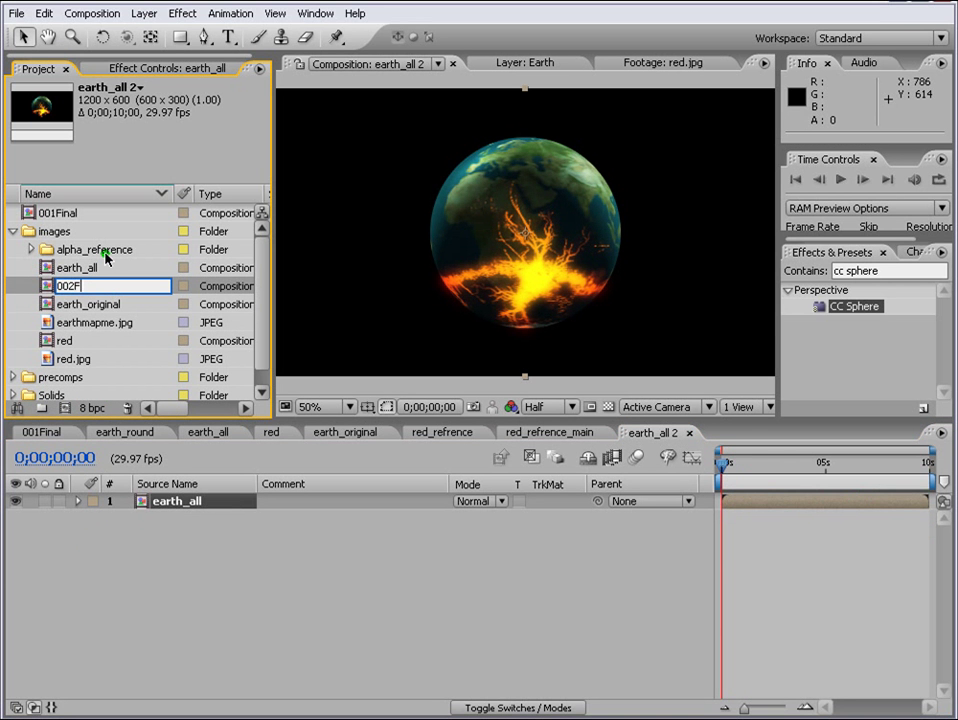
text(INAL)
key(Return)
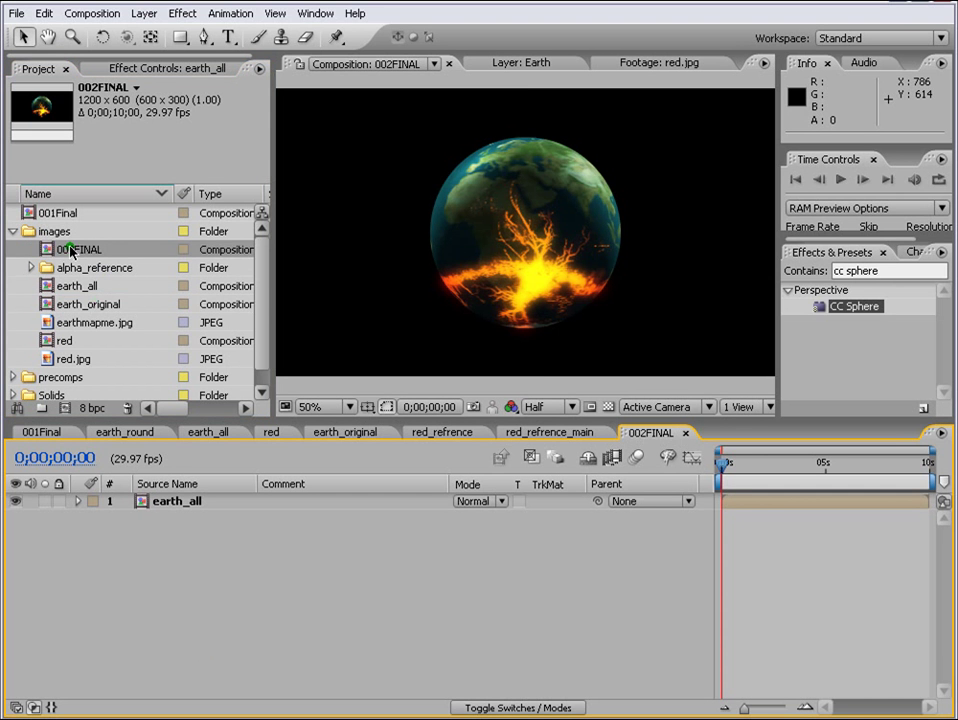
Move the 002FINAL composition and the alpha_reference folder out of the images folder, collapse images, and expand alpha_reference.
drag(52, 249, 40, 187)
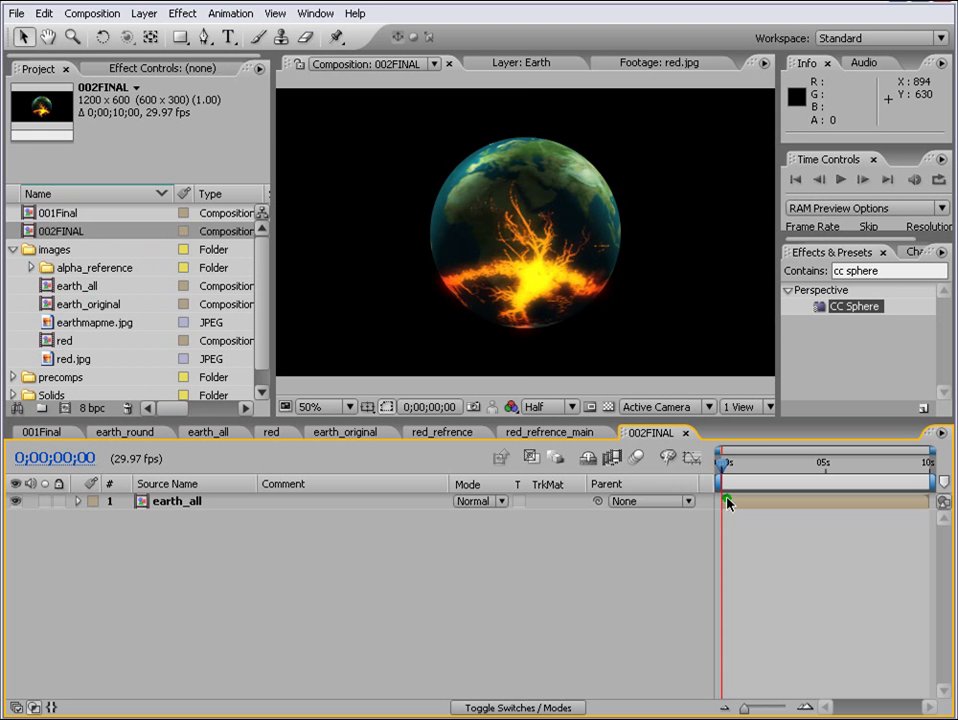
click(38, 500)
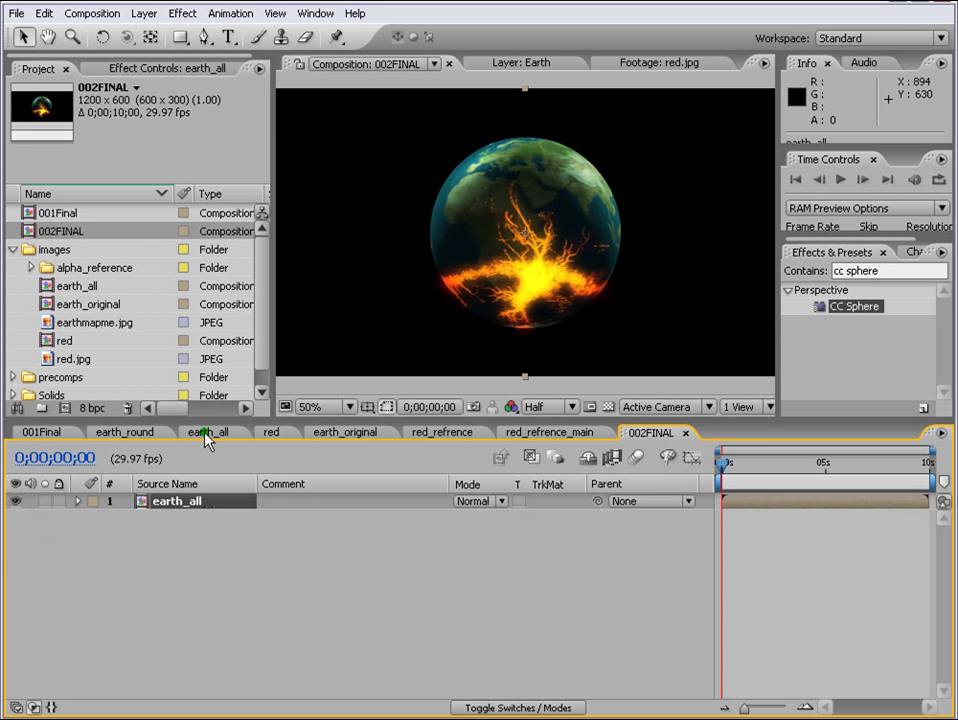
scroll(70, 265, down, 1)
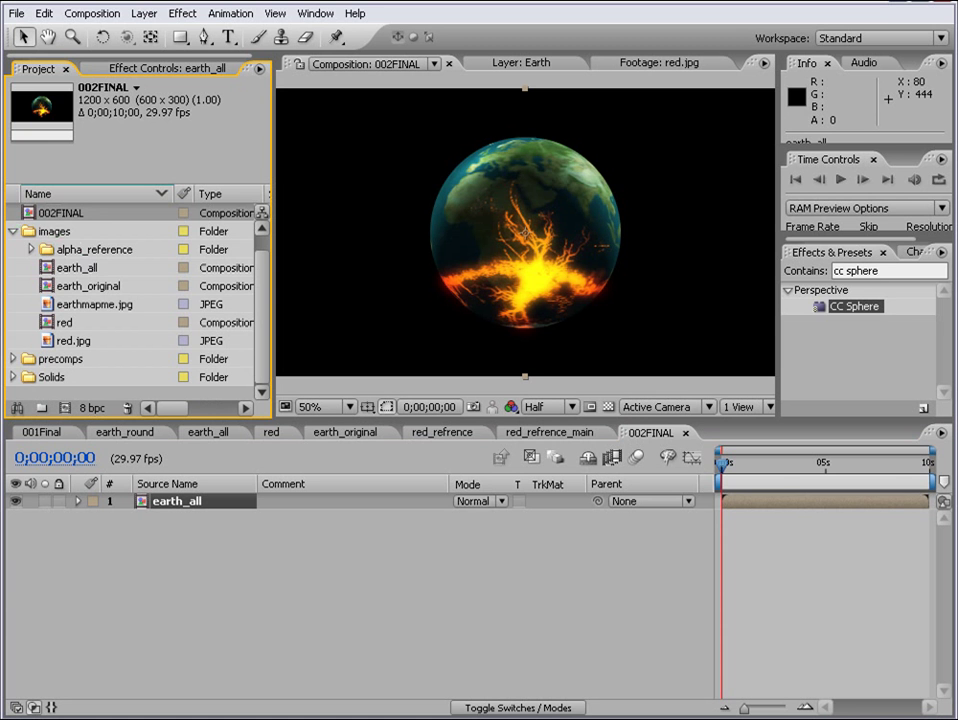
drag(62, 244, 66, 391)
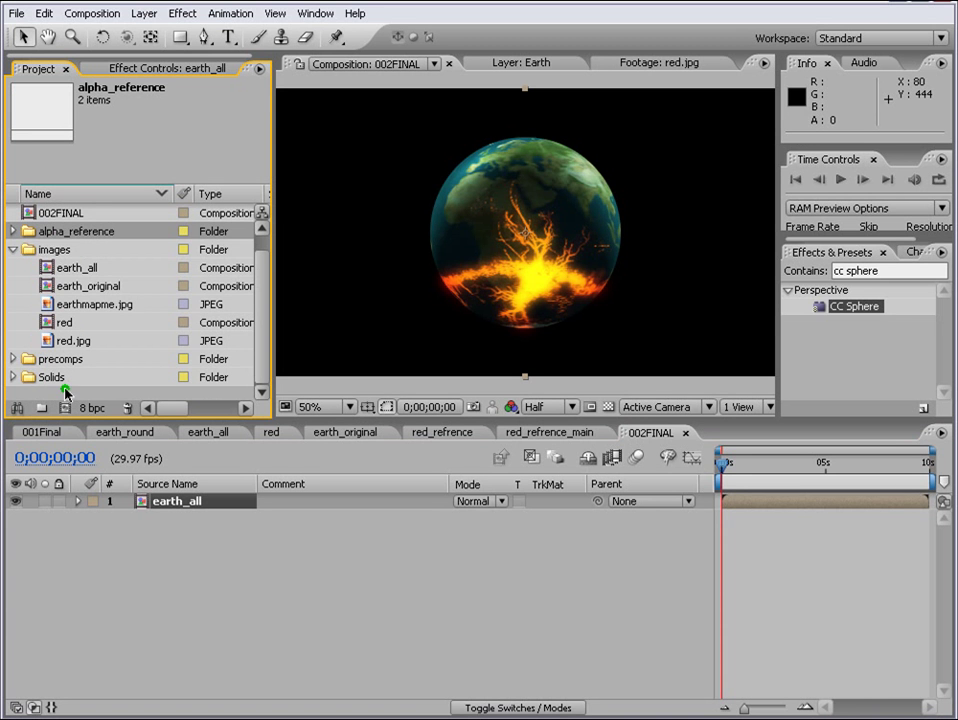
click(12, 249)
click(12, 249)
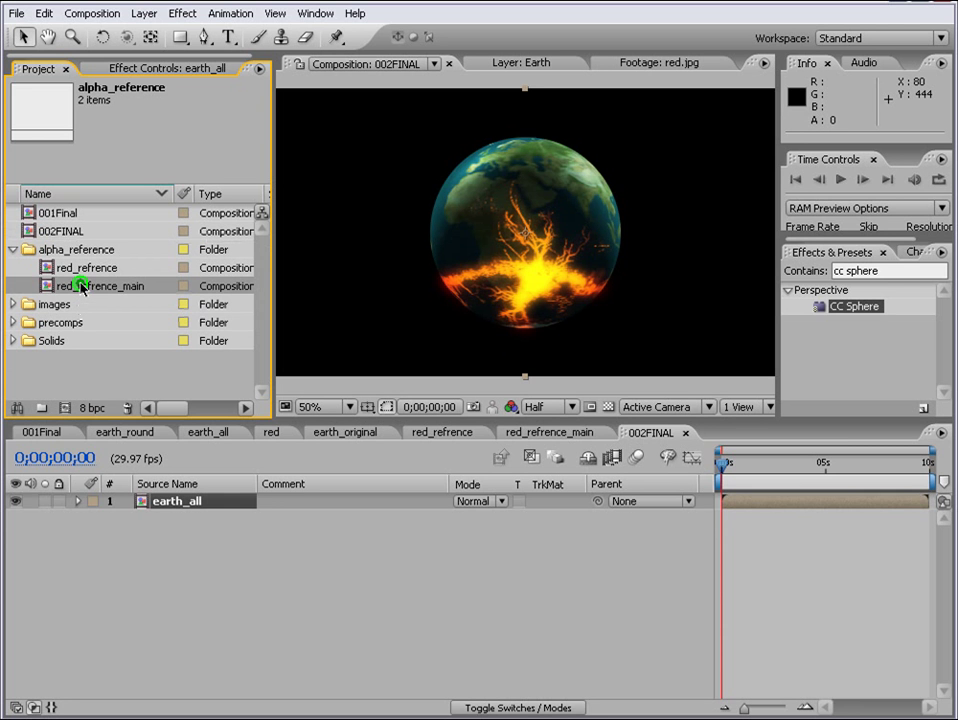
Add red_refrence_main below the earth_all layer in 002FINAL and hide it.
drag(81, 284, 137, 514)
click(15, 517)
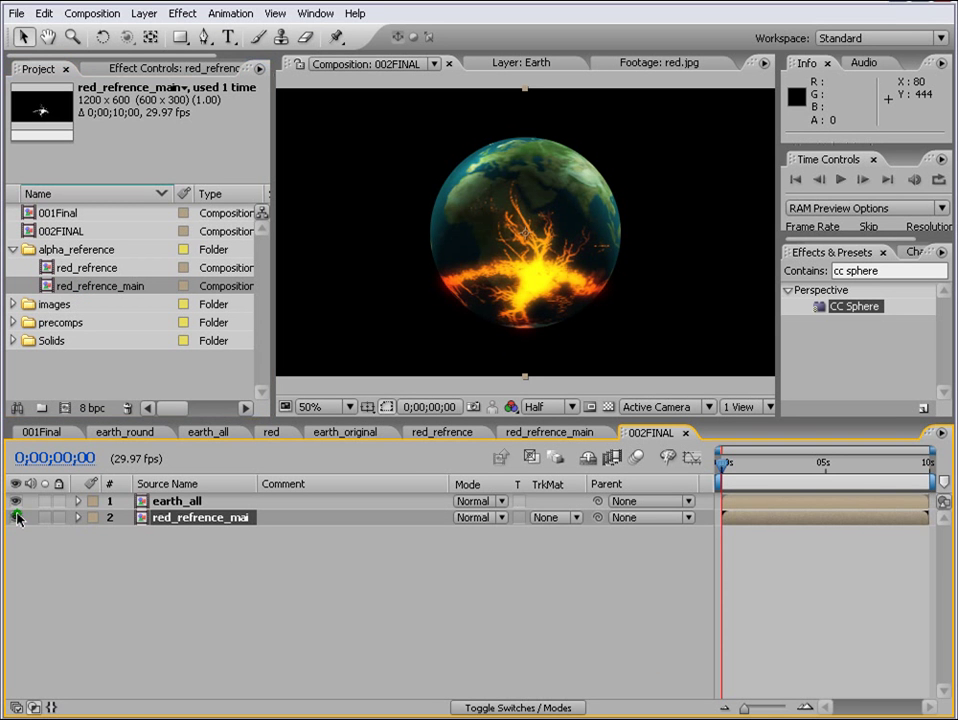
click(757, 582)
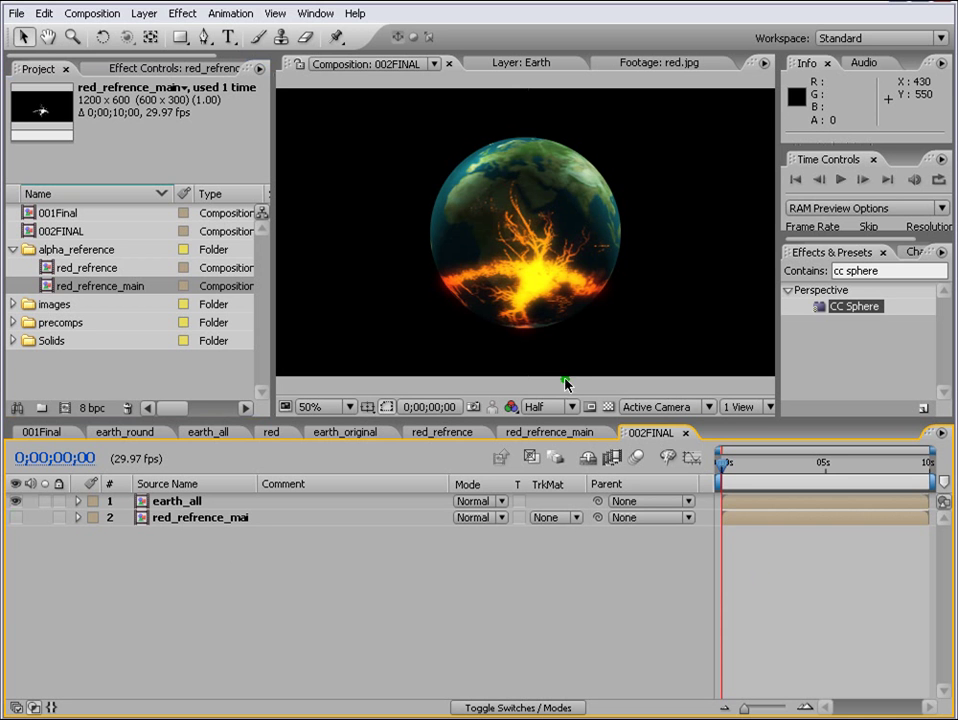
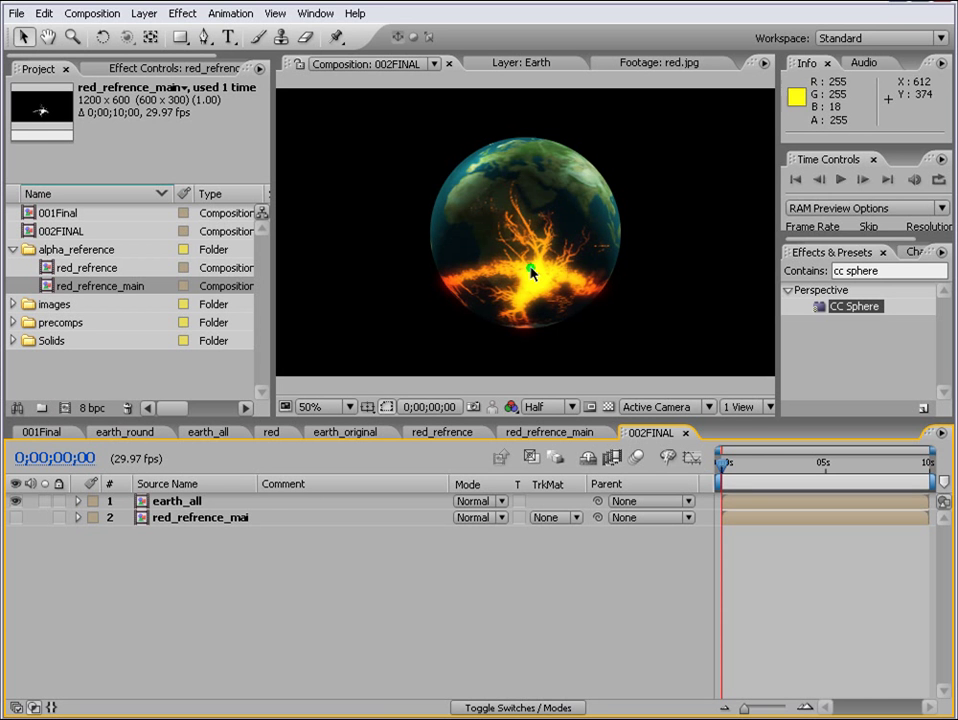
Create a new composition 100 px wide and 100 px high with a duration of 0;00;01;00.
click(65, 410)
click(314, 292)
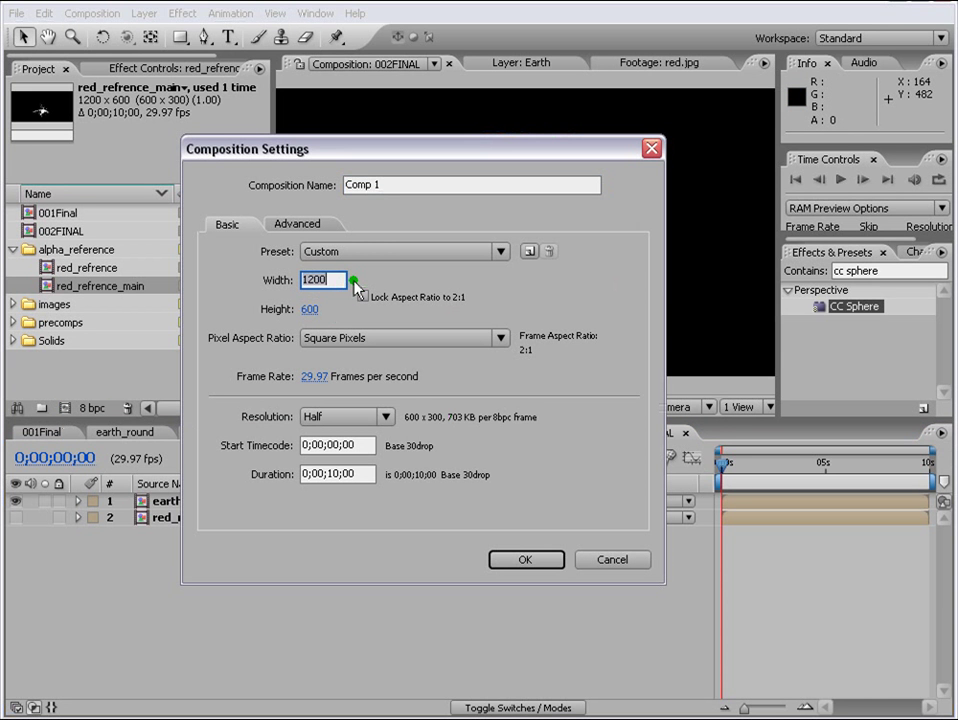
text(100)
click(336, 310)
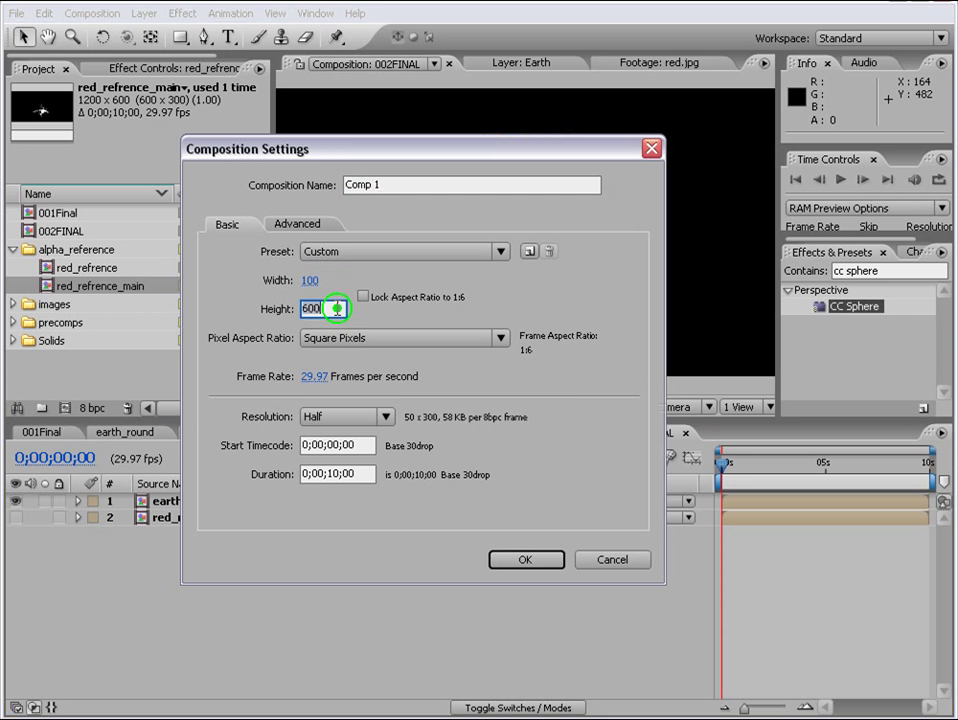
text(100)
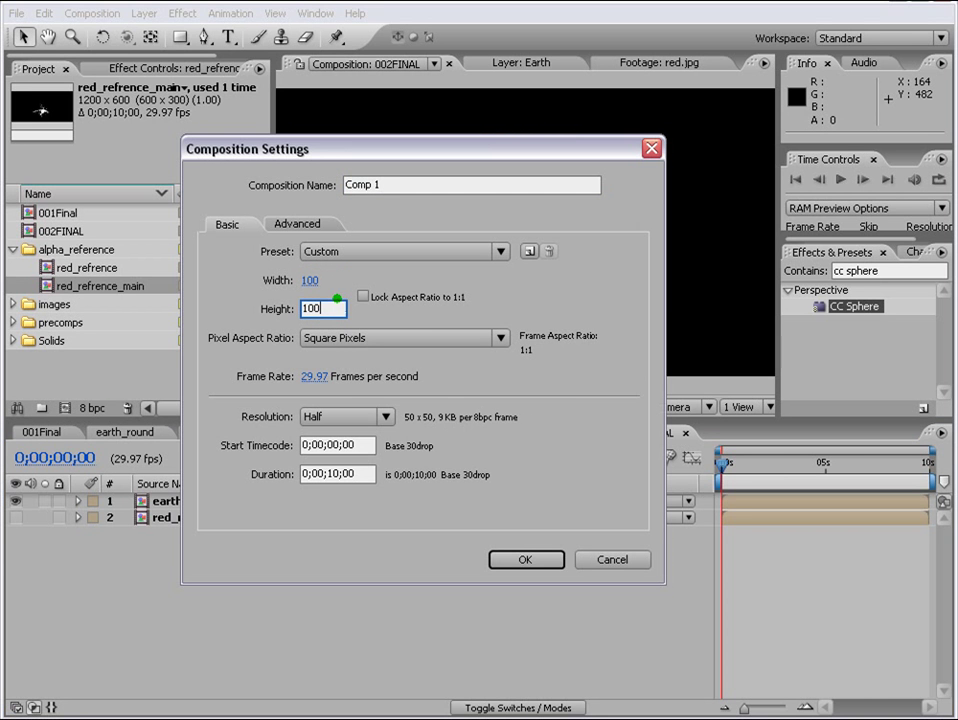
double_click(337, 472)
text(01)
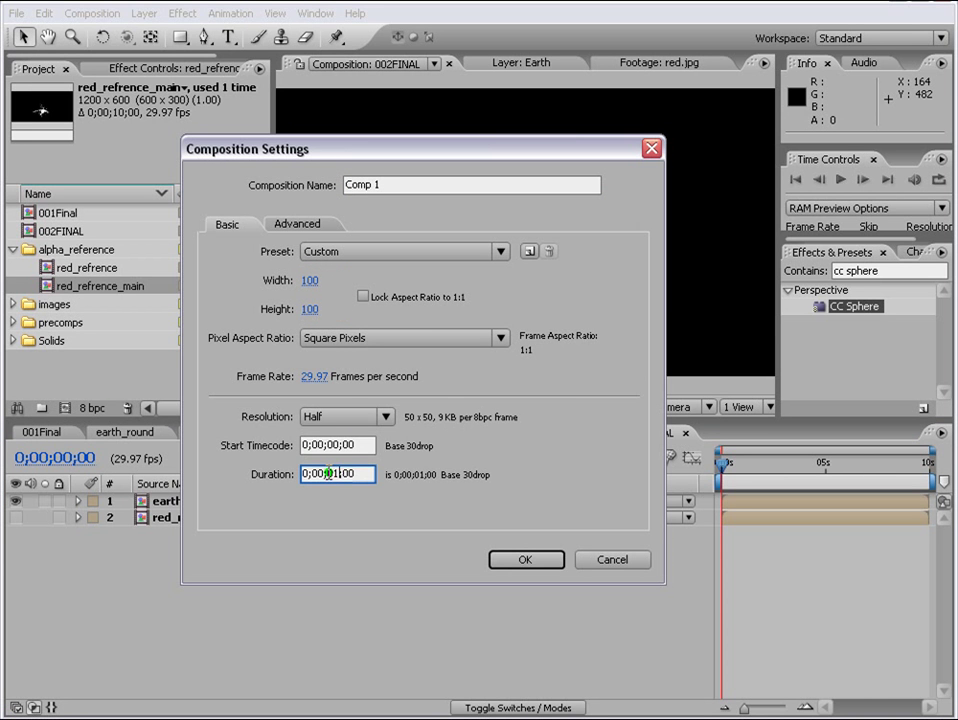
click(524, 560)
Add a text layer reading 1 to Comp 1, and close the Paragraph panel and the layer modes columns.
click(144, 13)
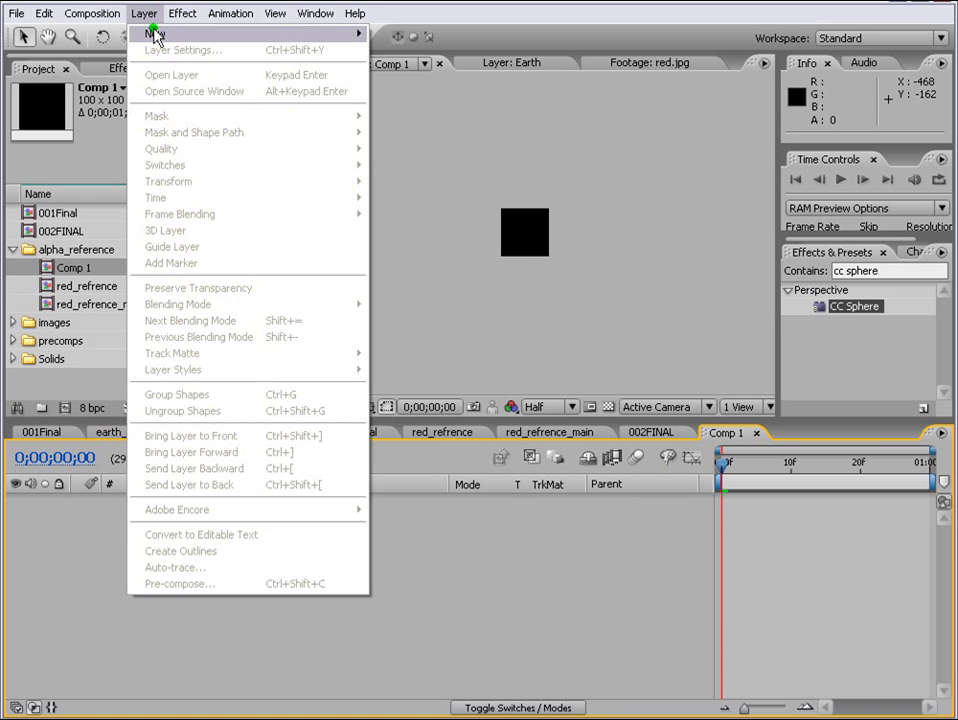
mouse_move(150, 30)
click(425, 30)
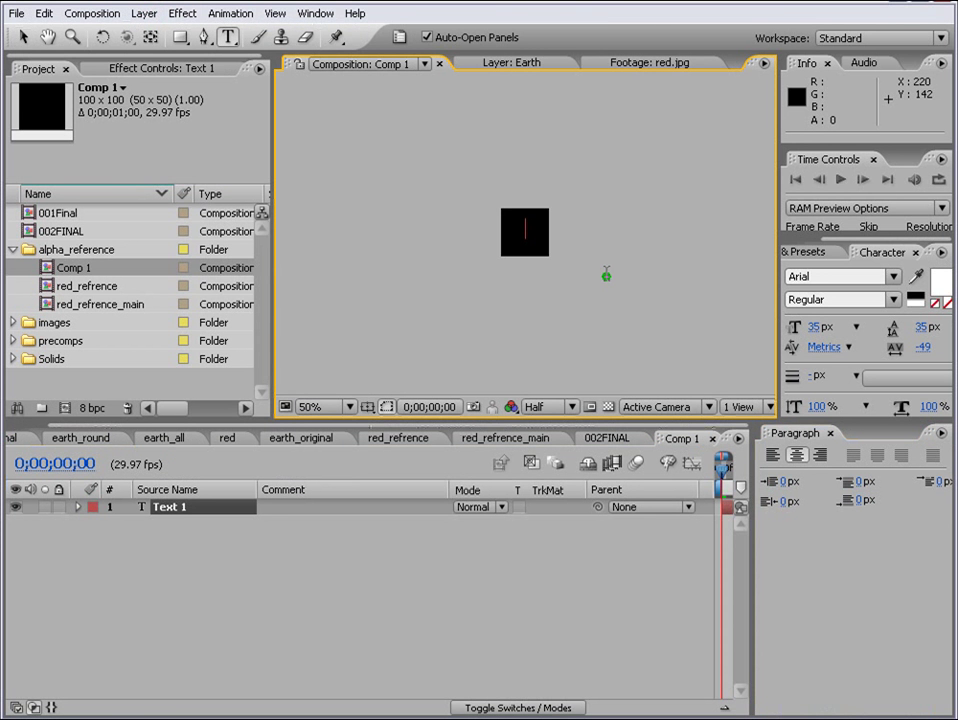
click(829, 433)
click(513, 707)
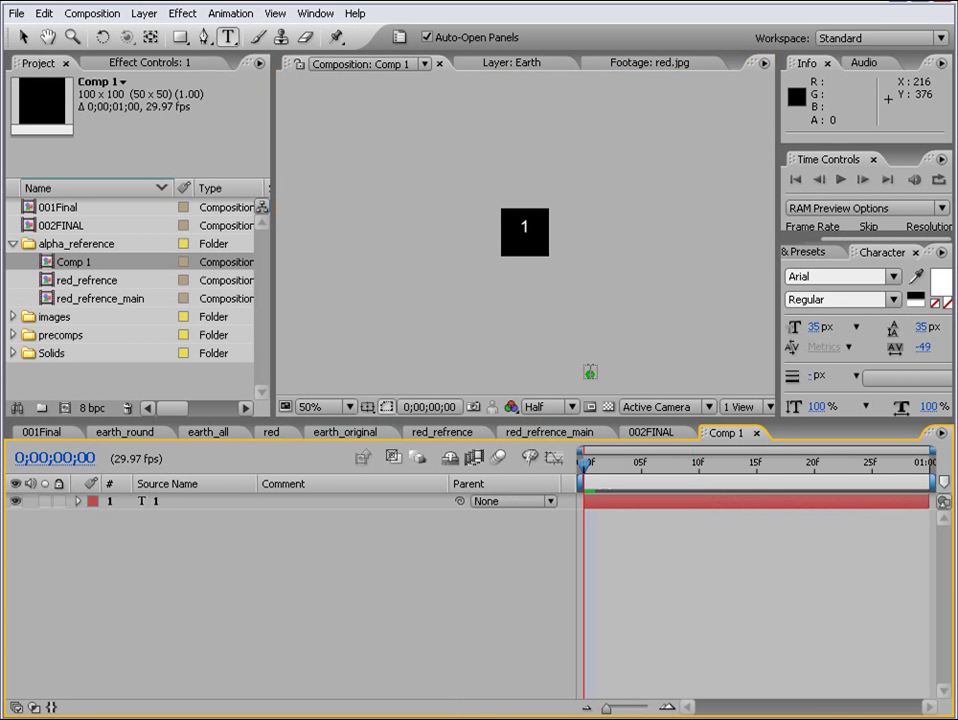
Enlarge the text 1 to 59 px and center it in the frame.
scroll(541, 293, up, 2)
click(598, 464)
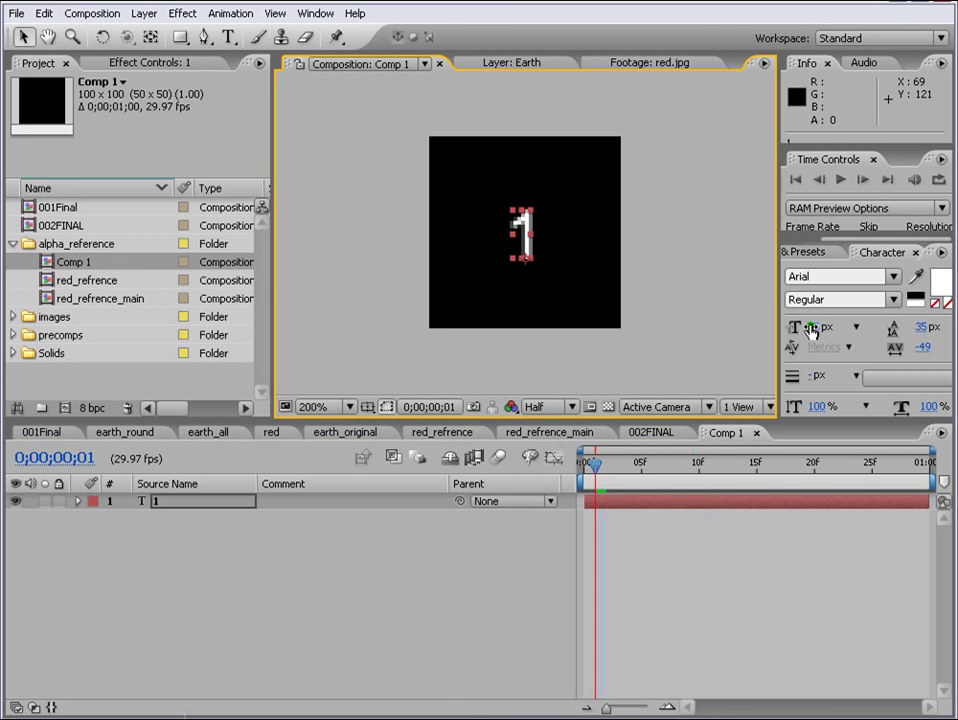
drag(812, 330, 850, 330)
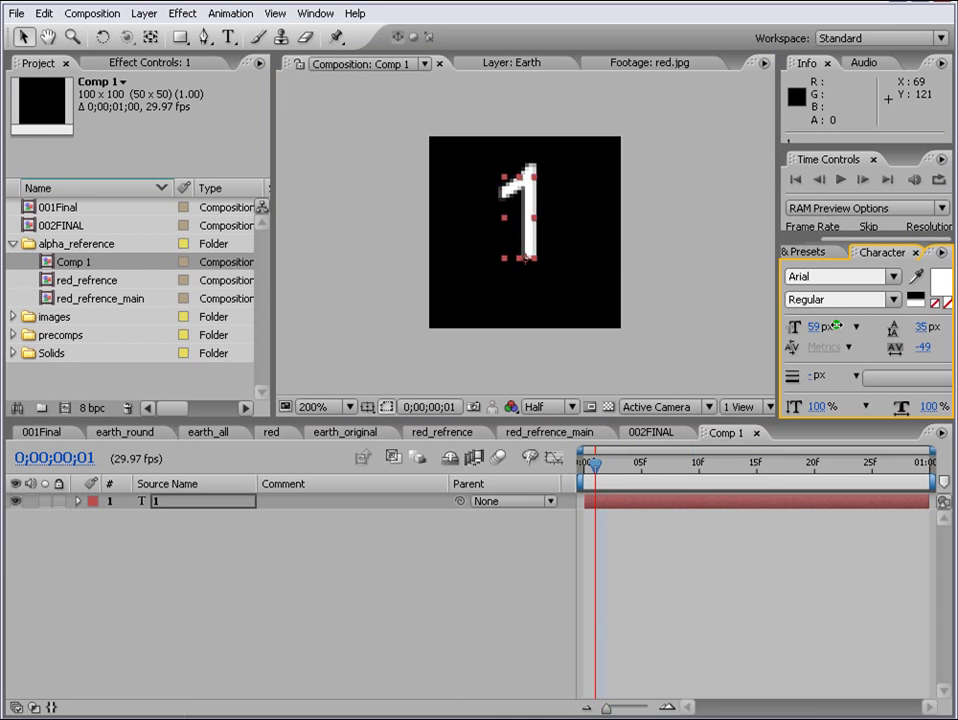
Split the text layer at 0;00;00;01 and change the second piece's text to 2.
drag(605, 708, 648, 709)
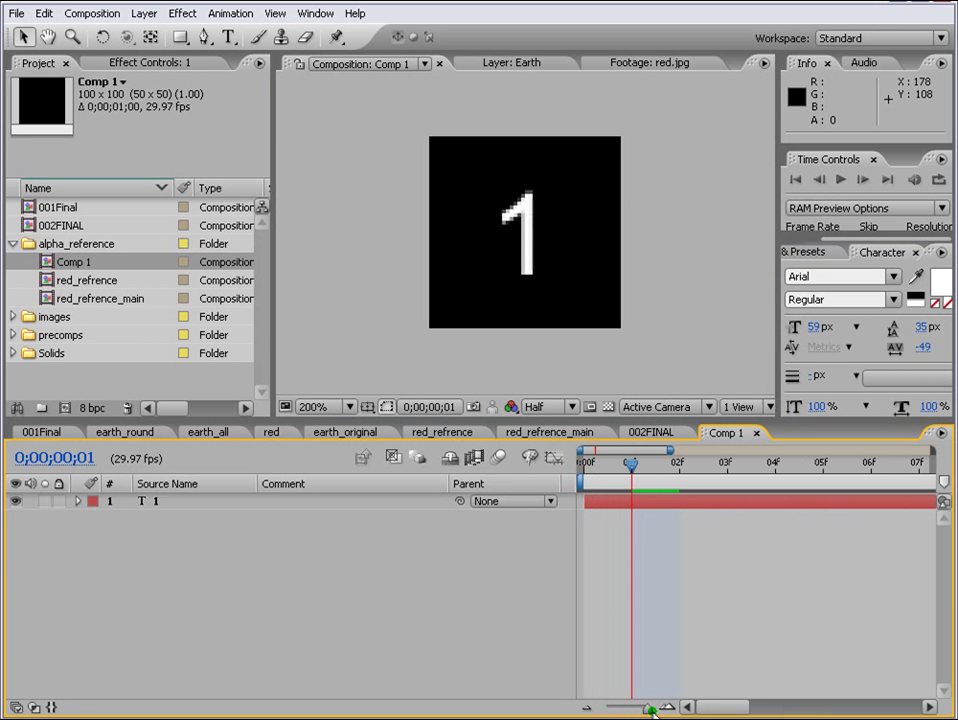
click(679, 463)
drag(679, 463, 631, 463)
click(637, 503)
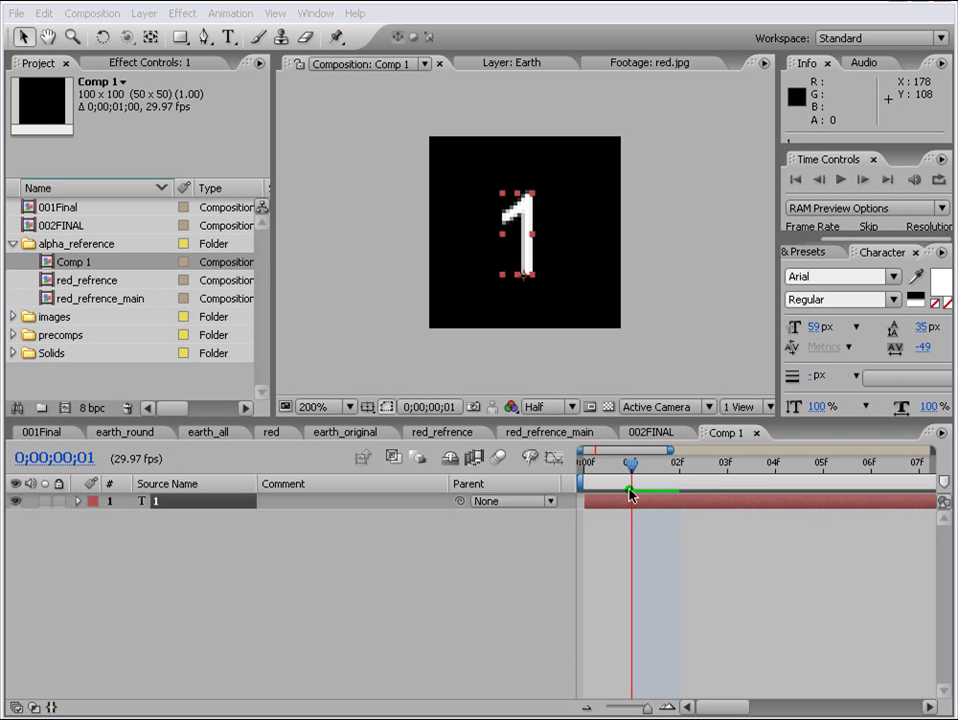
click(44, 14)
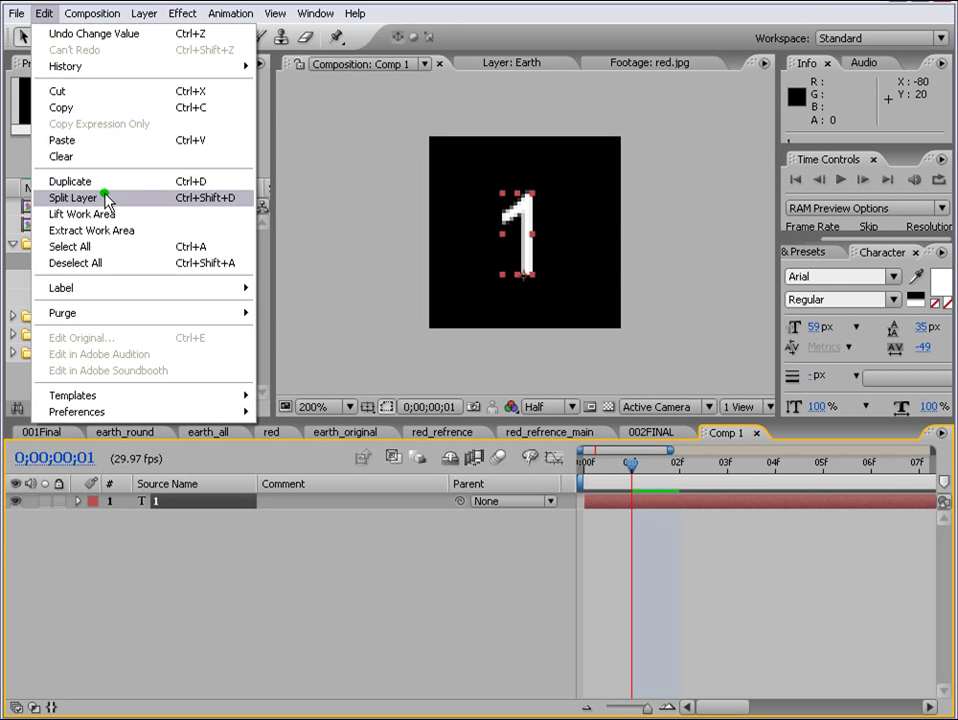
click(103, 198)
double_click(646, 503)
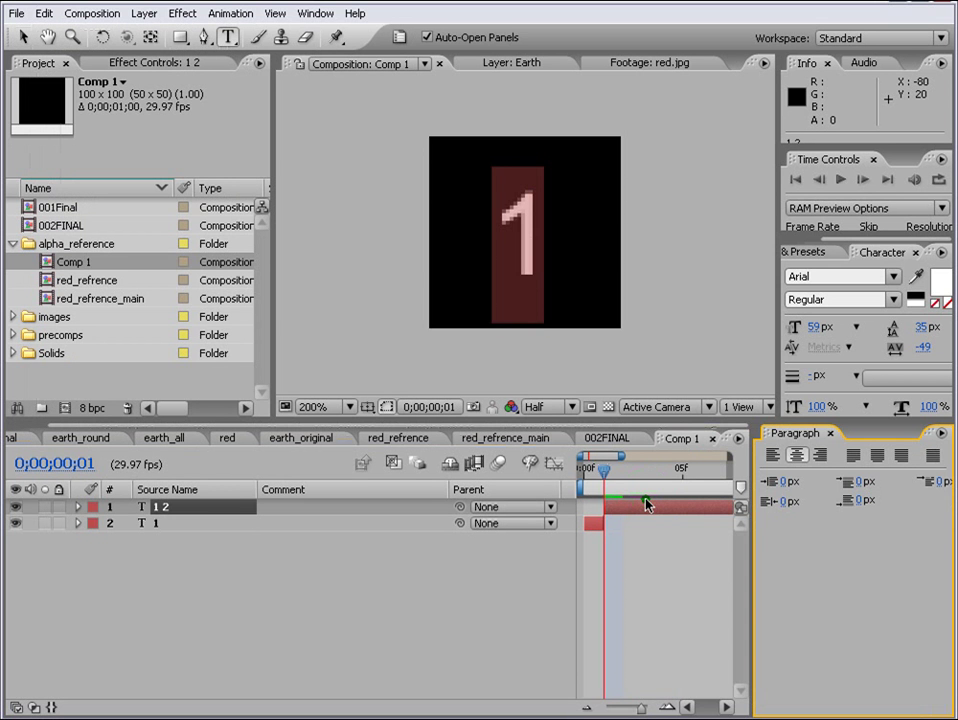
text(2)
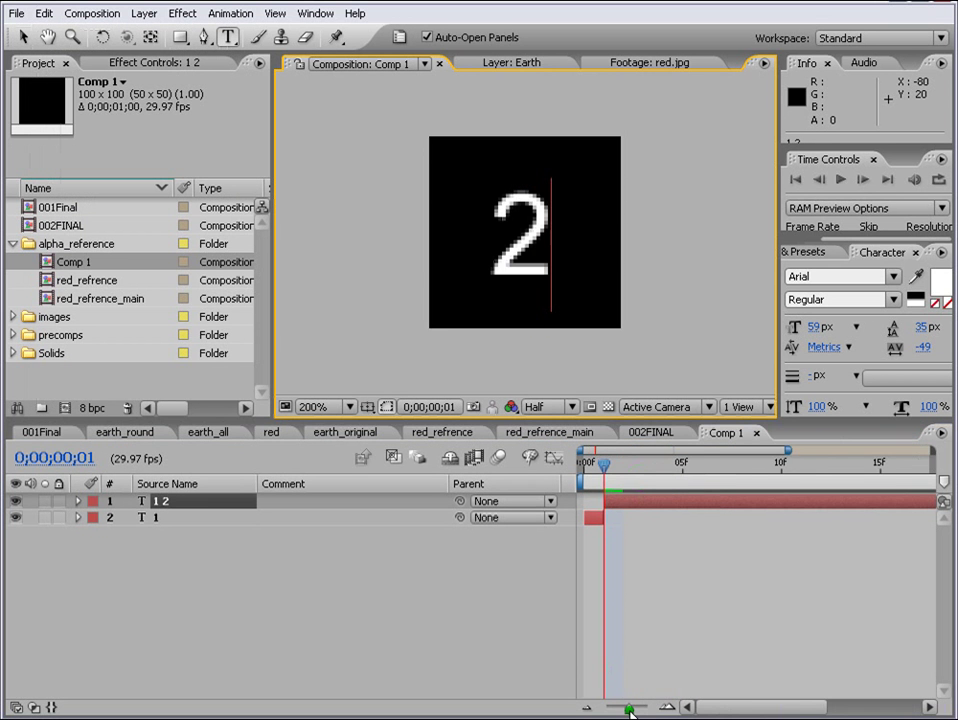
Split the layer reading 2 at 0;00;00;02 so that it lasts a single frame.
drag(641, 707, 648, 707)
click(650, 493)
drag(634, 466, 673, 466)
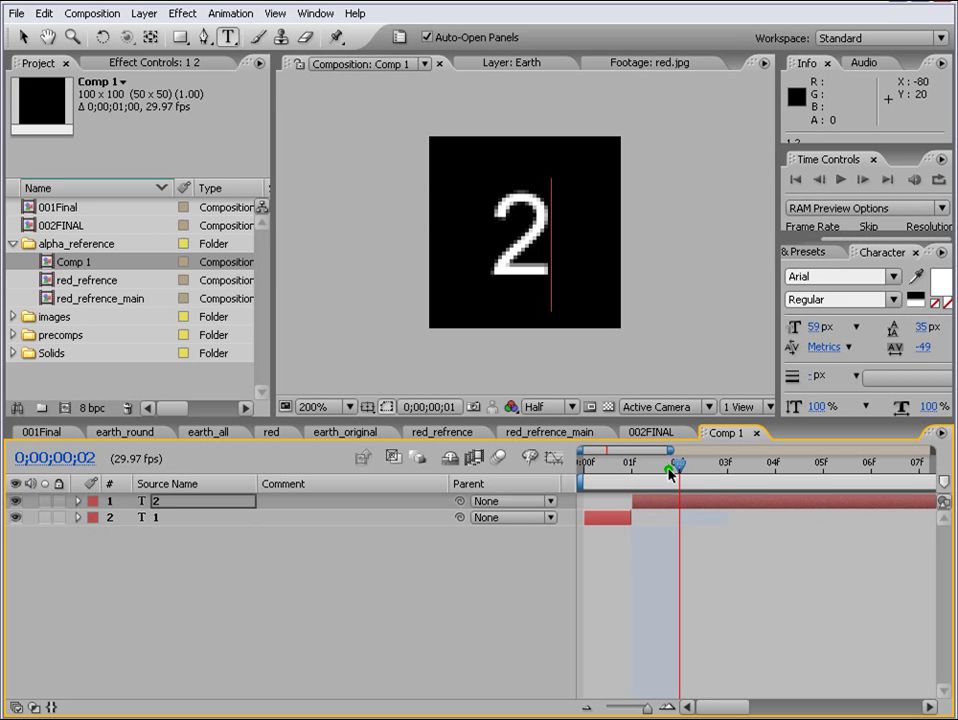
click(669, 500)
click(45, 13)
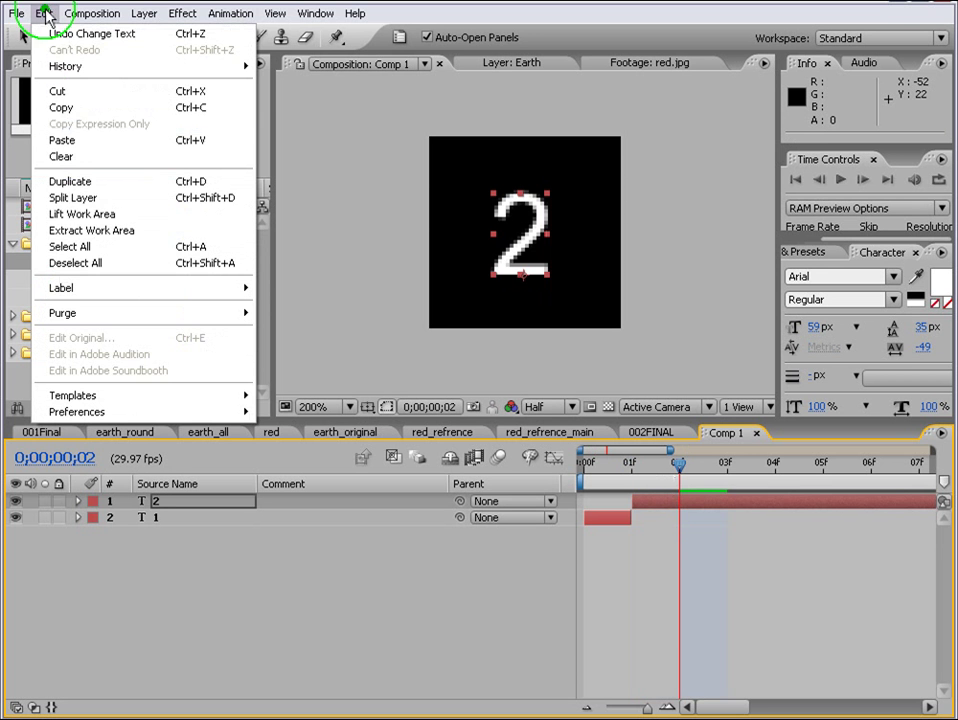
click(96, 197)
Split the remaining text layer at 0;00;00;03 and change the single-frame piece before the cut to read 3.
key(Page_Down)
click(43, 13)
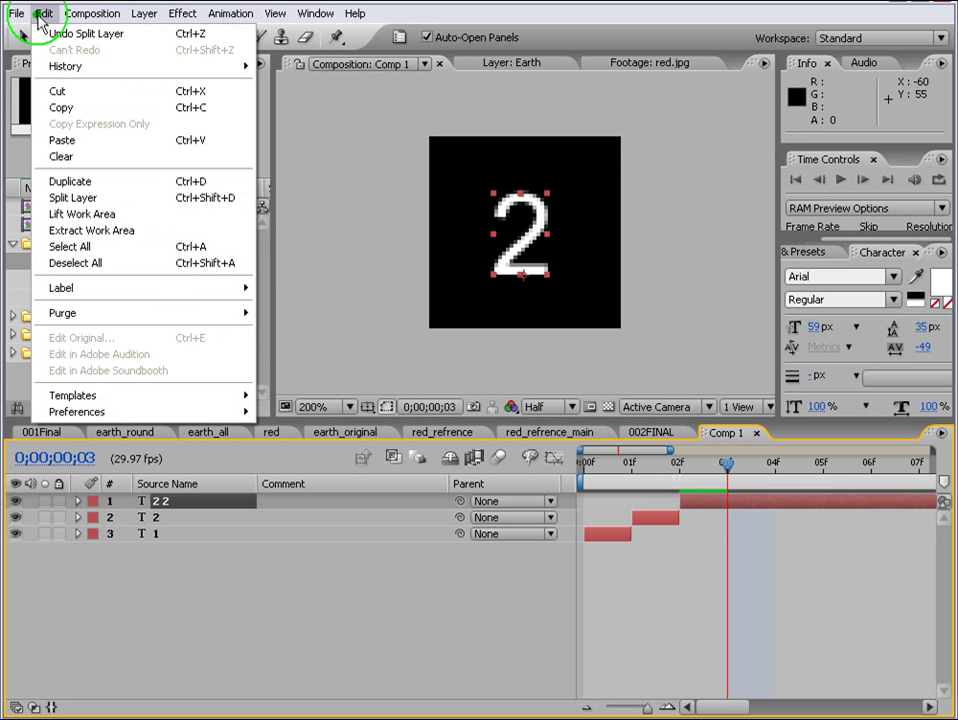
click(98, 200)
click(713, 518)
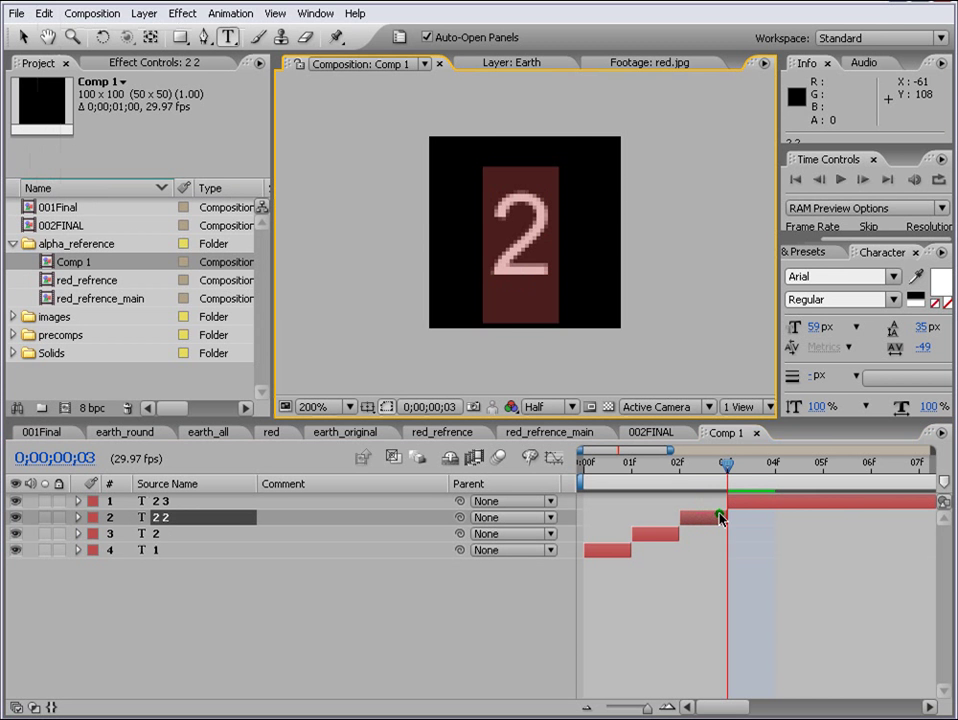
text(3)
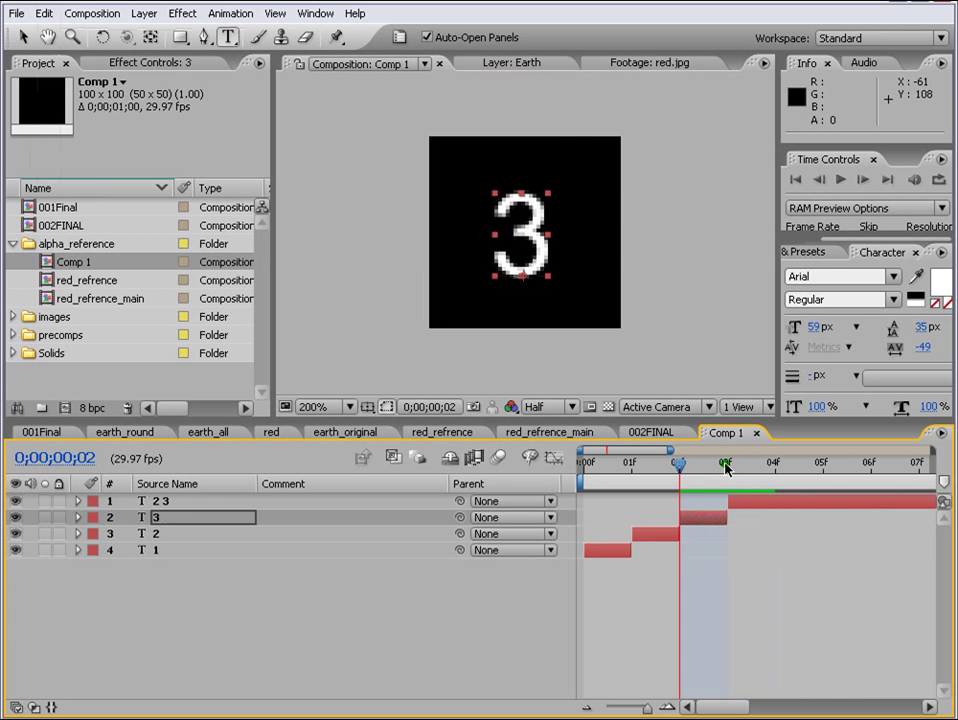
Split the top text layer at 0;00;00;04 and change the single-frame piece before the cut to read 8.
click(776, 462)
click(750, 511)
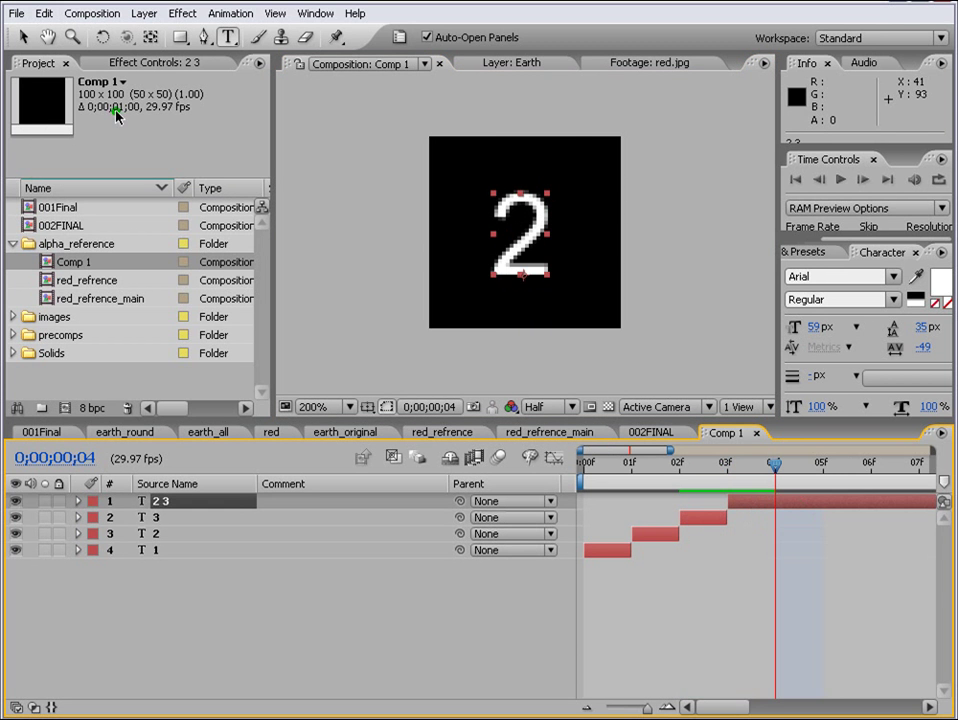
click(44, 13)
click(100, 197)
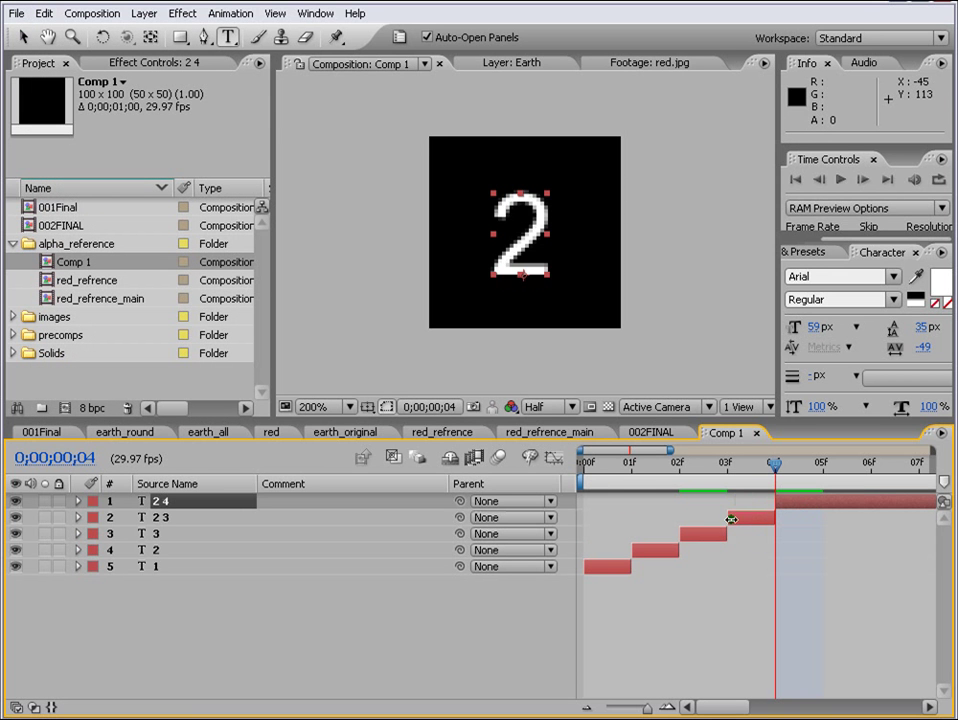
click(752, 517)
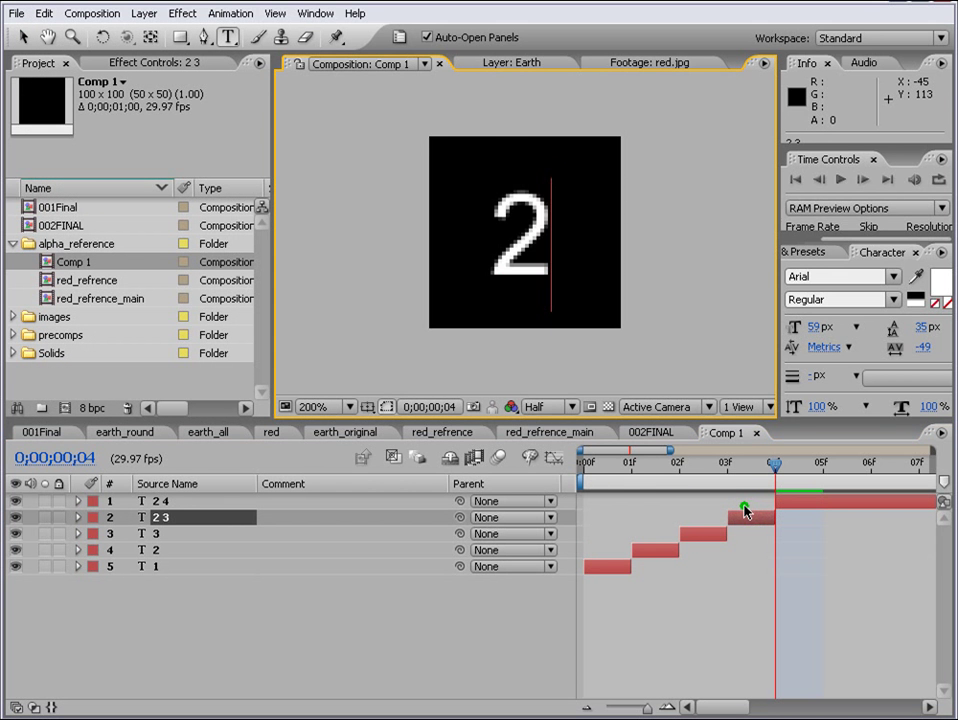
text(4)
Split the top text layer at 0;00;00;05 and change the single-frame piece before the cut to read 9.
drag(755, 462, 815, 495)
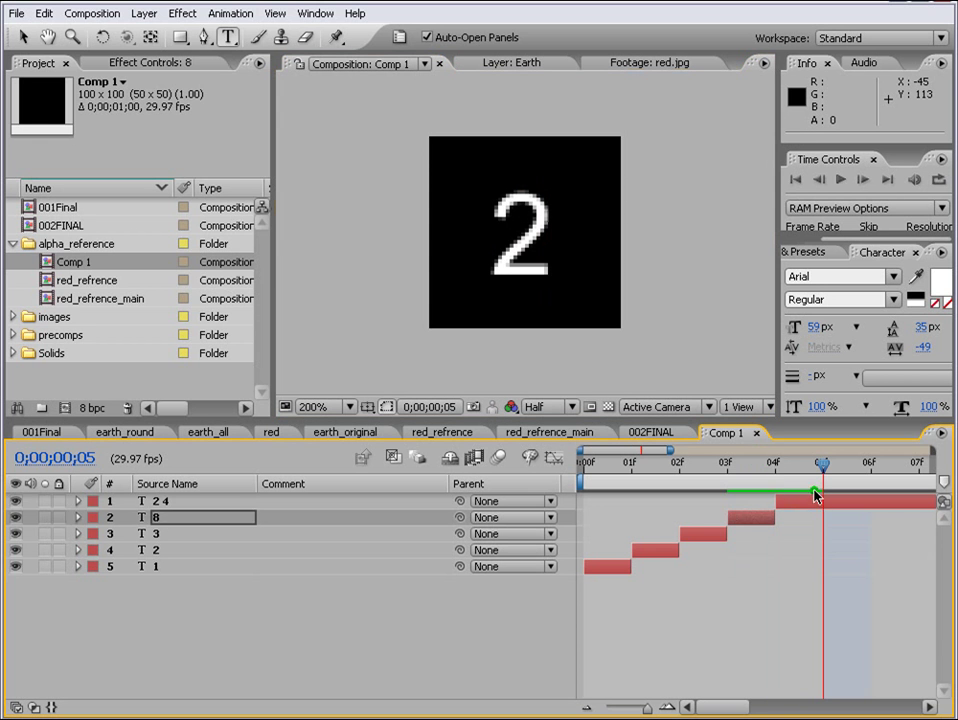
click(815, 502)
key(Return)
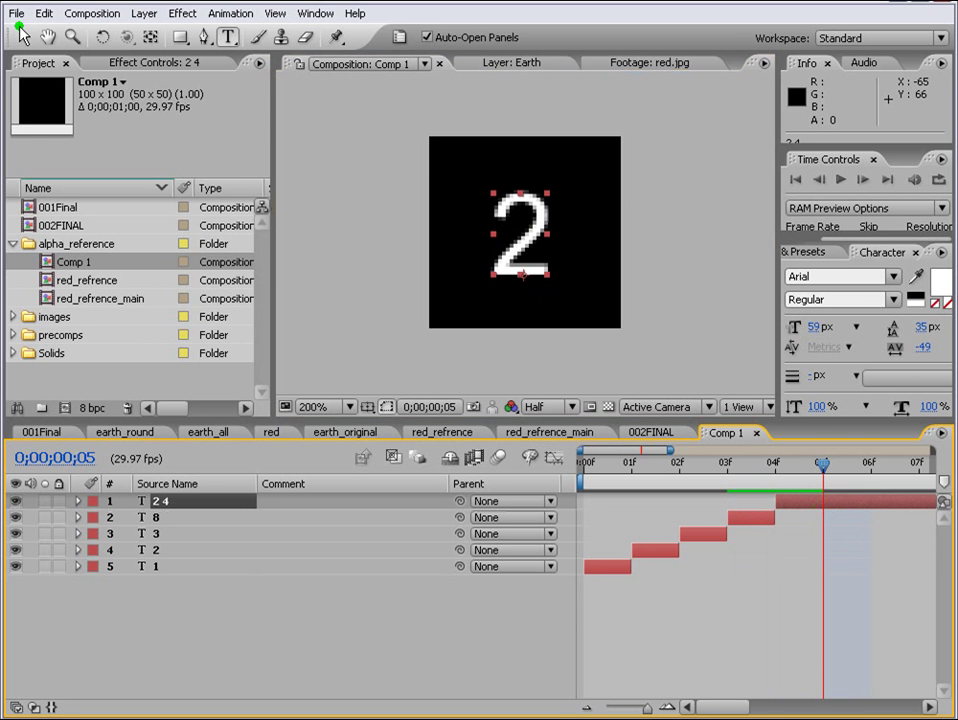
click(44, 13)
click(98, 197)
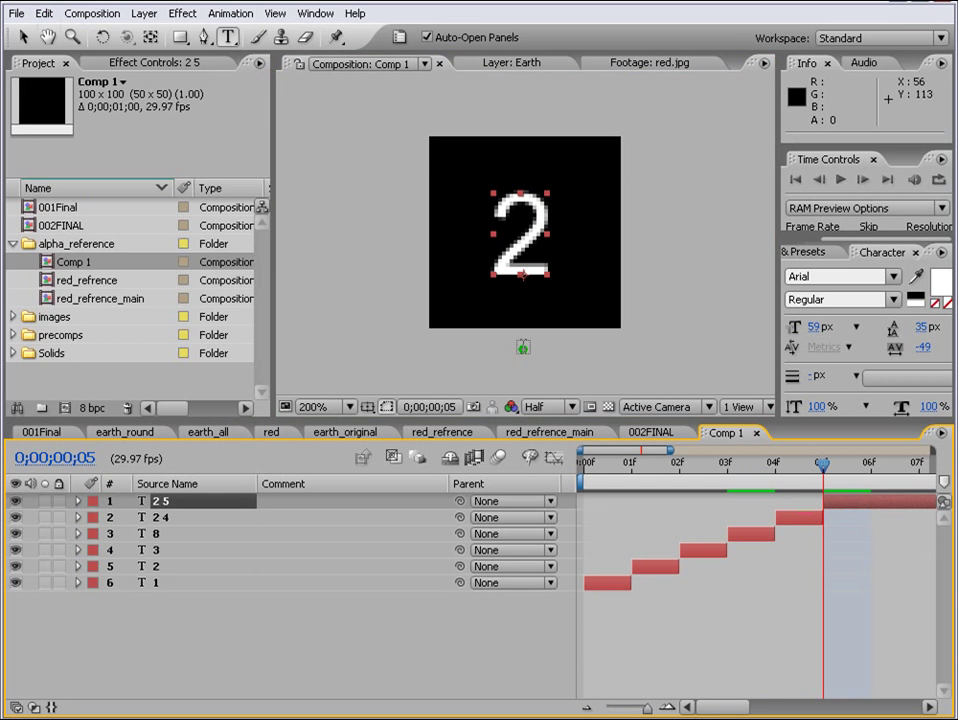
click(793, 512)
Split the top text layer at 0;00;00;06 and change the single-frame piece before the cut to read y.
key(Page_Down)
key(ctrl+Up)
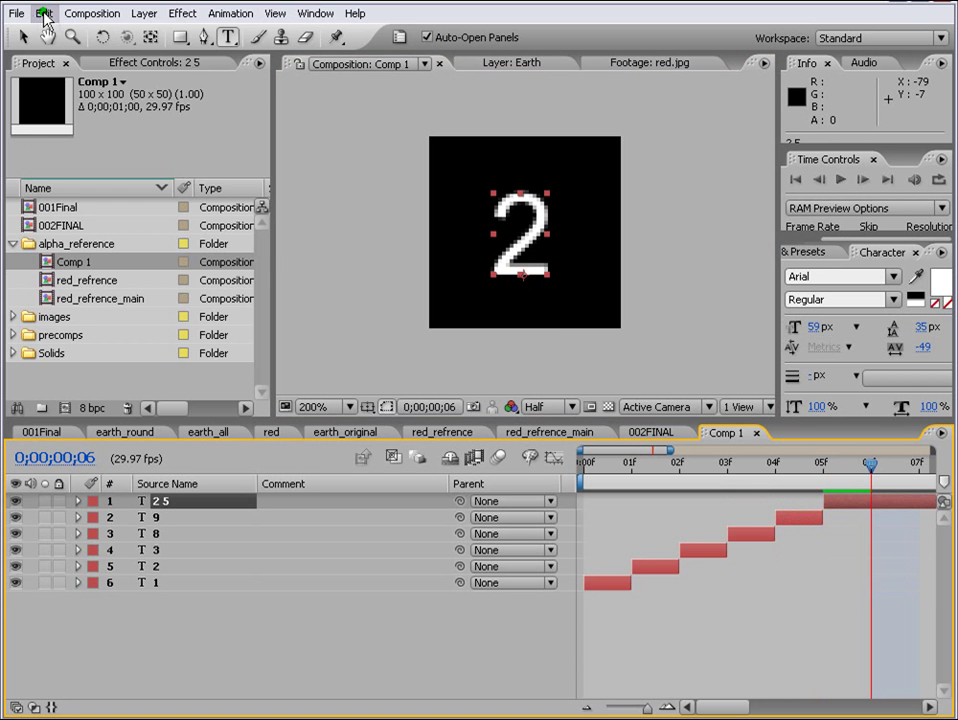
click(44, 13)
click(98, 197)
click(845, 513)
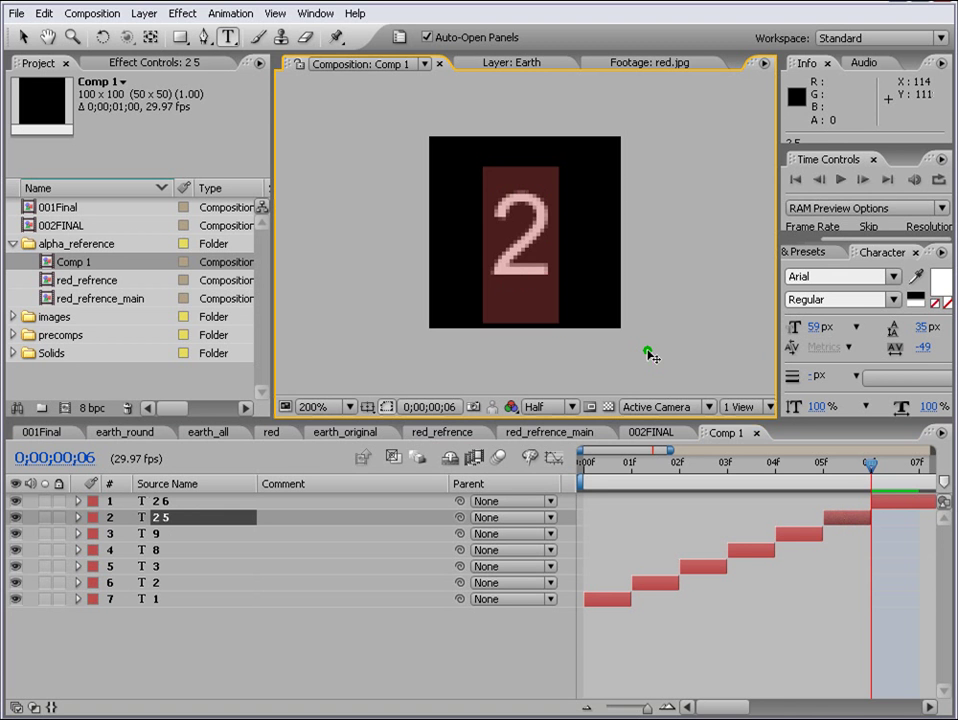
text(y)
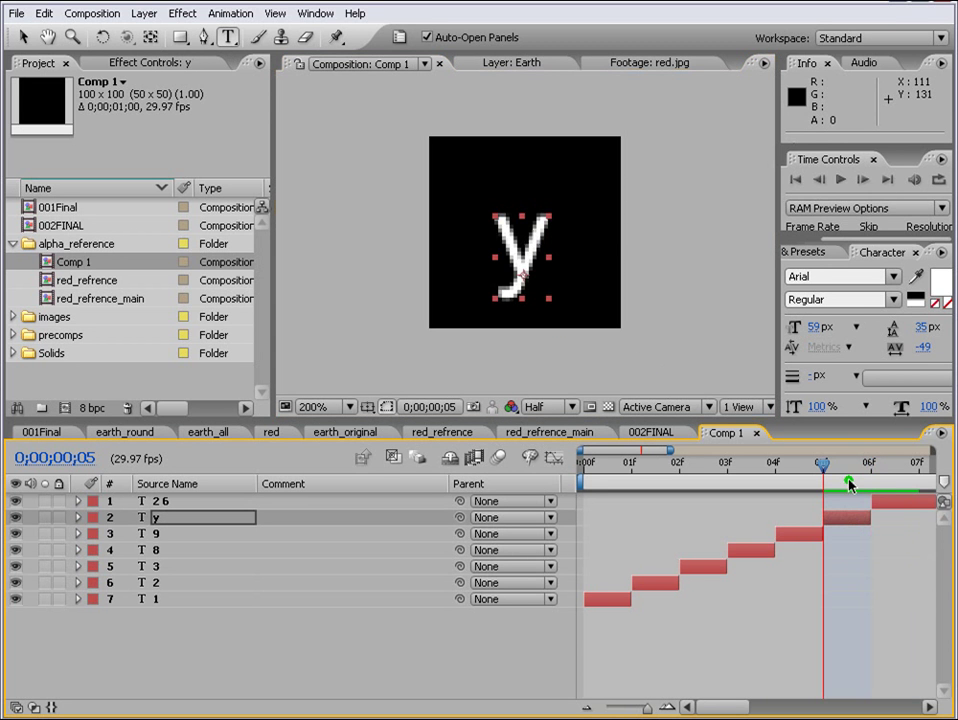
Split the top "2 6" text layer at frame 7 of the Comp 1 timeline.
key(Page_Down)
drag(657, 709, 648, 709)
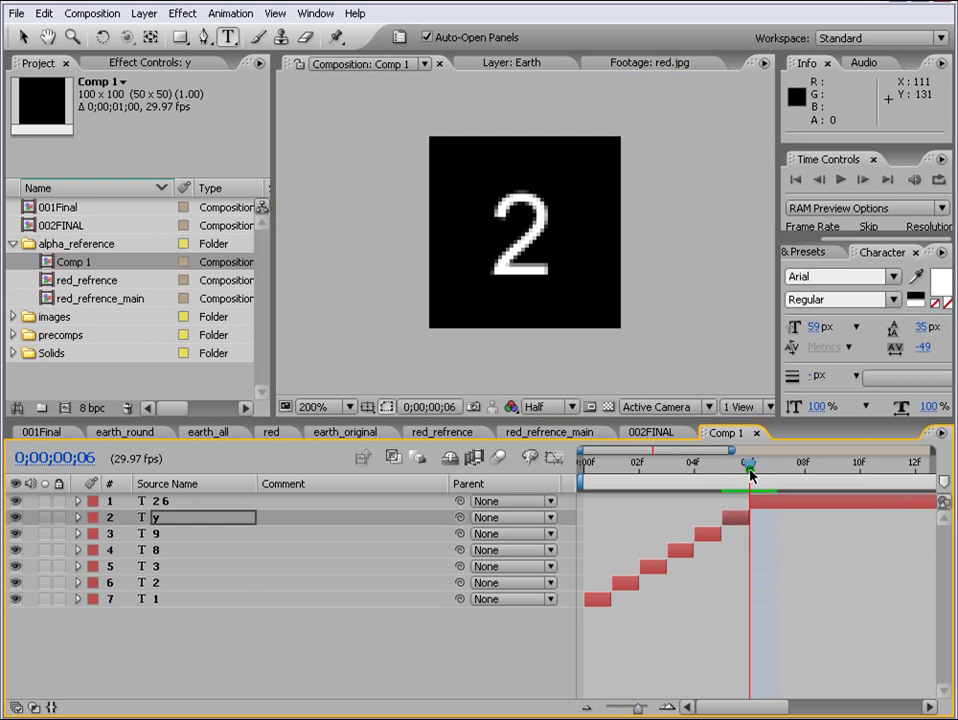
drag(748, 468, 776, 472)
click(158, 501)
click(44, 13)
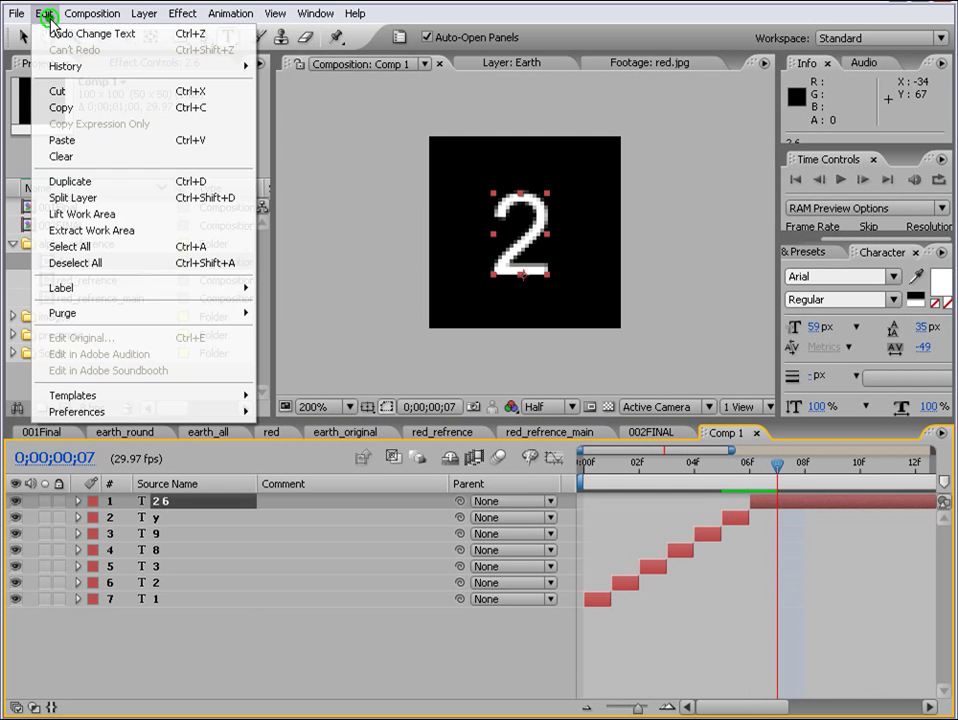
click(99, 199)
Change the one-frame layer's text at frame 6 to 7 and delete the leftover "2 7" layer.
click(760, 520)
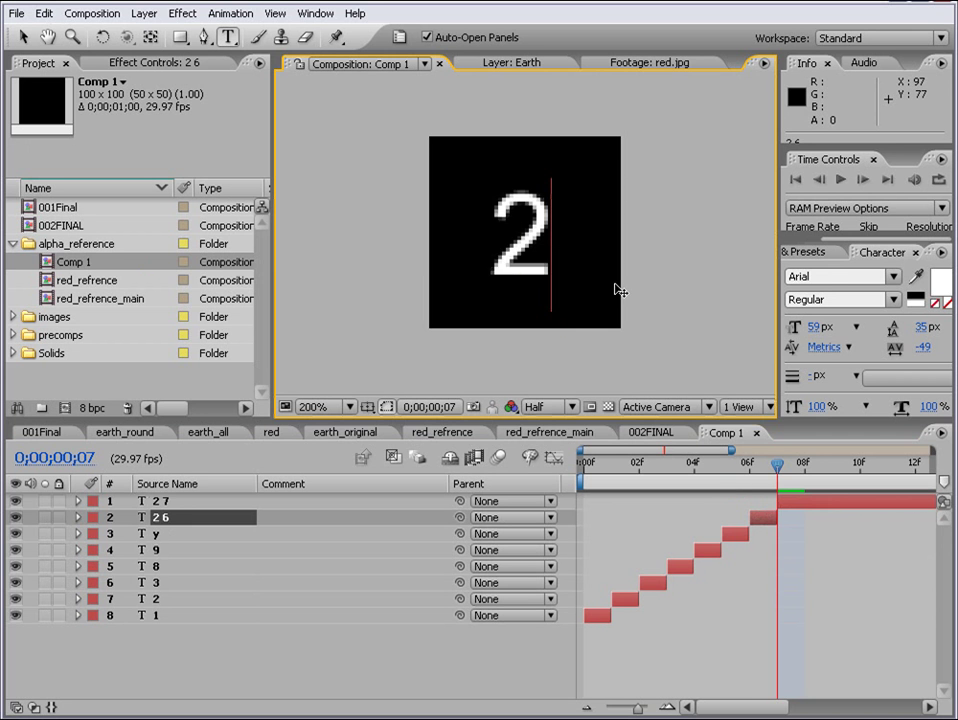
text(7)
click(826, 505)
key(Delete)
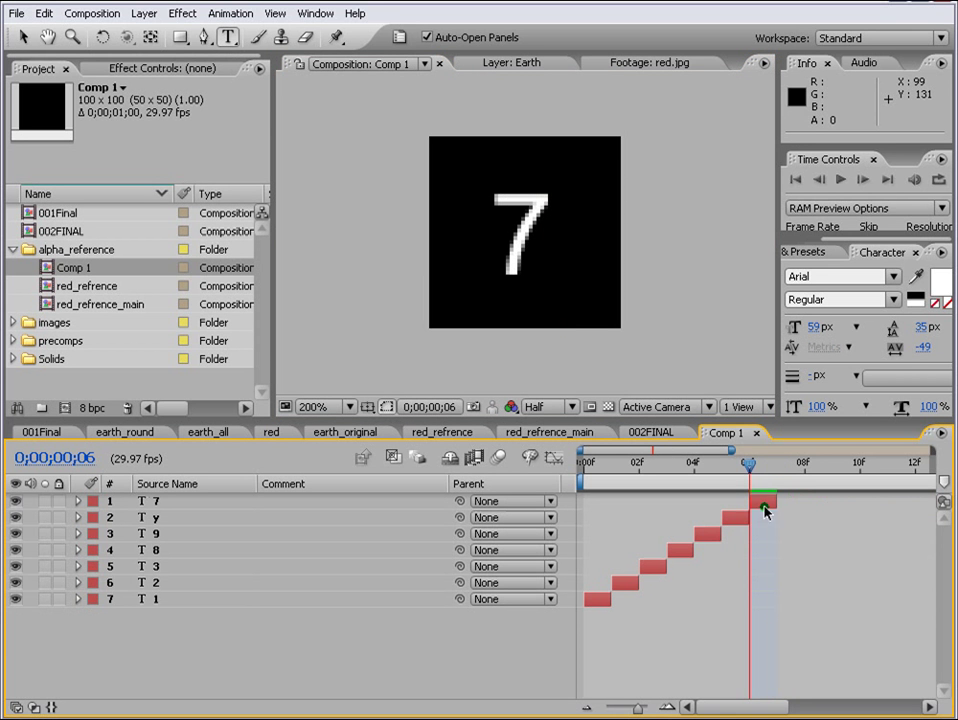
Duplicate all seven character layers, stack the copies above the originals and shift them in time to start at frame 7.
drag(755, 472, 778, 468)
drag(641, 707, 625, 707)
click(269, 673)
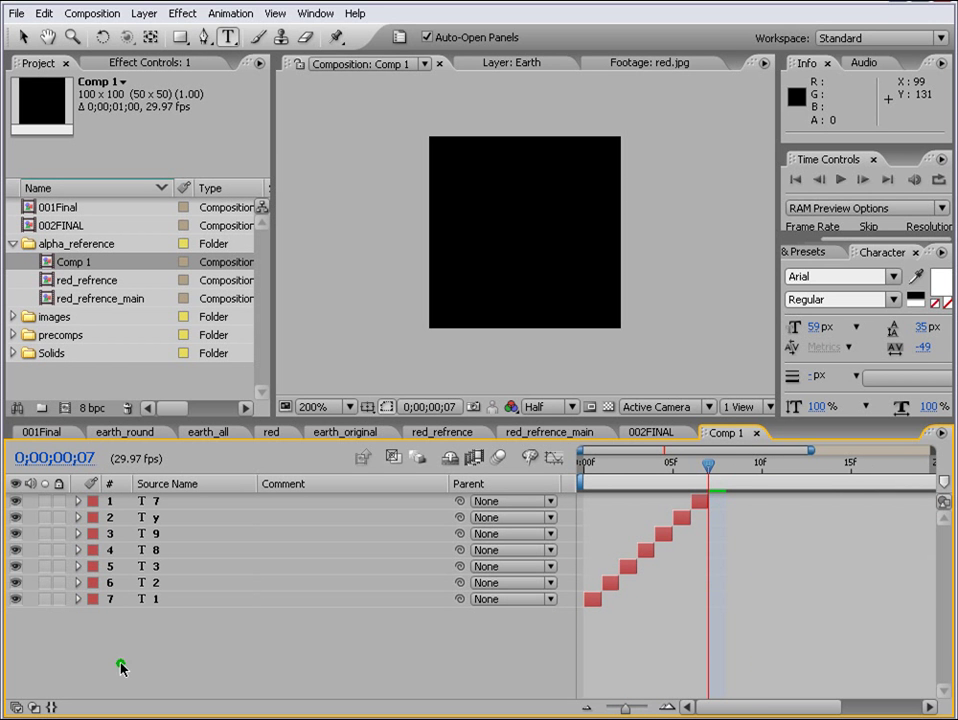
click(161, 600)
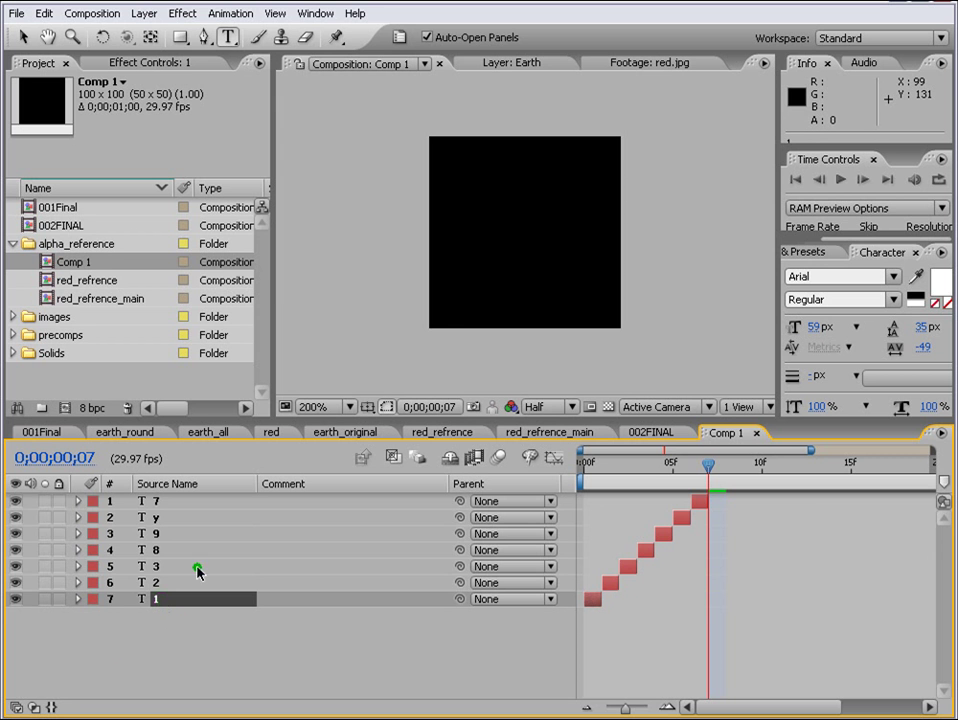
shift+click(156, 508)
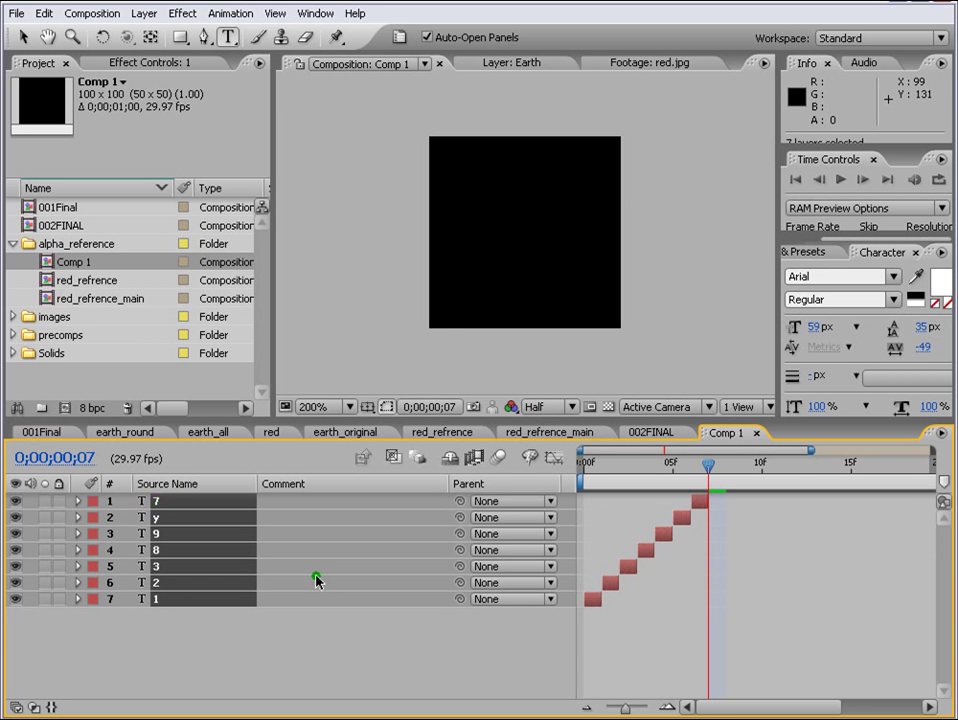
key(ctrl+d)
drag(177, 557, 168, 518)
drag(590, 601, 723, 613)
Duplicate all fourteen character layers and shift the copies as one stack above the originals, starting at frame 14.
drag(480, 421, 480, 379)
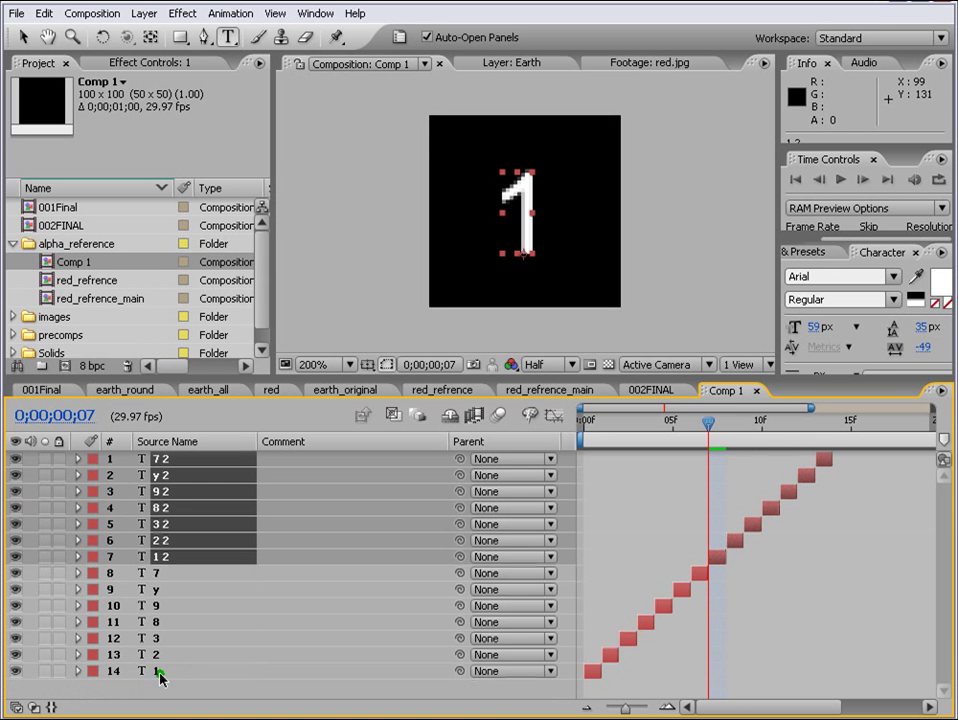
shift+click(160, 678)
key(ctrl+d)
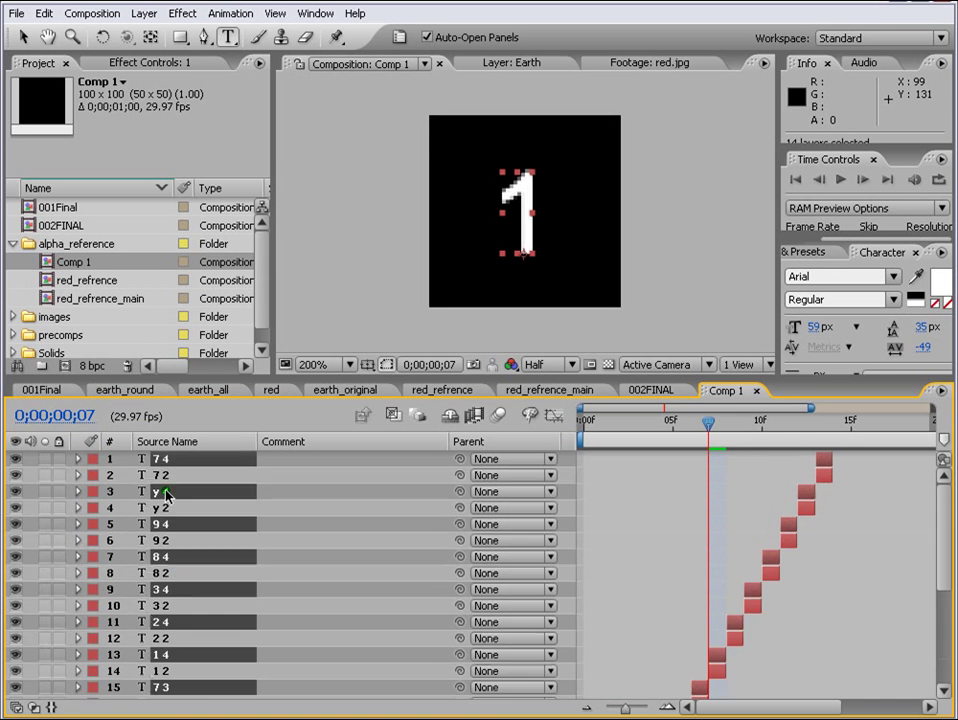
drag(594, 676, 841, 676)
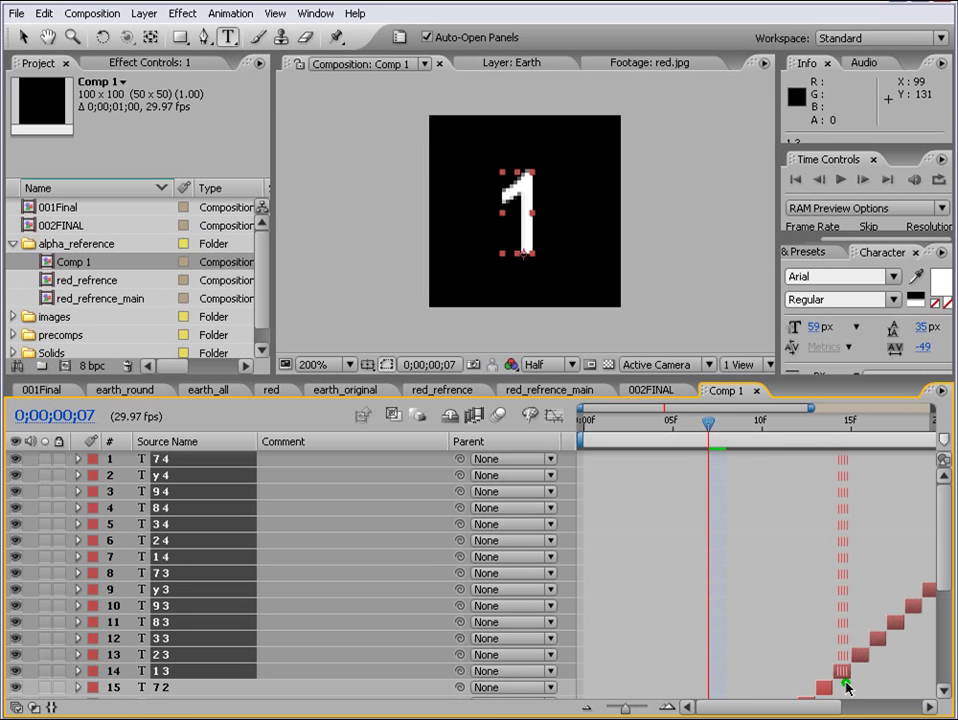
Duplicate the top three layers "7 4", "y 4" and "9 4", place the copies after the sequence's end, and scrub through the result.
drag(628, 708, 606, 708)
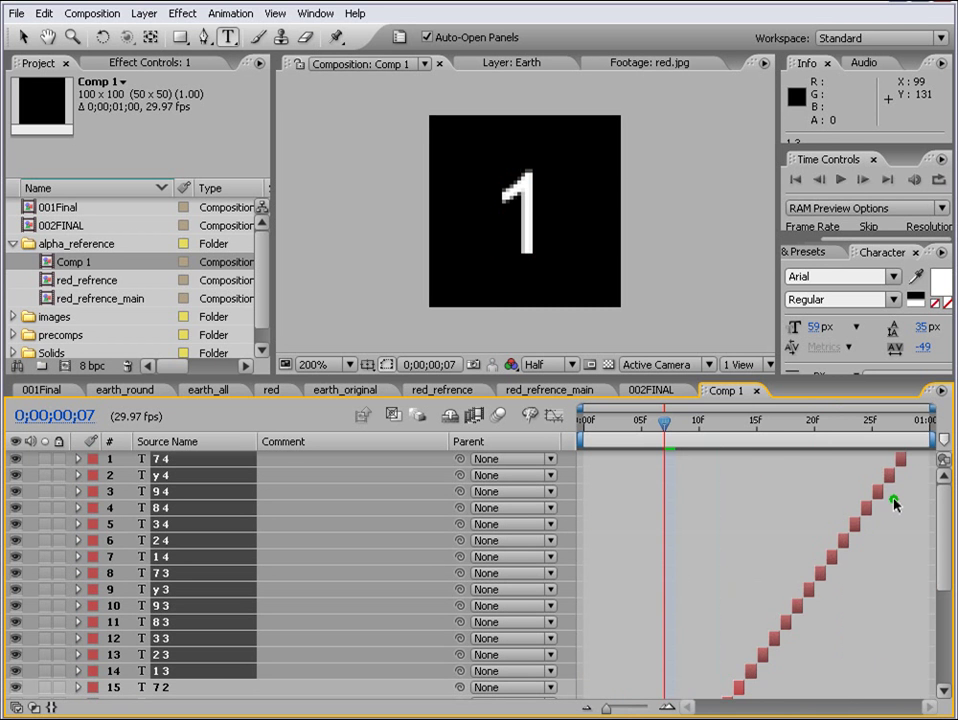
click(895, 502)
click(150, 491)
shift+click(160, 459)
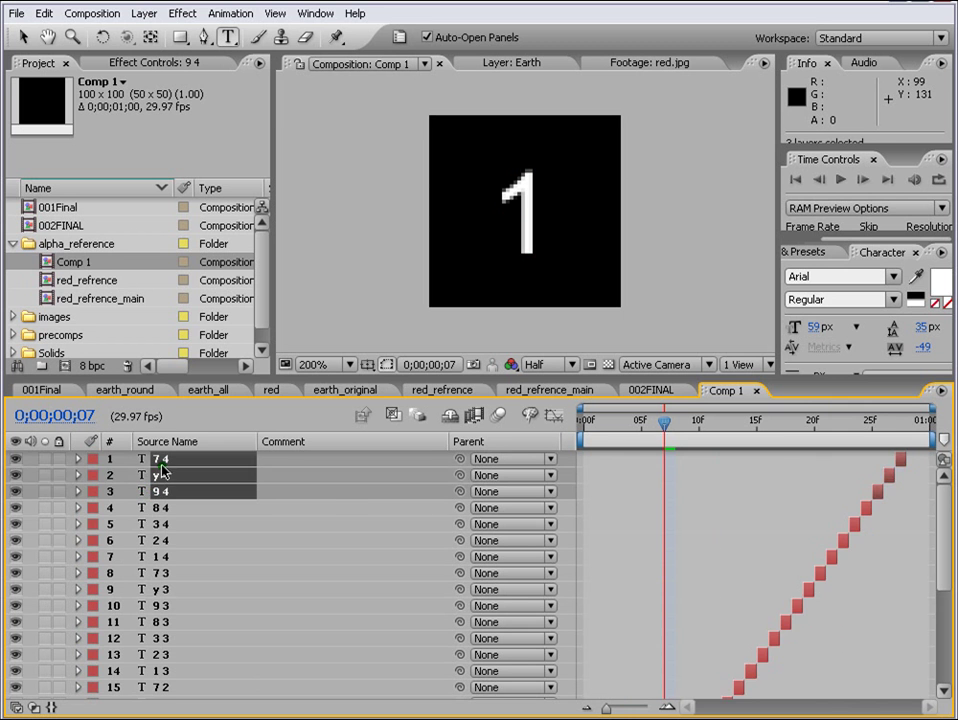
key(ctrl+d)
drag(215, 498, 190, 467)
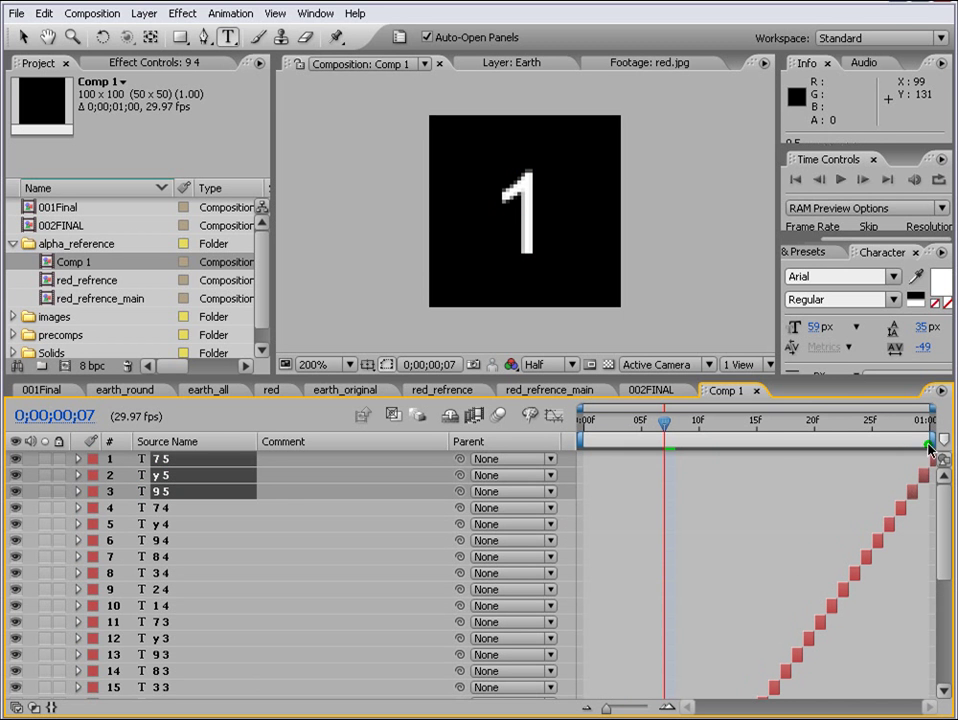
click(882, 428)
drag(882, 430, 697, 430)
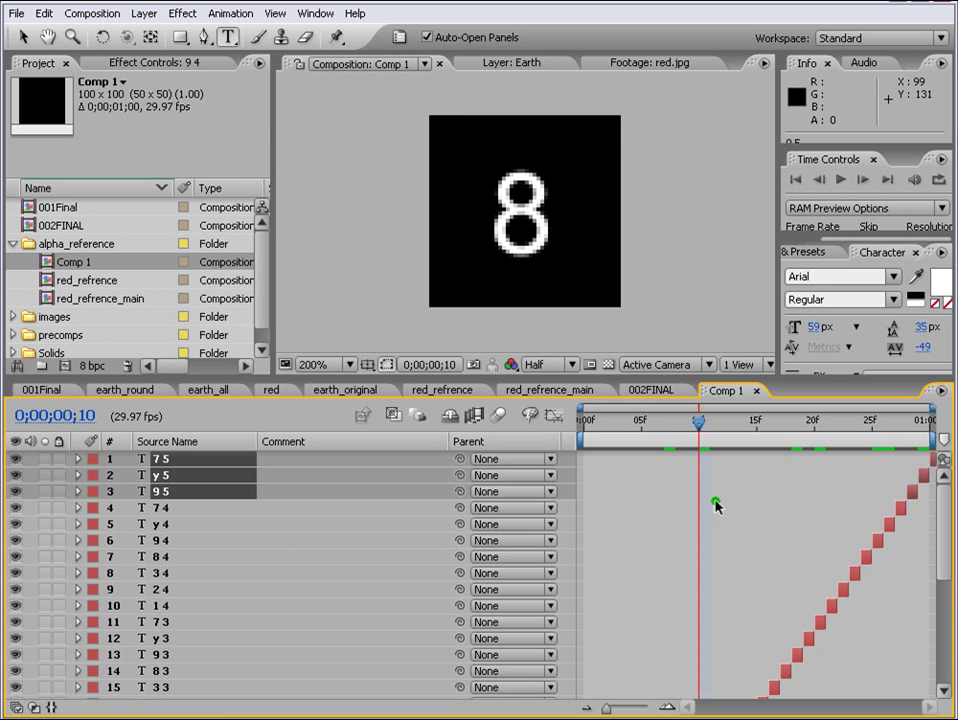
Rename the composition Comp 1 in the project as Text_refernce.
click(80, 263)
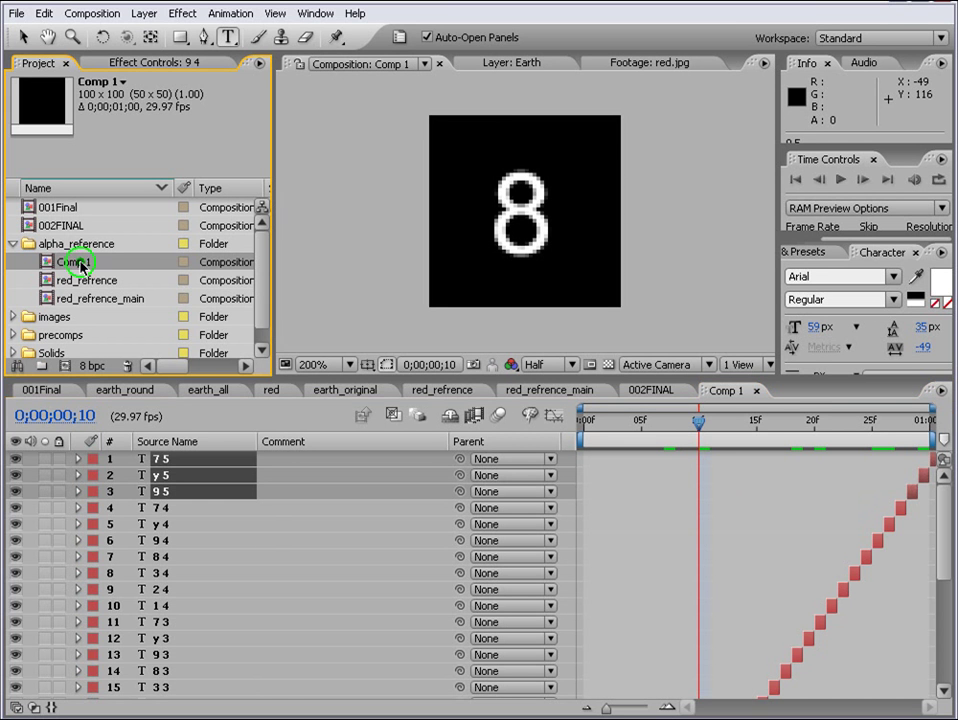
key(Return)
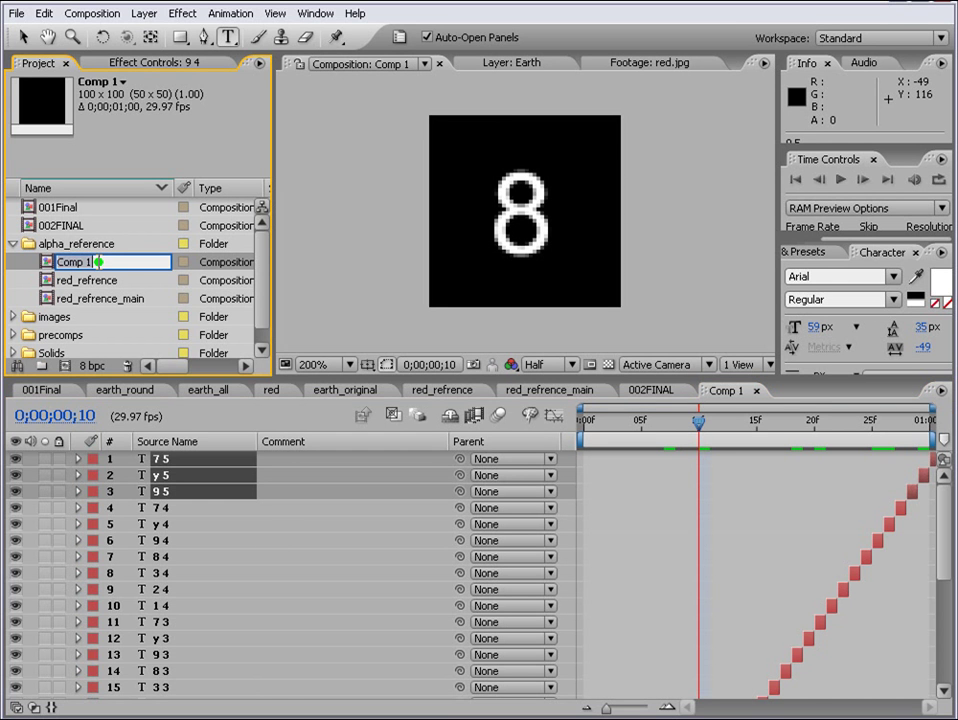
text(Text_refernce)
click(671, 513)
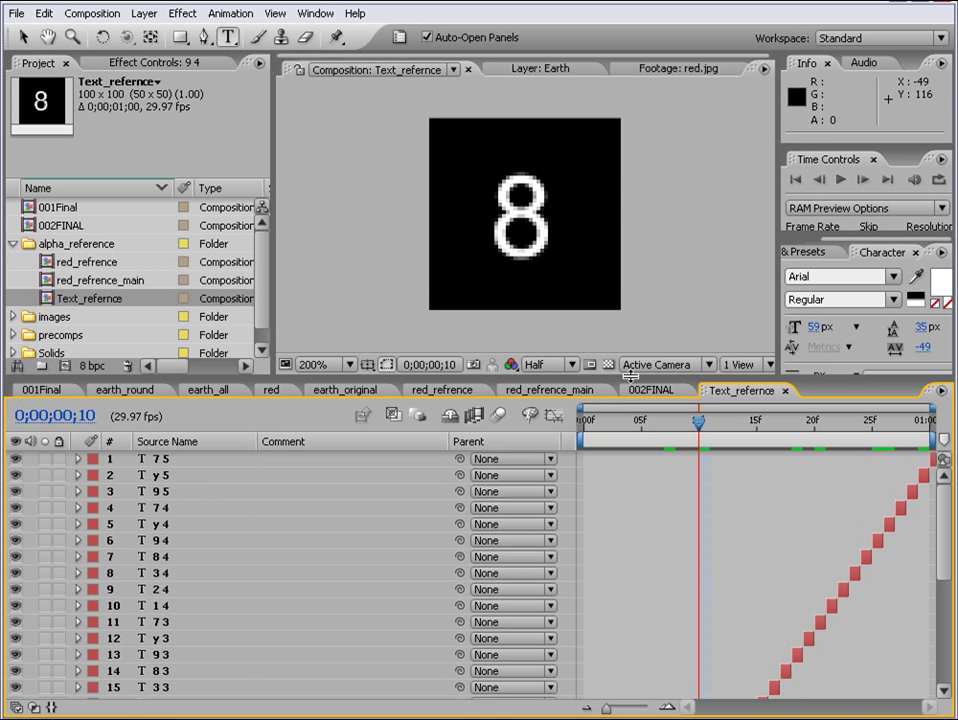
Add a new adjustment layer above all the text layers in Text_refernce.
drag(631, 376, 609, 413)
click(145, 13)
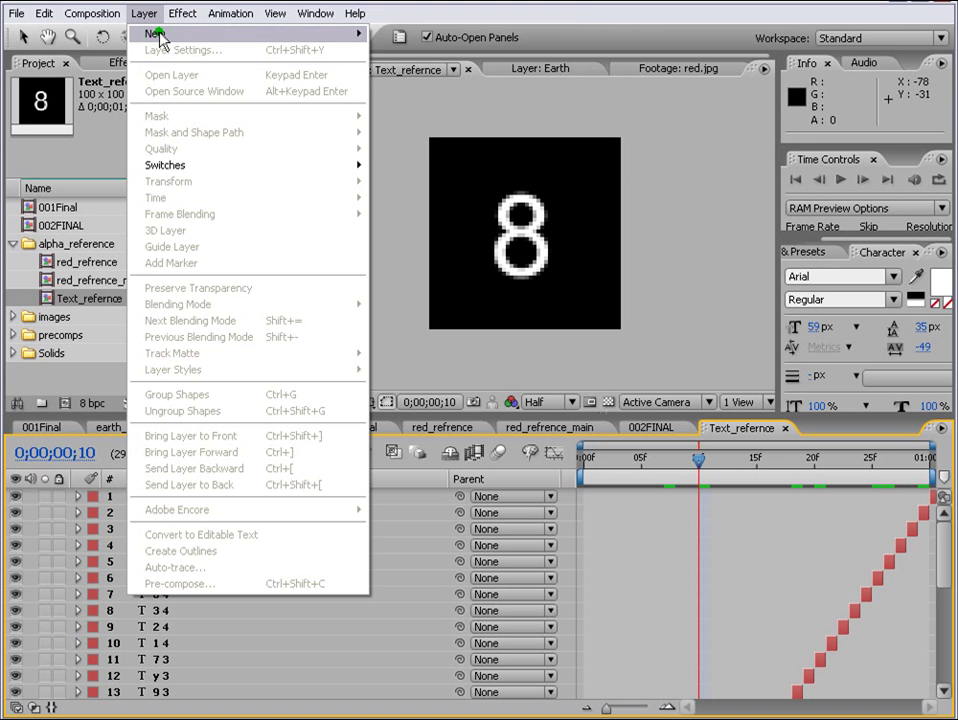
mouse_move(160, 34)
click(402, 131)
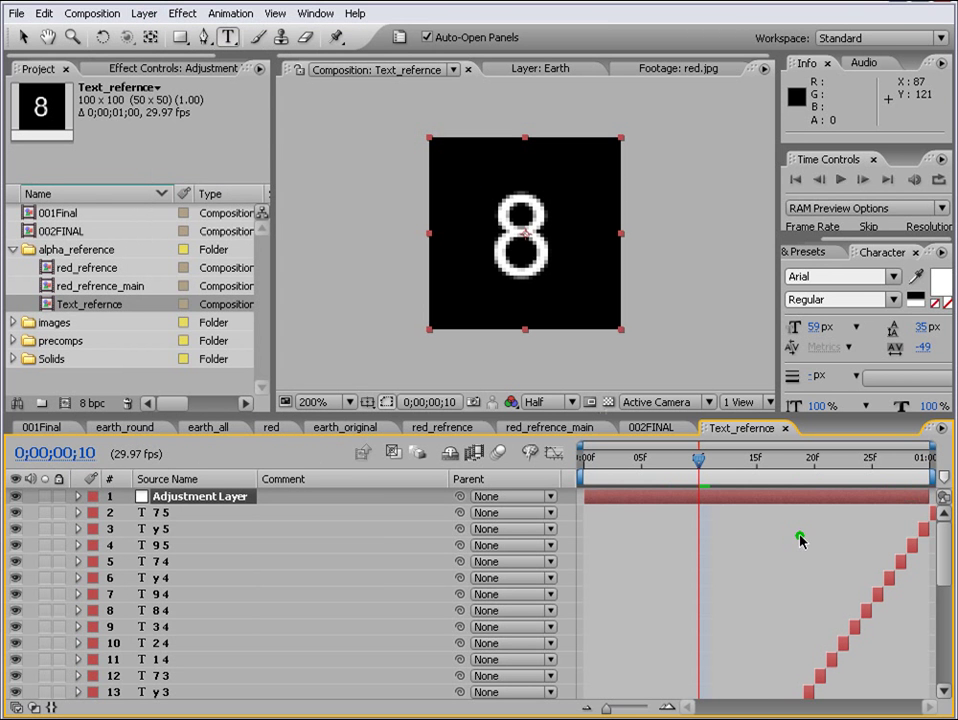
Apply Turbulent Displace to the adjustment layer with Amount 106 and Size 2.
click(810, 255)
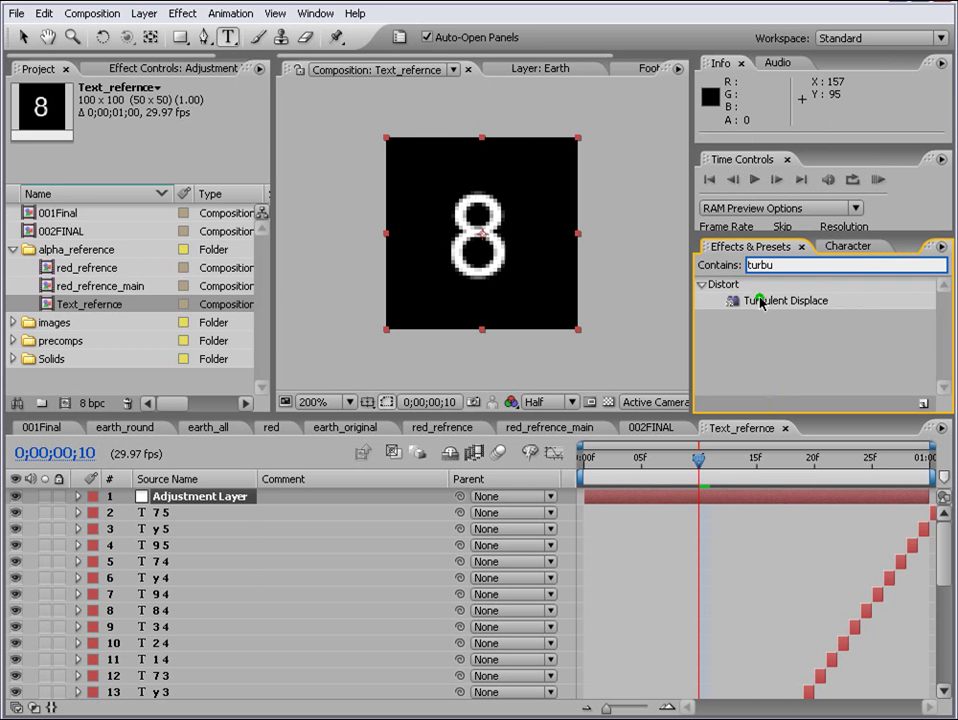
double_click(760, 301)
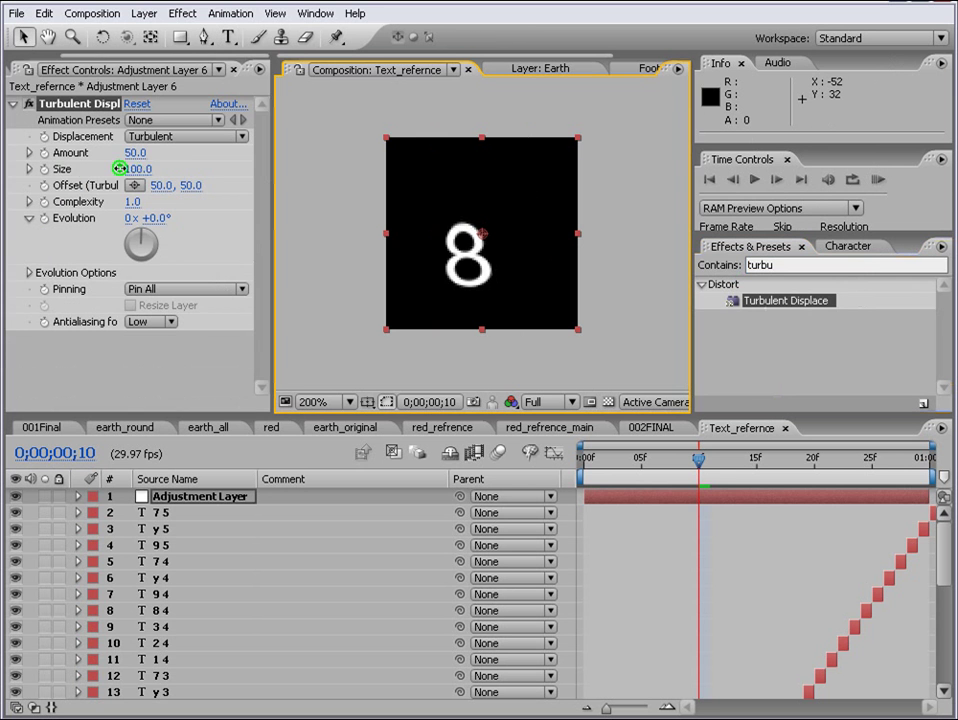
mouse_move(124, 169)
mouse_down()
mouse_move(500, 276)
mouse_move(471, 240)
mouse_move(488, 240)
mouse_move(135, 152)
mouse_move(140, 167)
mouse_move(207, 150)
mouse_move(124, 152)
mouse_move(130, 162)
mouse_move(106, 150)
mouse_up()
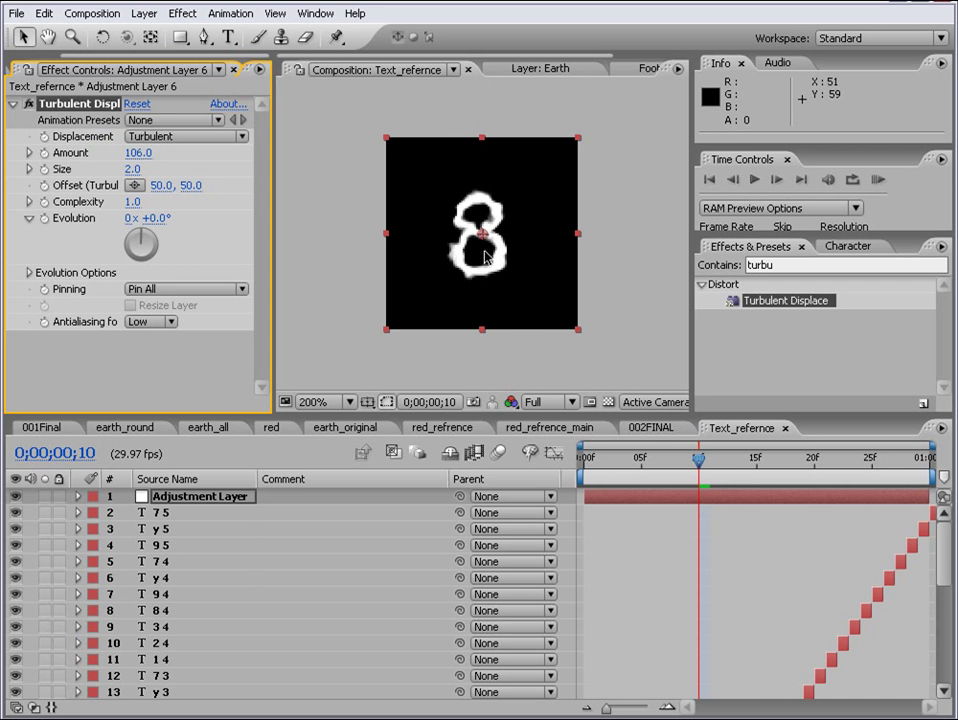
click(595, 531)
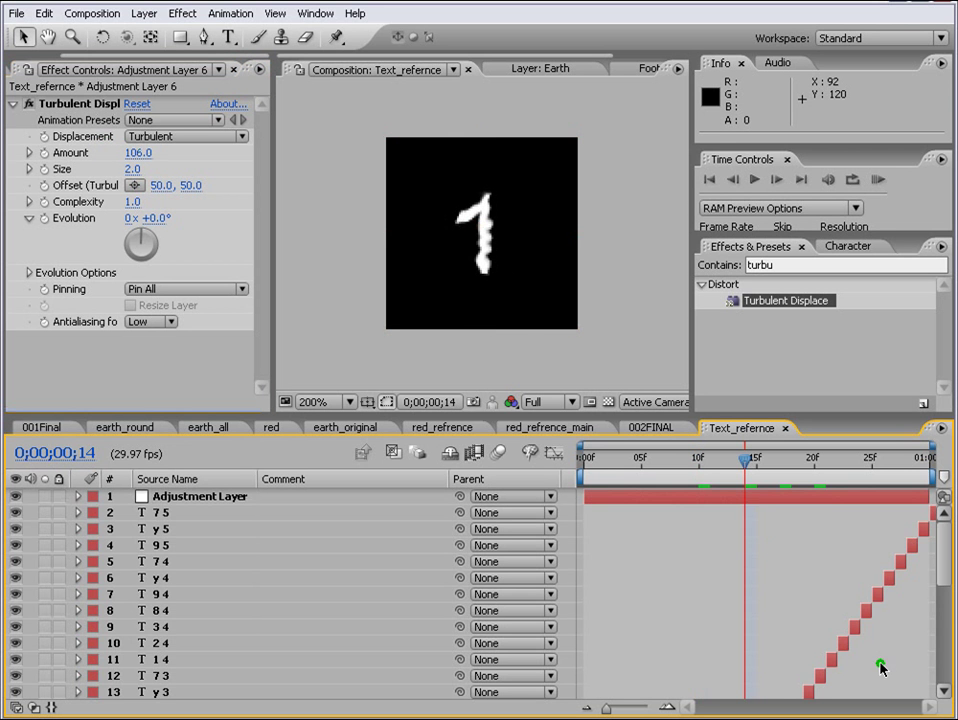
Go to frame 13 and set the rotation of the "7 2" layer to 20°.
drag(943, 559, 950, 627)
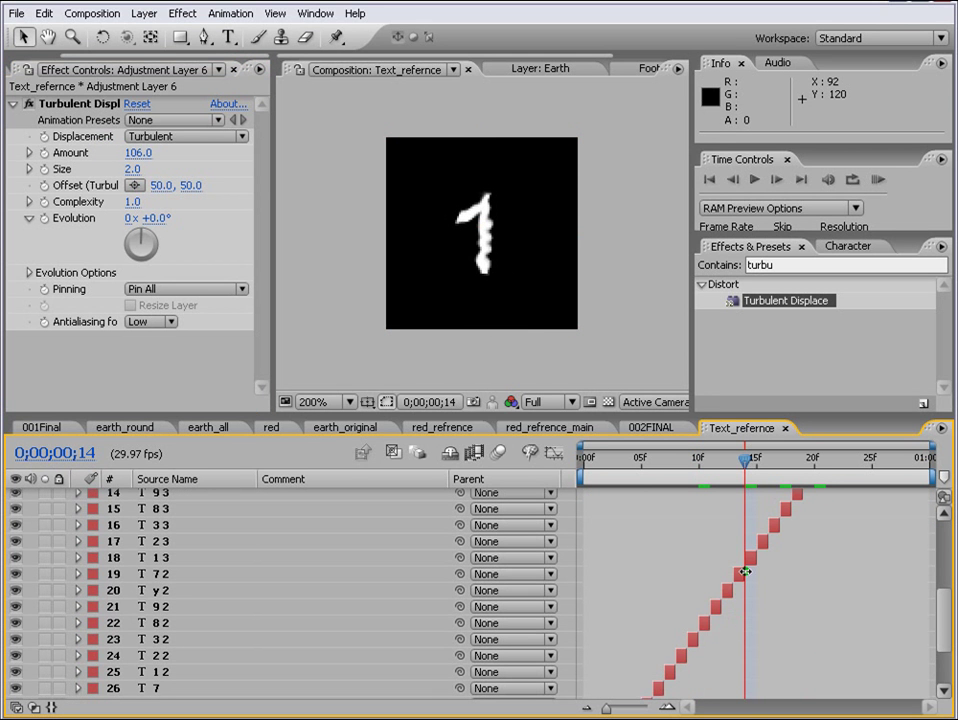
click(737, 463)
click(733, 577)
click(190, 574)
key(r)
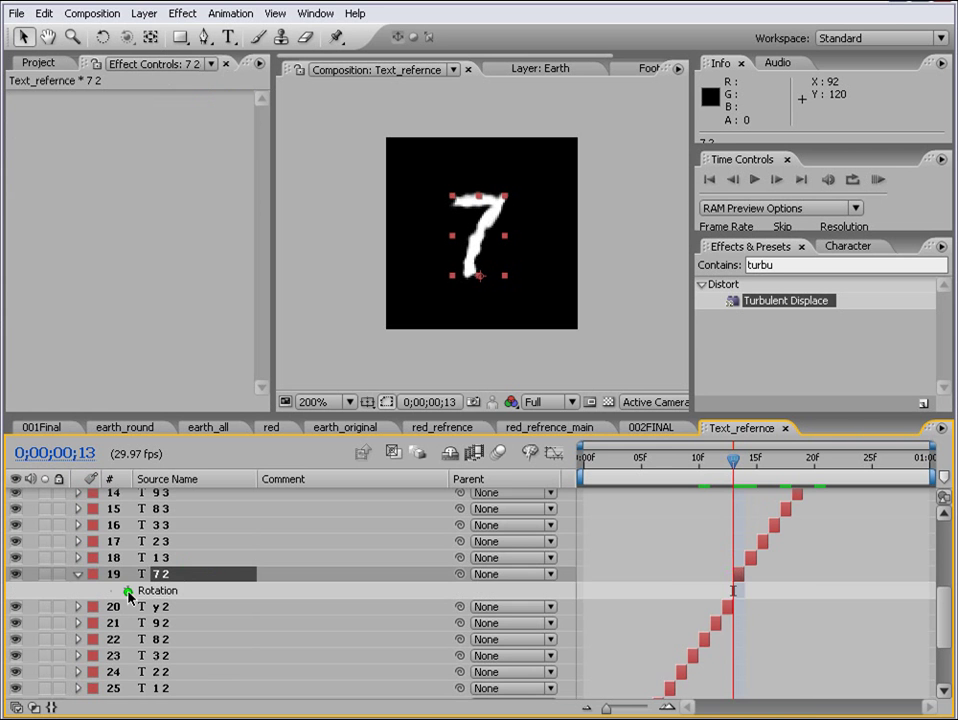
key(F4)
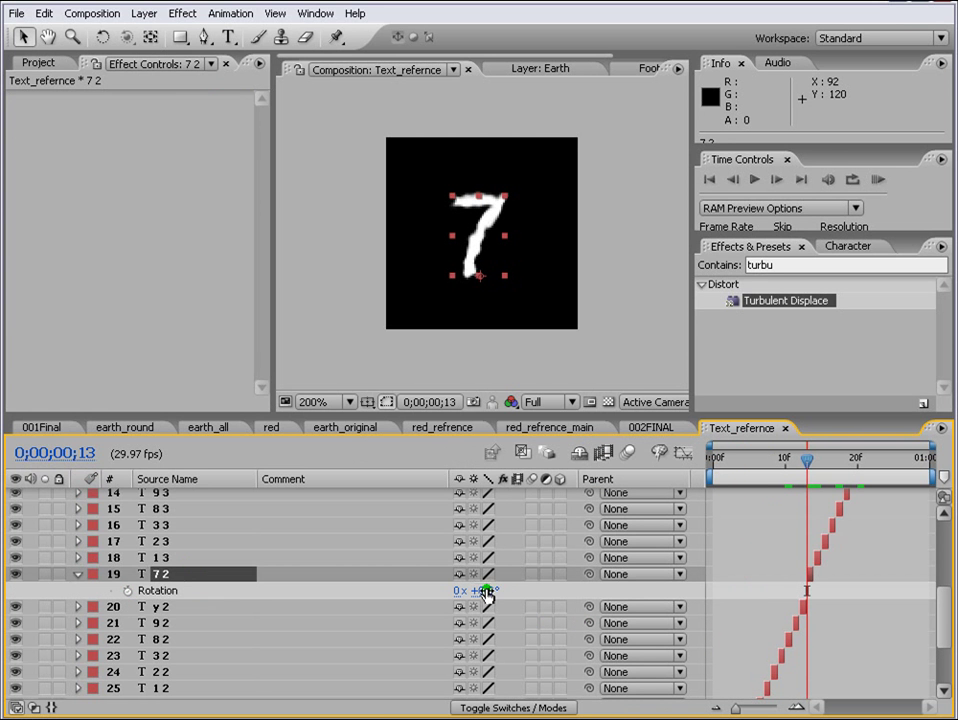
drag(487, 595, 513, 594)
Set the rotation of the "3 3" layer to 29° and the "9 3" layer to -5°.
click(150, 525)
key(r)
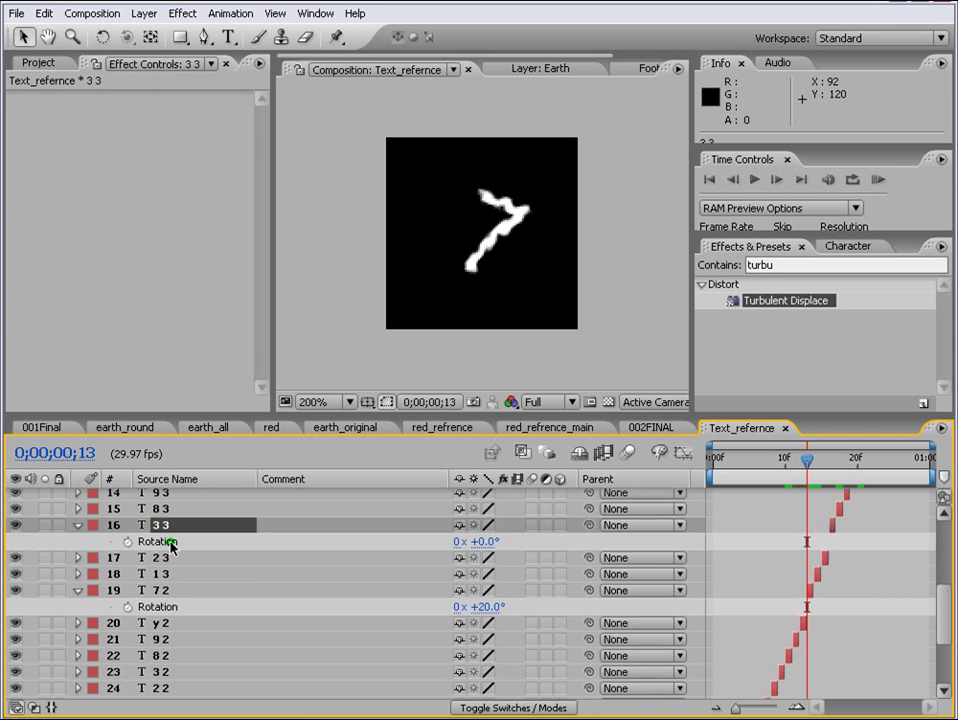
drag(483, 546, 456, 509)
click(160, 500)
key(r)
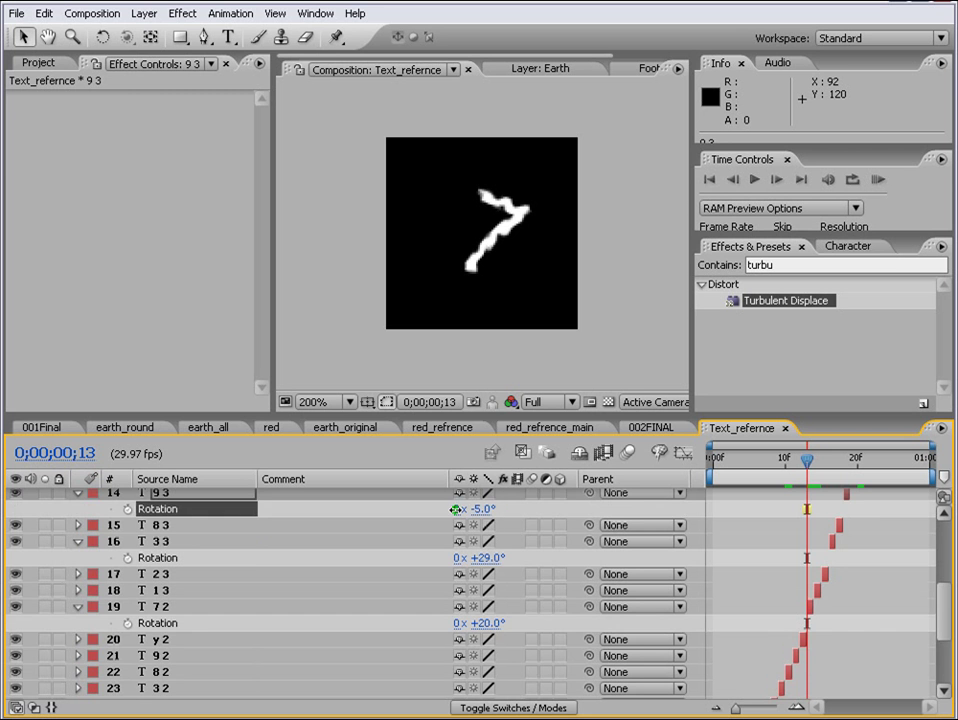
Set the rotation of the "2 2" layer to -40°, check it at frame 8, and collapse the rotation properties.
scroll(329, 665, down, 2)
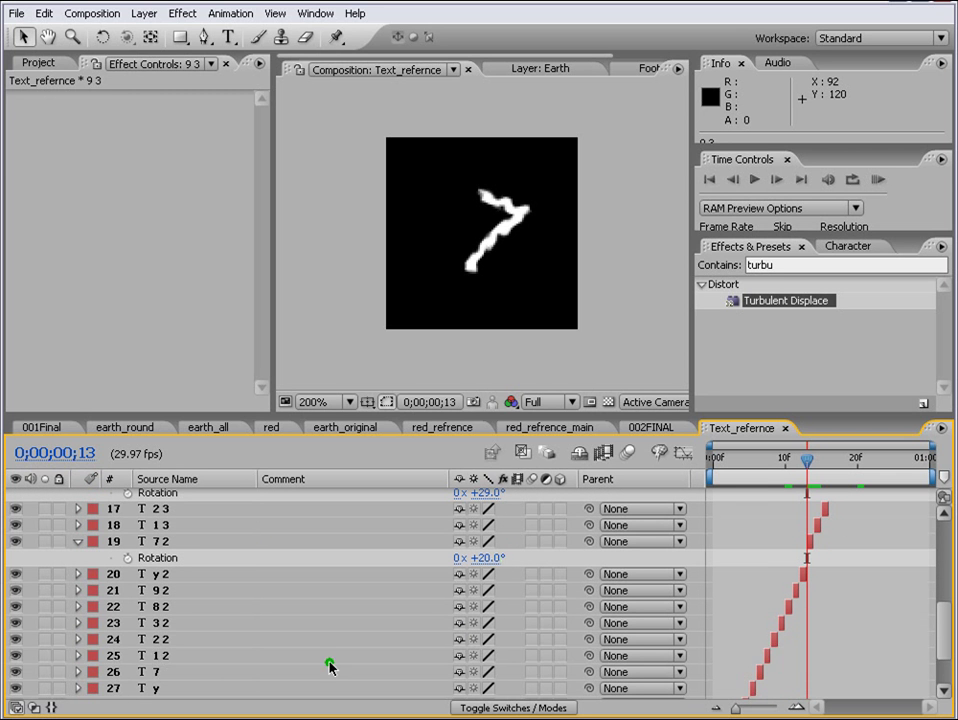
click(360, 639)
key(r)
drag(470, 656, 428, 675)
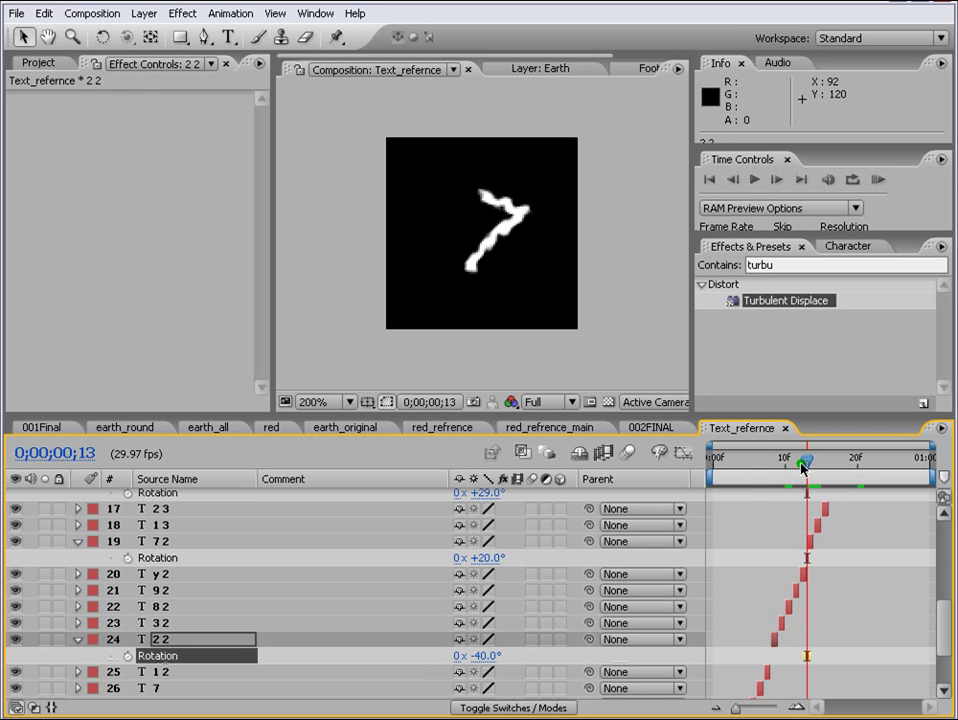
drag(805, 467, 765, 470)
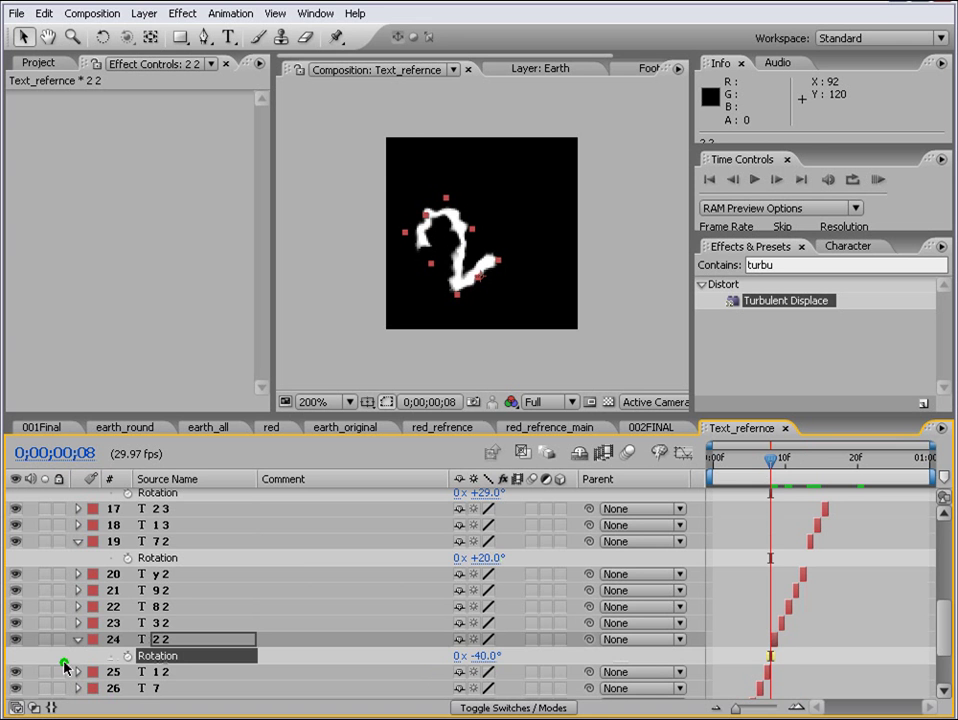
click(77, 639)
click(77, 541)
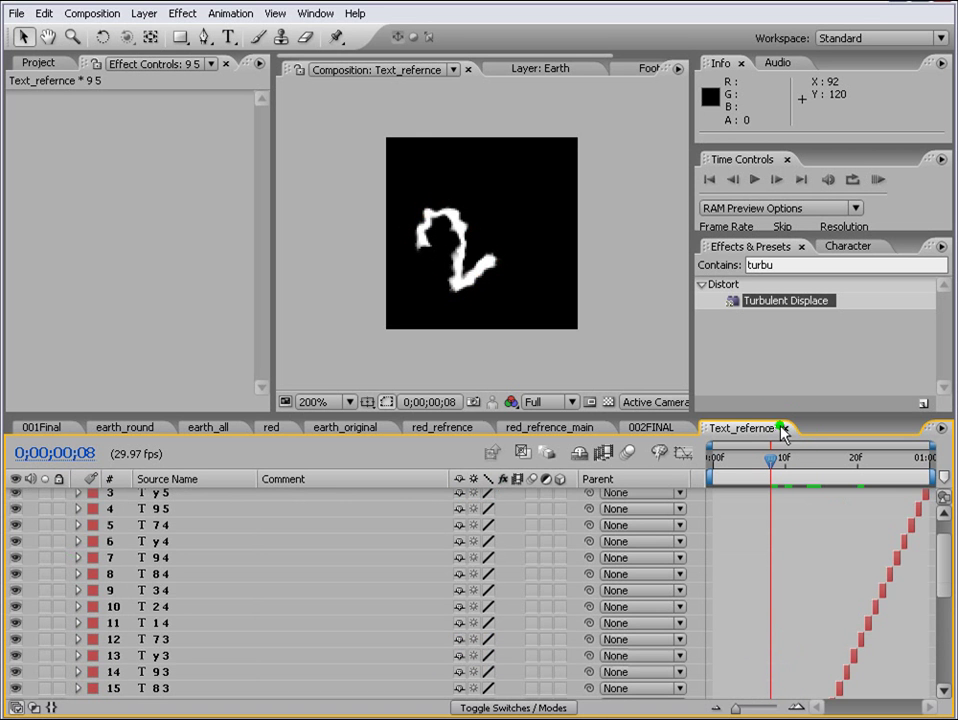
Place the Text_refernce composition below the other layers in 002FINAL and hide it.
click(645, 428)
click(213, 177)
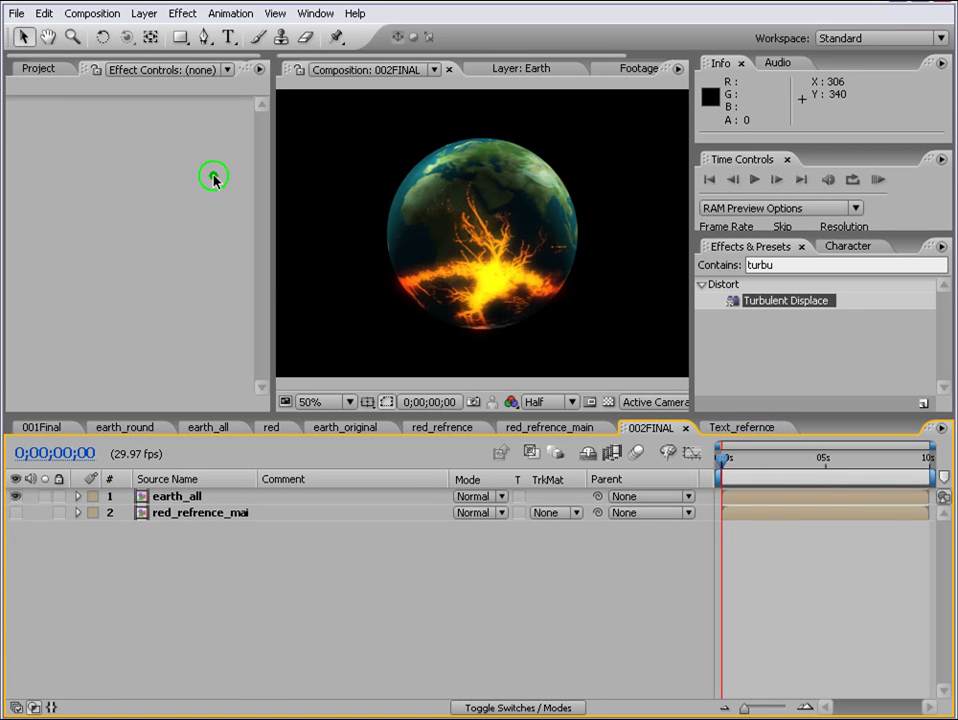
click(32, 69)
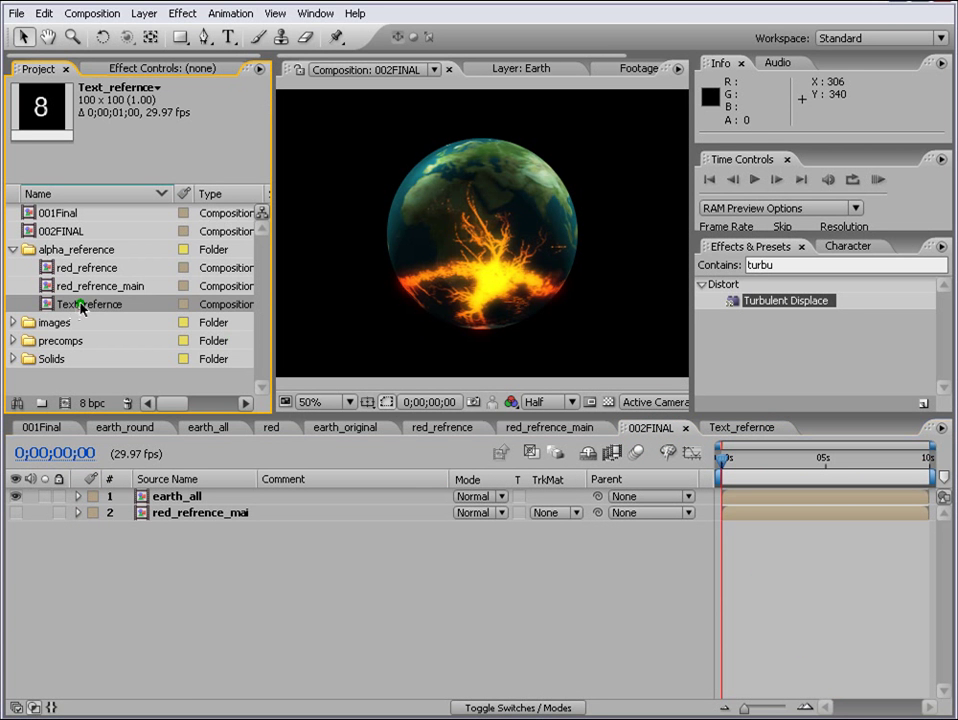
drag(71, 310, 150, 548)
click(18, 529)
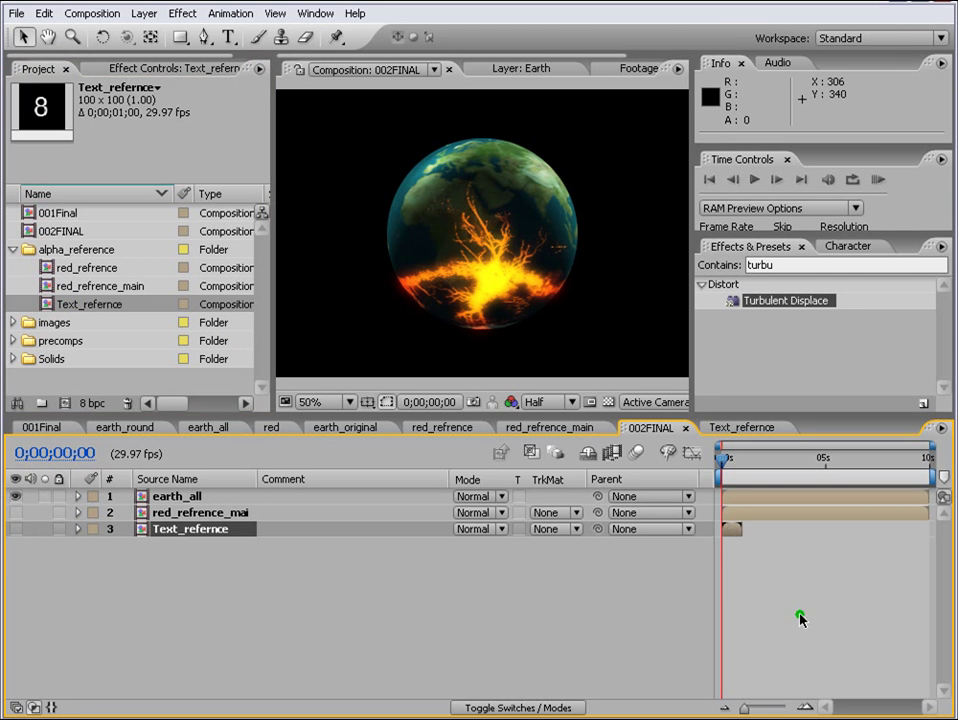
Create a new 1200 × 600 pixel orange solid named particles in the 002FINAL composition.
click(798, 618)
drag(692, 200, 772, 197)
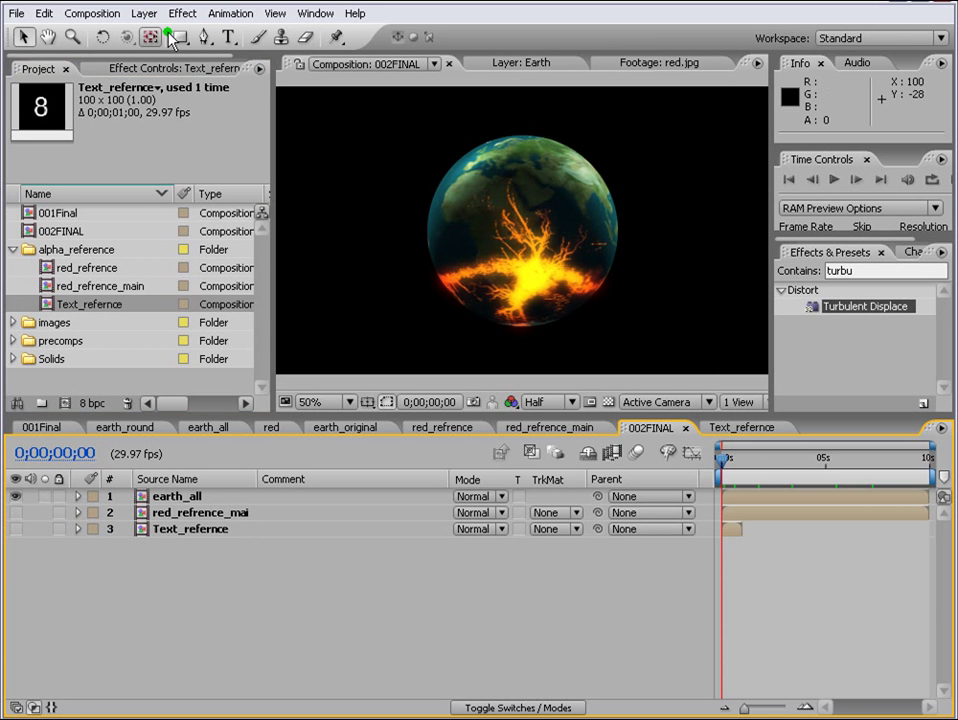
click(143, 13)
mouse_move(160, 33)
click(405, 49)
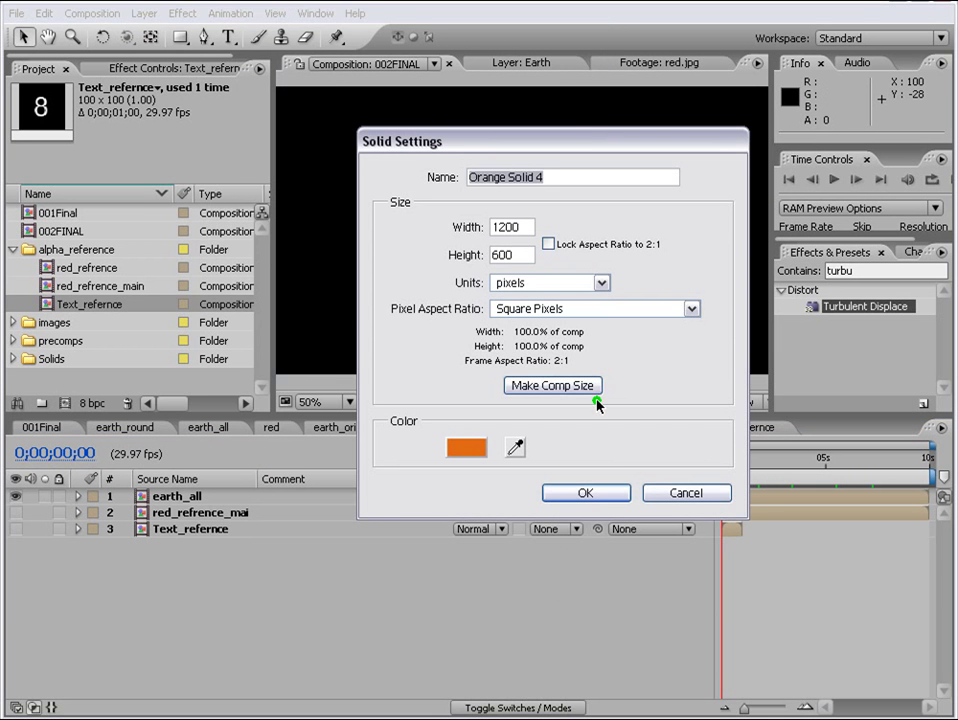
text(partic)
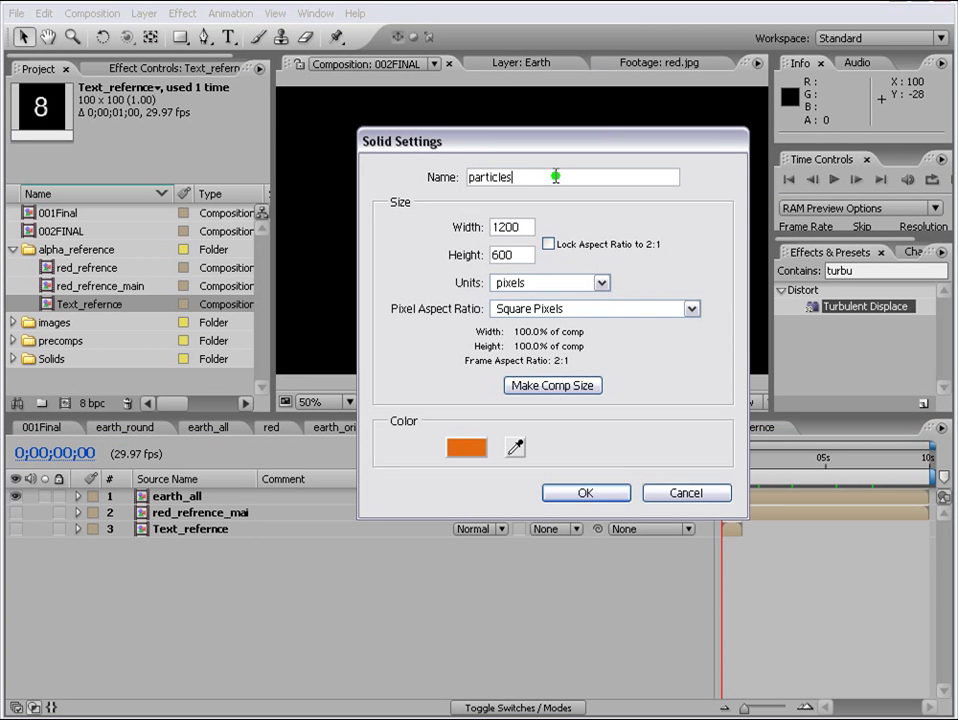
text(les)
click(590, 493)
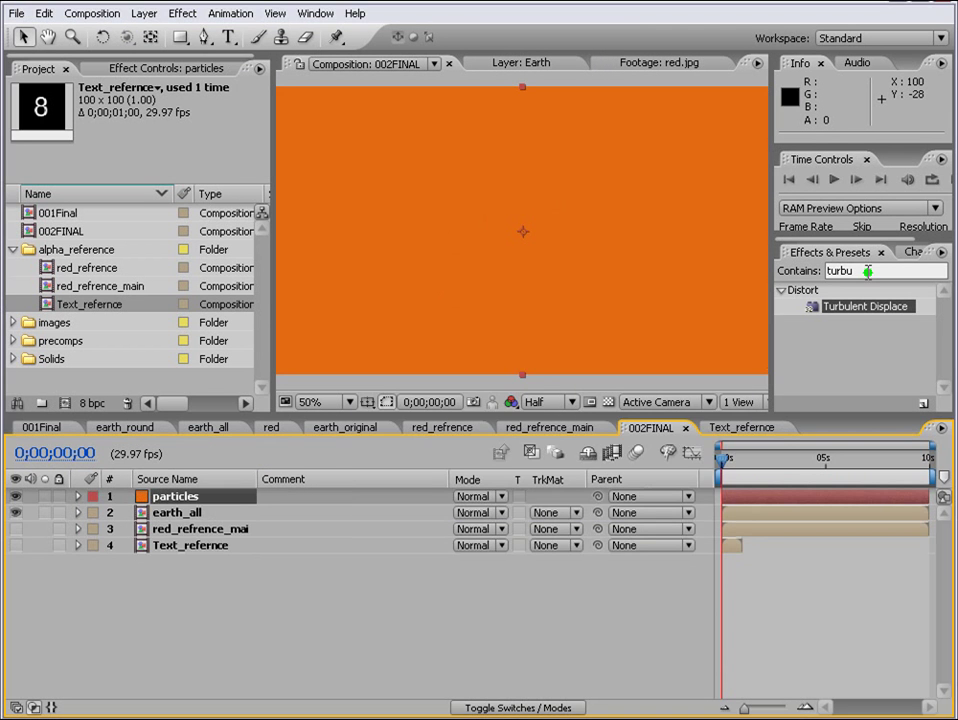
Find the Trapcode Particular effect and apply it to the particles layer.
click(868, 271)
text(part)
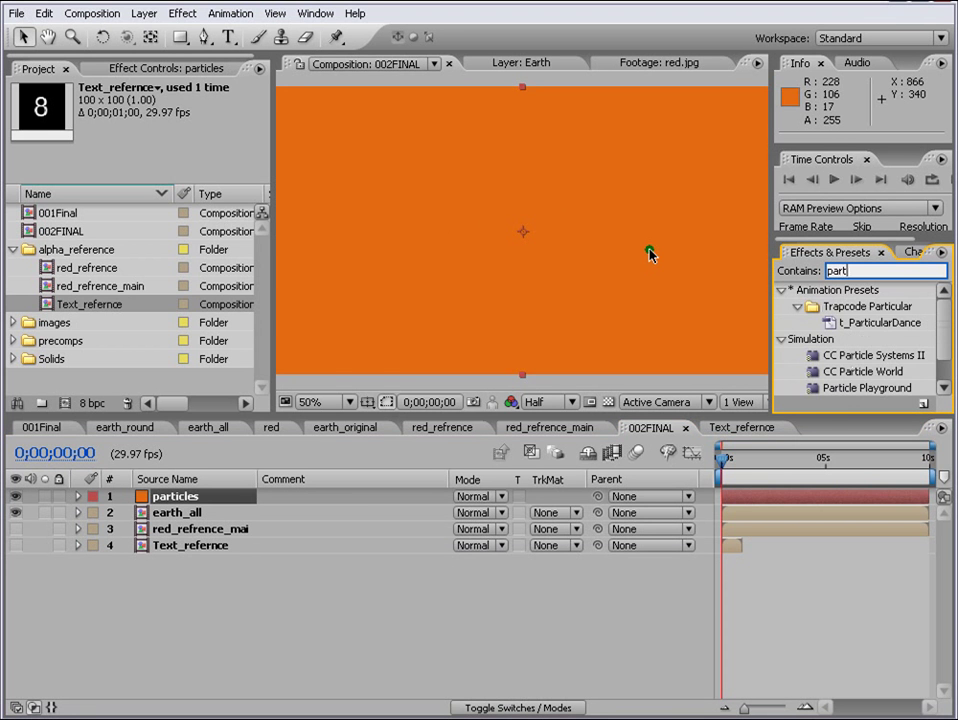
scroll(840, 352, down, 1)
drag(838, 388, 775, 497)
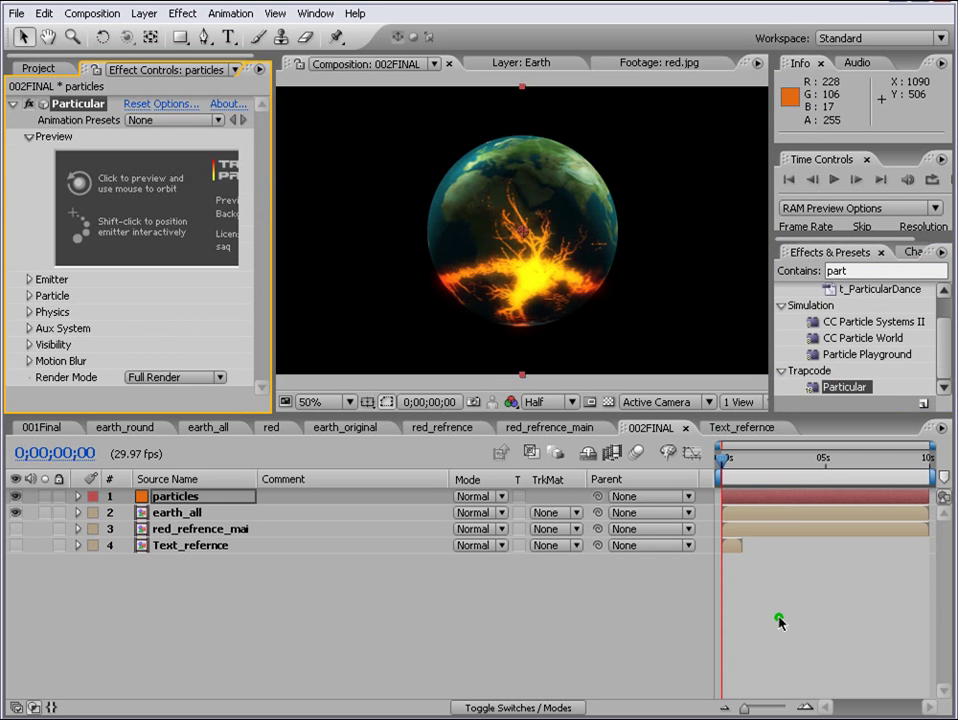
Set Particular's emitter type to Layer and try to use red_refrence_main as the emitter layer.
click(28, 153)
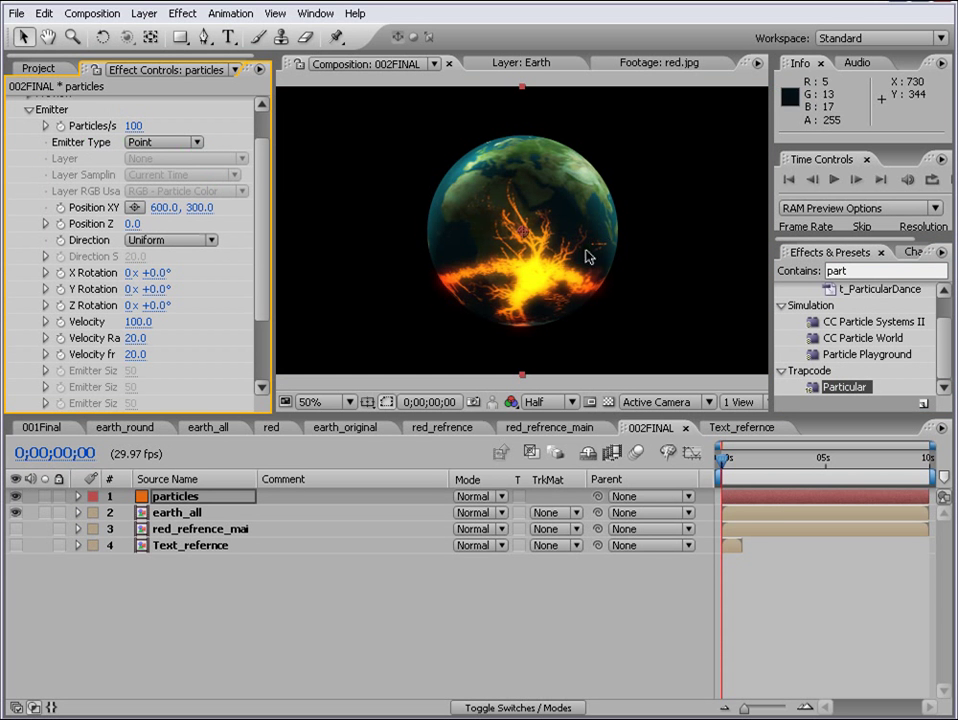
click(197, 146)
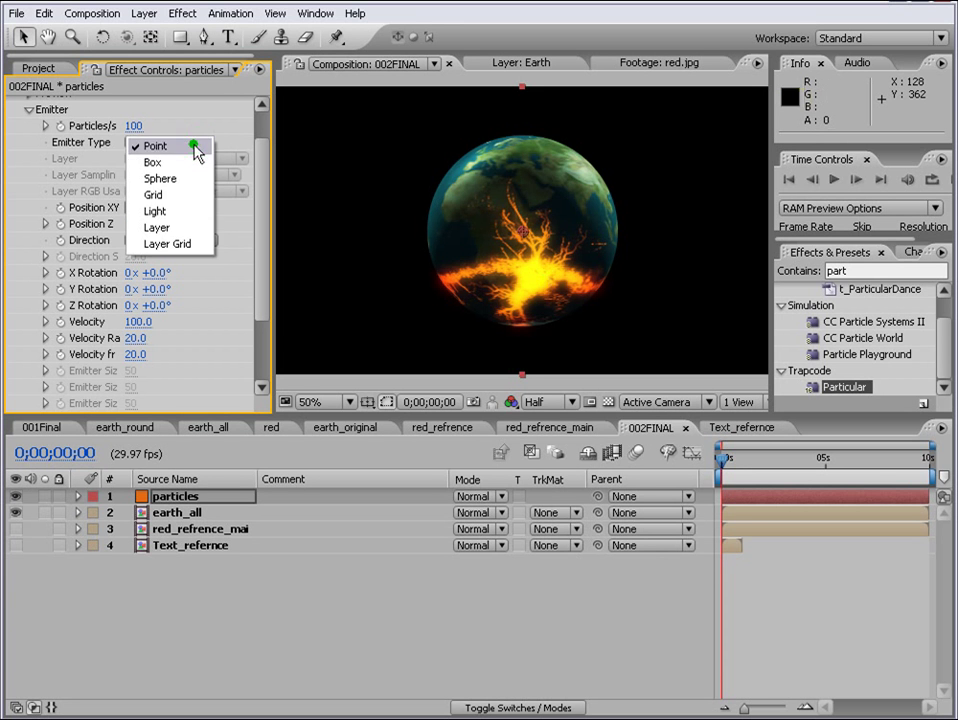
click(180, 228)
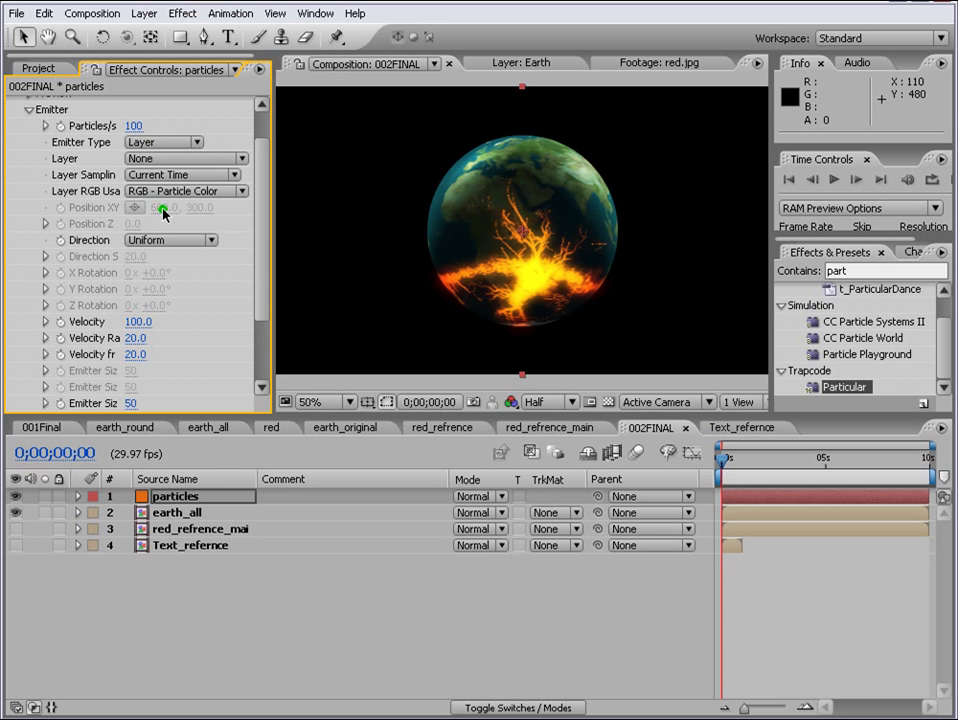
click(240, 160)
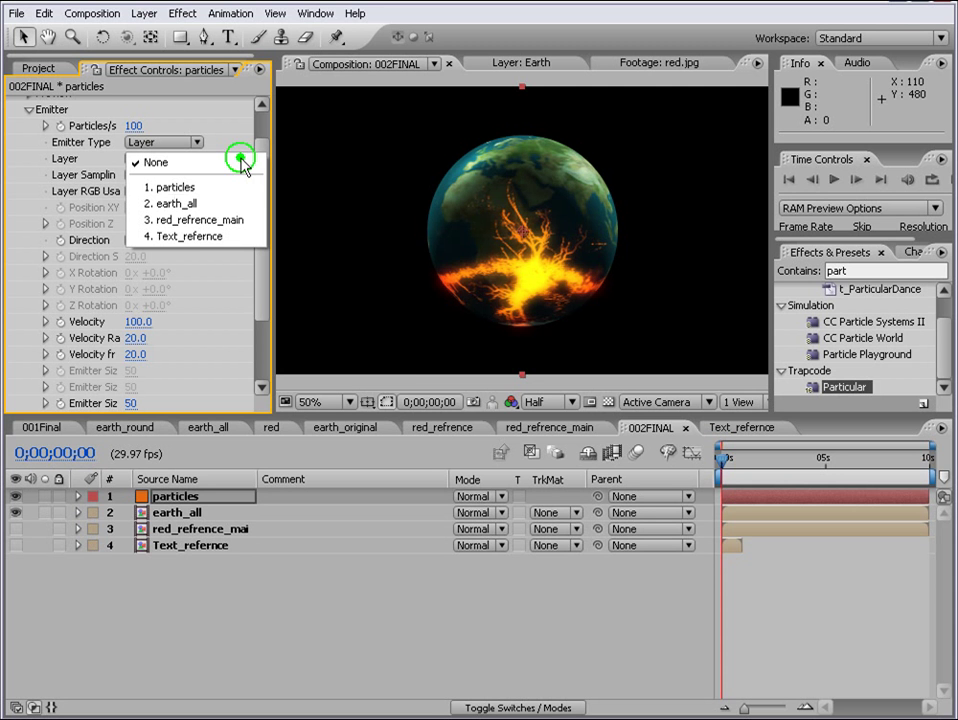
click(200, 221)
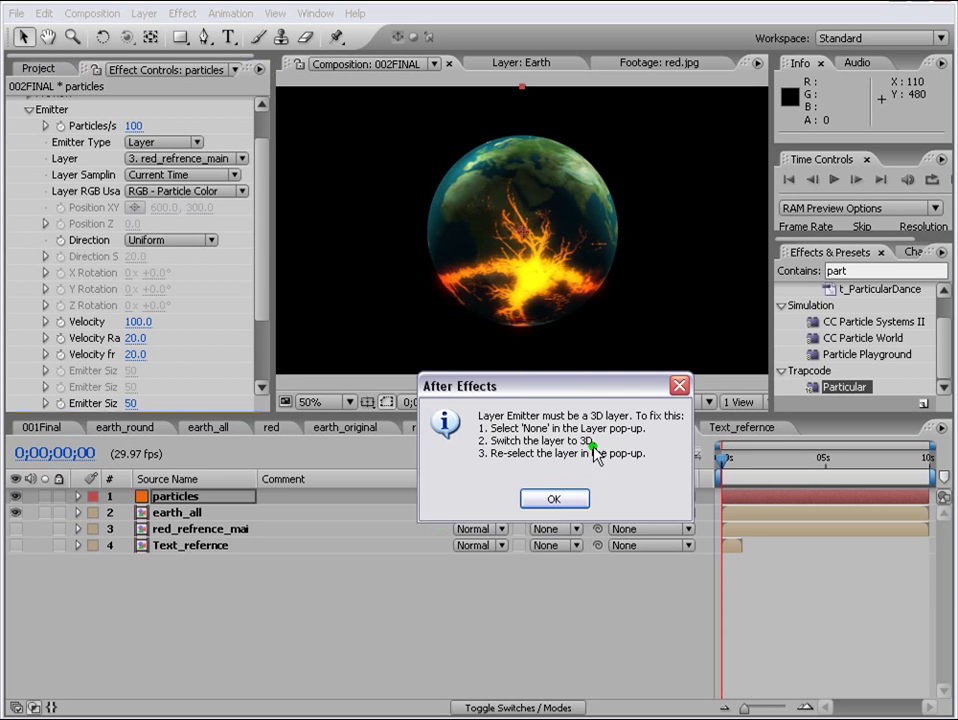
click(553, 498)
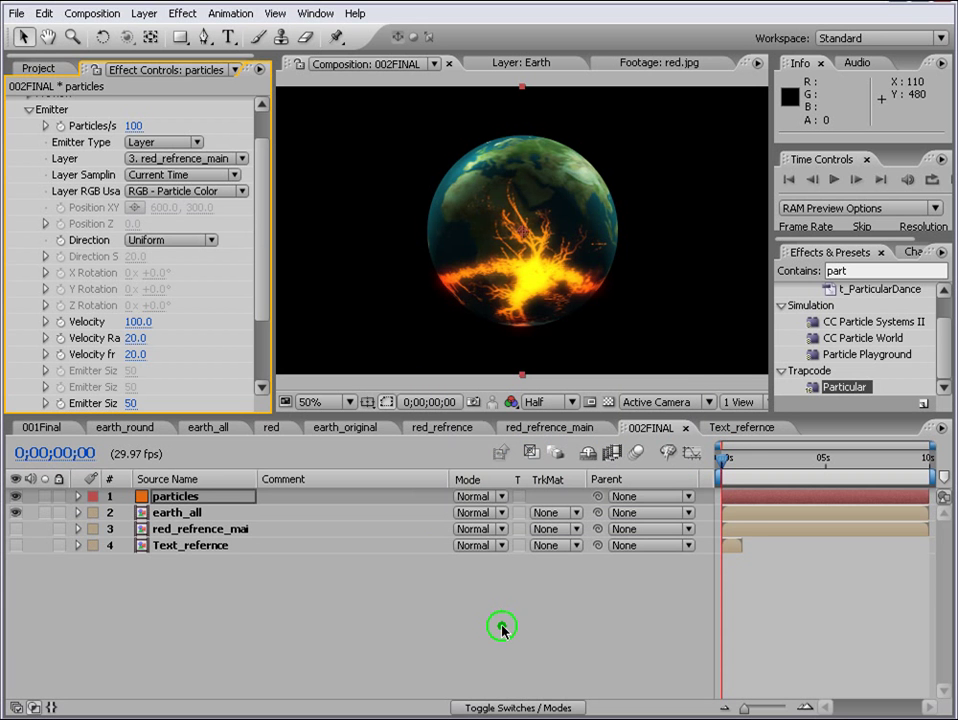
Widen the source name column and make the red_refrence_main layer 3D.
click(167, 530)
drag(259, 479, 275, 481)
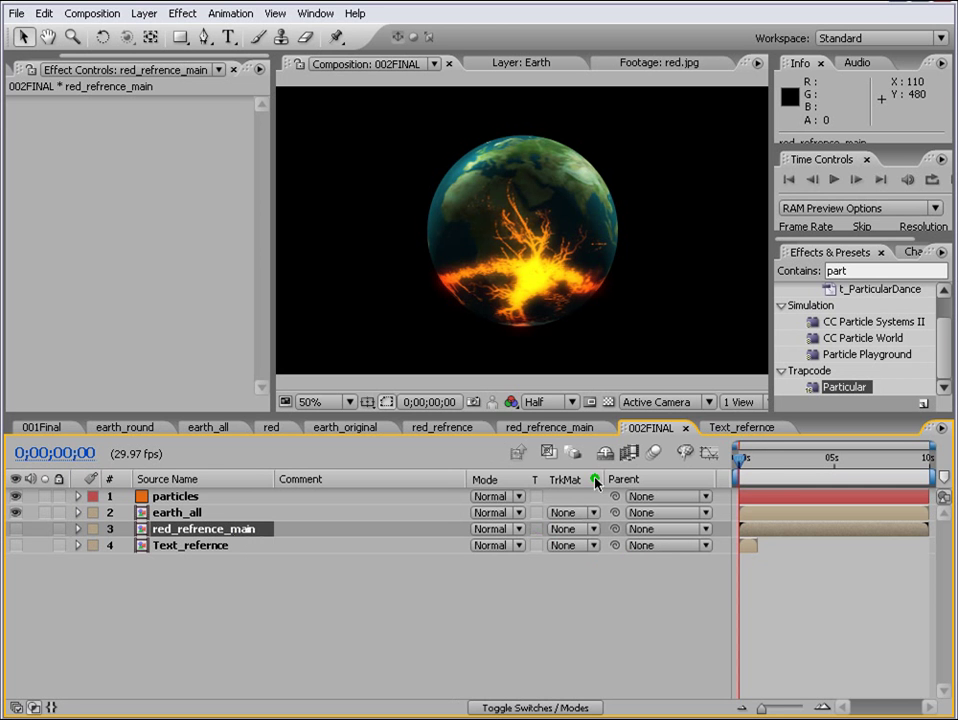
key(F4)
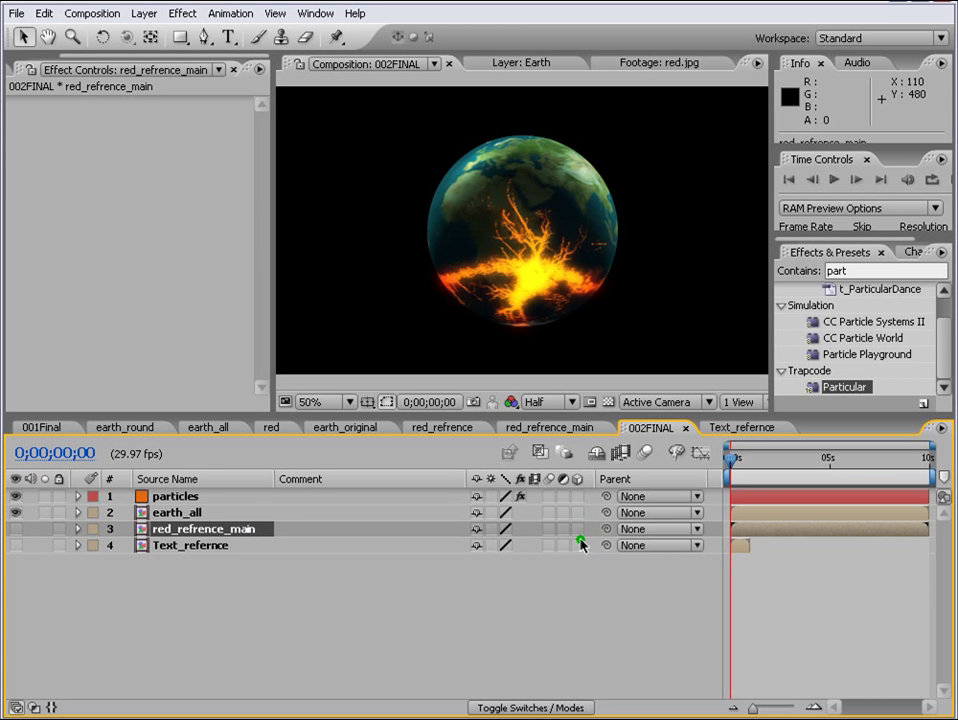
click(576, 529)
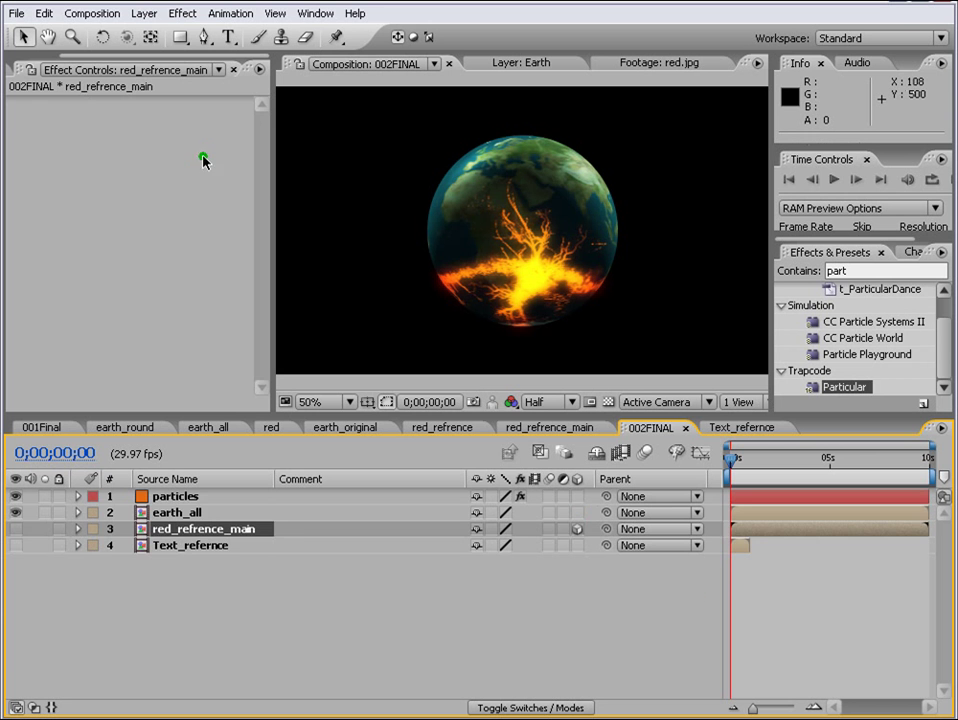
Reset the emitter layer of Particular to None and reselect red_refrence_main as its source.
click(163, 492)
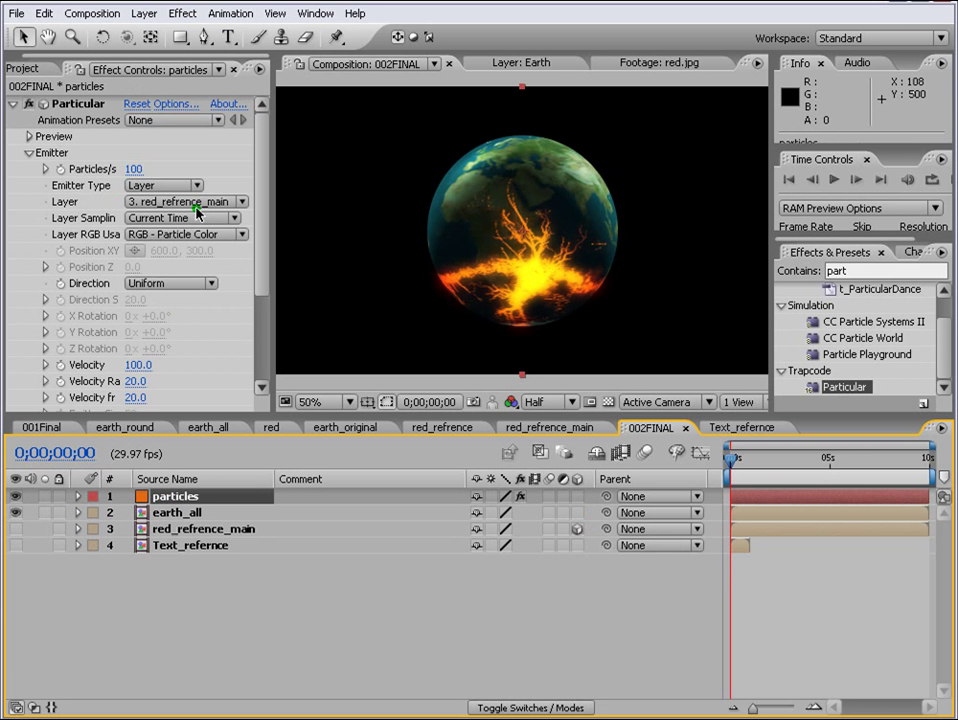
click(219, 202)
click(195, 147)
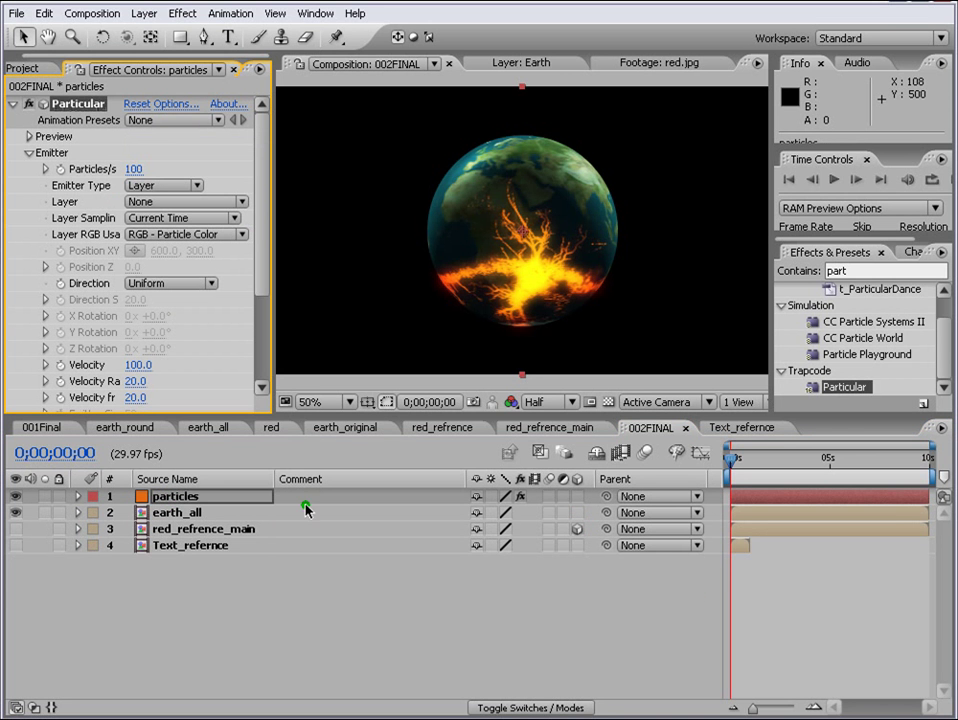
click(203, 203)
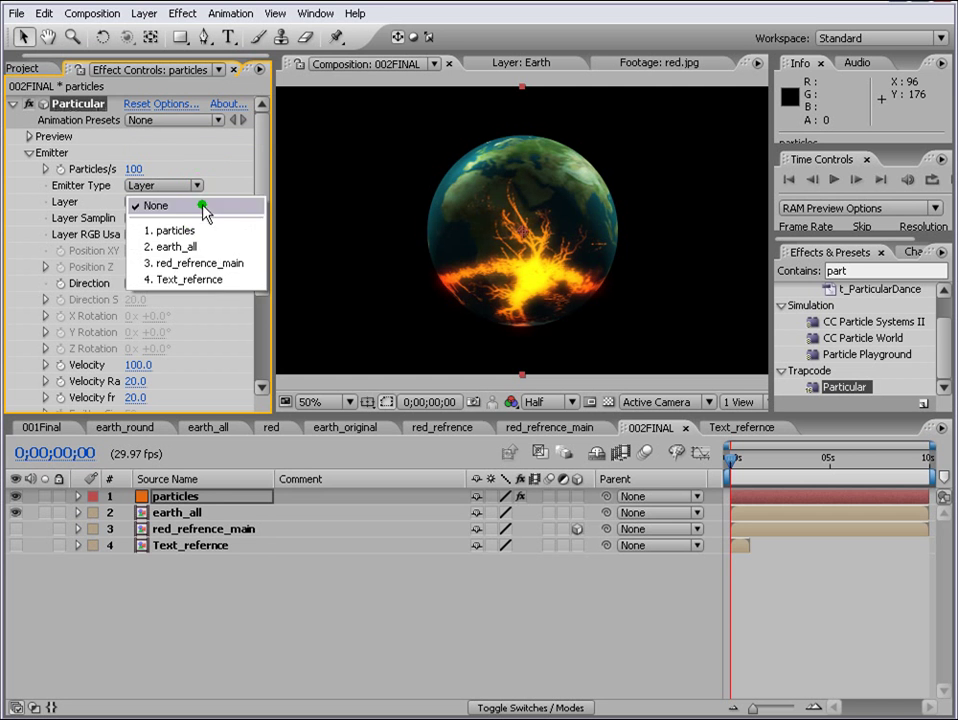
click(212, 266)
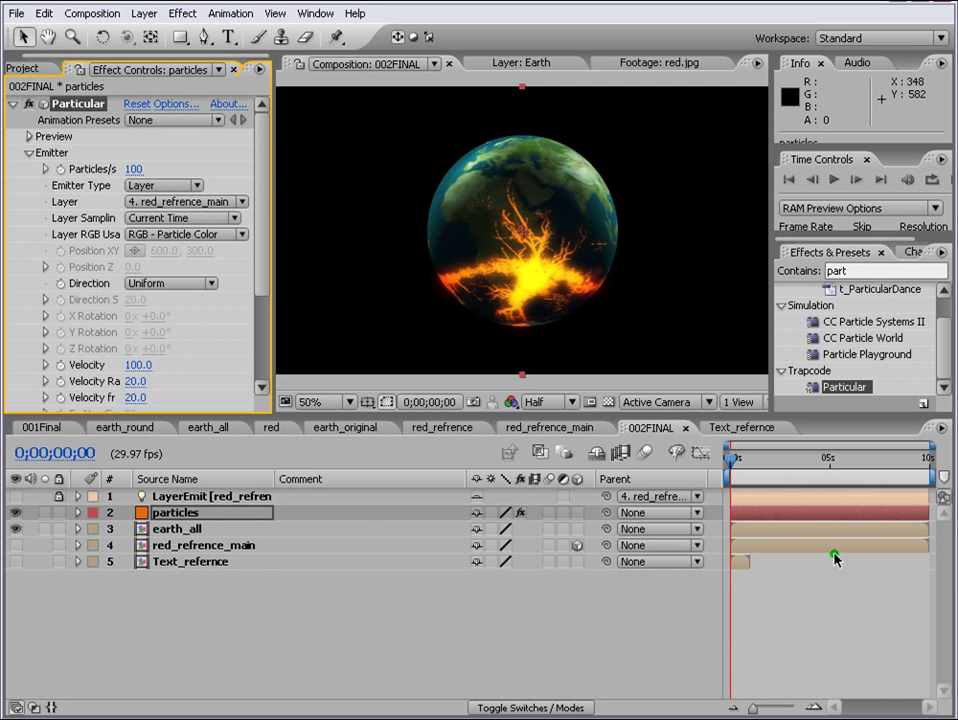
At 0;00;03;14, set the emitter's velocity, velocity random and velocity from motion to 0.
click(801, 541)
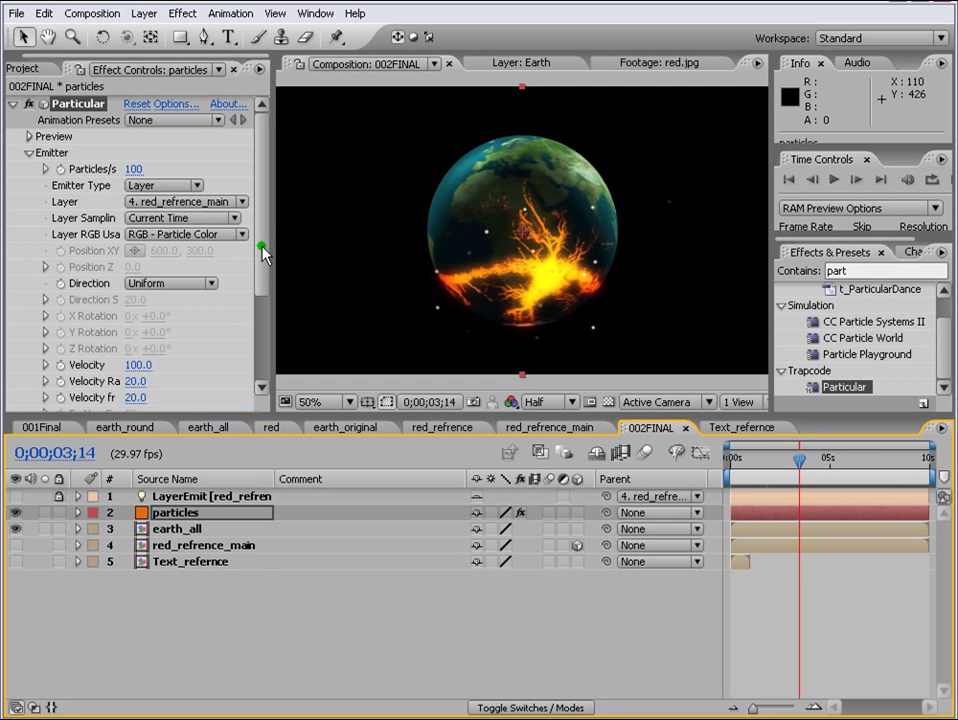
drag(262, 250, 263, 314)
click(137, 262)
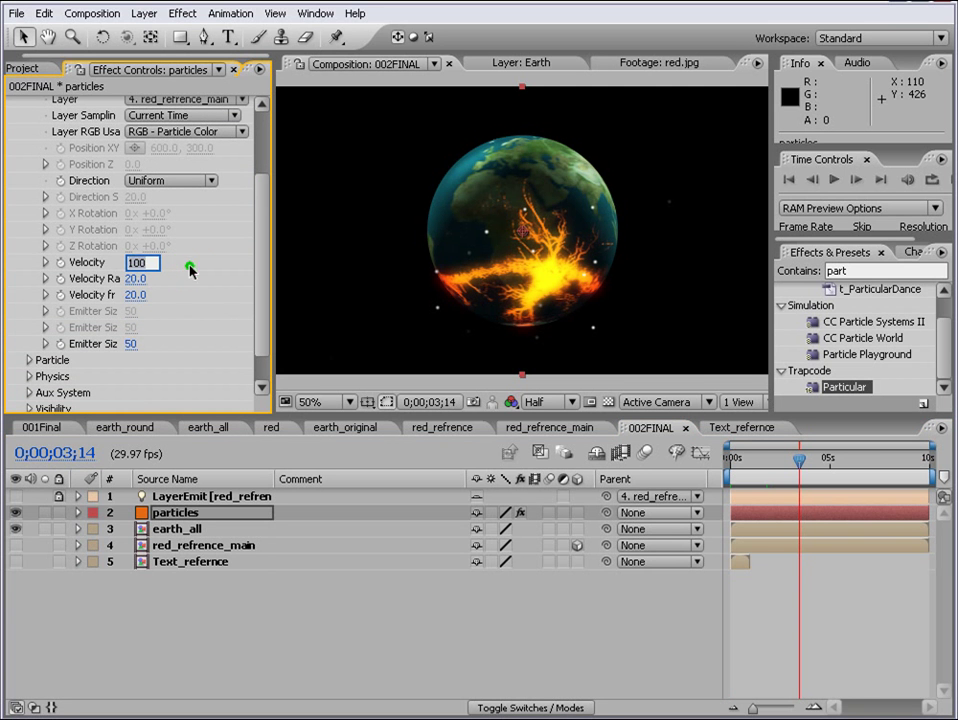
text(0)
key(Tab)
text(0)
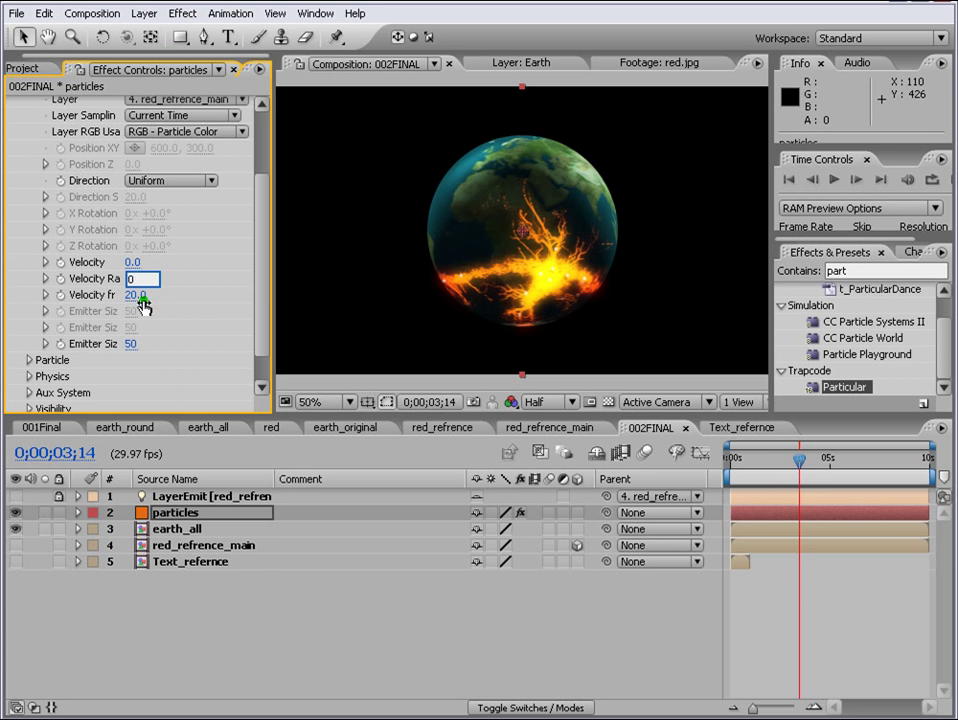
key(Tab)
text(0)
key(Return)
Raise the emitter's particles per second to about 11280 and RAM preview the animation from the first frame.
drag(263, 265, 250, 195)
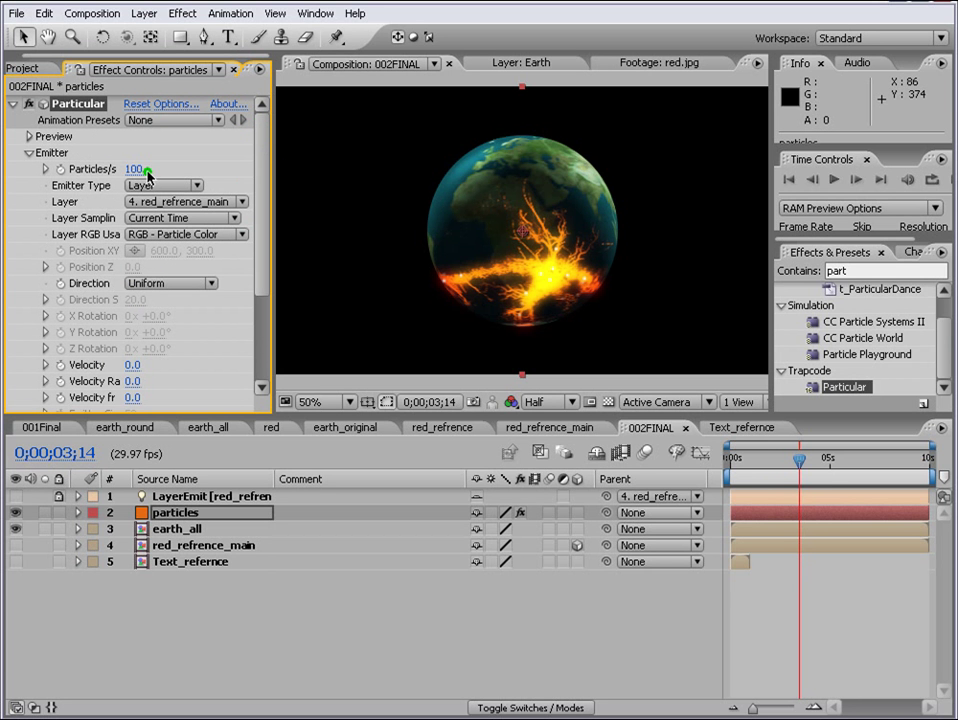
drag(147, 172, 930, 246)
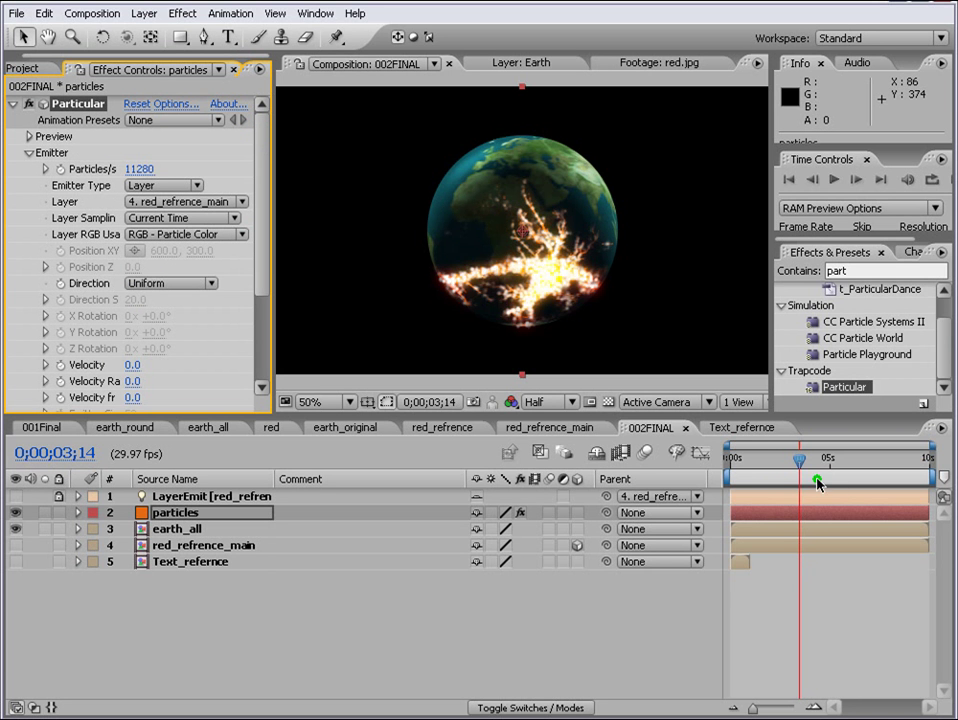
click(733, 456)
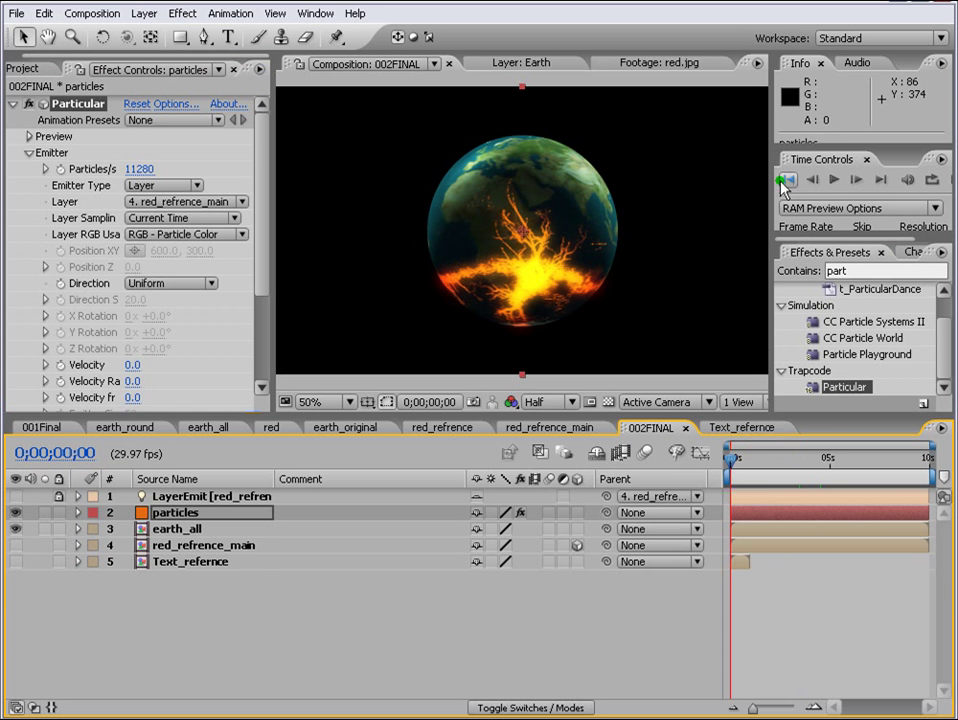
key(KP_0)
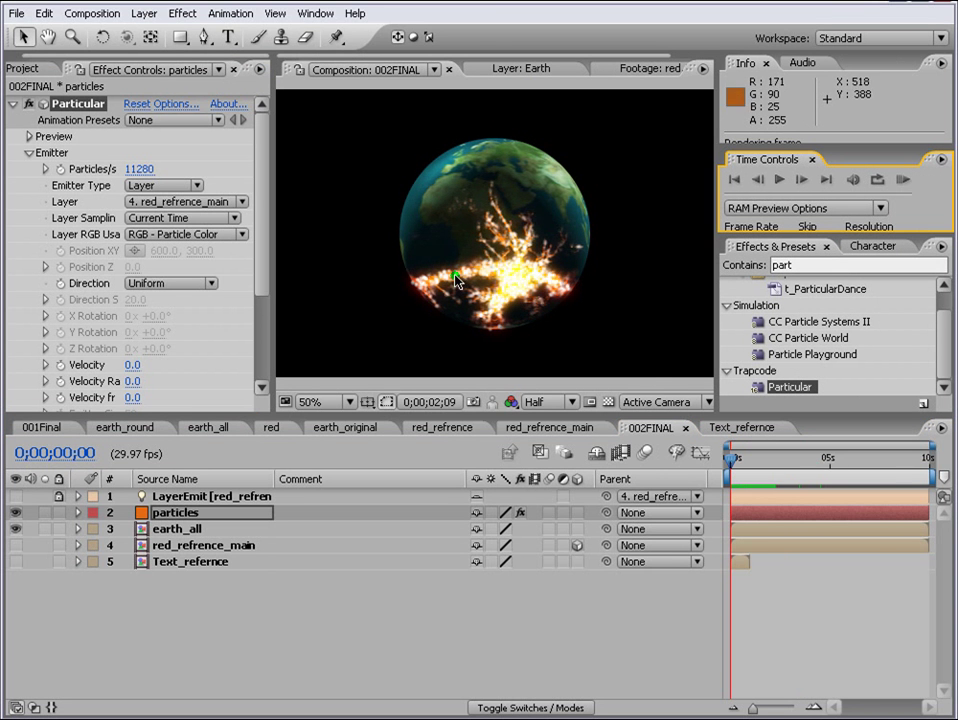
click(906, 182)
Set the particle life to 10 seconds in Particular's particle settings.
scroll(200, 300, down, 5)
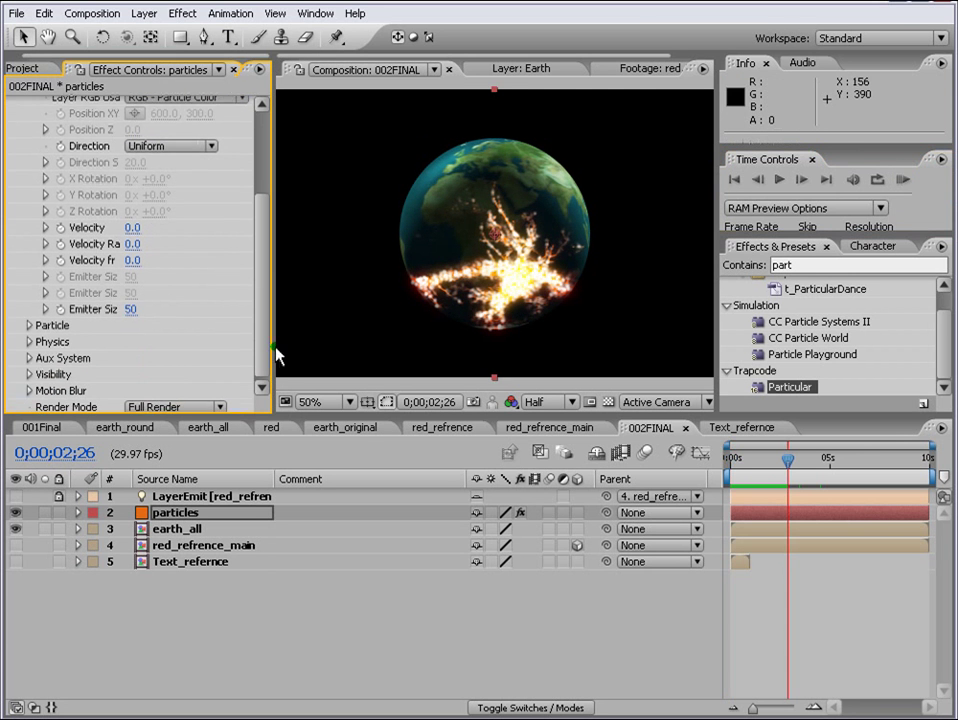
click(33, 337)
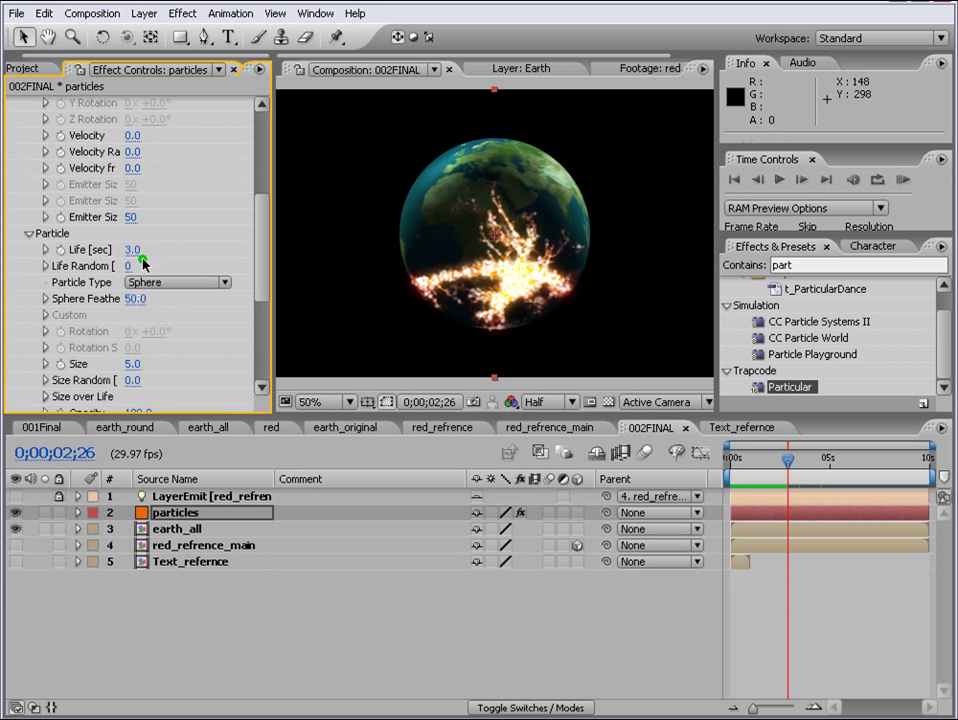
click(130, 250)
text(3)
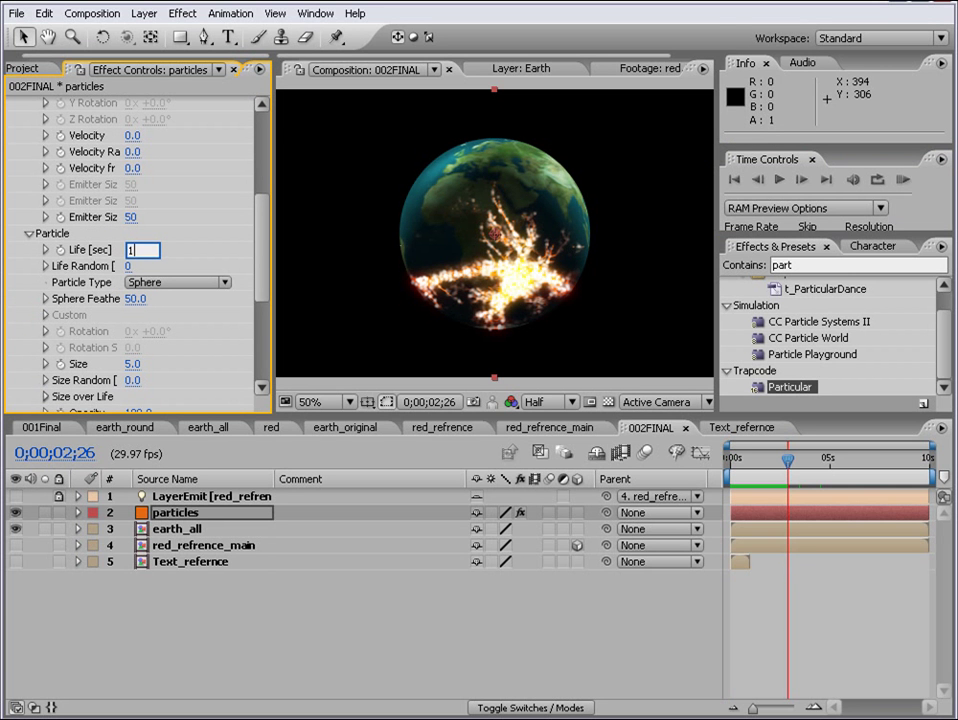
click(241, 272)
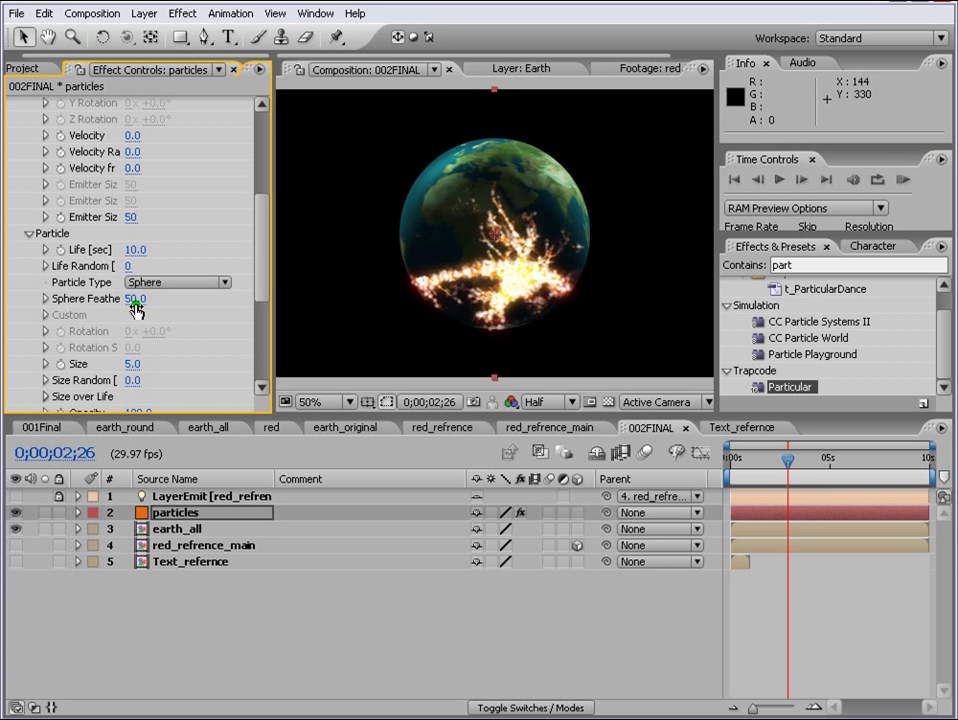
Change the particle type to Glow Sphere with a sphere feather of 100 and a size of 2.
click(160, 282)
click(172, 304)
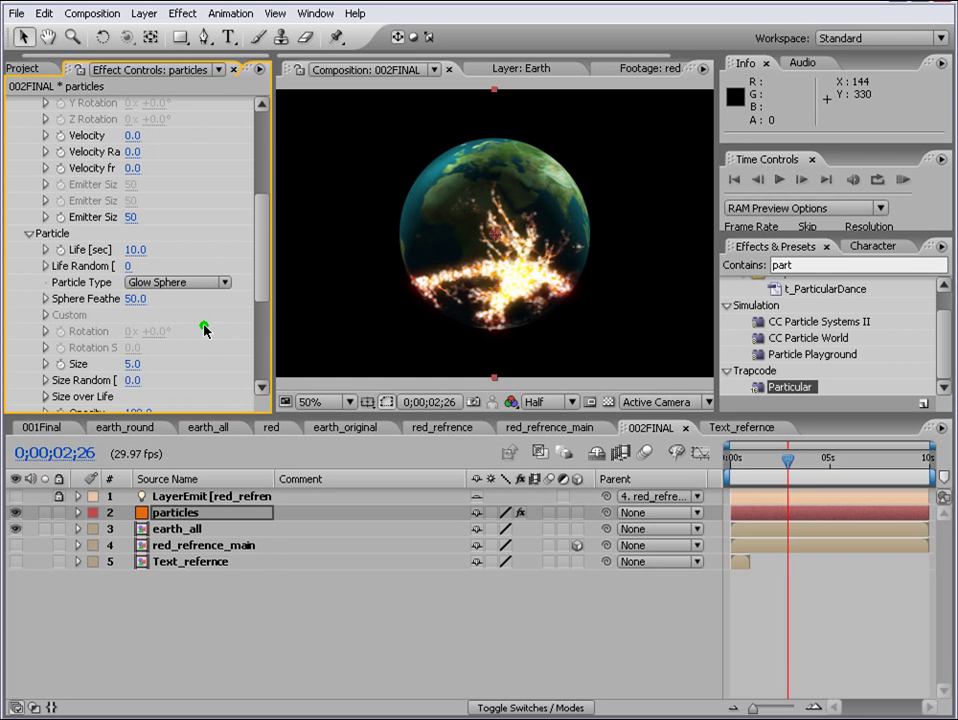
click(135, 299)
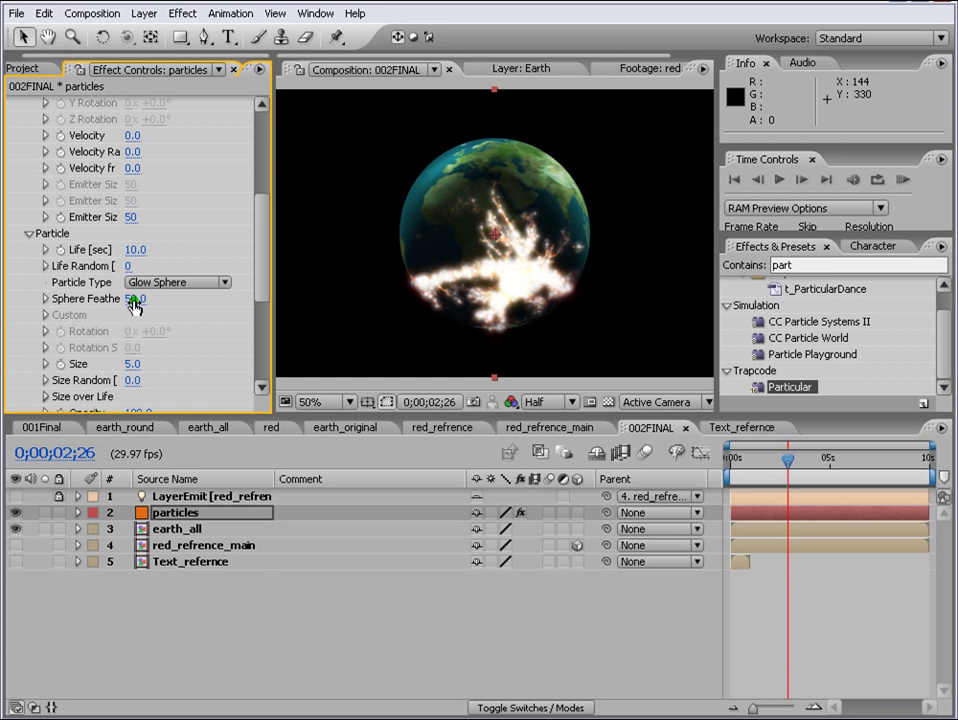
scroll(135, 305, down, 3)
click(130, 265)
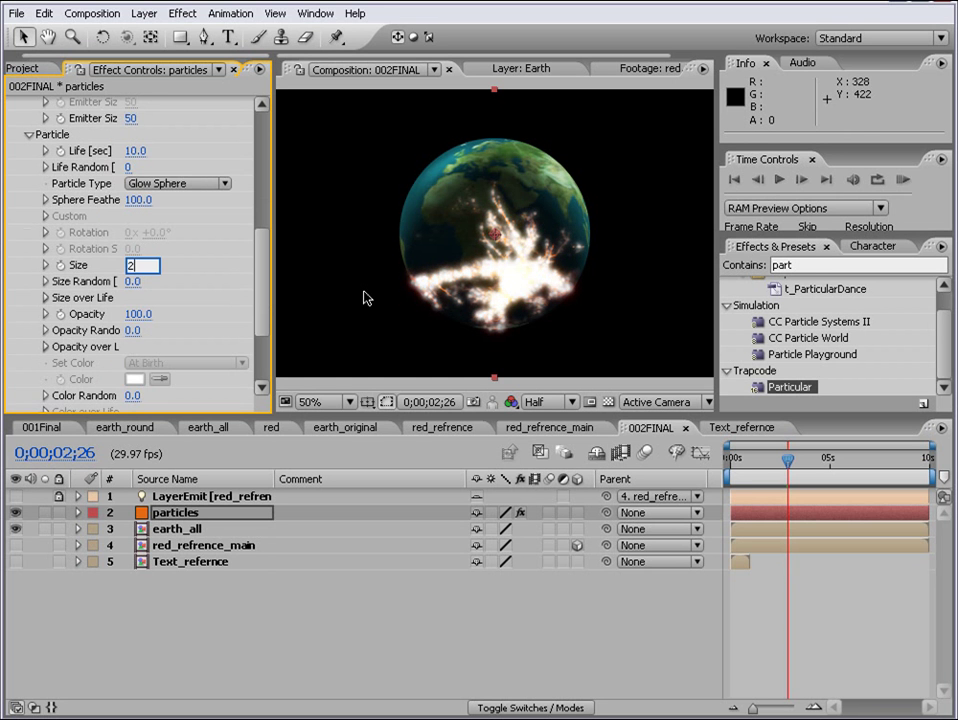
text(2)
key(Return)
Set the particles layer's blending mode to Add and Particular's particle transfer mode to Add.
key(F4)
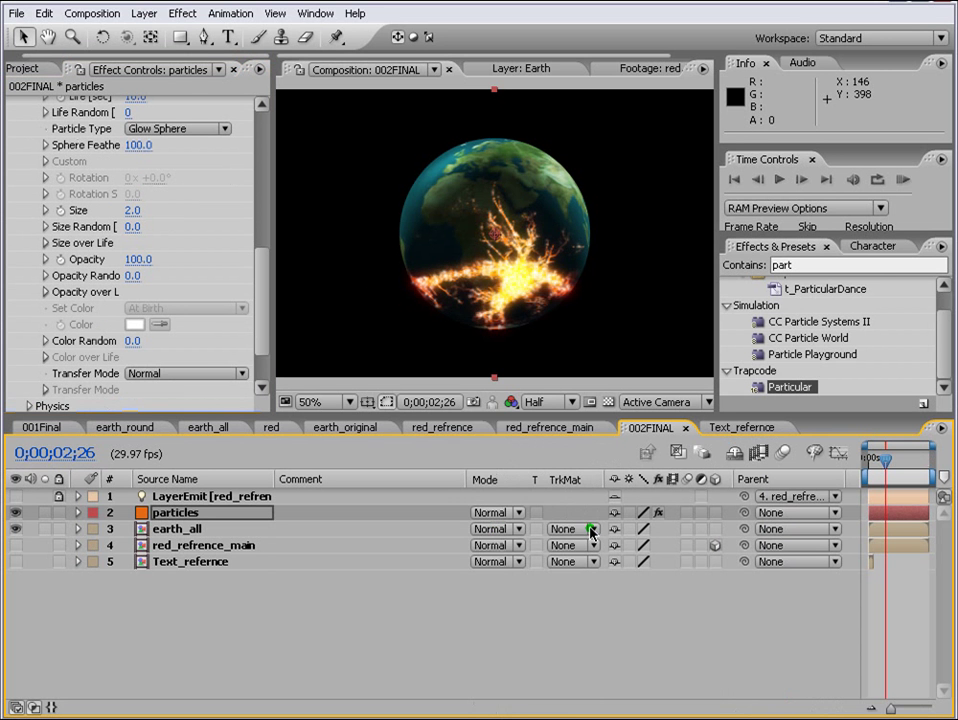
click(517, 512)
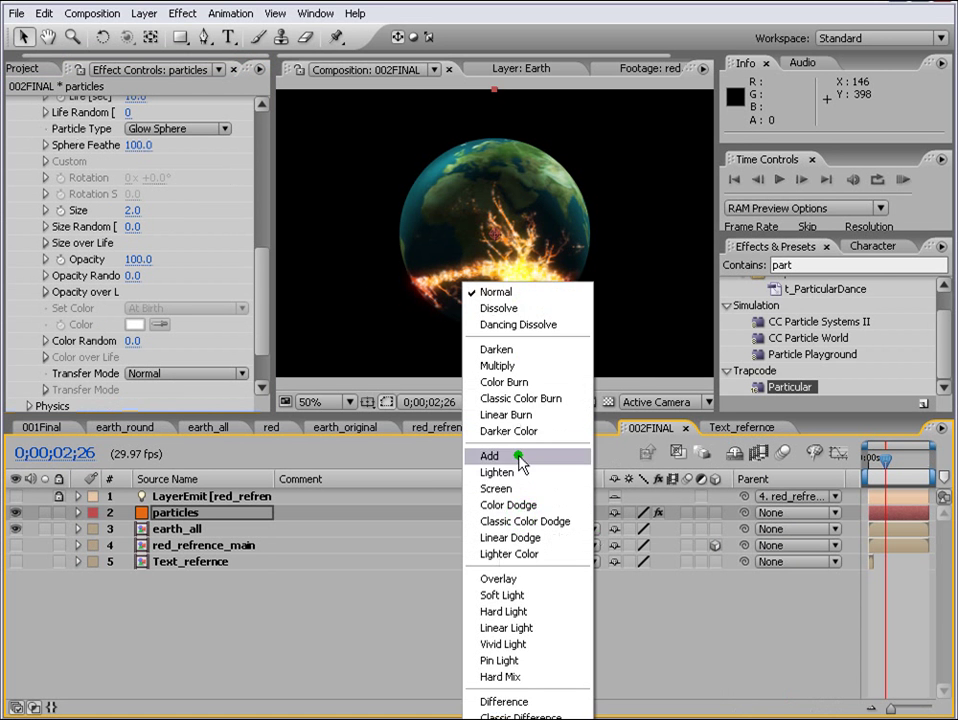
click(520, 454)
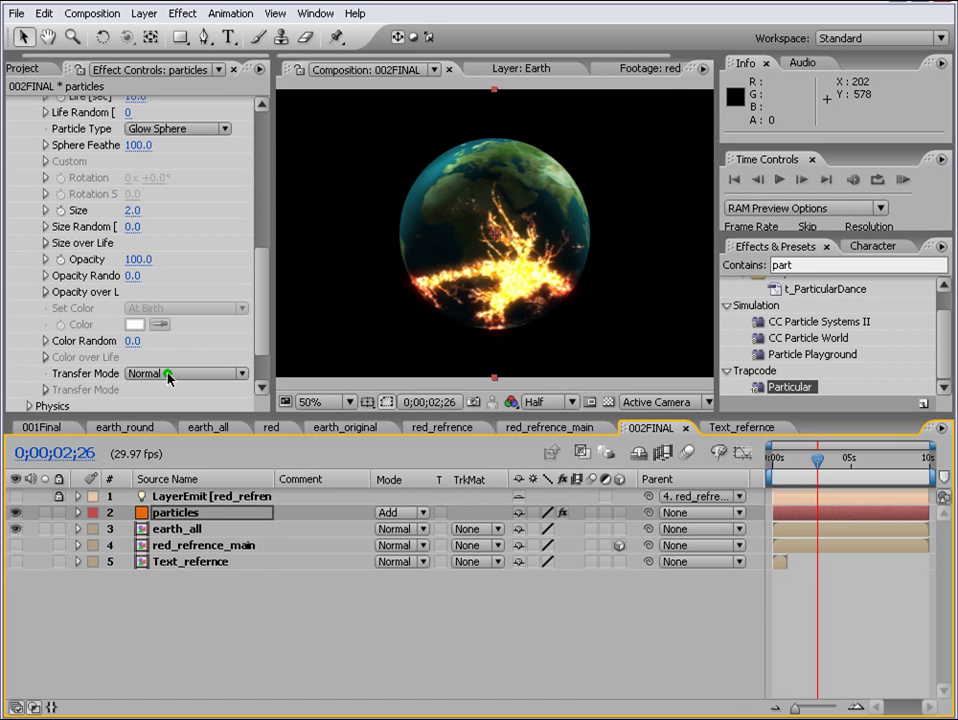
click(171, 374)
click(153, 393)
Set the gravity in Particular's physics settings to 25.
scroll(33, 338, down, 2)
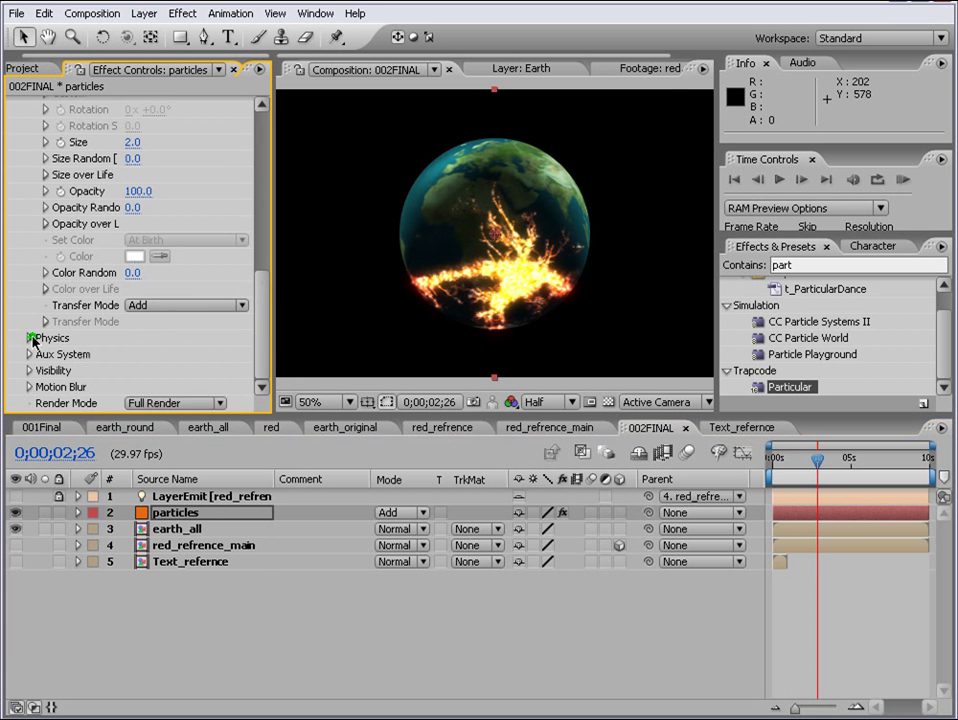
click(29, 338)
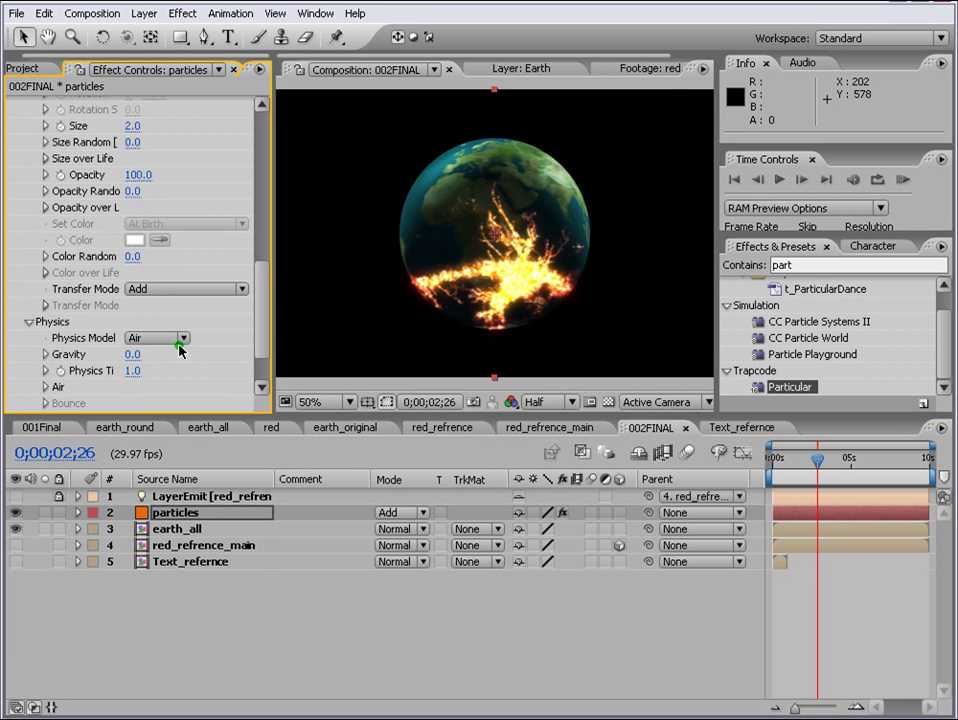
click(132, 356)
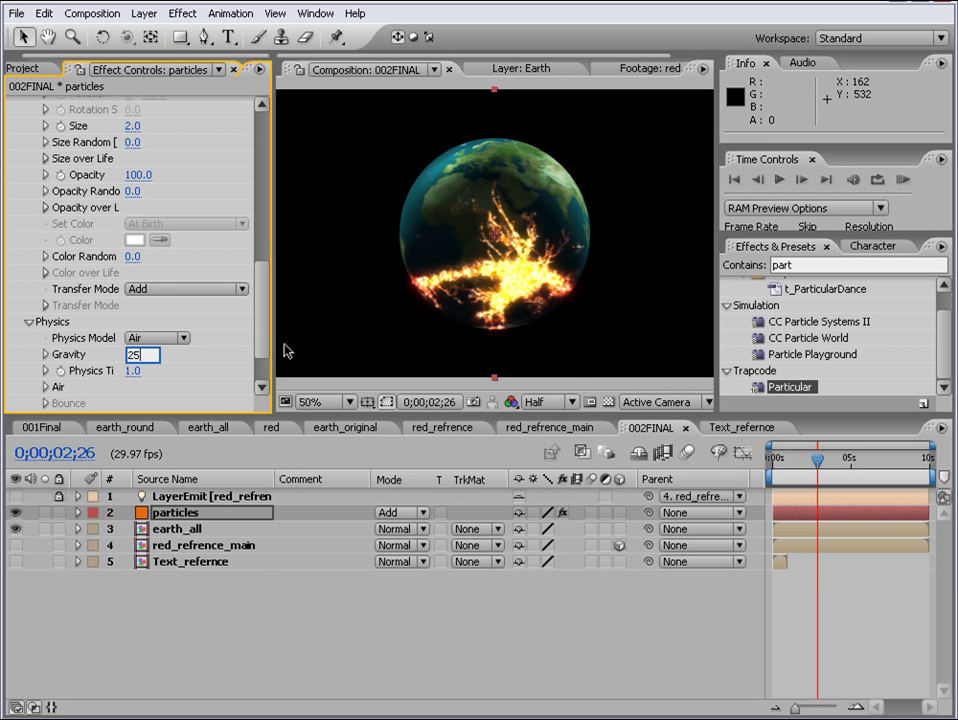
text(25)
click(252, 327)
Set the air resistance in Particular's Air physics settings to 0.1.
scroll(252, 327, down, 3)
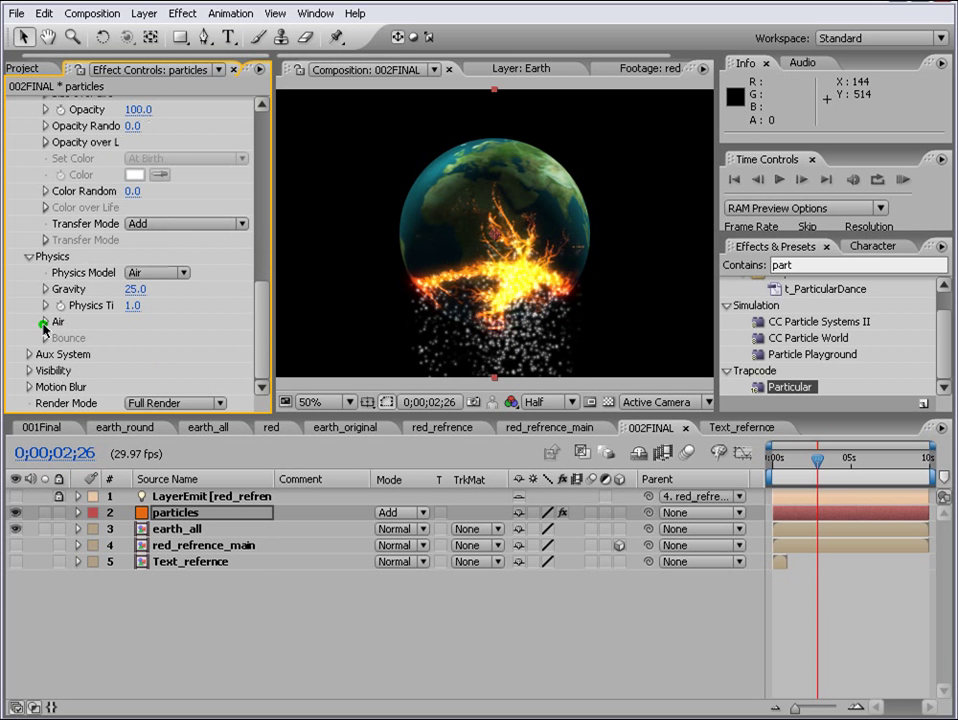
click(44, 322)
scroll(137, 390, down, 2)
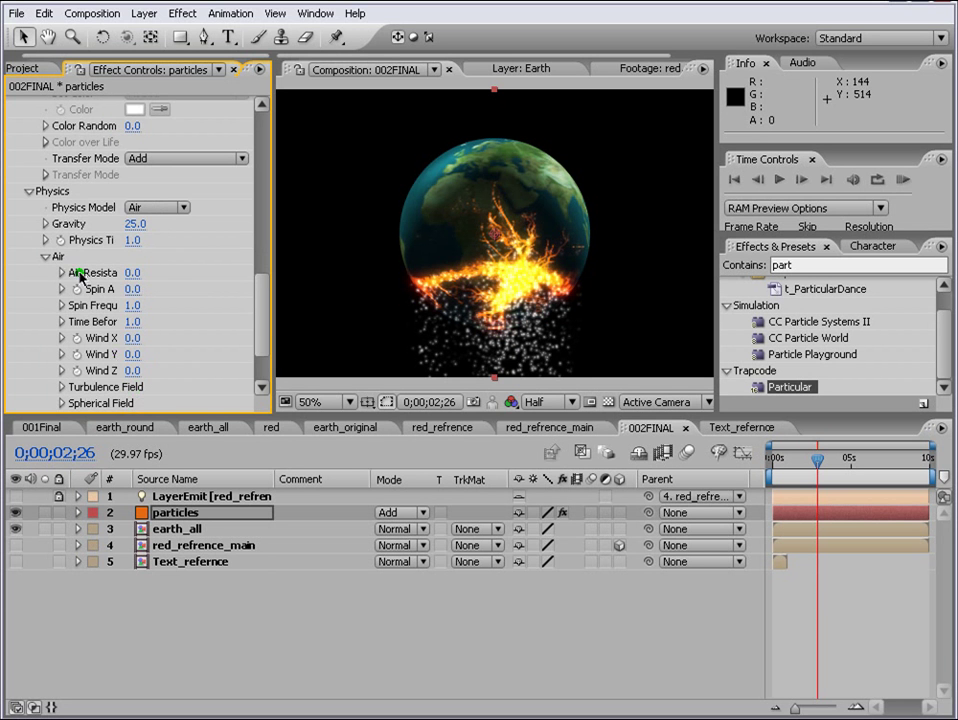
click(131, 273)
text(0)
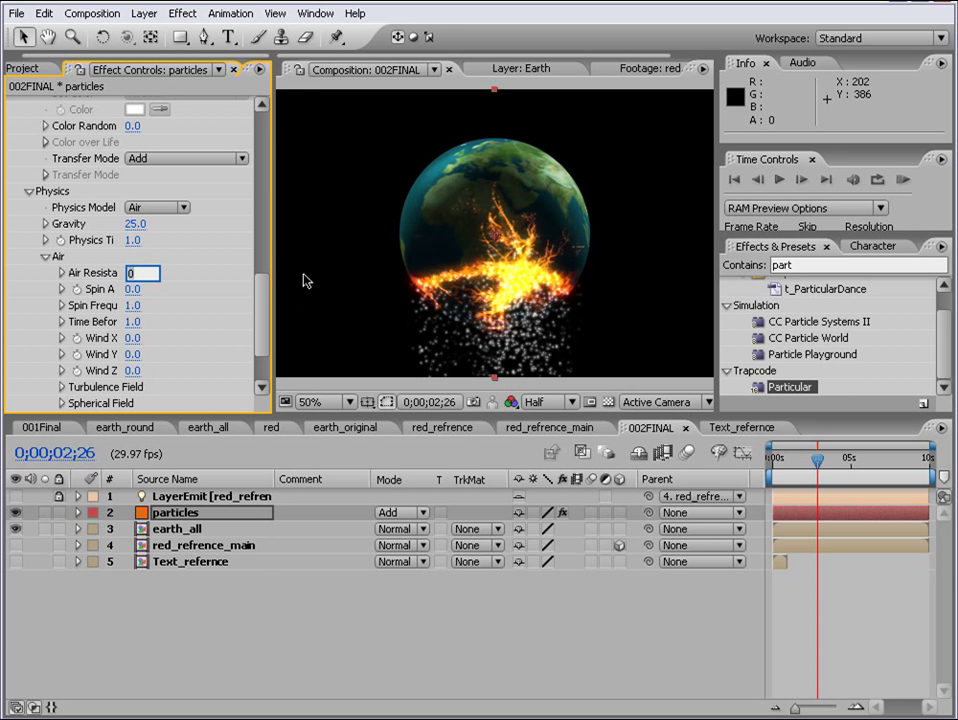
text(.3)
key(Return)
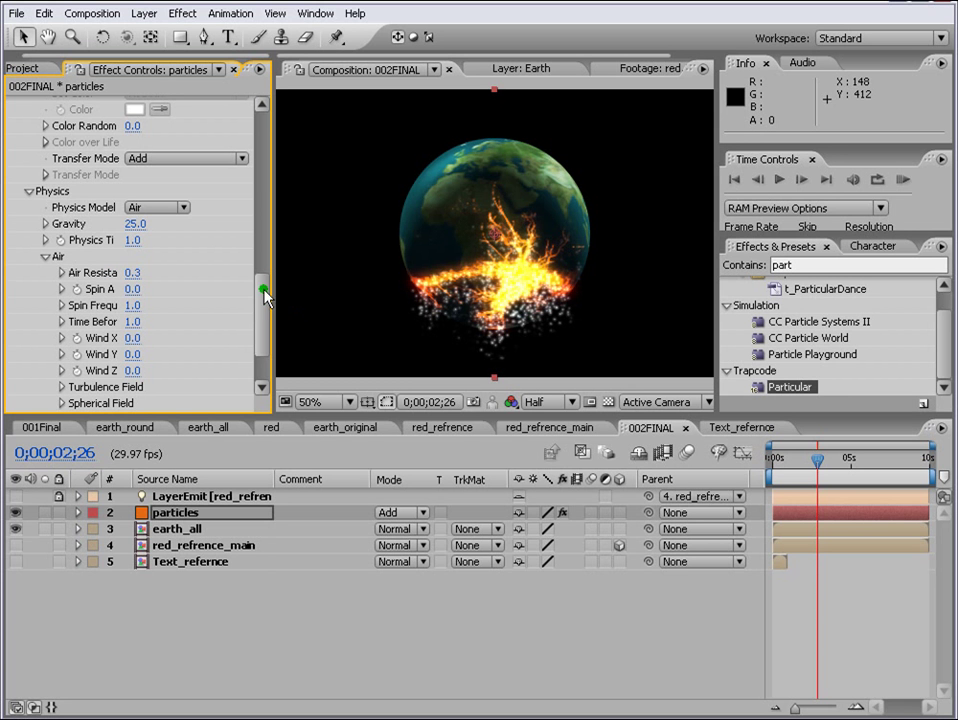
click(137, 272)
text(1.)
key(Return)
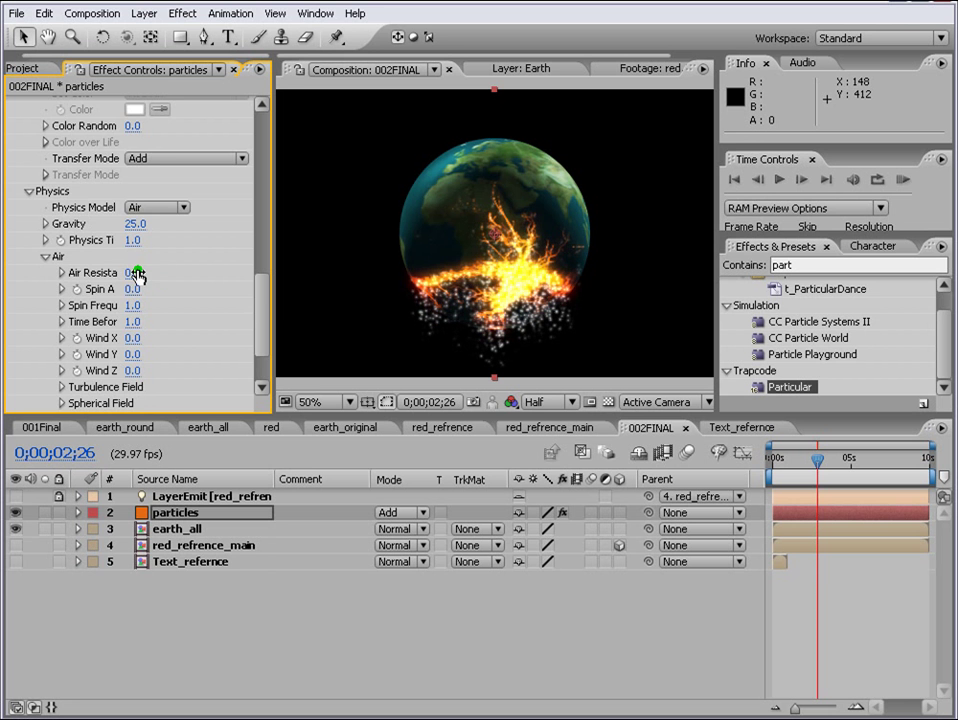
Set the velocity in Particular's emitter settings to 5.
drag(264, 310, 264, 182)
click(133, 192)
text(10)
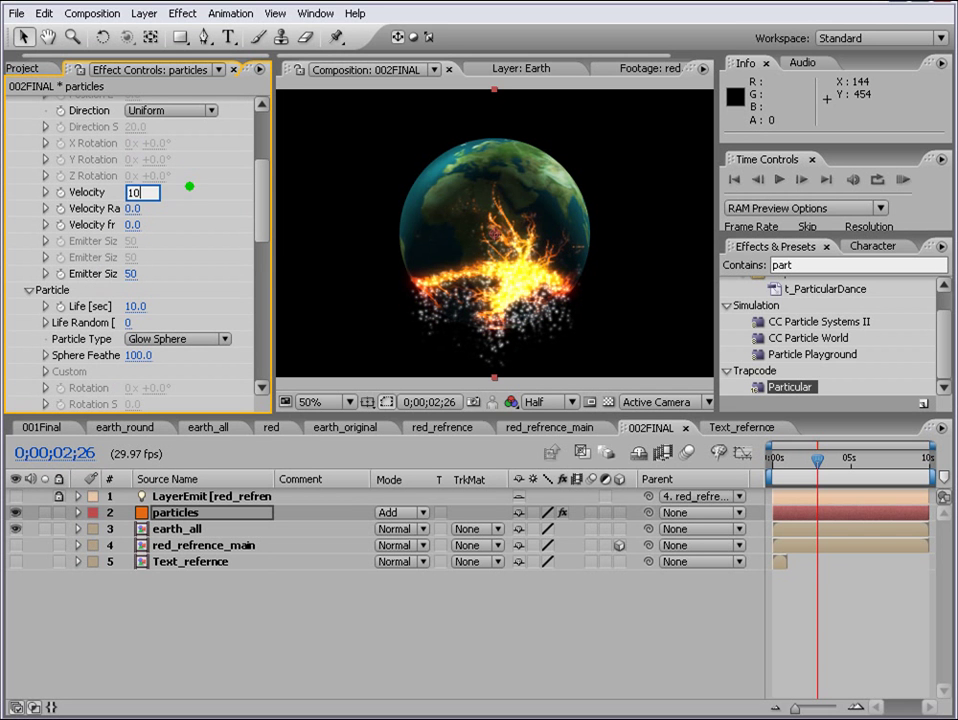
key(Return)
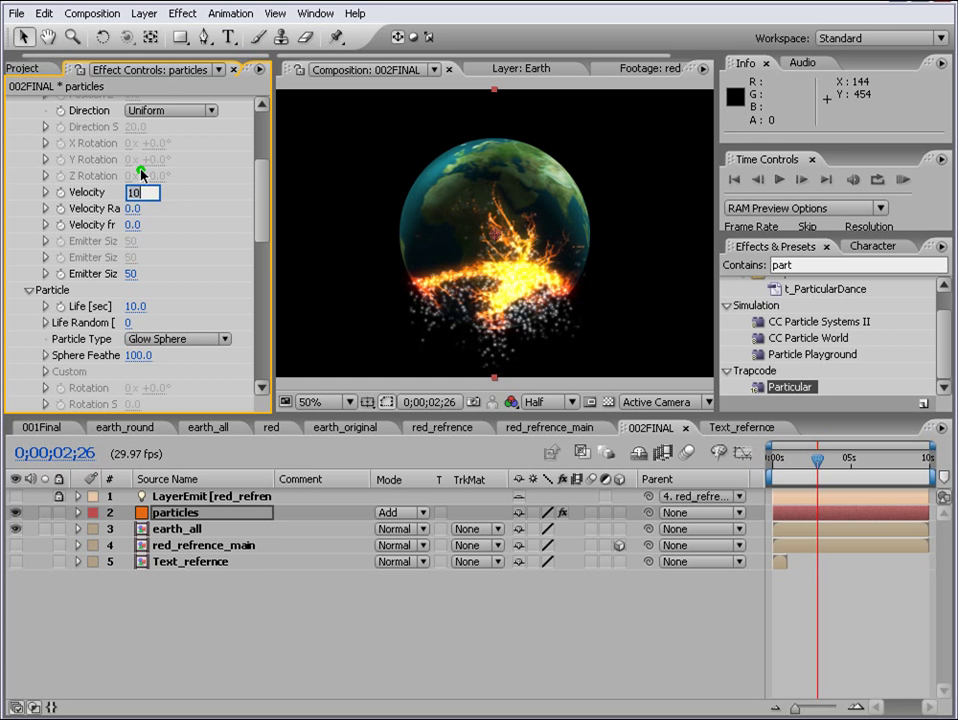
key(Return)
Set the particles' life random to 41% and make their size over life fall linearly from birth to death.
scroll(140, 190, down, 3)
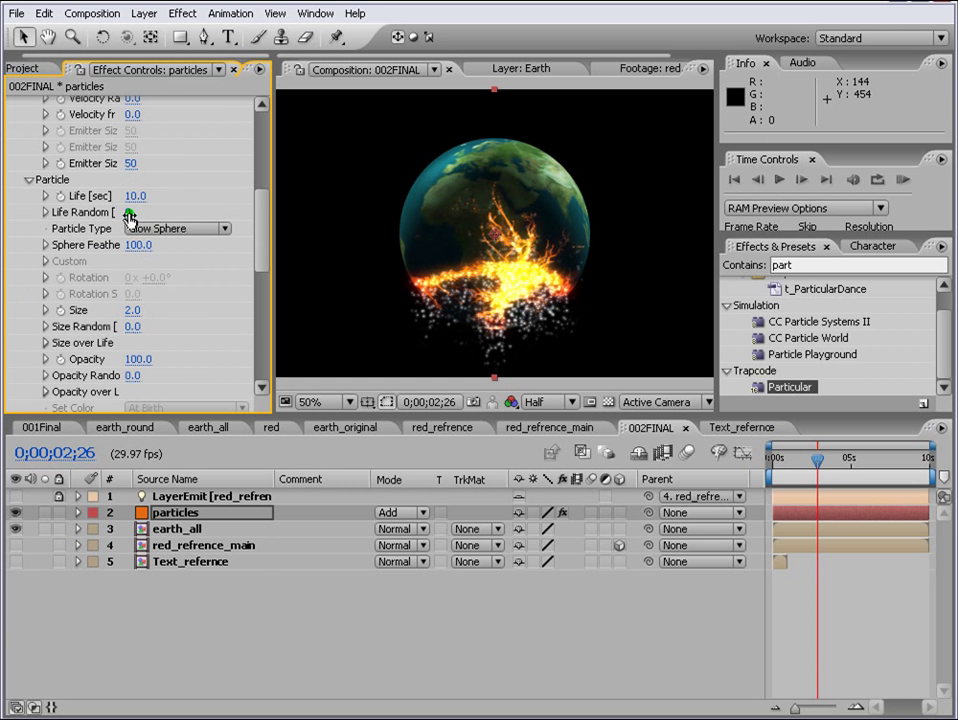
drag(130, 217, 144, 211)
drag(262, 232, 257, 248)
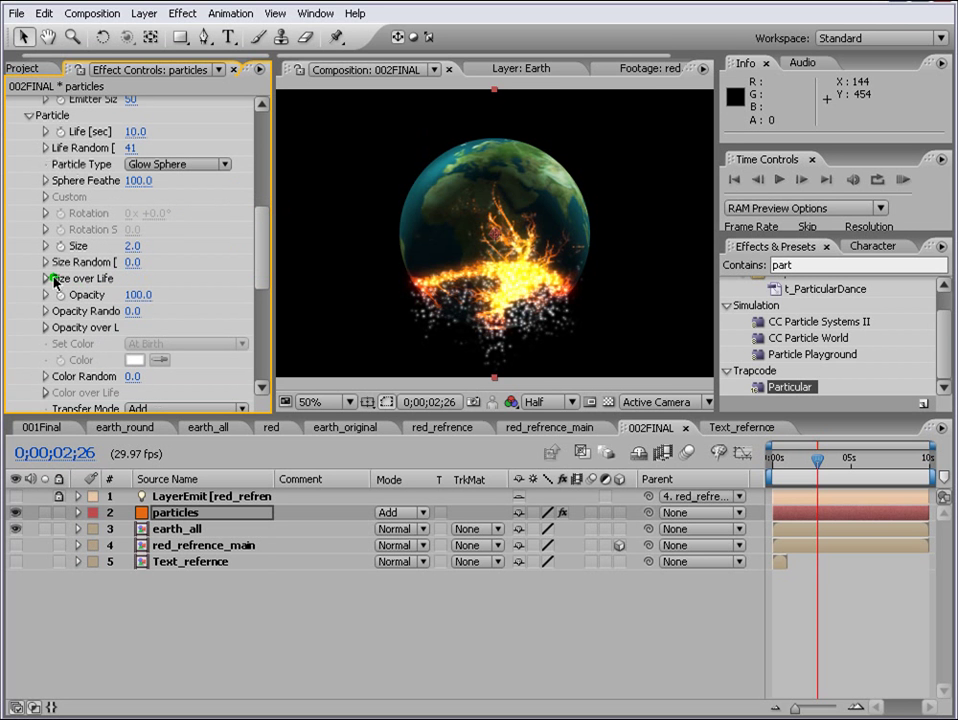
click(42, 279)
drag(271, 339, 373, 327)
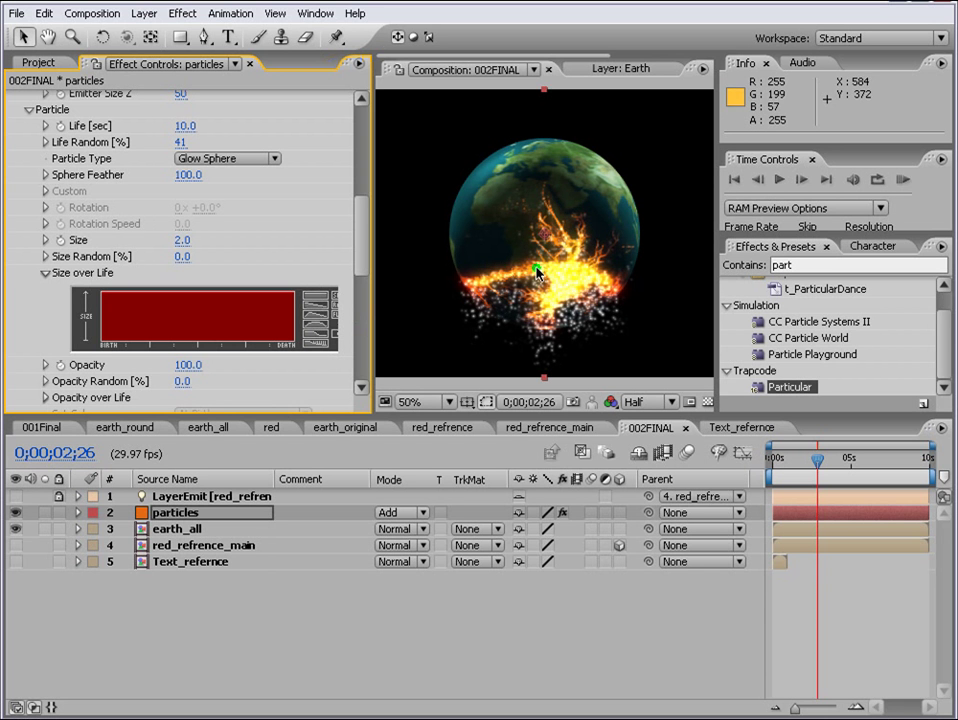
click(310, 297)
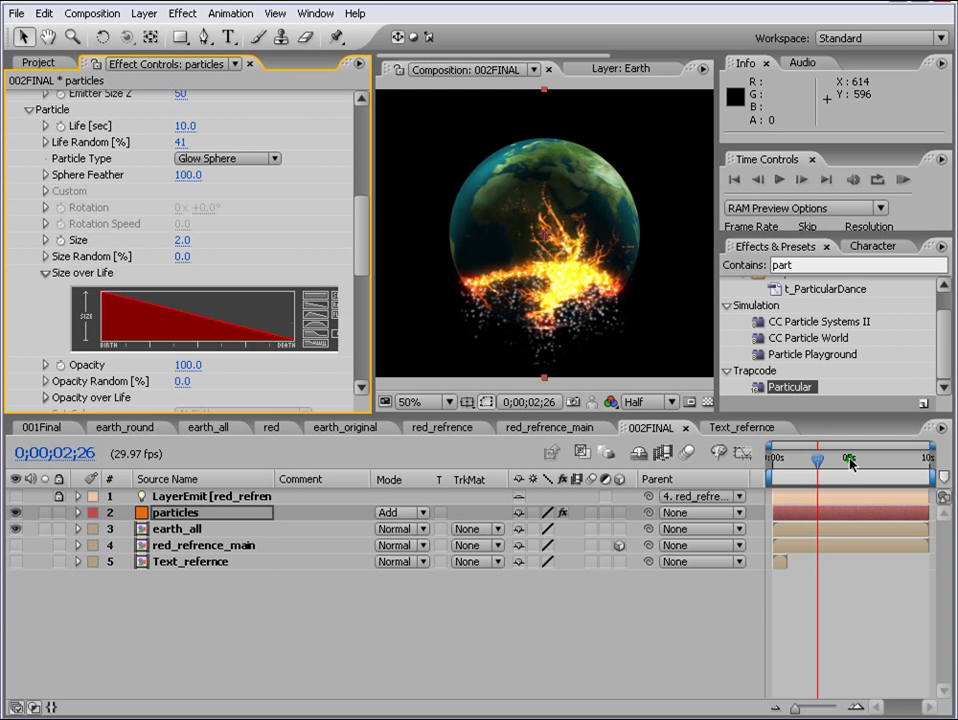
Set the particle opacity to 75 and the opacity random to 65%.
drag(358, 258, 360, 283)
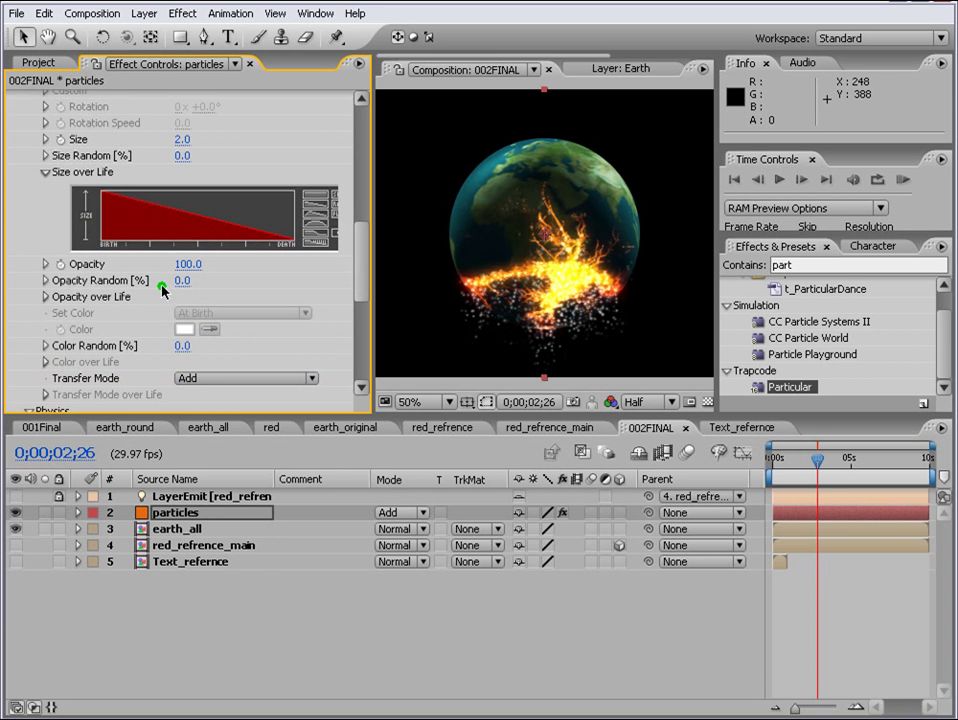
click(190, 266)
key(Return)
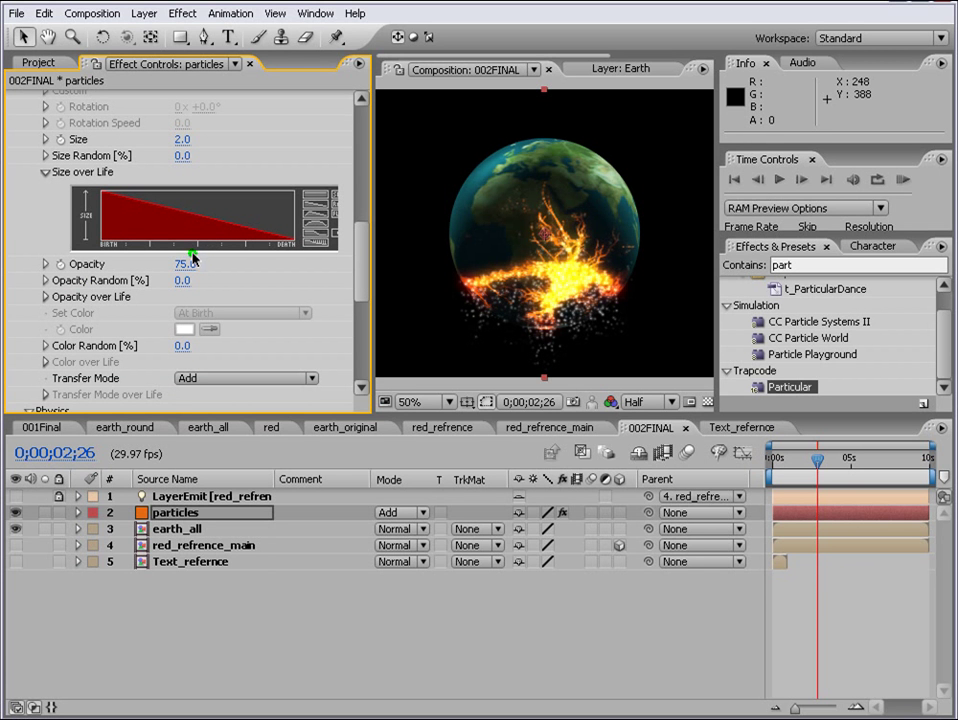
drag(184, 281, 241, 275)
Make the particles' opacity over life fall linearly from birth to death.
click(358, 386)
click(46, 259)
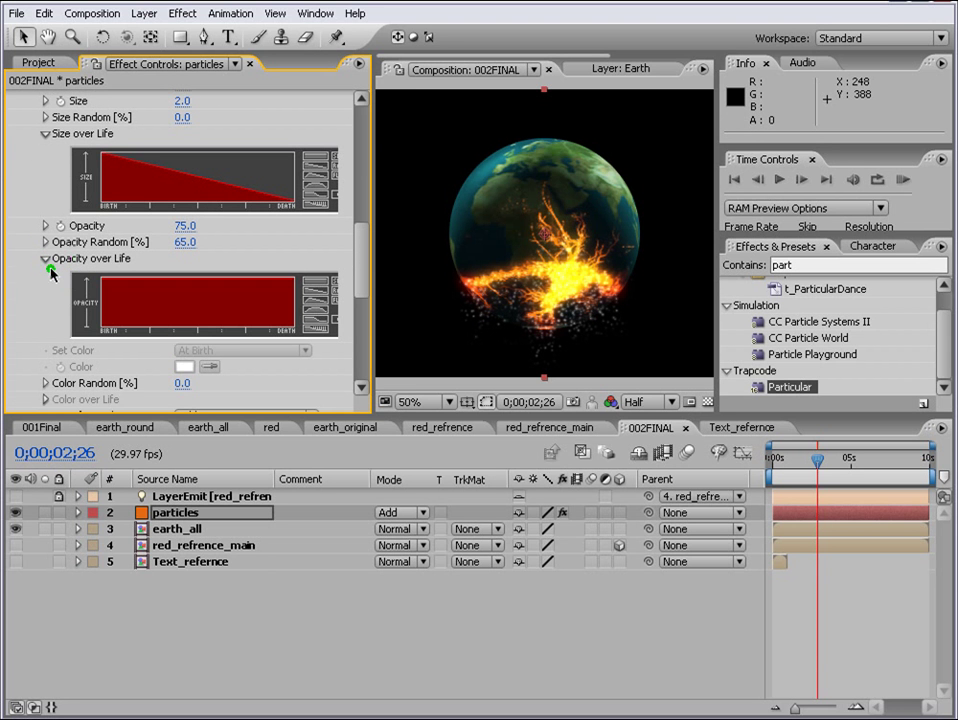
click(308, 295)
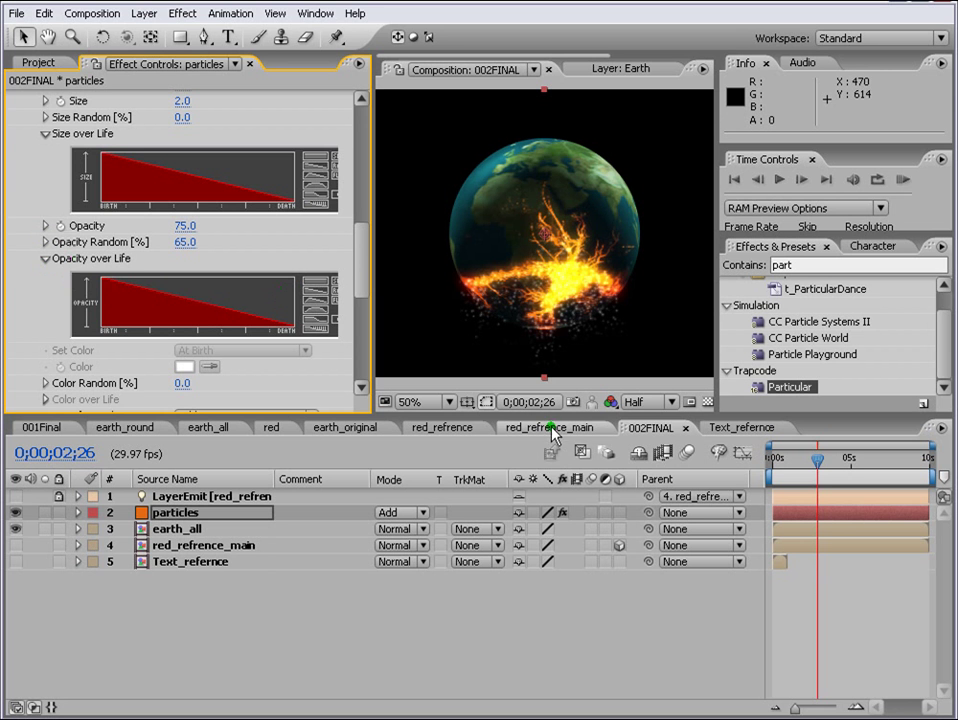
Move to 0;00;03;16 and apply the Tint effect to the particles layer.
click(860, 462)
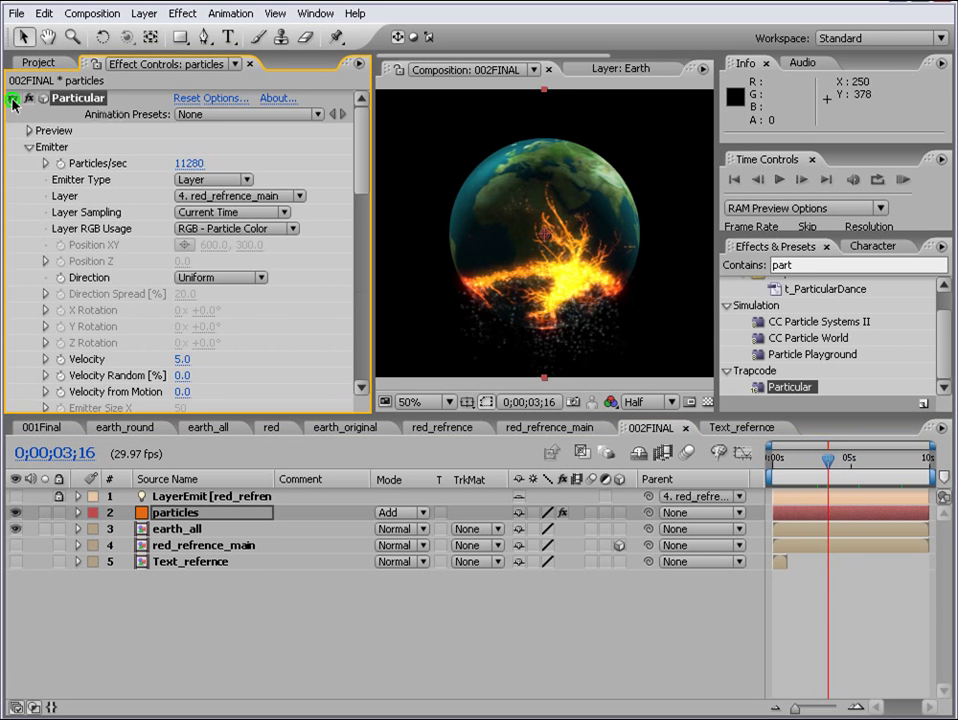
click(13, 98)
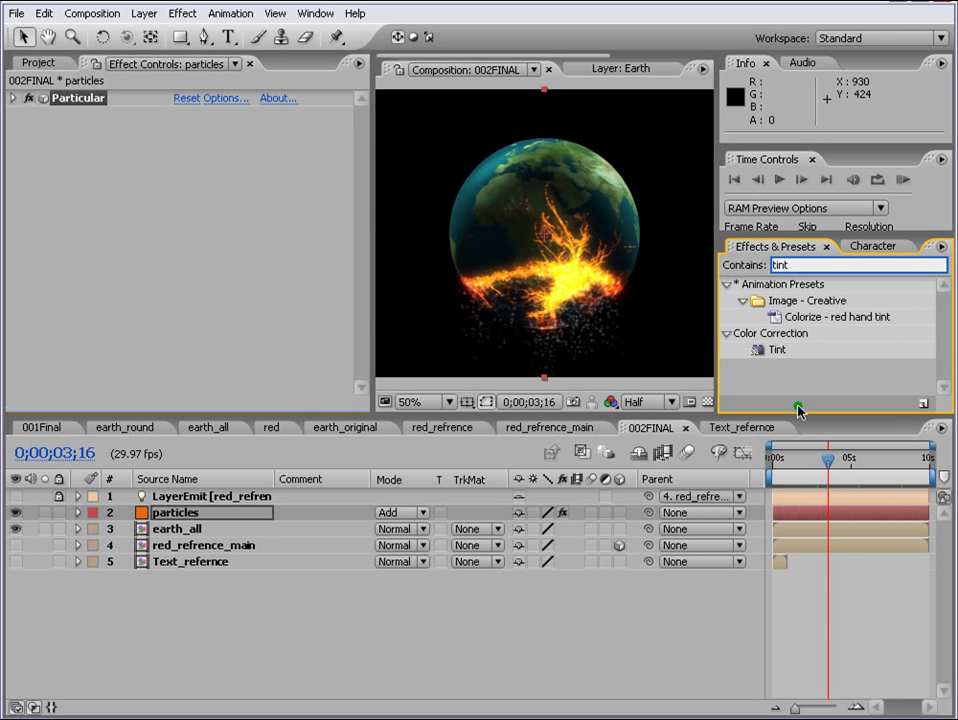
drag(777, 349, 830, 519)
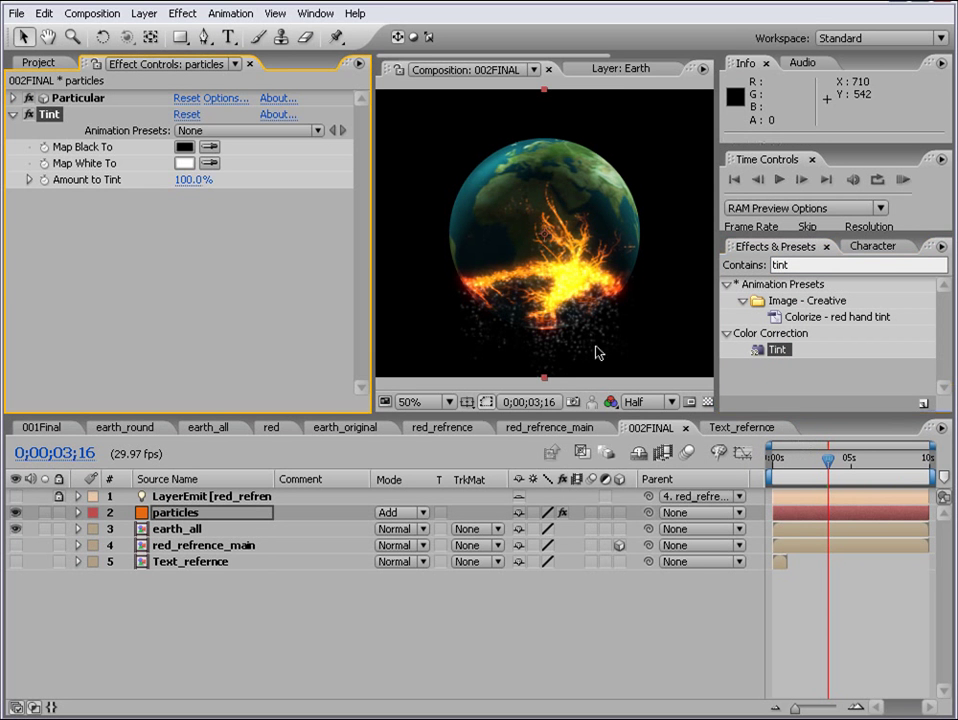
In the Tint effect, map black to a dark red and white to orange.
click(184, 146)
click(513, 505)
click(742, 424)
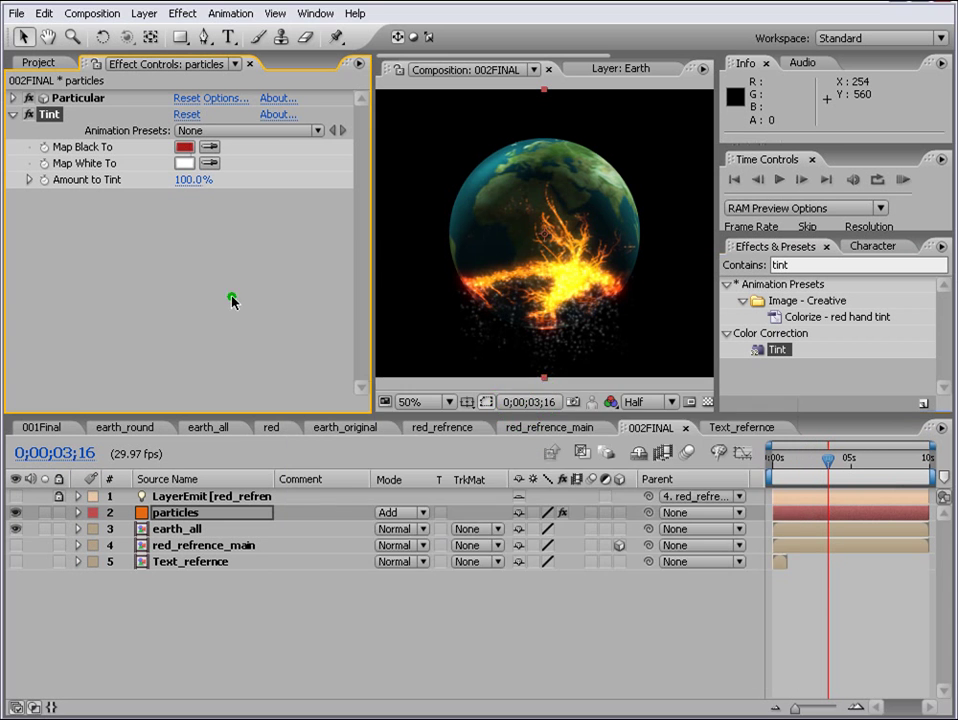
click(184, 163)
drag(577, 655, 576, 633)
drag(553, 424, 722, 393)
click(743, 424)
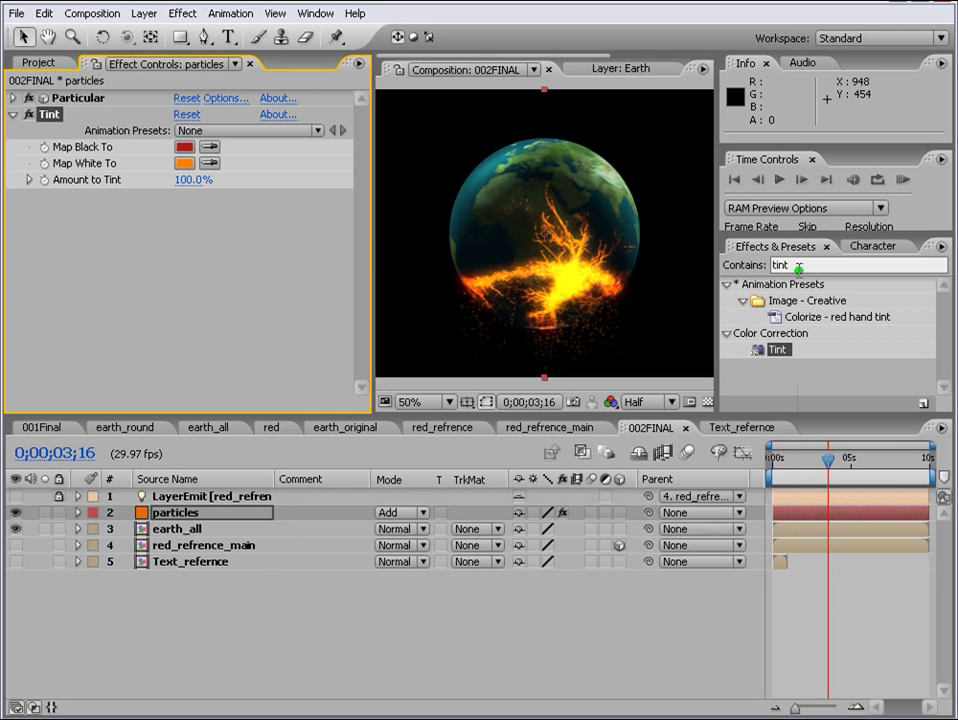
Apply the Stylize Glow effect to the particles layer with a glow radius of 14 and RAM preview the animation.
text(glo)
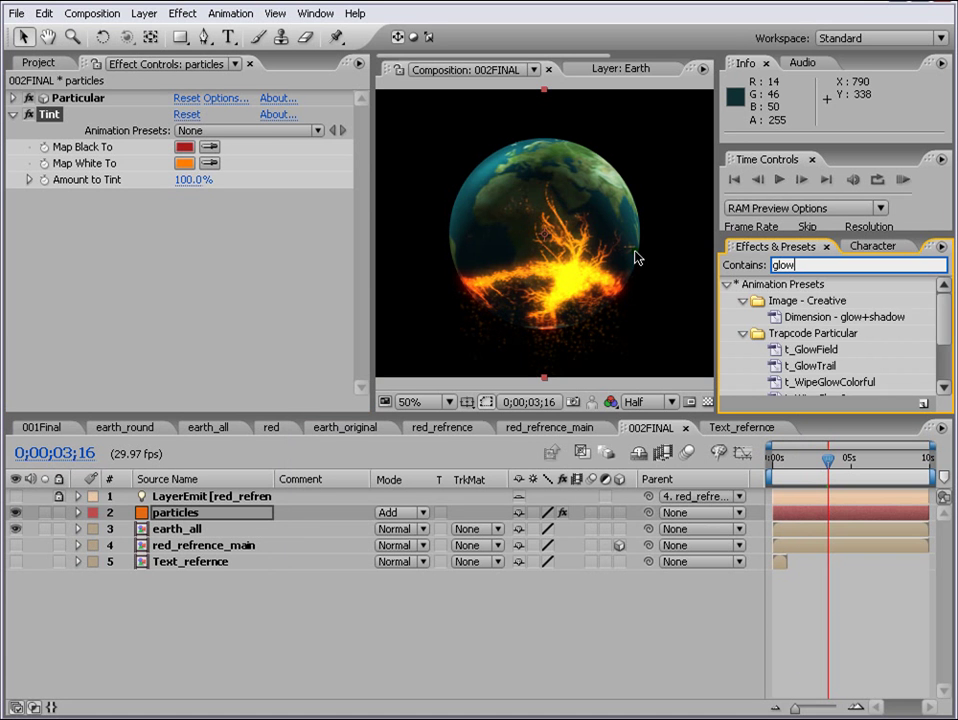
text(w)
scroll(830, 340, down, 3)
drag(780, 356, 803, 522)
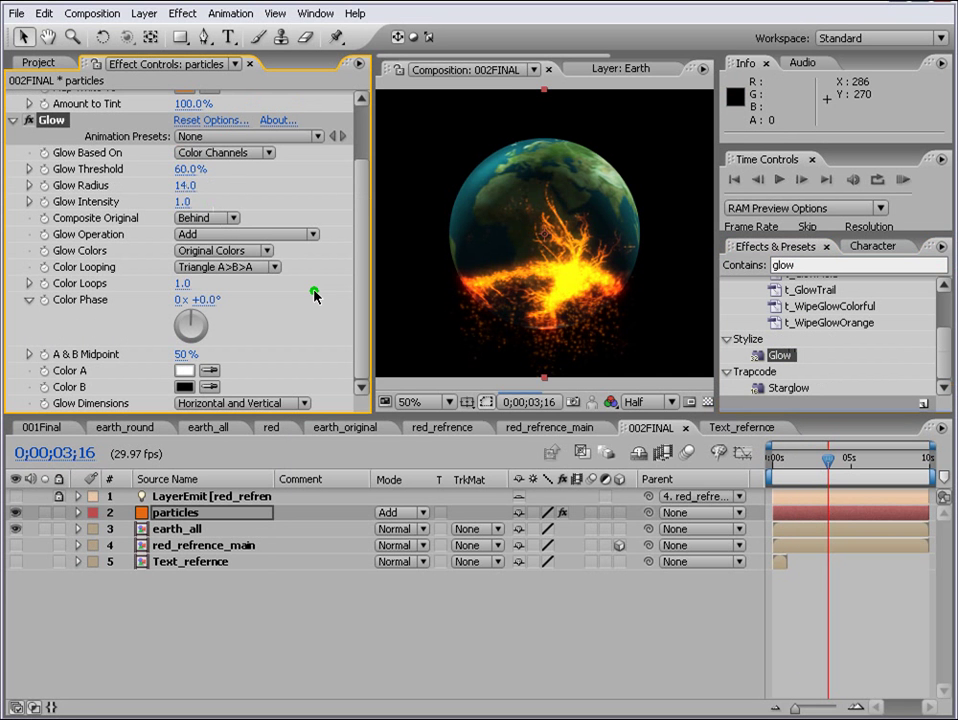
drag(185, 185, 193, 185)
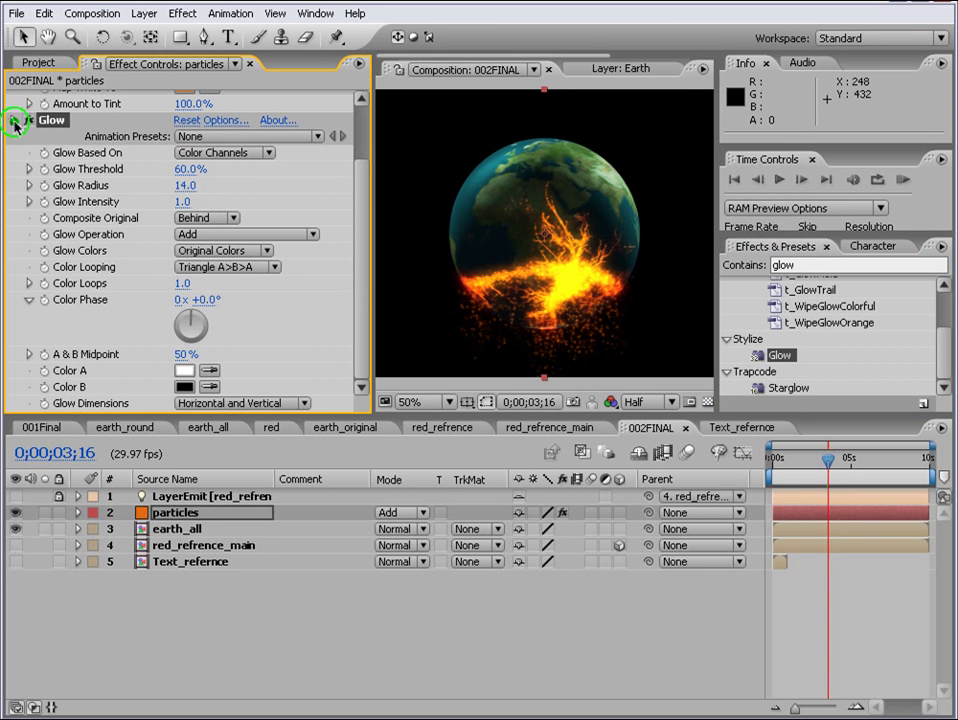
click(901, 180)
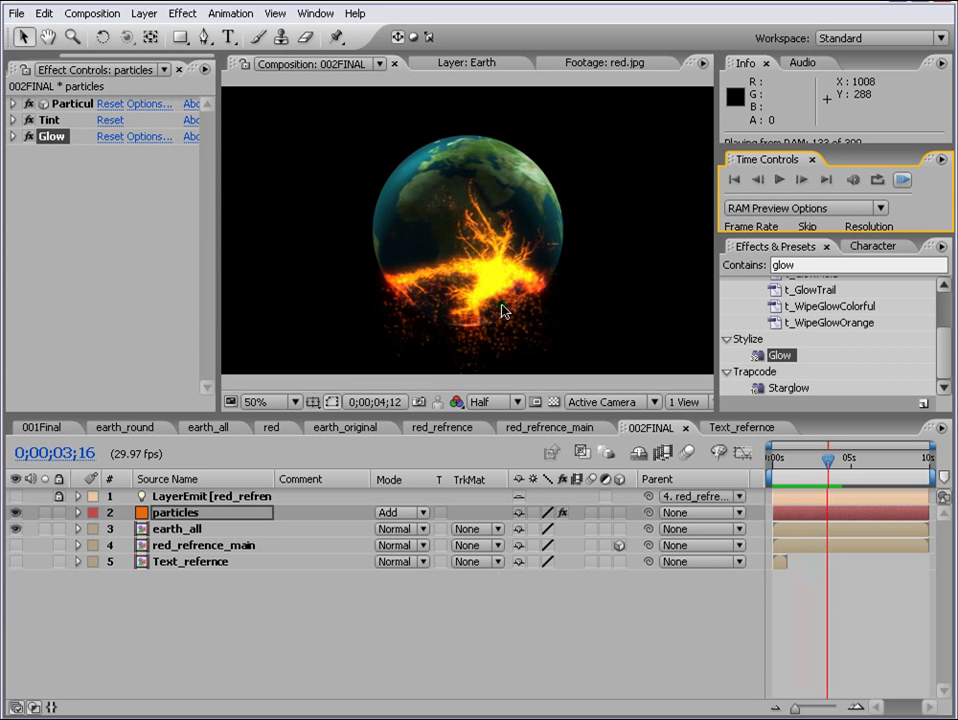
click(820, 587)
Set the turbulence field's affect position to 15 in Particular's Air physics settings.
click(14, 103)
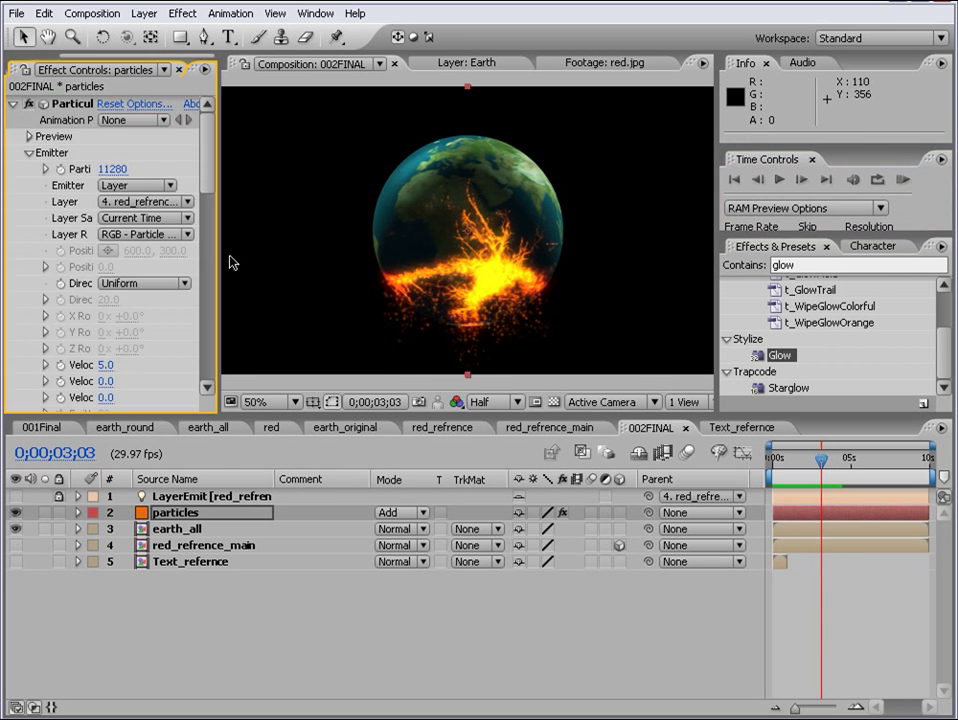
drag(207, 179, 222, 327)
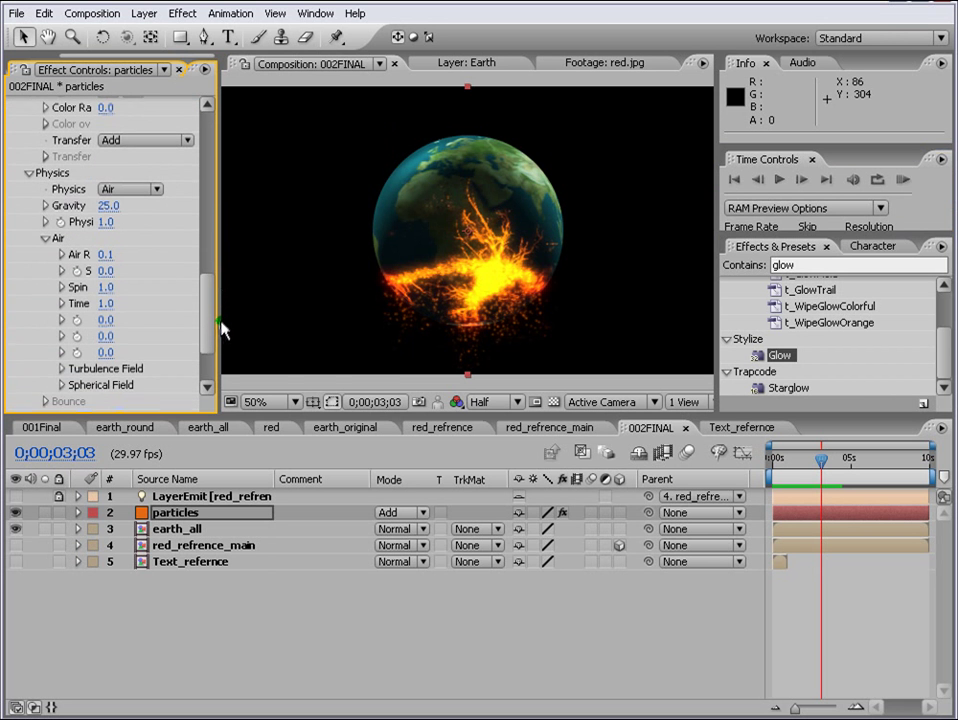
click(62, 362)
scroll(66, 359, down, 2)
drag(218, 273, 336, 273)
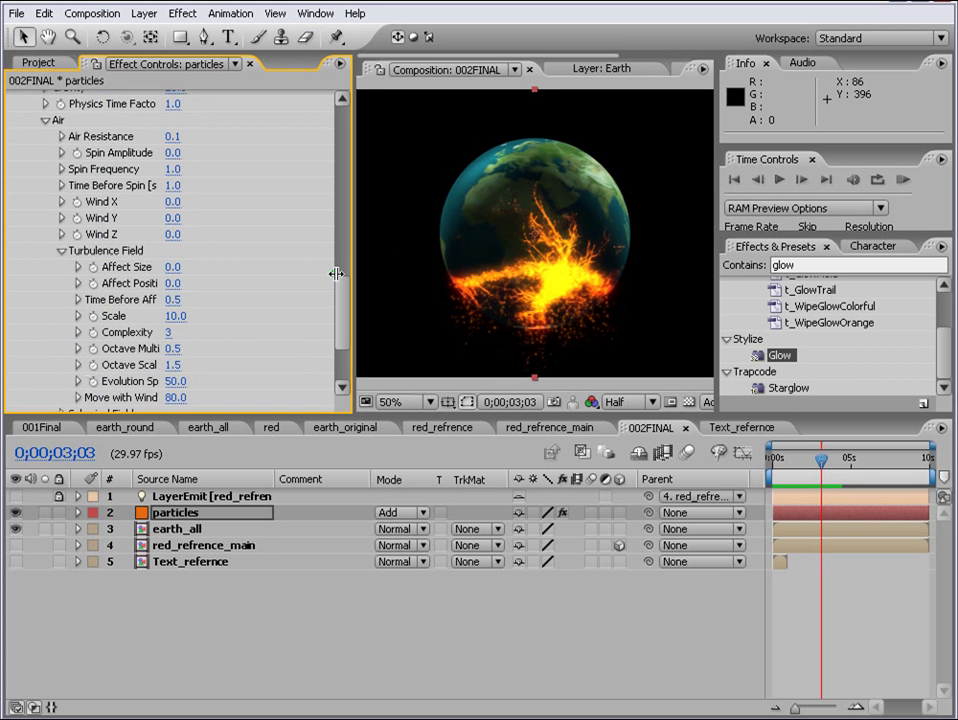
click(173, 285)
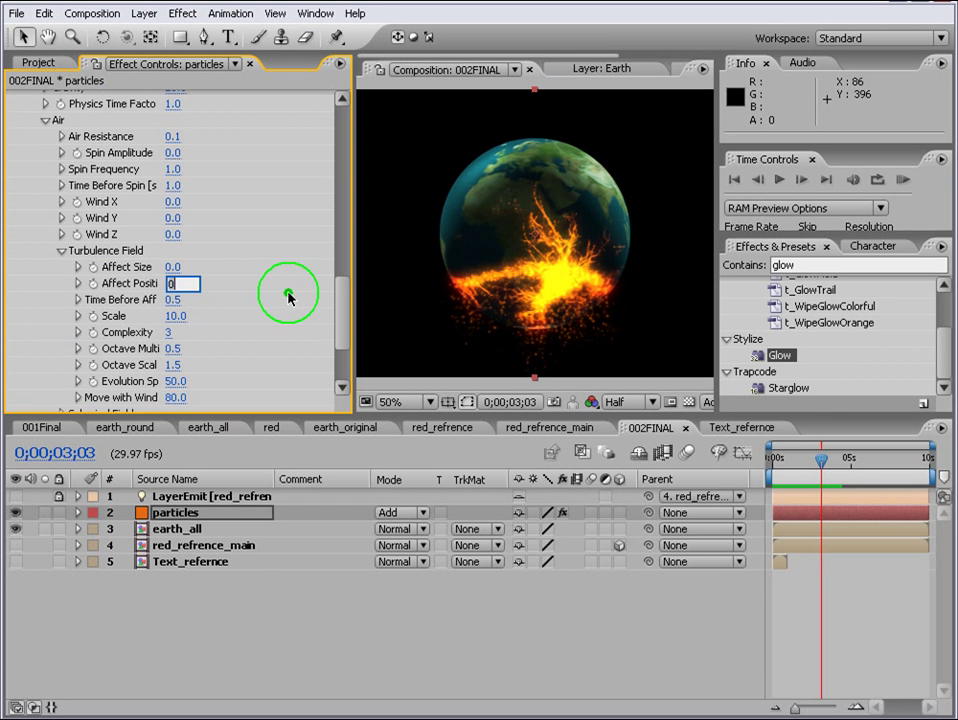
key(Return)
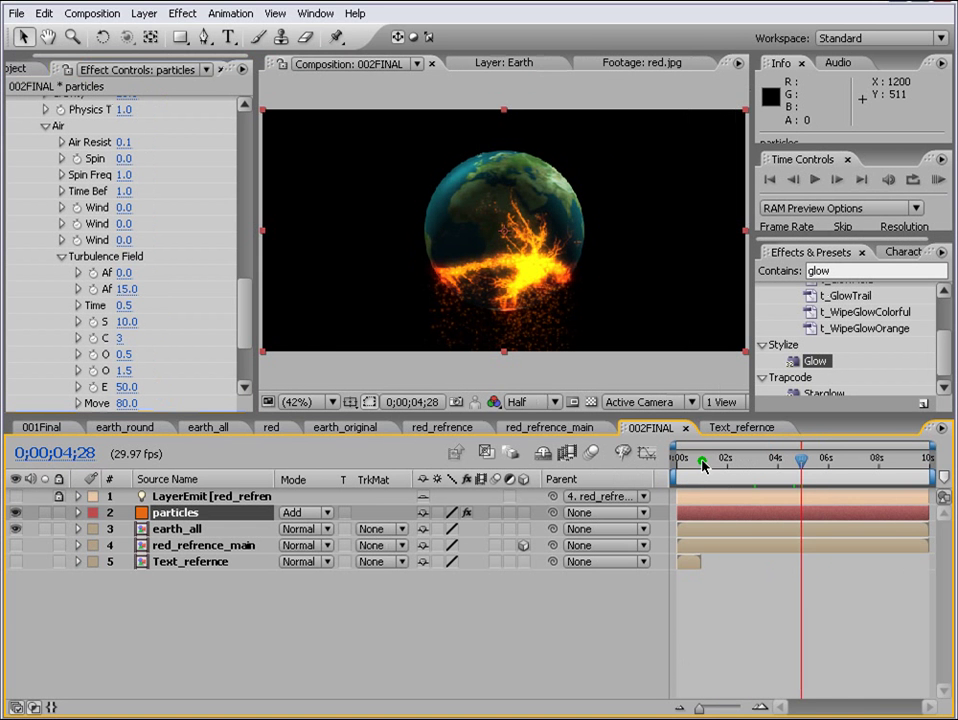
Duplicate the particles layer and rename the copy particles_text.
drag(703, 464, 805, 481)
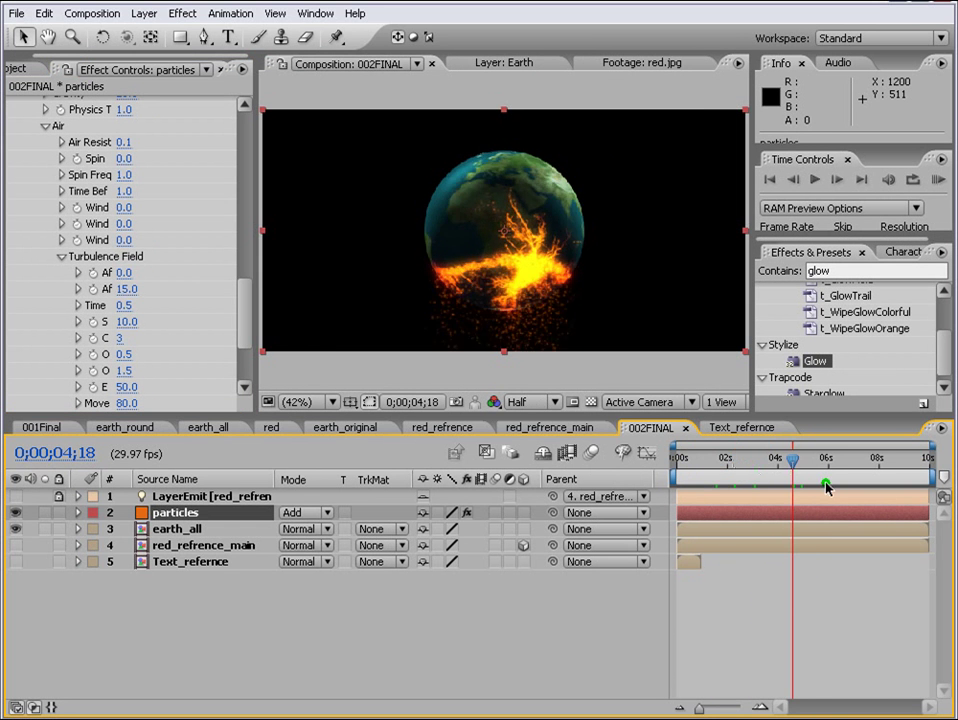
click(182, 518)
click(202, 594)
key(ctrl+d)
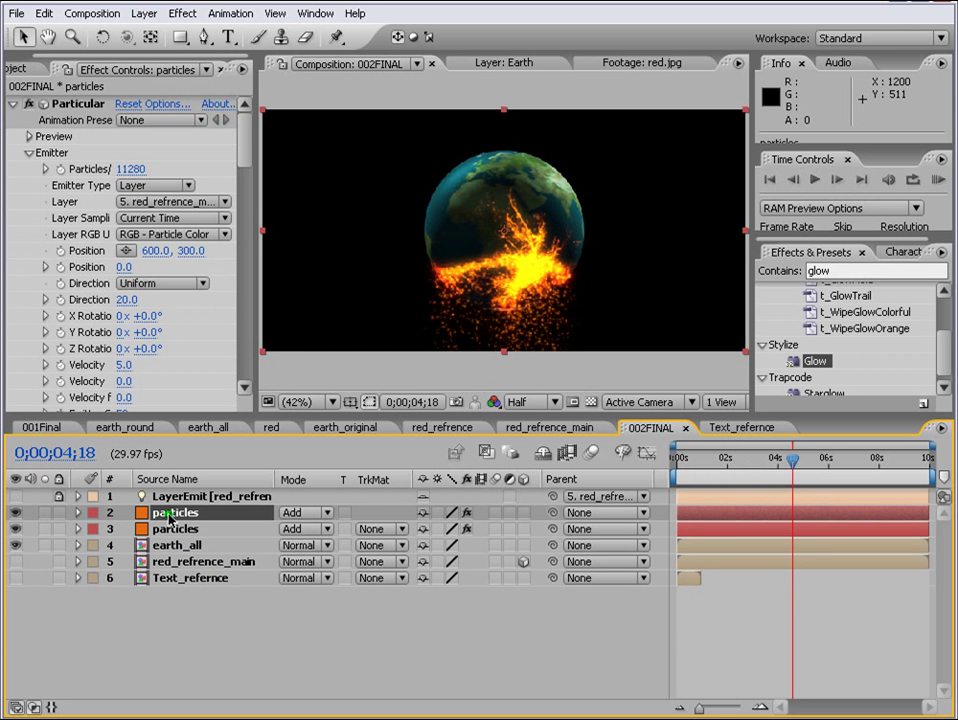
key(Return)
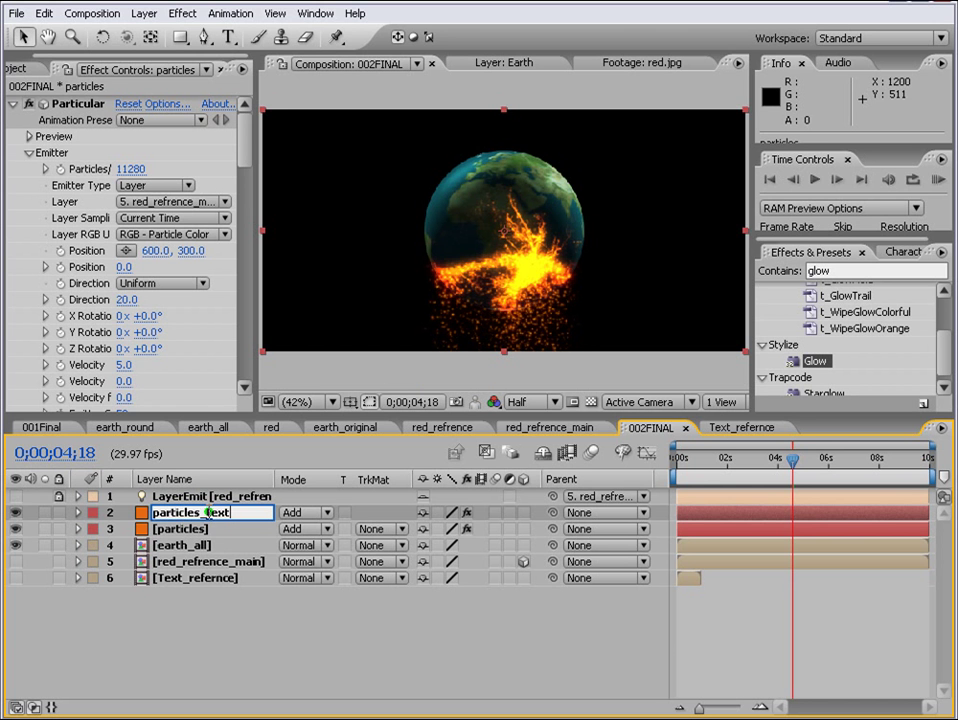
key(Return)
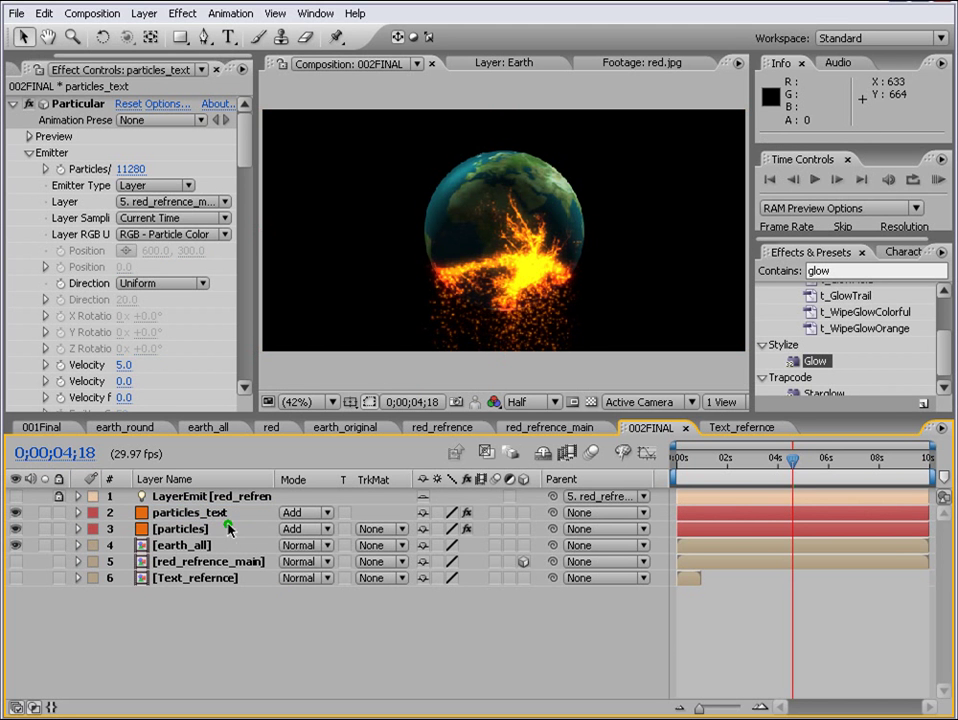
Solo the particles_text layer and frame its particles in the composition view at 50% magnification.
key(period)
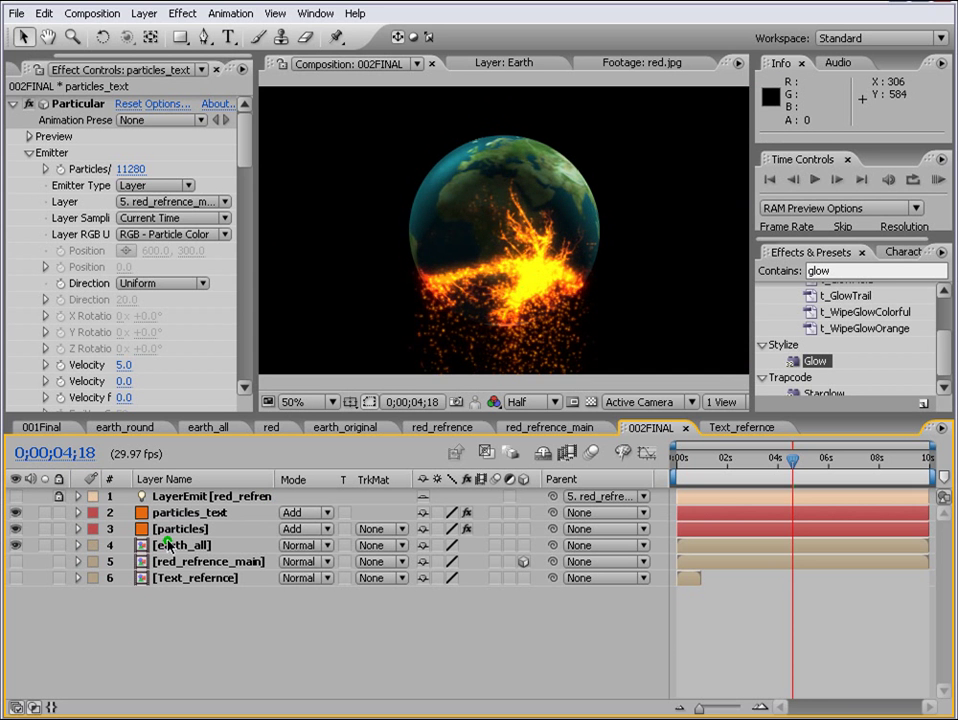
click(43, 513)
key(h)
drag(535, 323, 537, 272)
key(v)
click(259, 265)
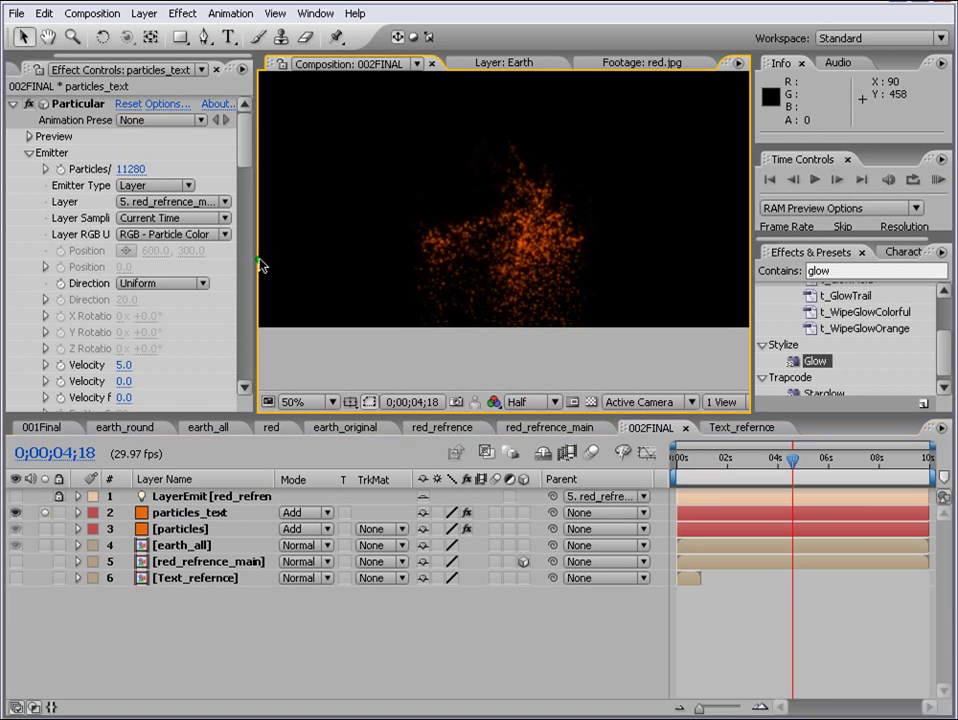
Set the particle type to Custom, using the Text_refernce layer with Random - Still Frame time sampling.
drag(250, 152, 252, 210)
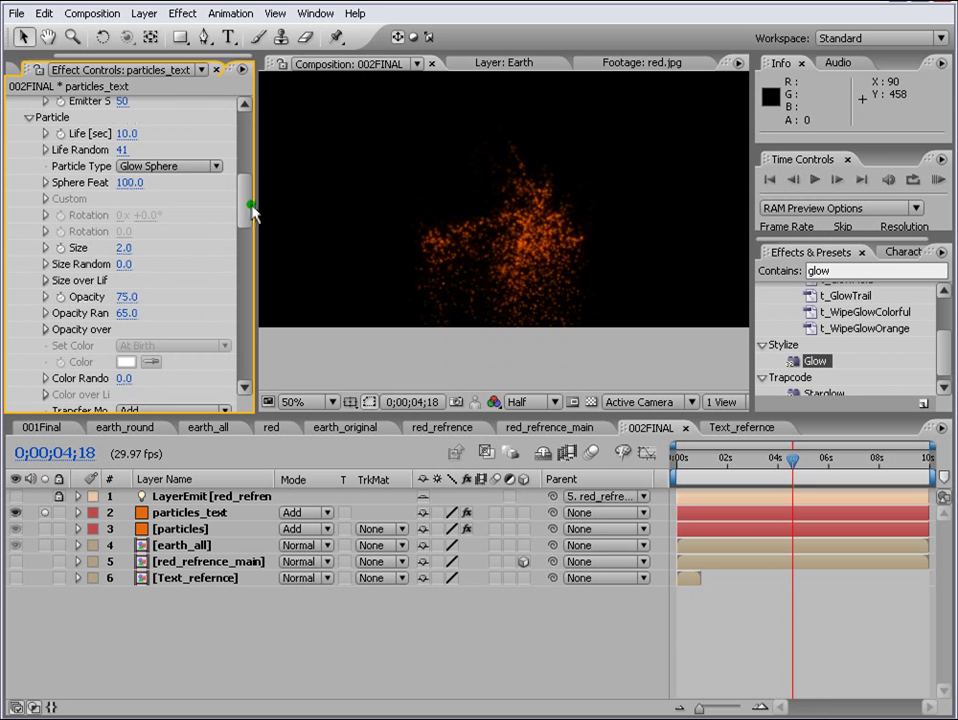
click(214, 168)
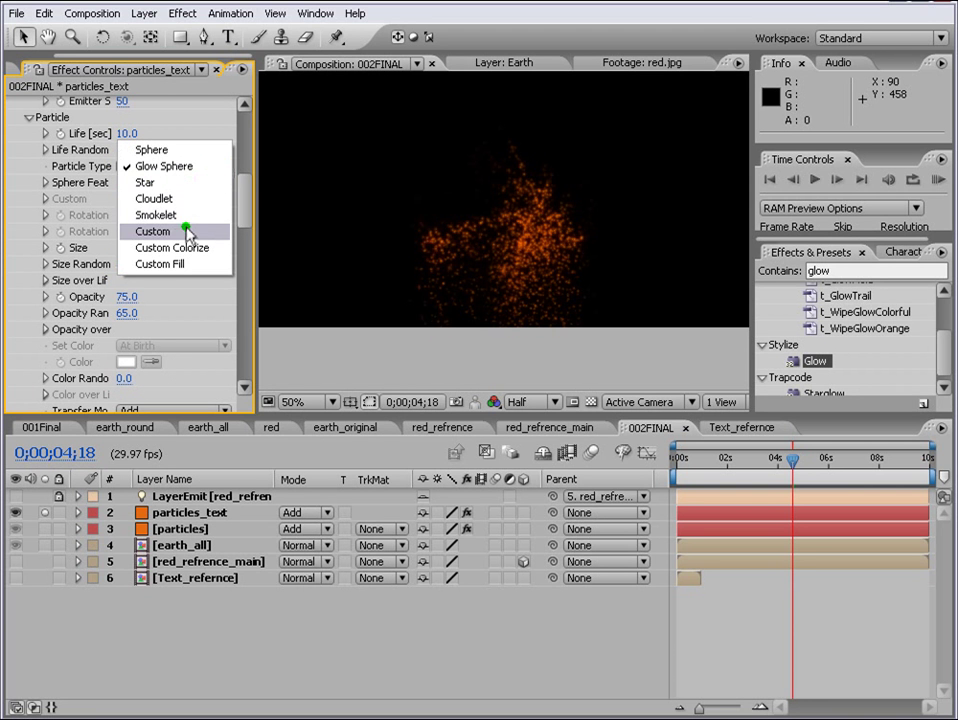
click(187, 236)
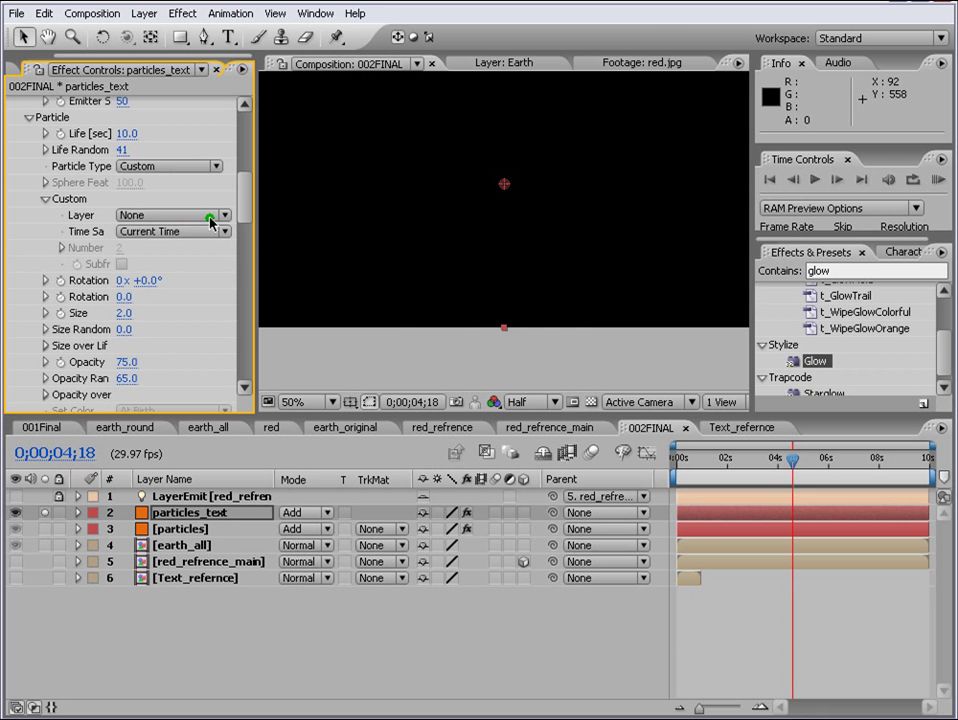
click(156, 216)
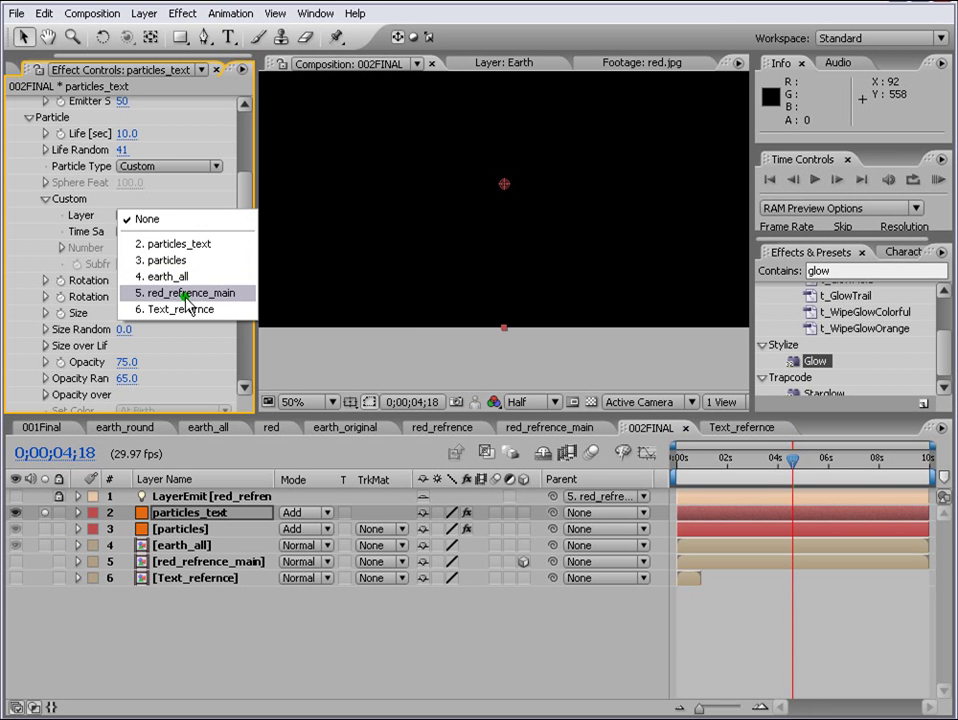
click(190, 310)
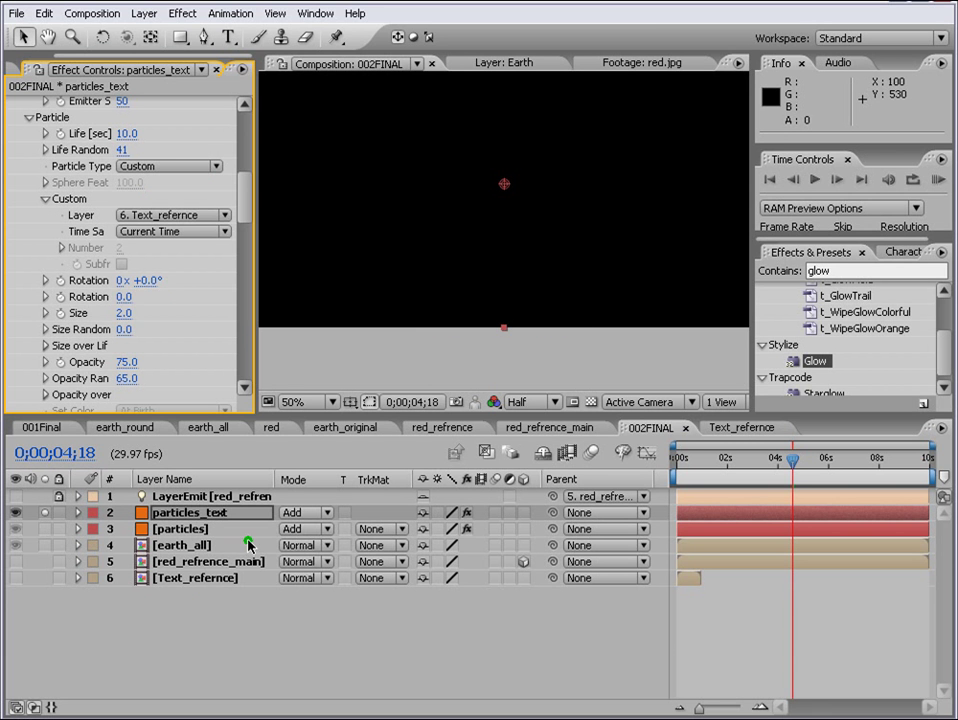
click(189, 232)
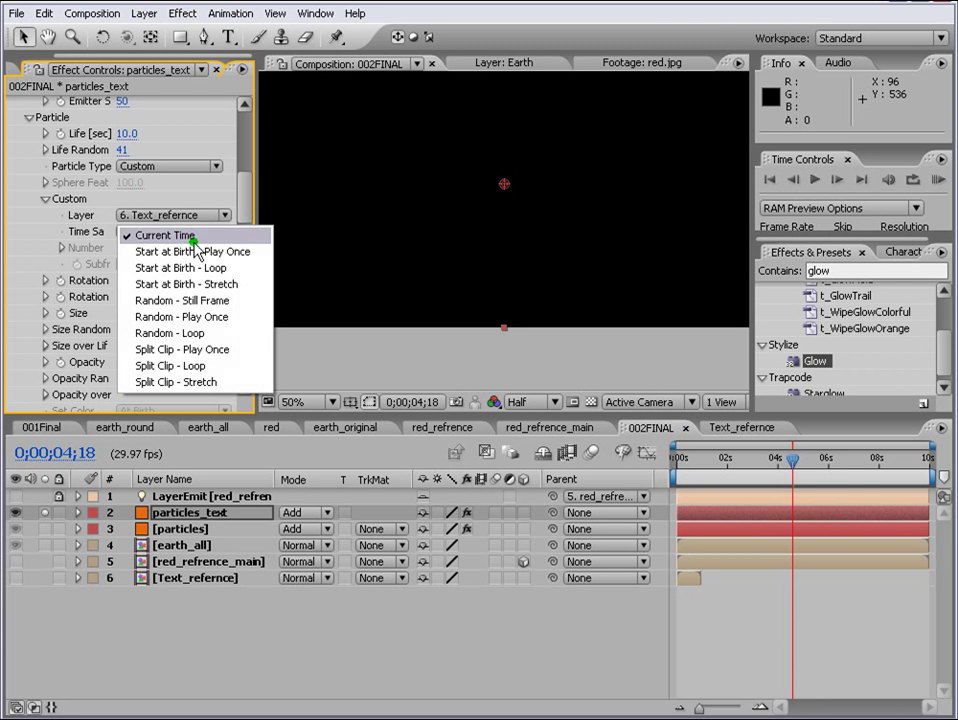
click(183, 301)
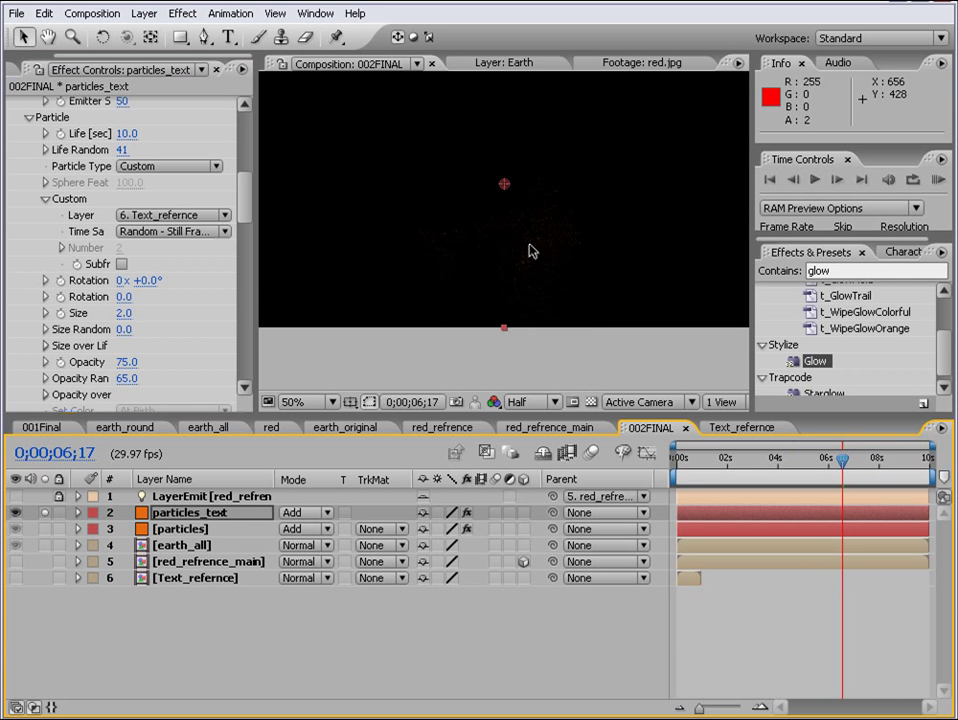
Set the particle size of particles_text to 10.
drag(245, 210, 245, 232)
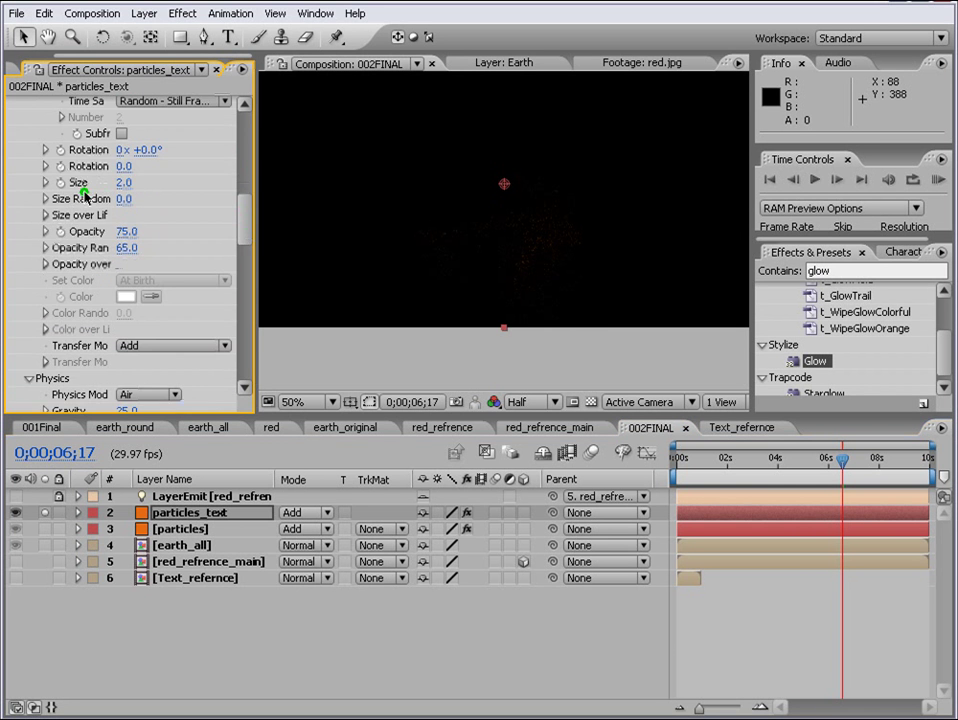
click(121, 183)
text(10)
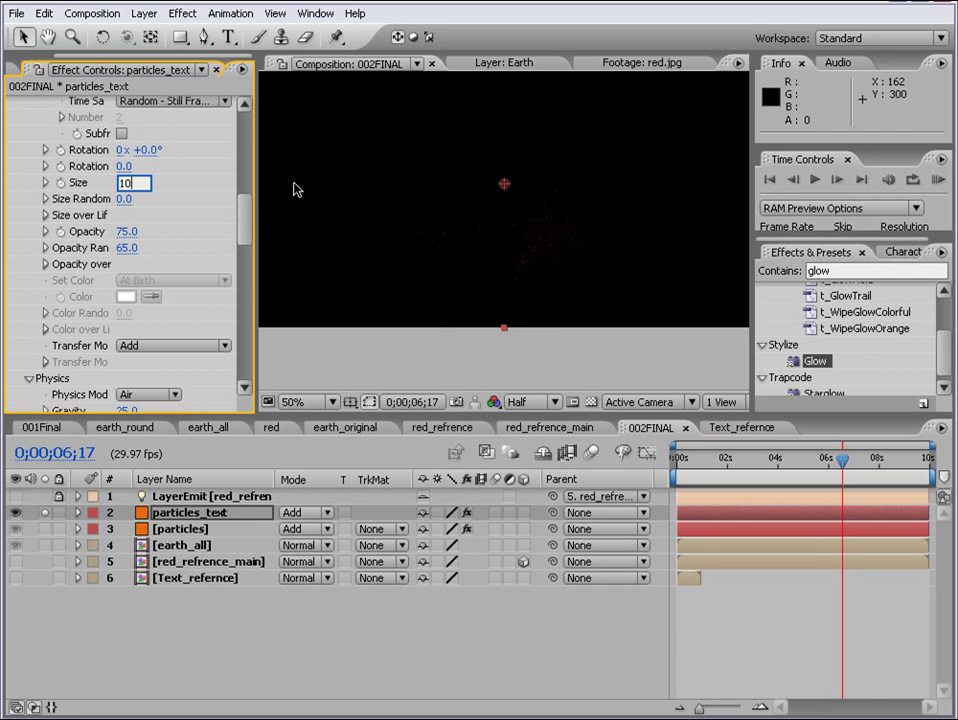
key(Return)
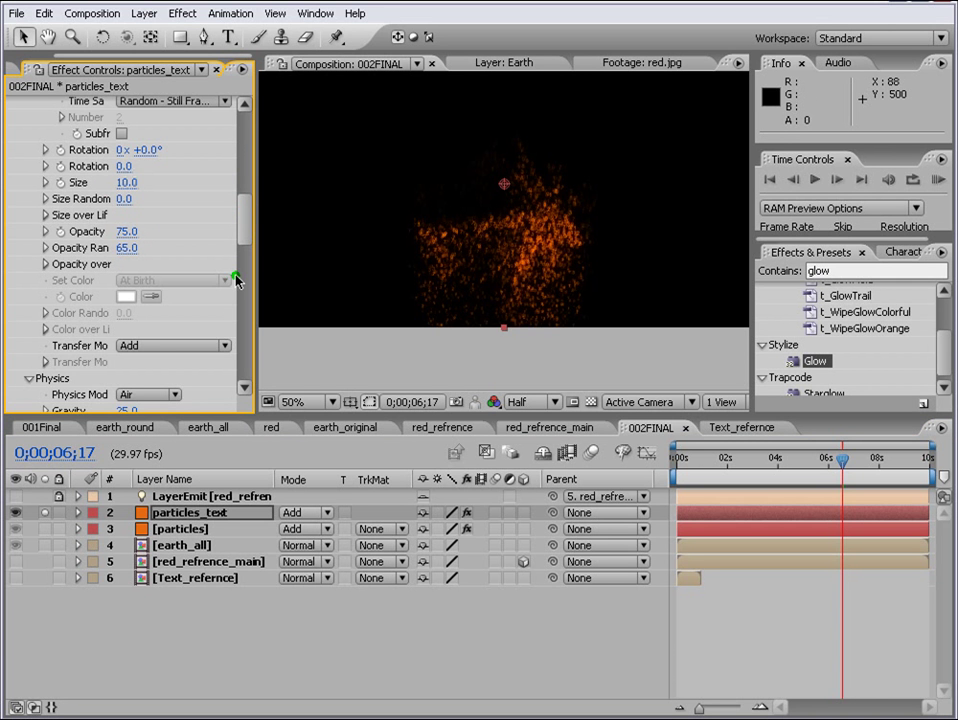
Move to 0;00;00;15 and shift the particles_text layer so it starts at that time.
scroll(233, 277, up, 10)
click(695, 460)
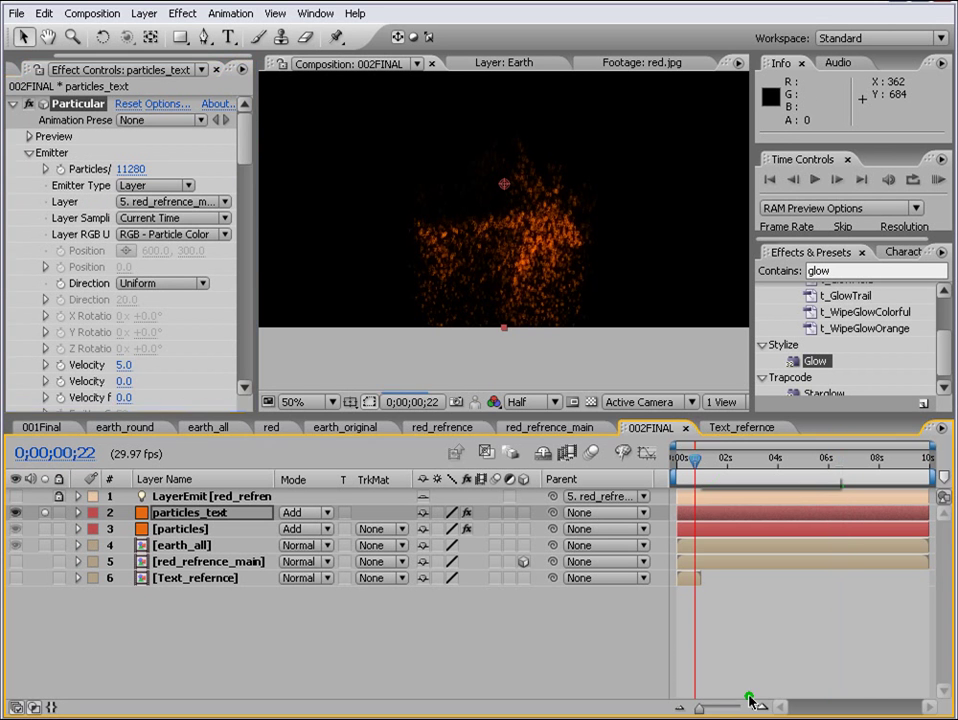
drag(699, 707, 732, 710)
click(733, 457)
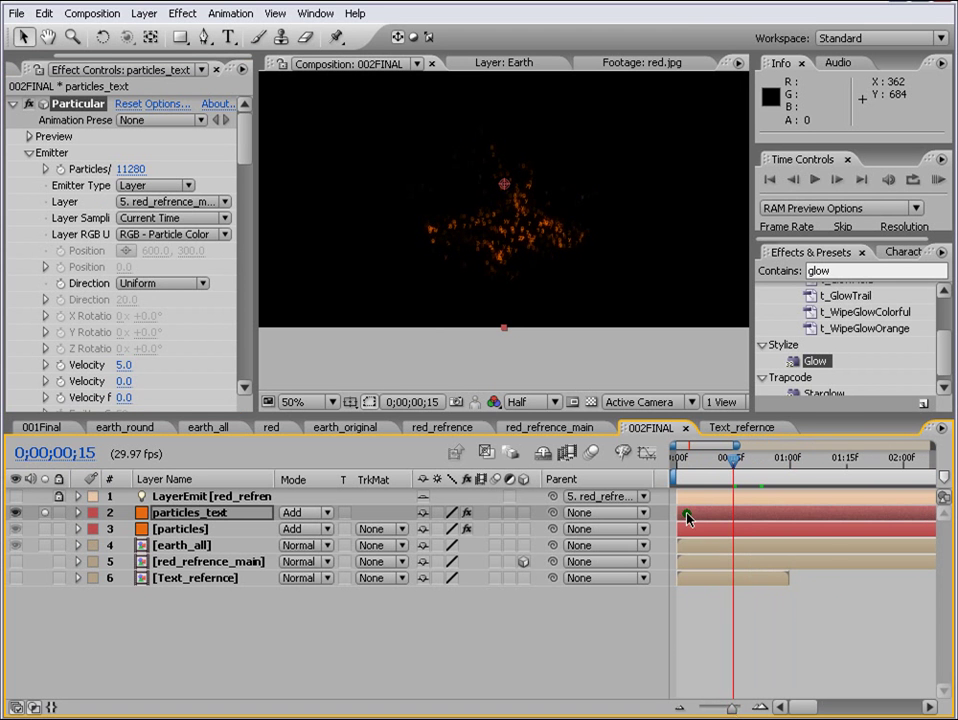
drag(684, 515, 738, 515)
Set the emitter's Particles/sec to 50000 and keyframe it at 0;00;00;15.
click(300, 185)
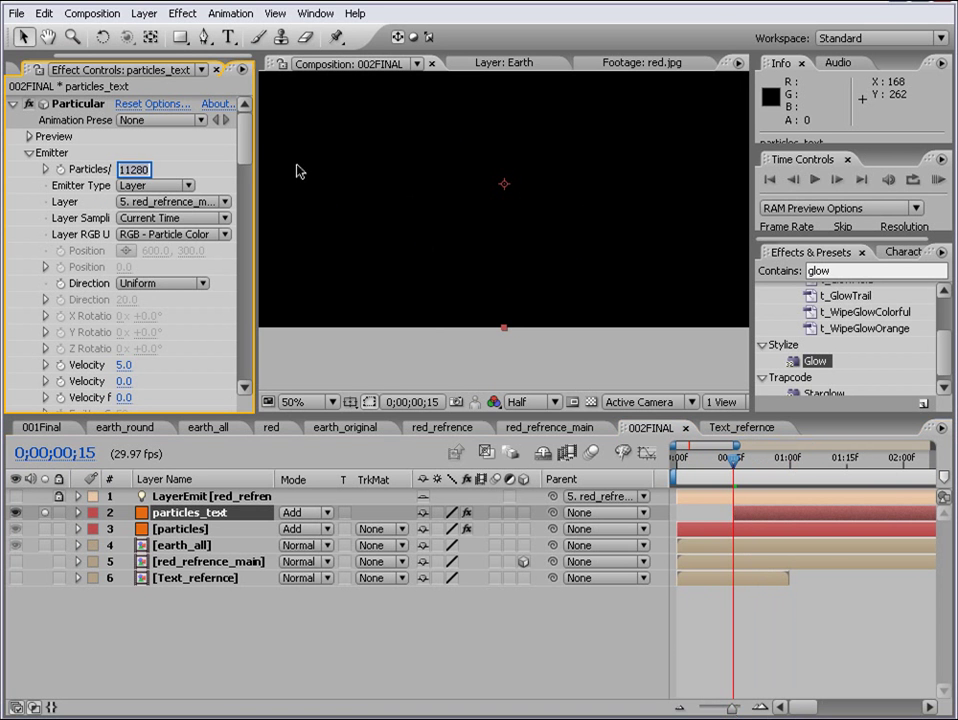
text(50000)
key(Return)
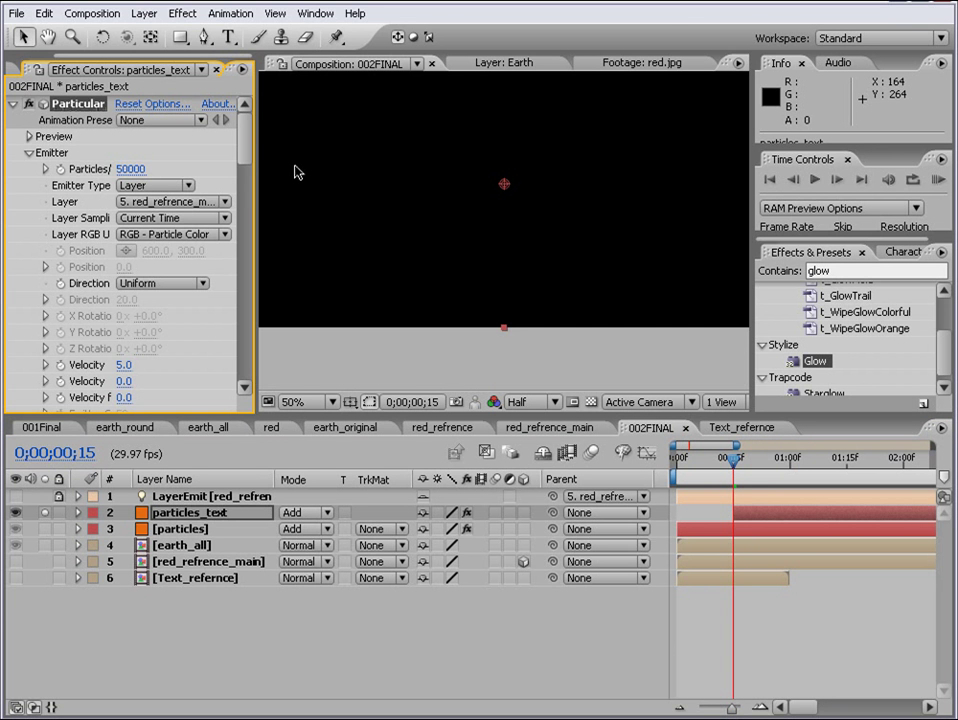
click(64, 172)
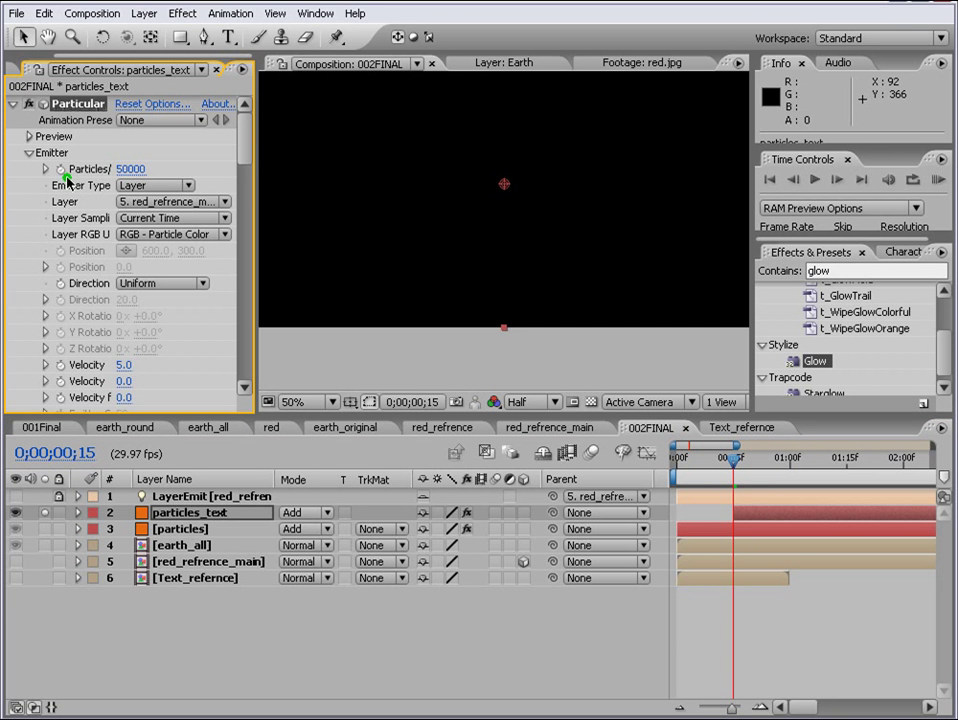
click(746, 516)
click(760, 523)
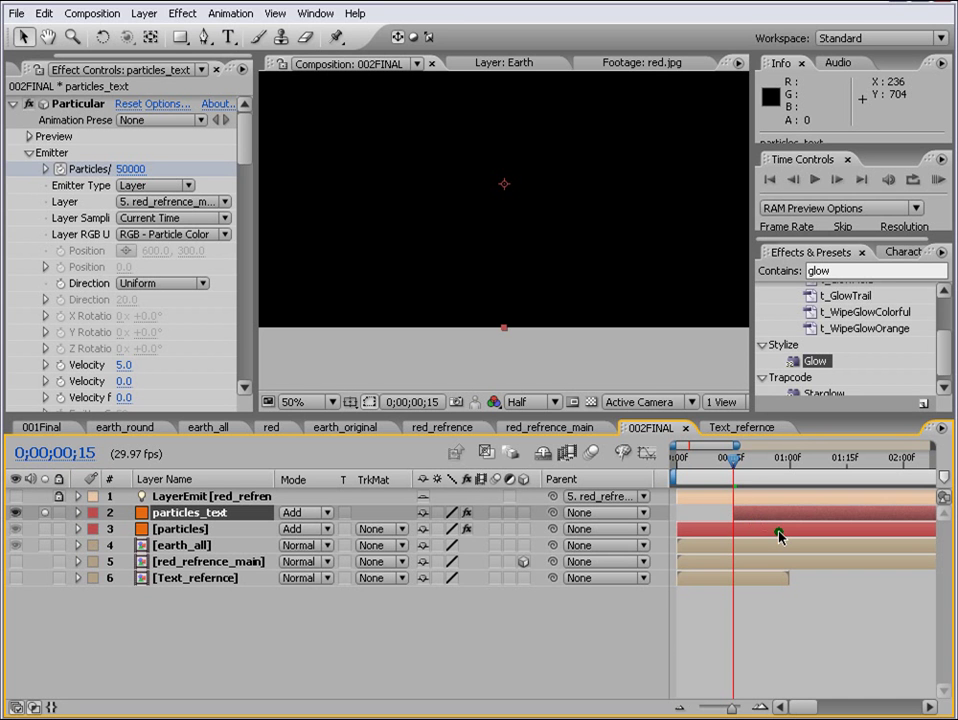
Advance one frame to 0;00;00;16, set Particles/sec to 0 and scrub through the emission.
click(837, 181)
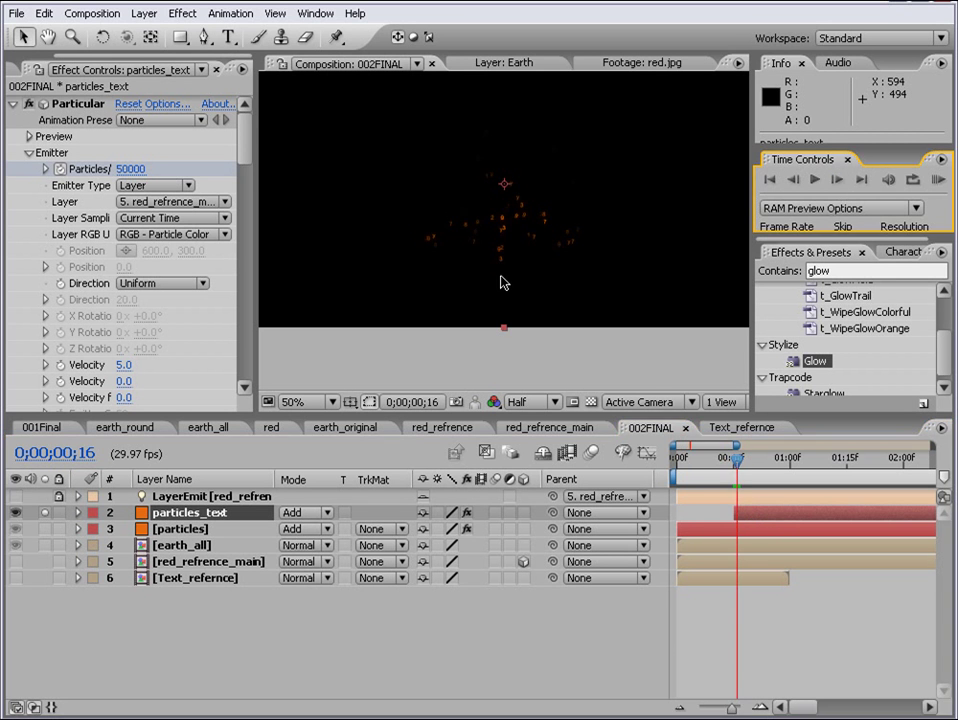
click(130, 169)
text(0)
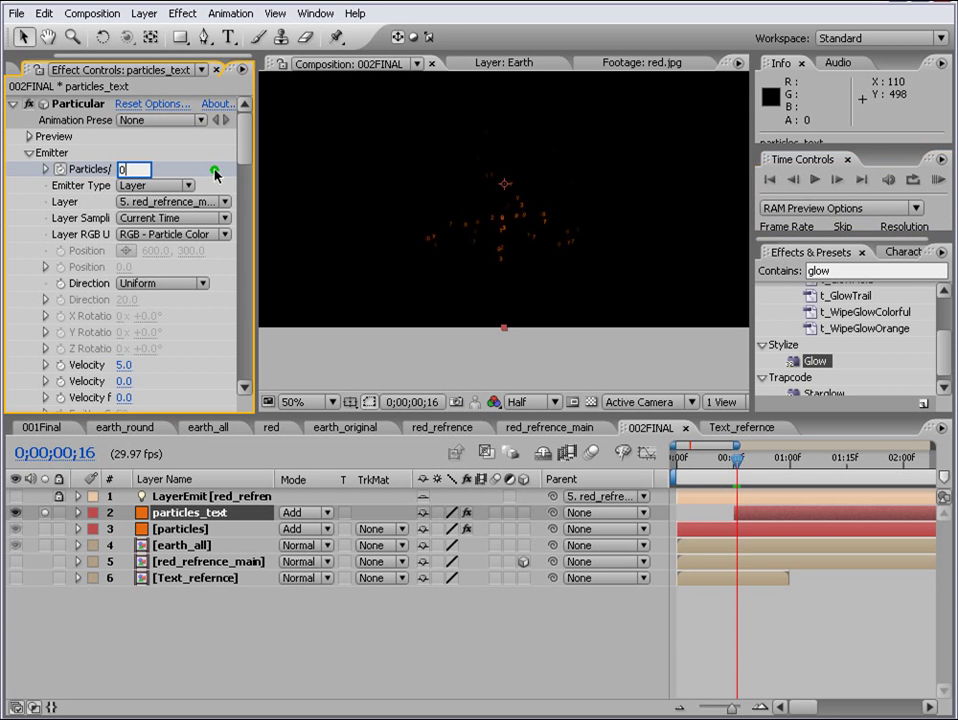
click(216, 175)
click(636, 481)
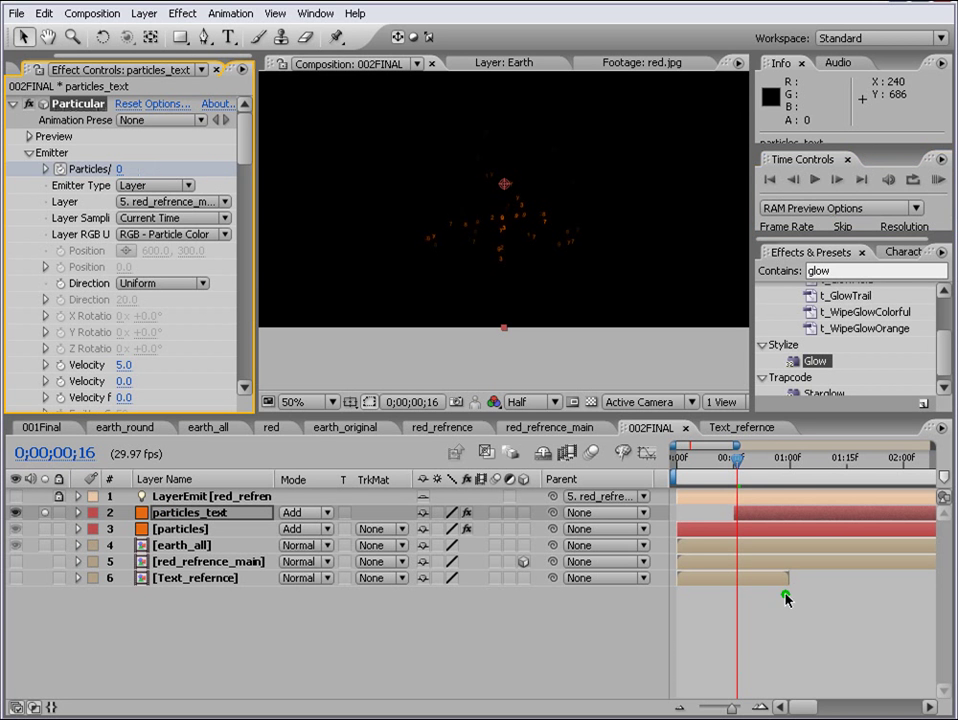
drag(790, 487, 828, 641)
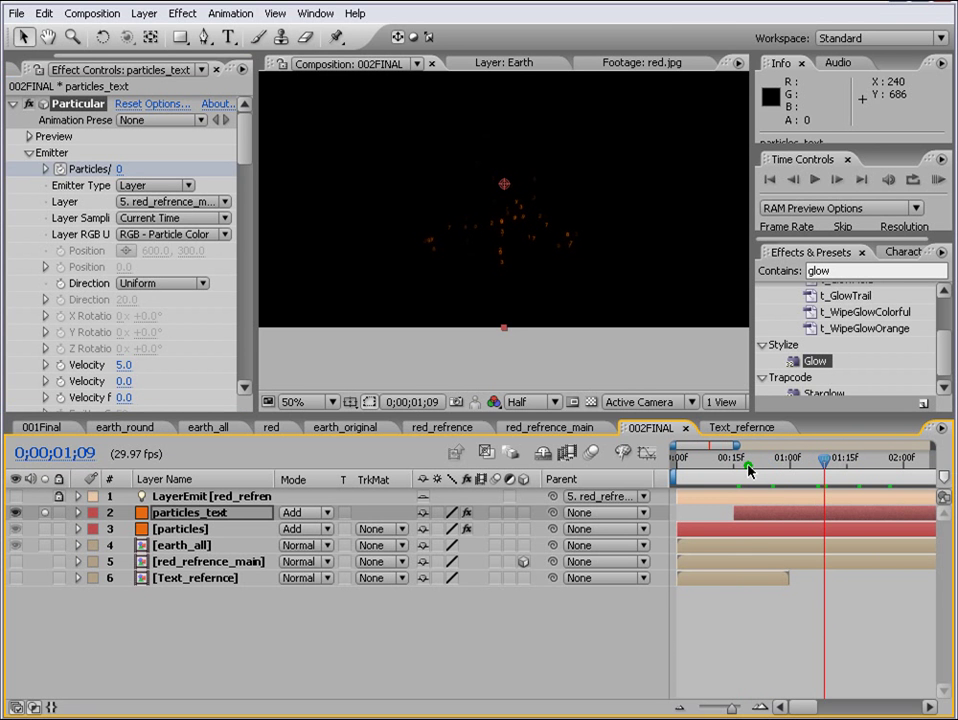
Reveal the Particles/sec keyframes, raise the one at 0;00;00;15 to 100000 and check the frame at 0;00;01;08.
key(u)
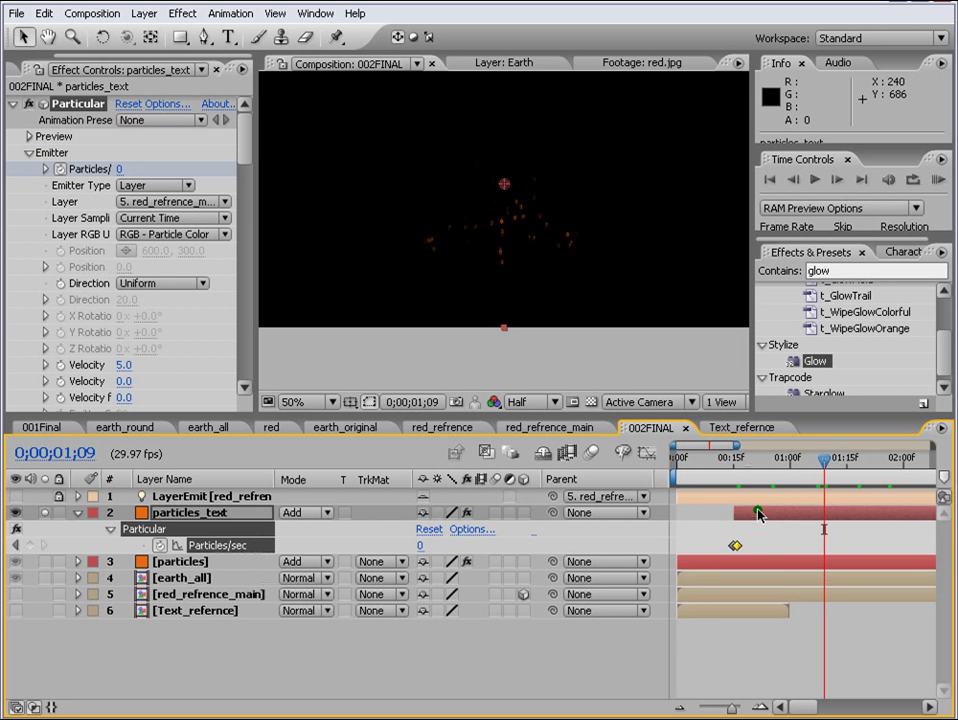
drag(748, 458, 735, 458)
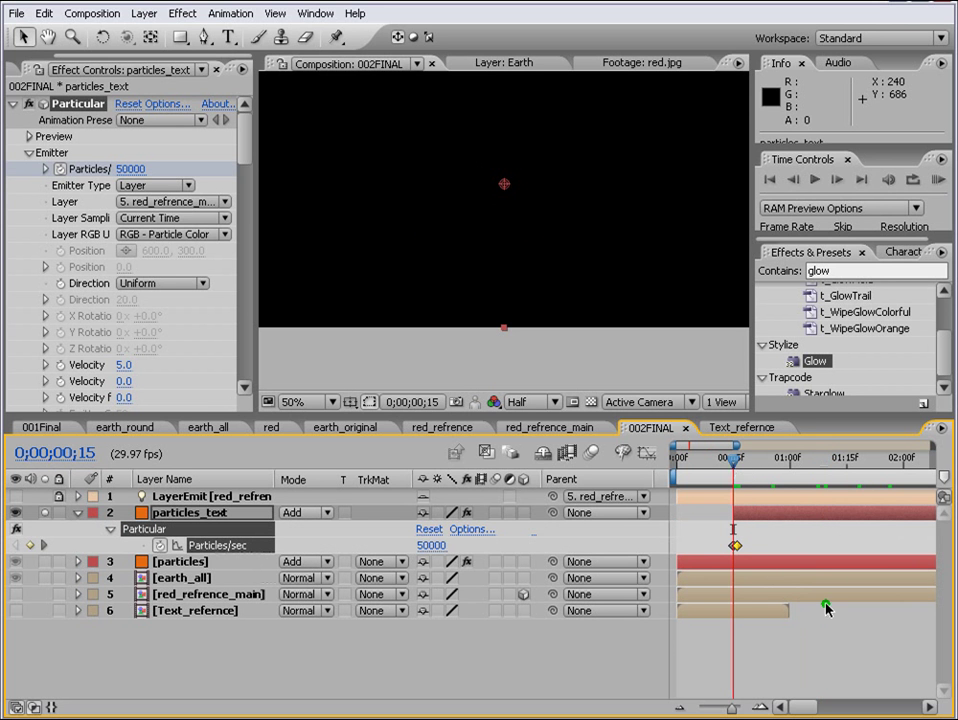
click(119, 169)
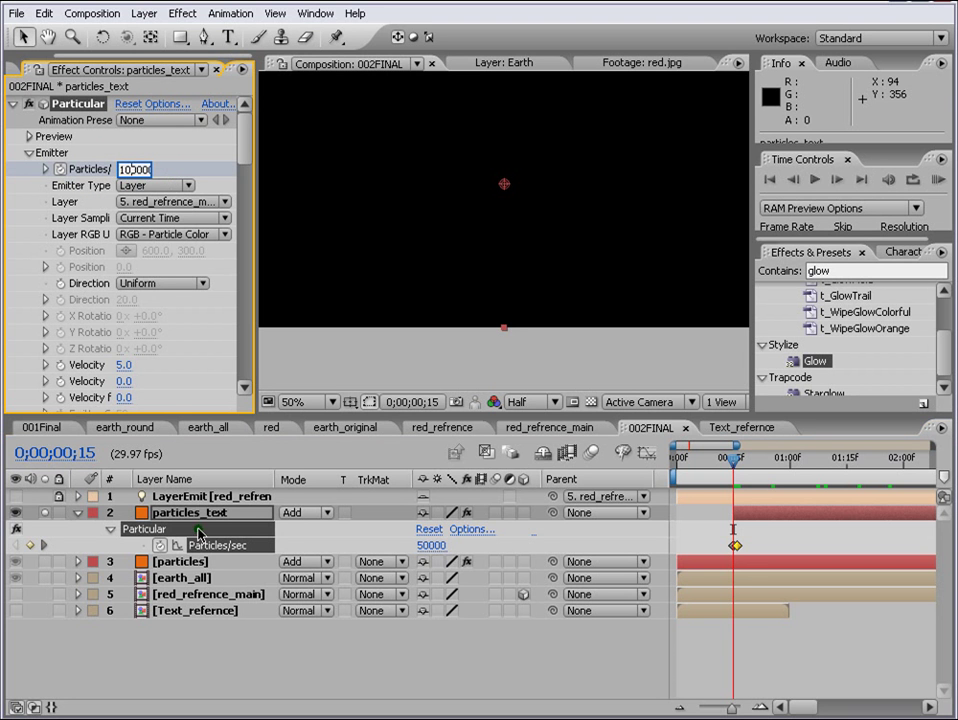
text(100000)
click(436, 686)
click(819, 458)
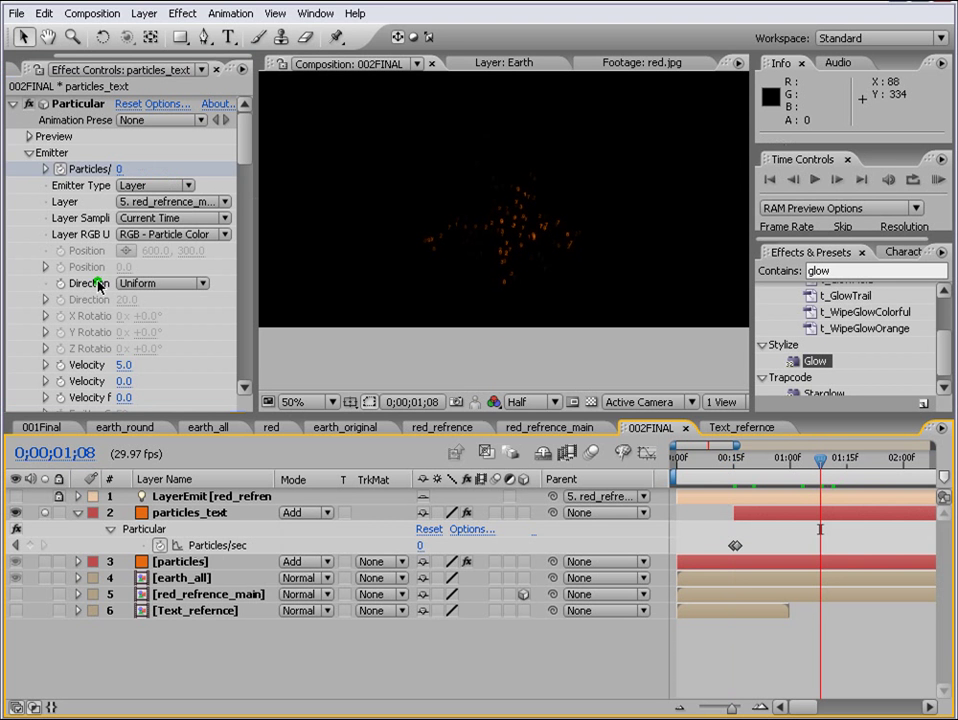
Set the emitter's direction to Outwards with a direction spread of 100.
click(180, 284)
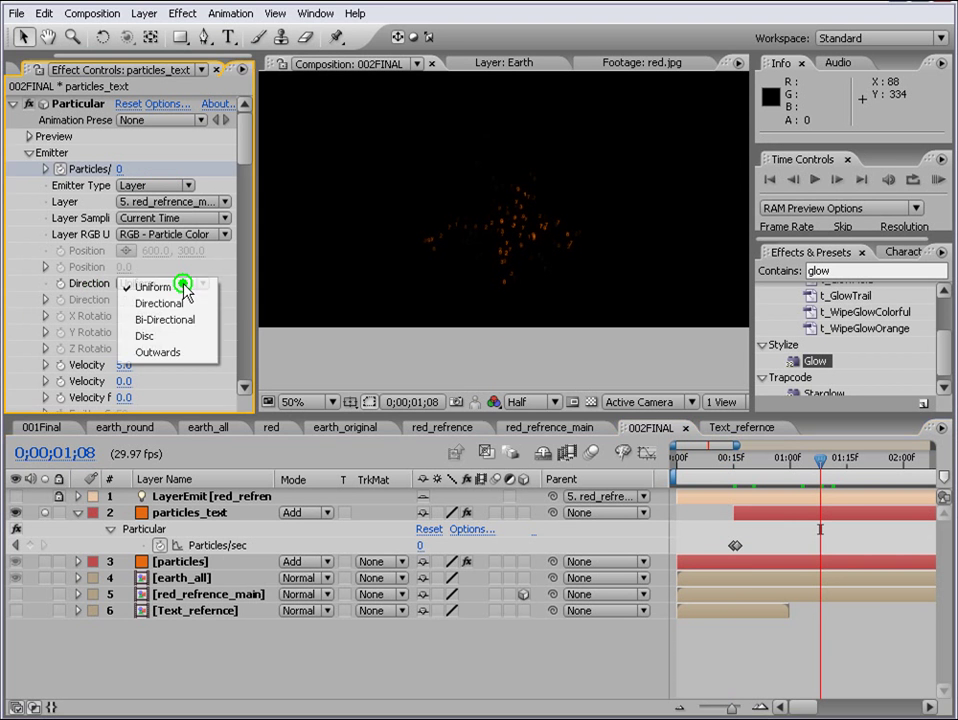
click(160, 352)
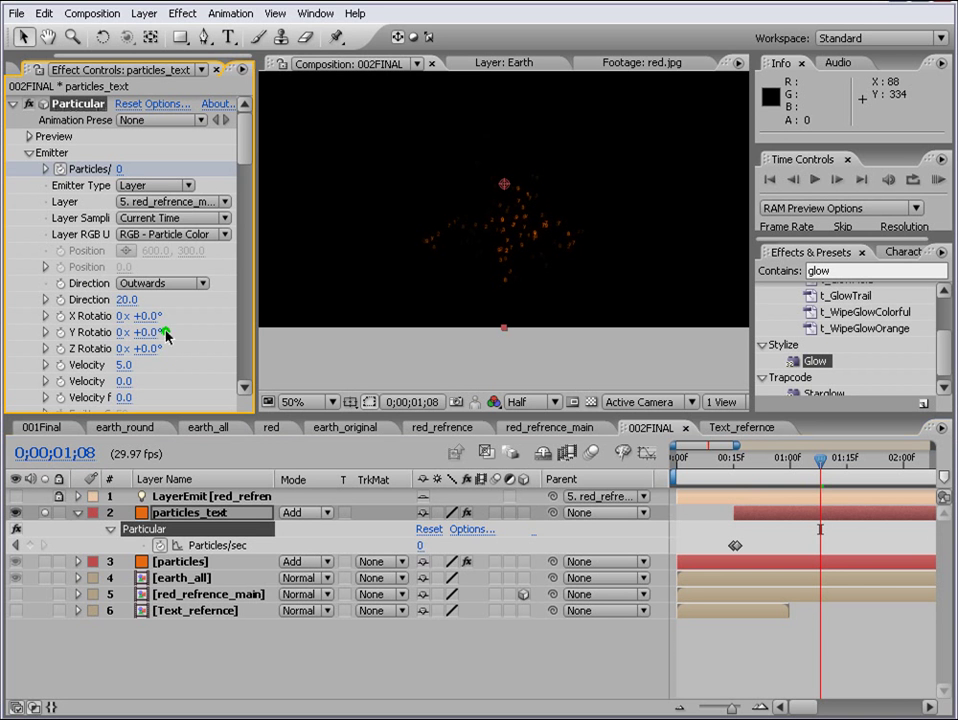
drag(126, 299, 334, 299)
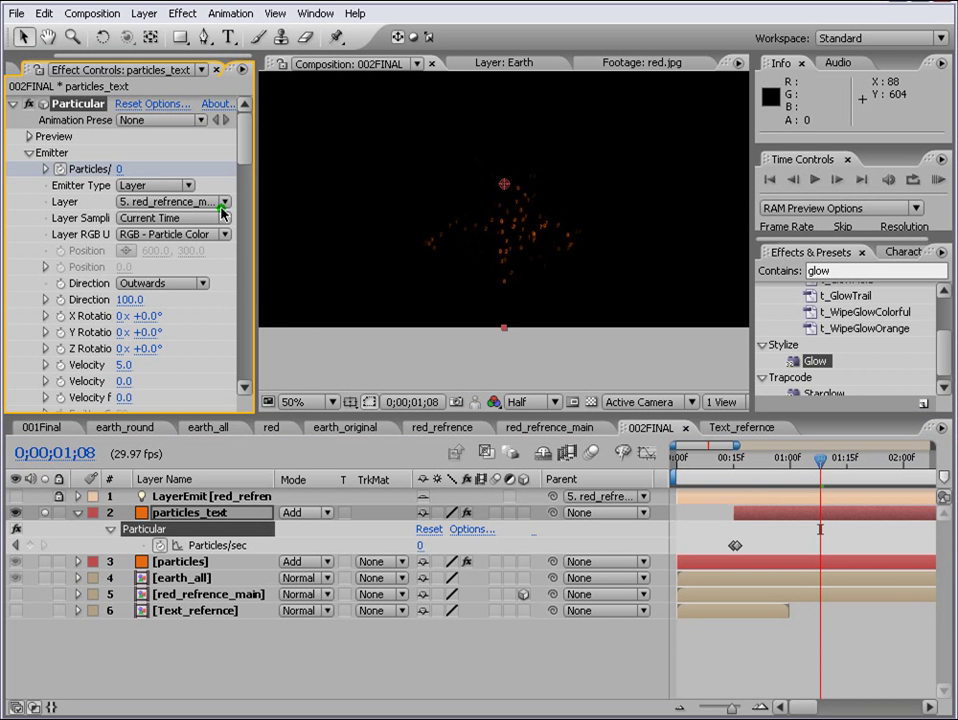
Set the emitter's layer sampling to Particle Birth Time.
click(157, 220)
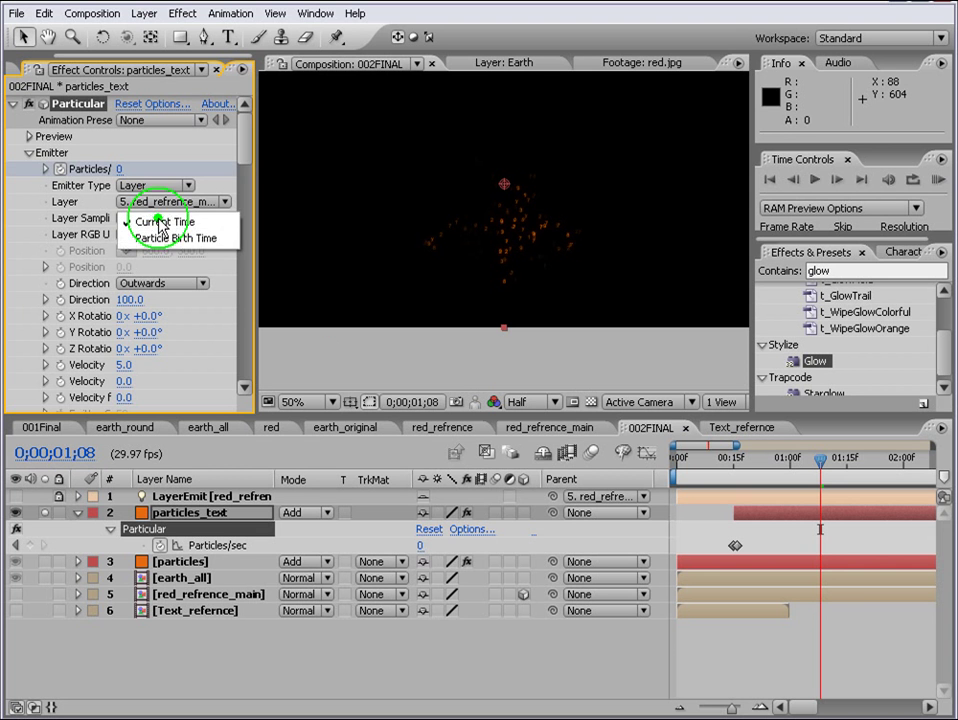
click(160, 240)
scroll(60, 265, down, 10)
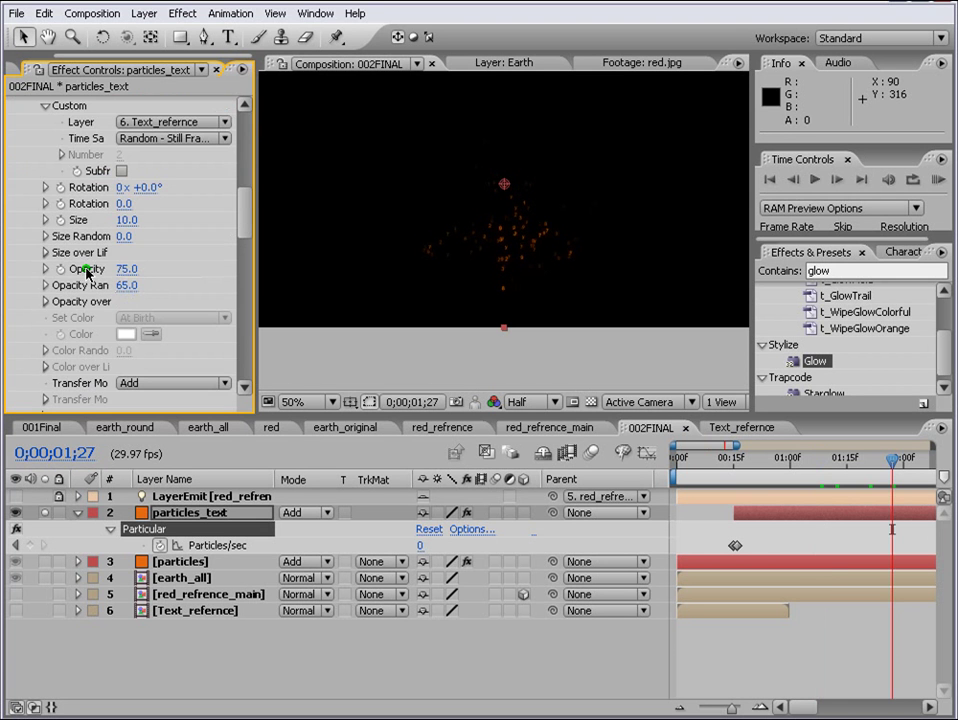
Shape Size over Life to ramp up from birth to full size and apply a preset curve to Opacity over Life.
click(44, 253)
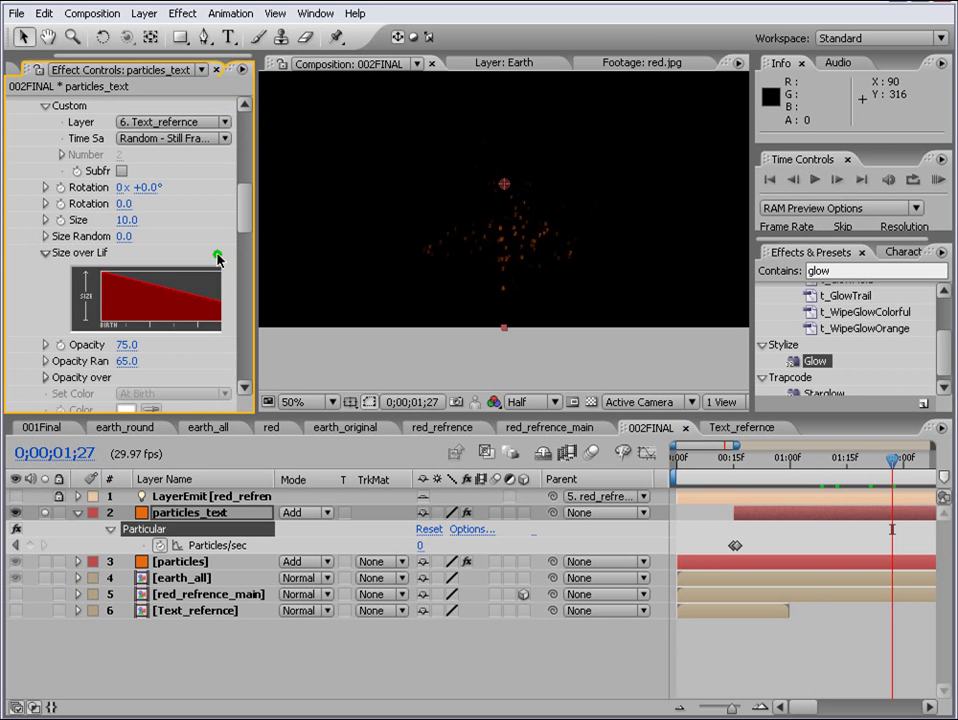
drag(253, 290, 380, 290)
mouse_move(136, 268)
mouse_down()
mouse_move(107, 318)
mouse_move(153, 268)
mouse_move(301, 271)
mouse_up()
drag(220, 275, 231, 263)
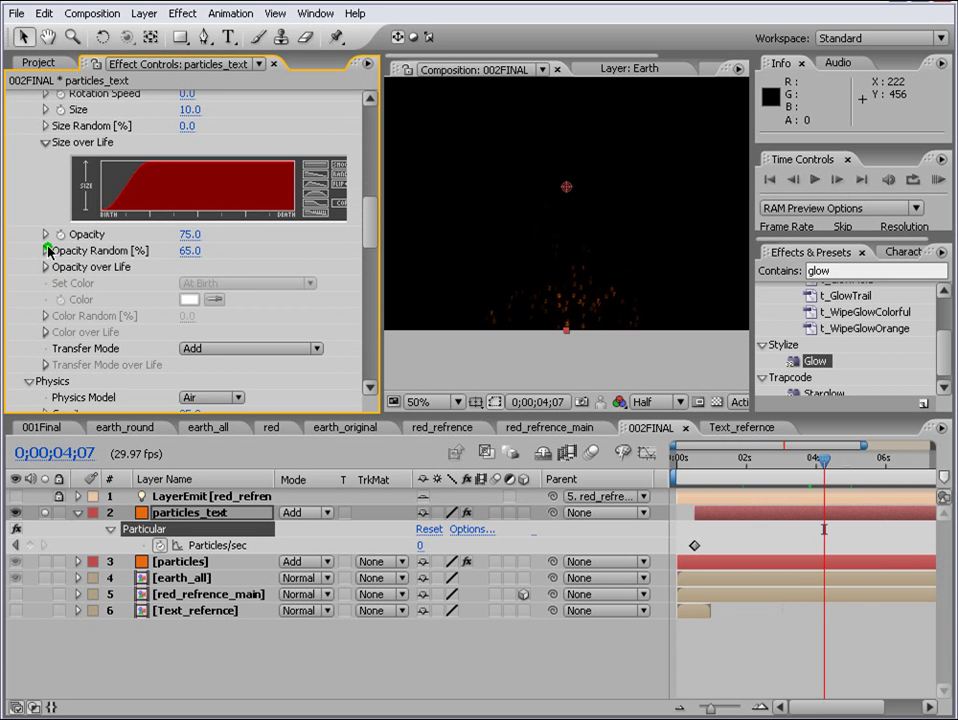
click(45, 267)
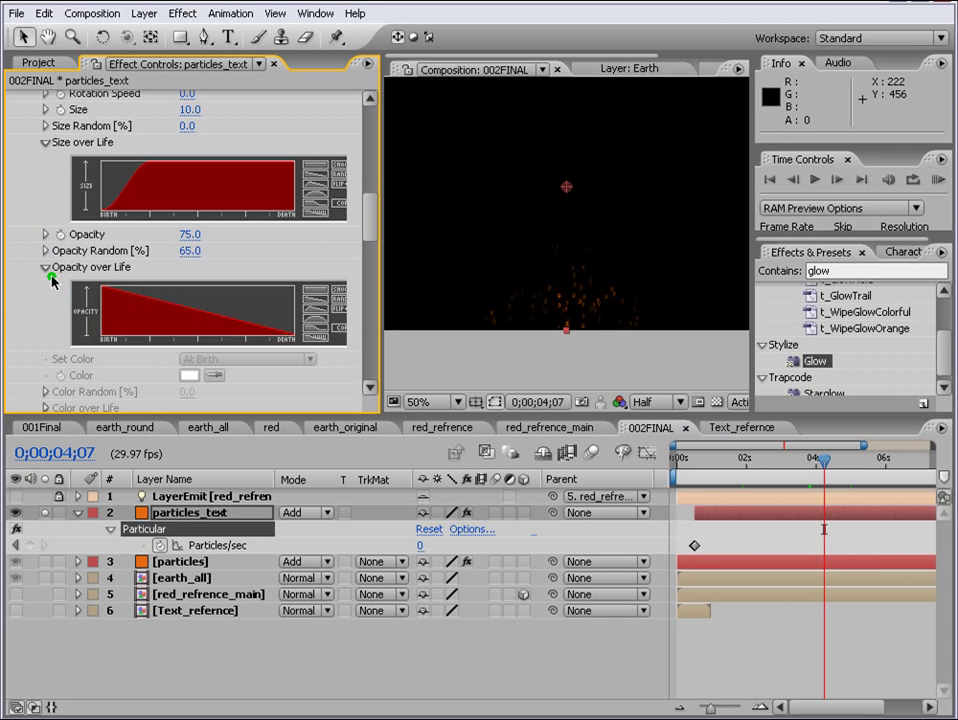
click(318, 322)
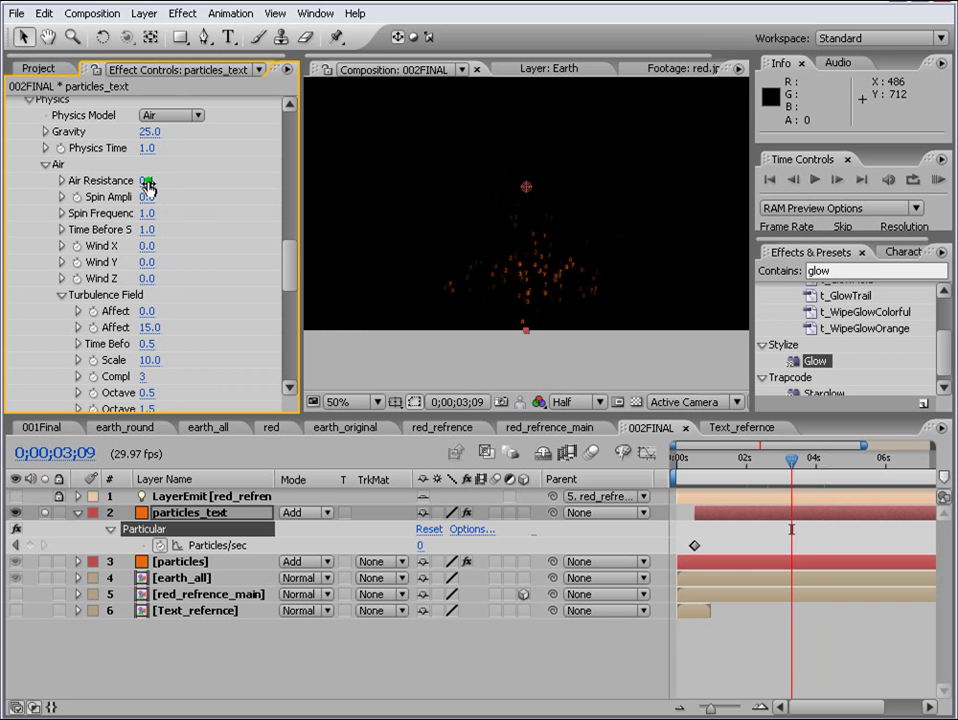
Set the Air Resistance to 0.3 in the air physics and run a RAM preview of the text particles.
click(146, 181)
text(0.1)
key(Return)
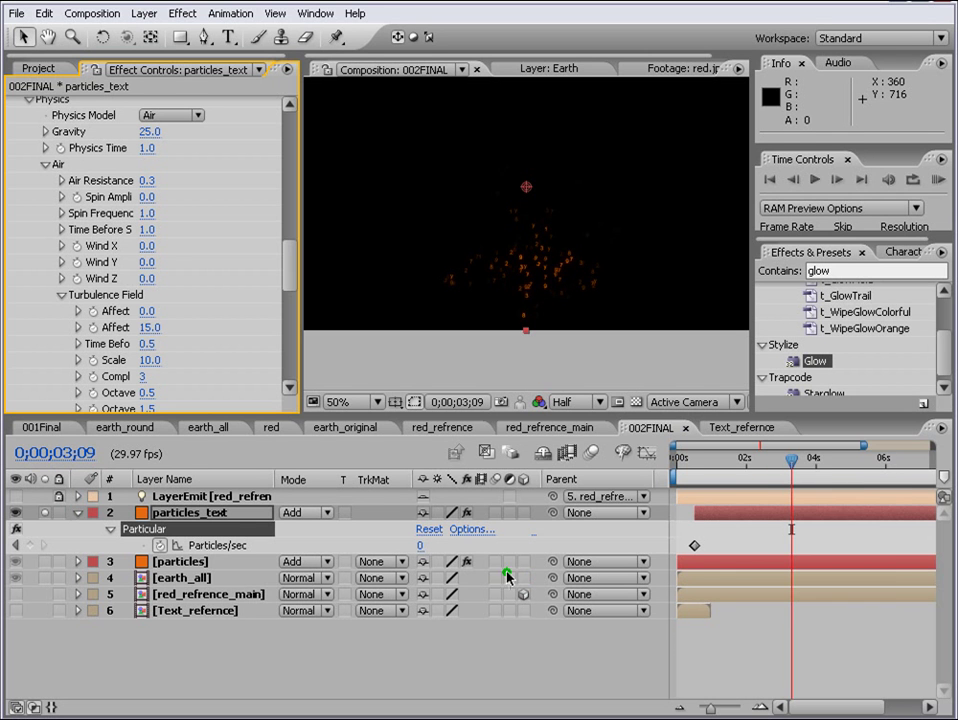
click(939, 180)
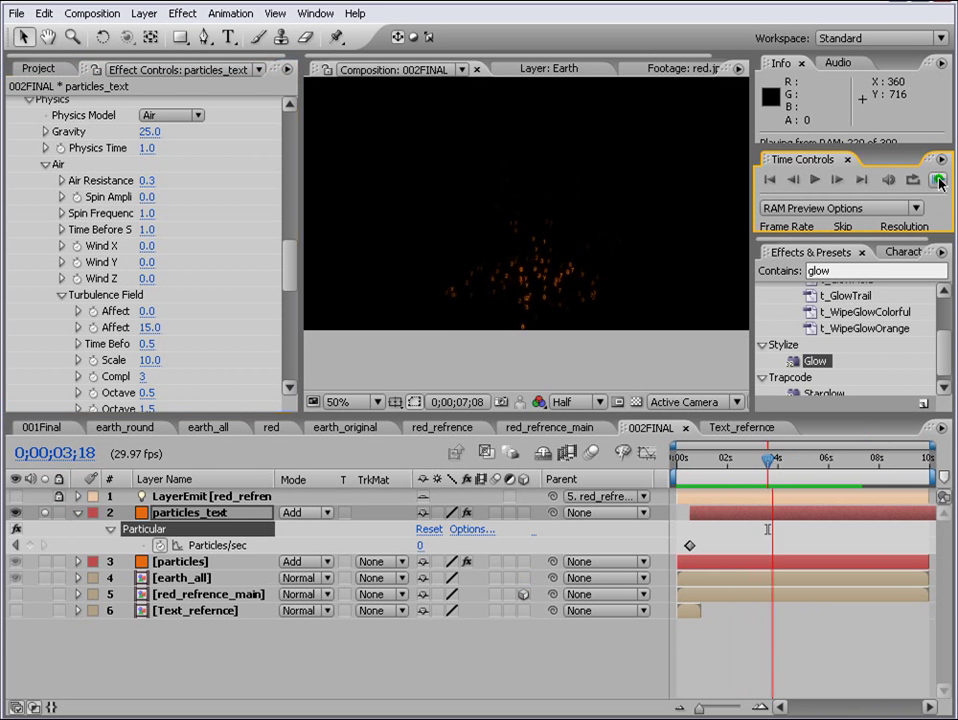
click(939, 180)
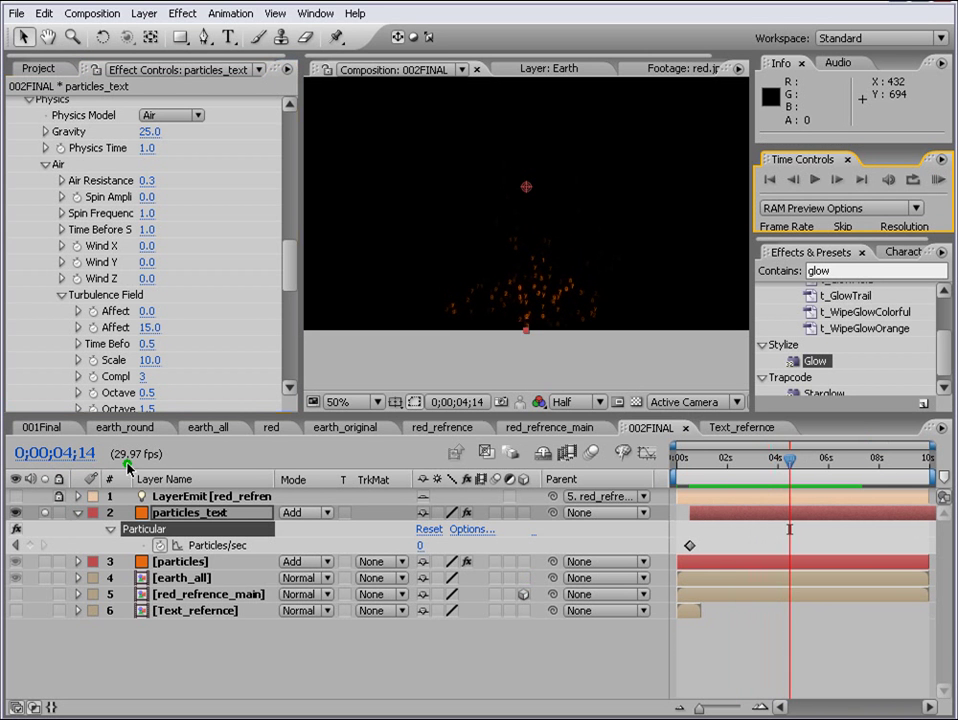
Set the particle Size to 13 and Size Random to 100%, and run a RAM preview.
drag(292, 266, 293, 197)
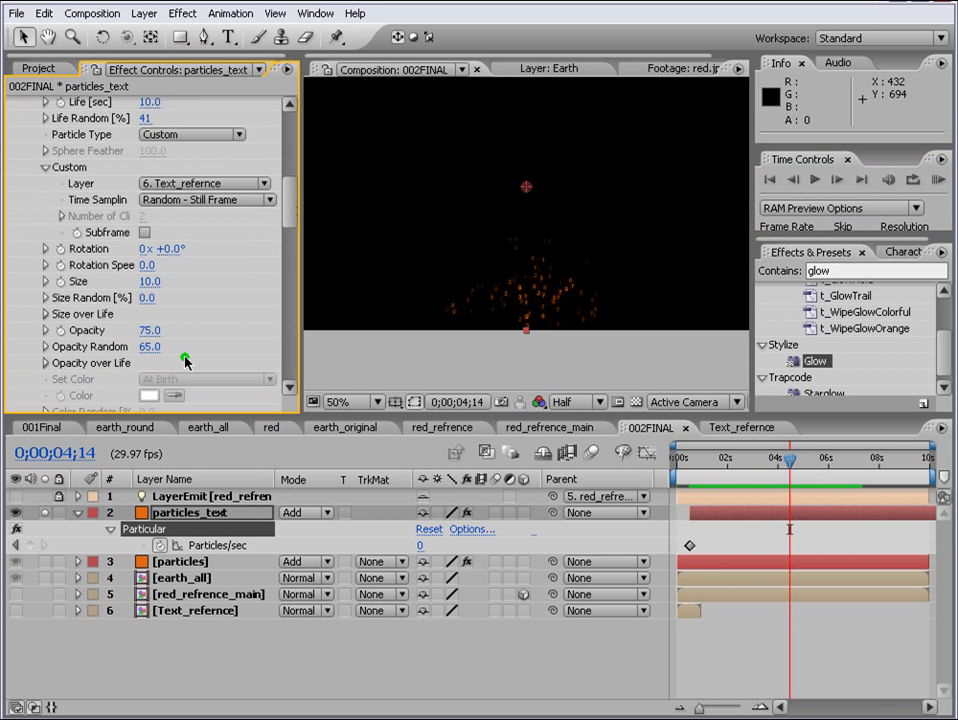
click(148, 283)
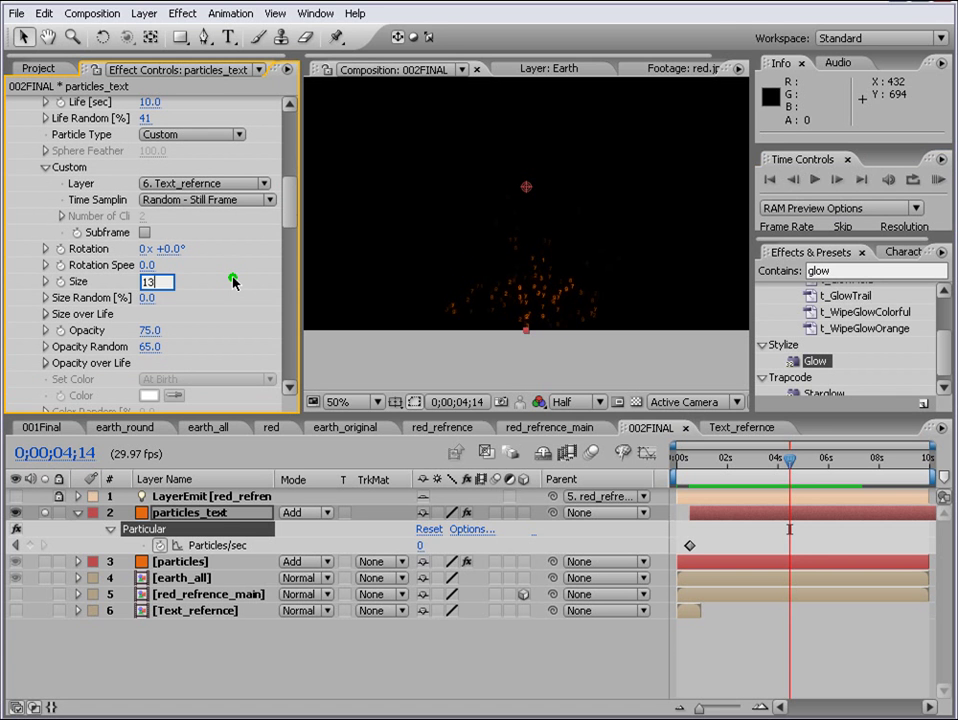
key(Return)
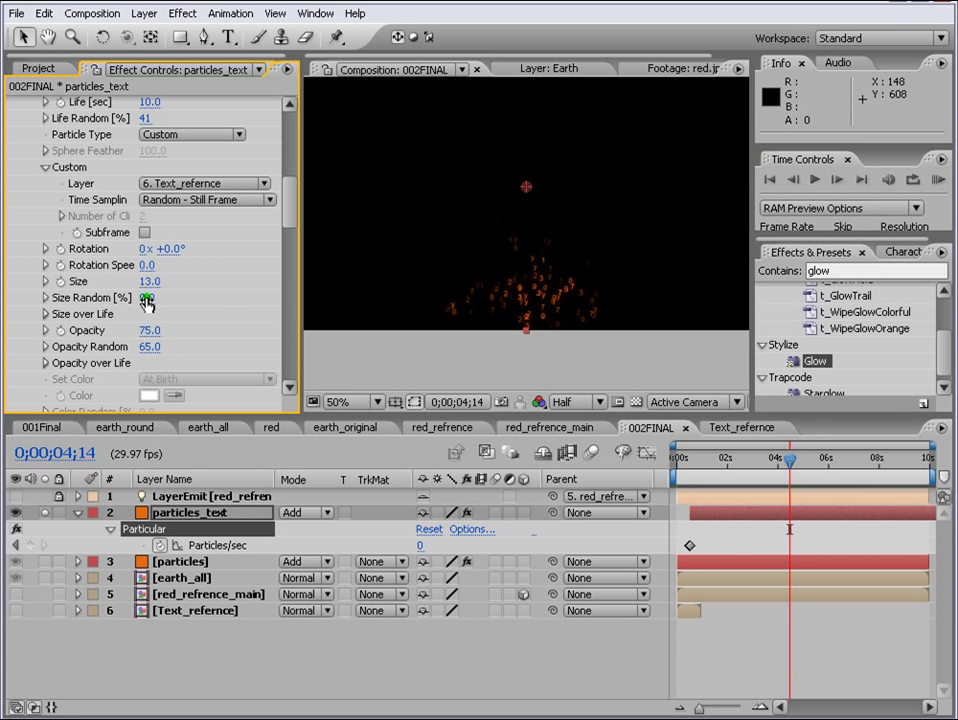
drag(145, 299, 362, 330)
click(938, 179)
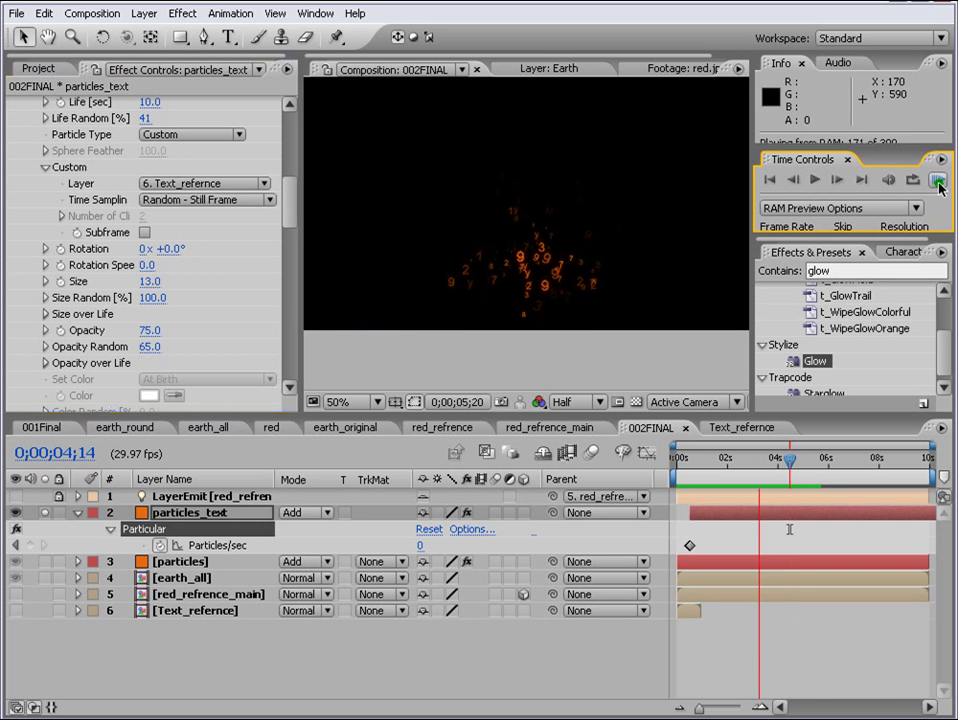
Raise the Particles/sec keyframe at 0;00;00;15 to 200000.
drag(713, 470, 686, 470)
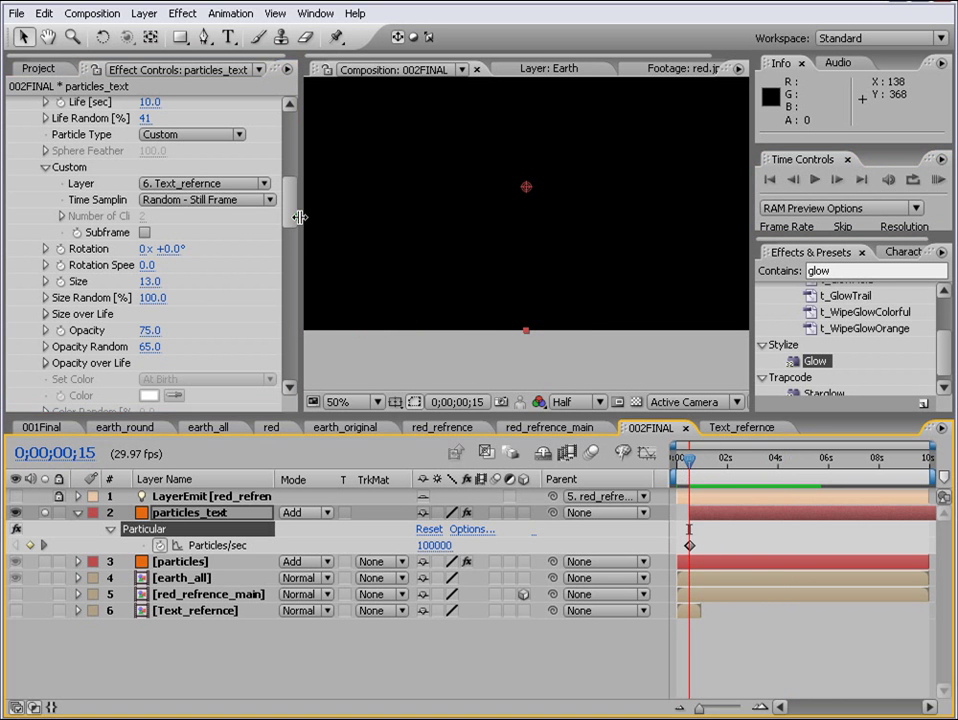
drag(291, 207, 293, 128)
click(145, 169)
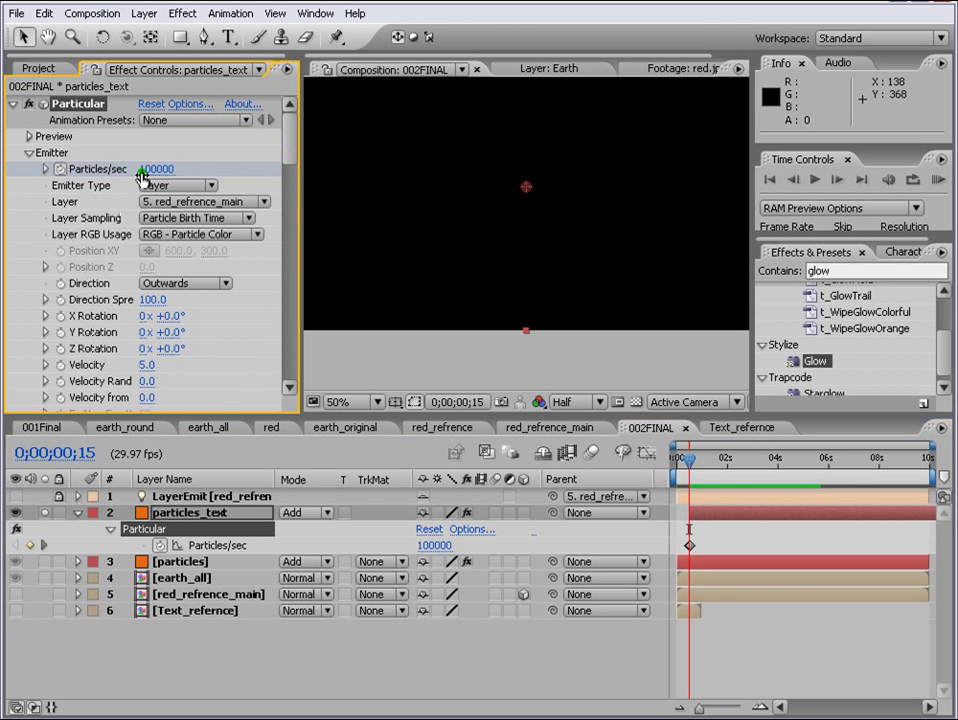
click(131, 168)
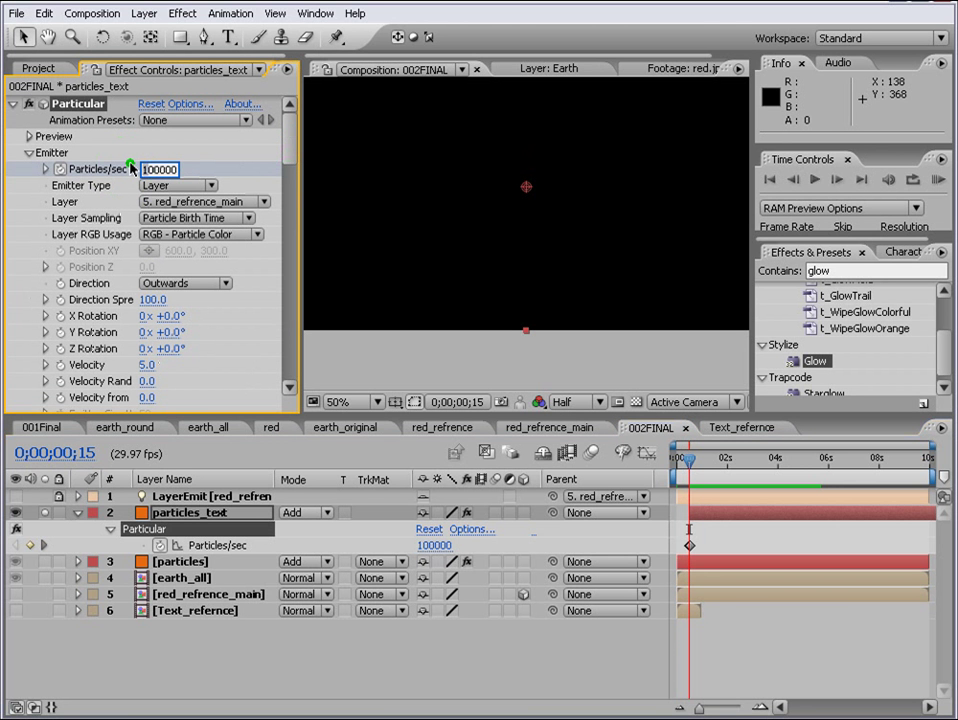
click(803, 608)
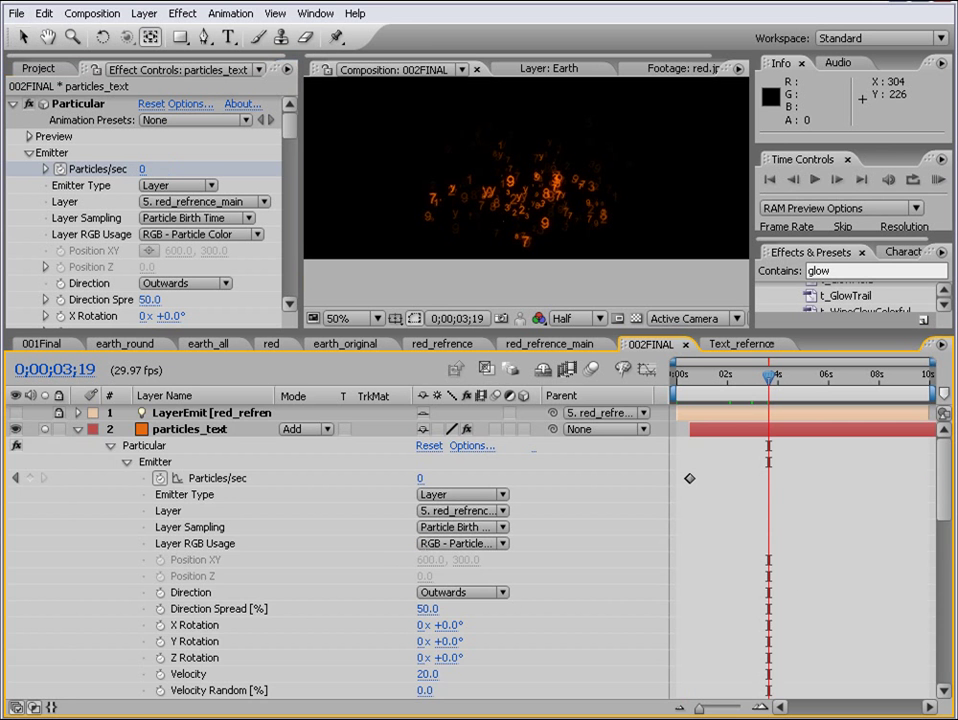
Reduce the particles' Size Random to 36% and check the burst at 0;00;03;05 and 0;00;04;10.
drag(937, 481, 887, 633)
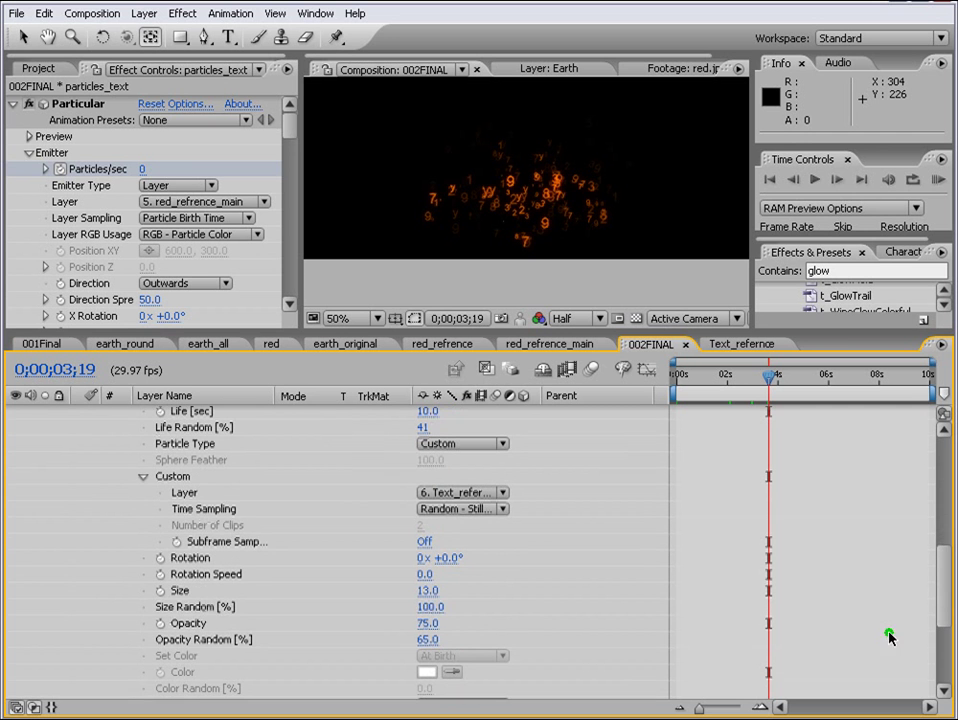
click(424, 606)
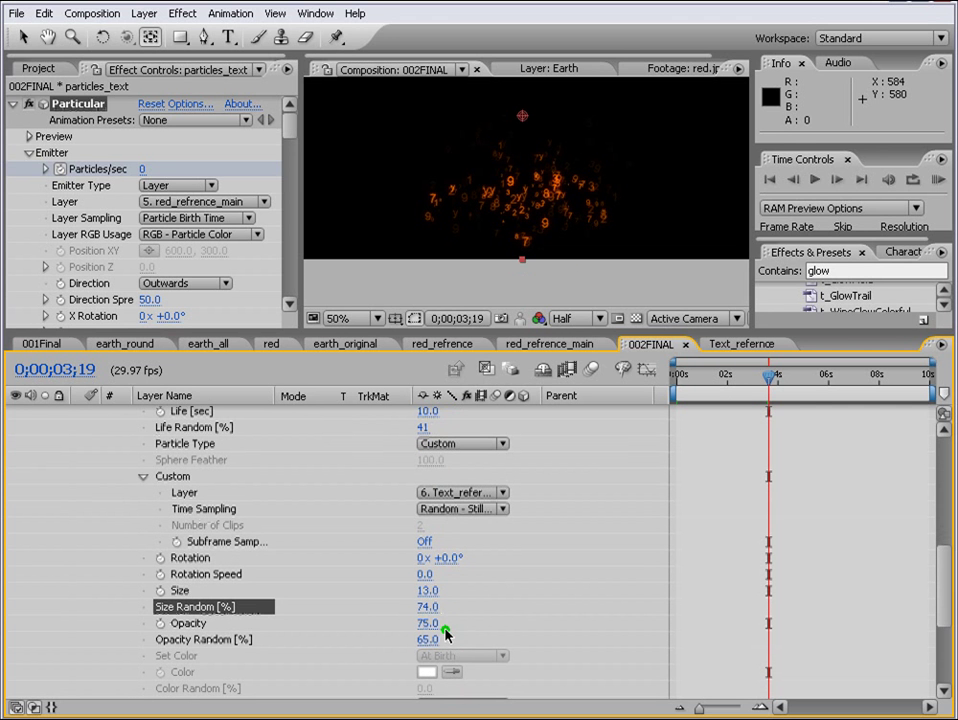
drag(427, 610, 408, 607)
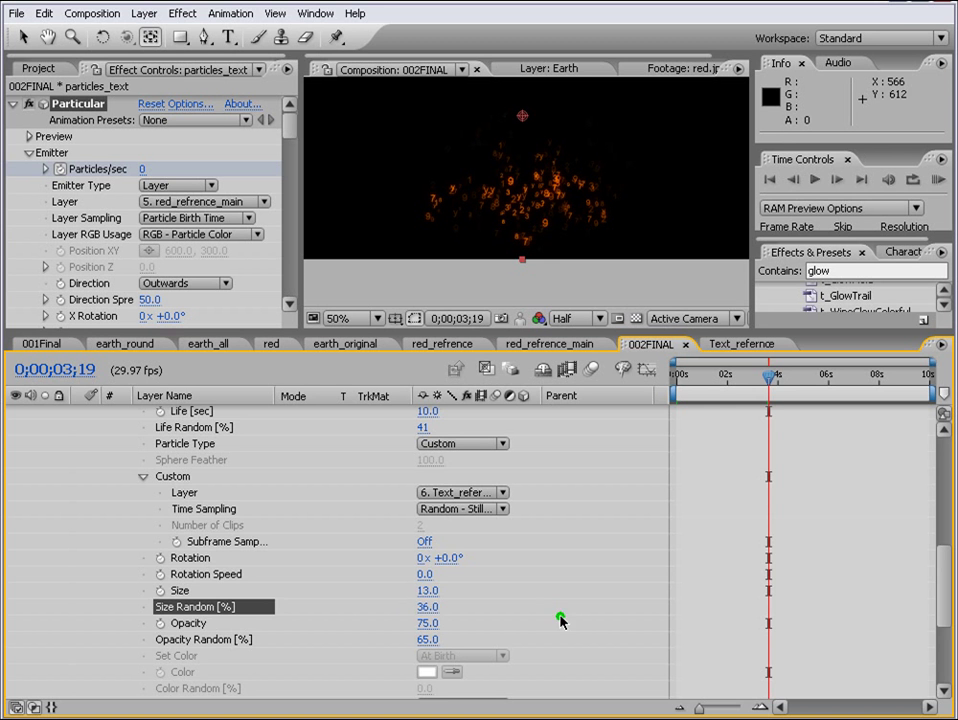
scroll(829, 521, up, 10)
click(760, 375)
drag(760, 375, 757, 377)
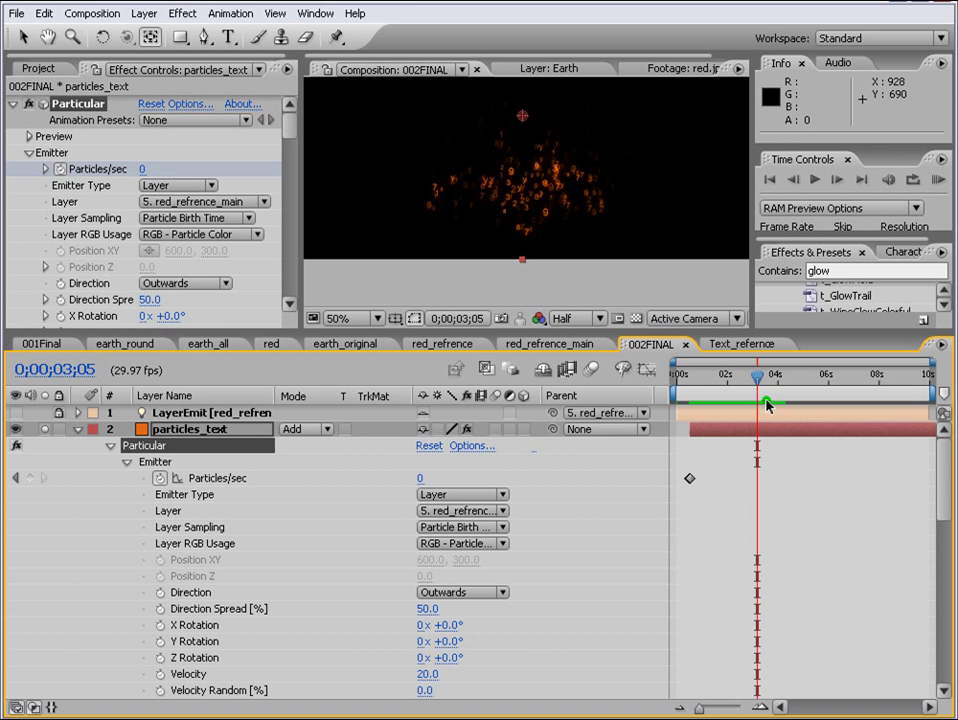
click(783, 380)
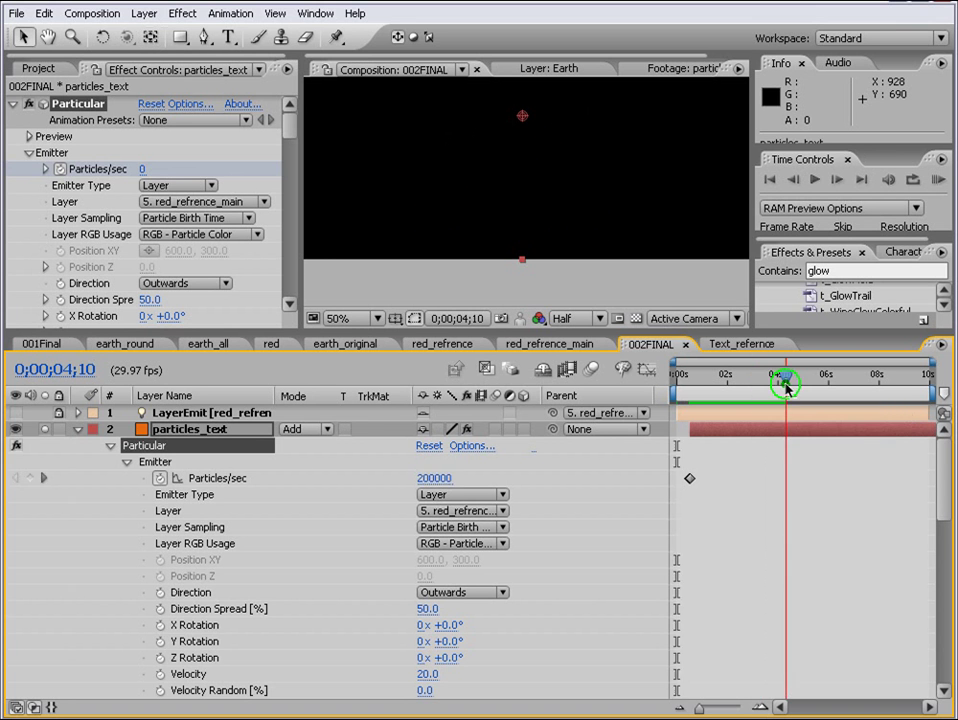
In the Text_refernce composition, go to 0;00;00;14 and set the rotation of text layer 1 3 to 28°.
key(v)
click(58, 74)
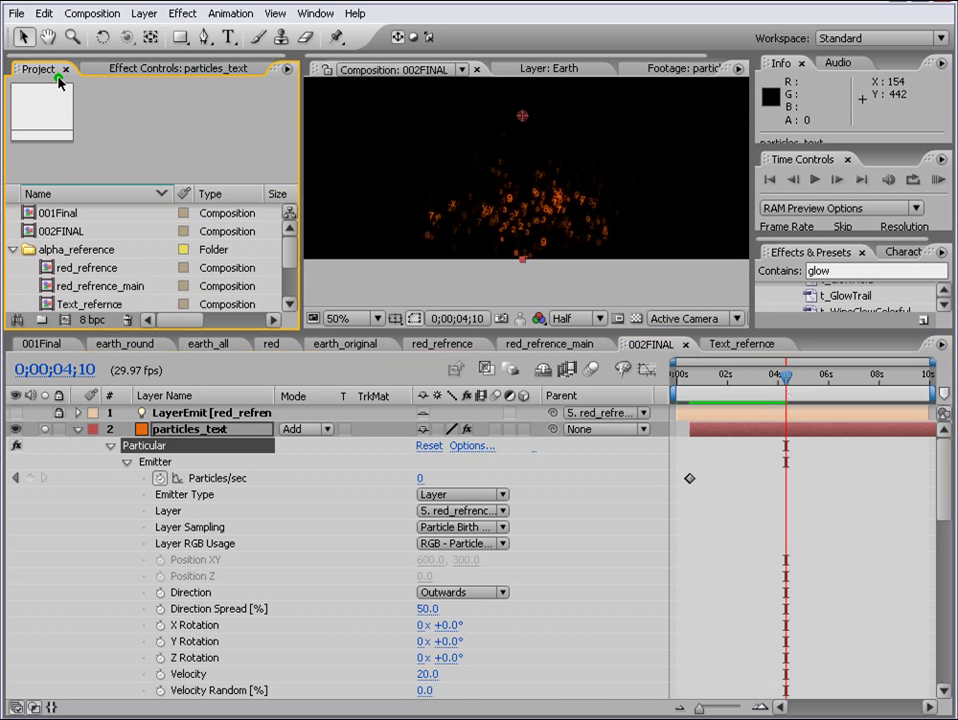
click(741, 344)
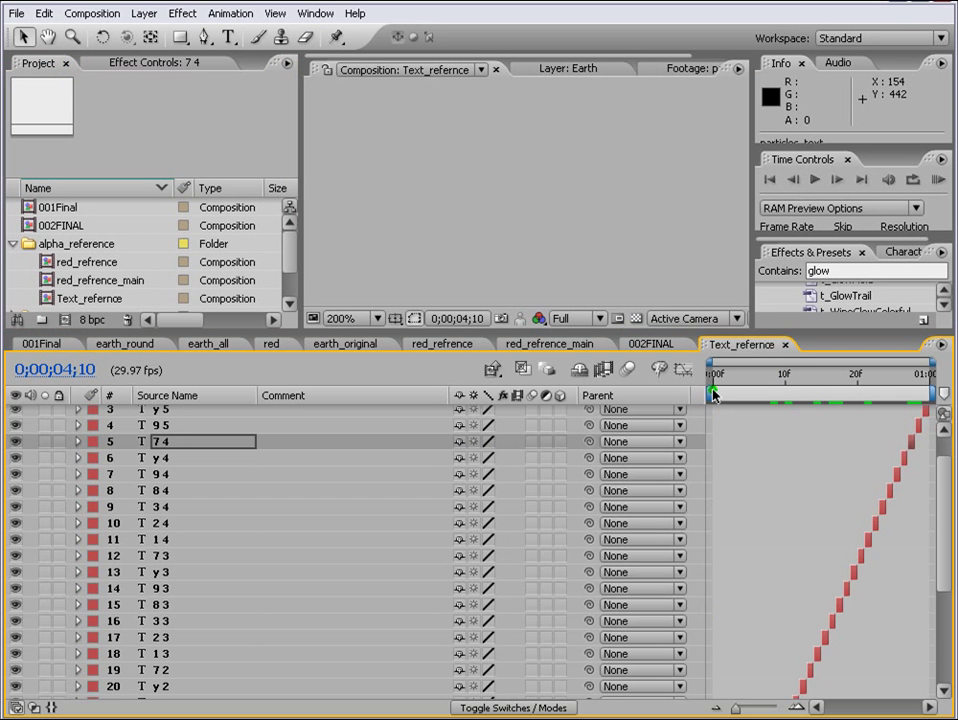
drag(737, 708, 780, 710)
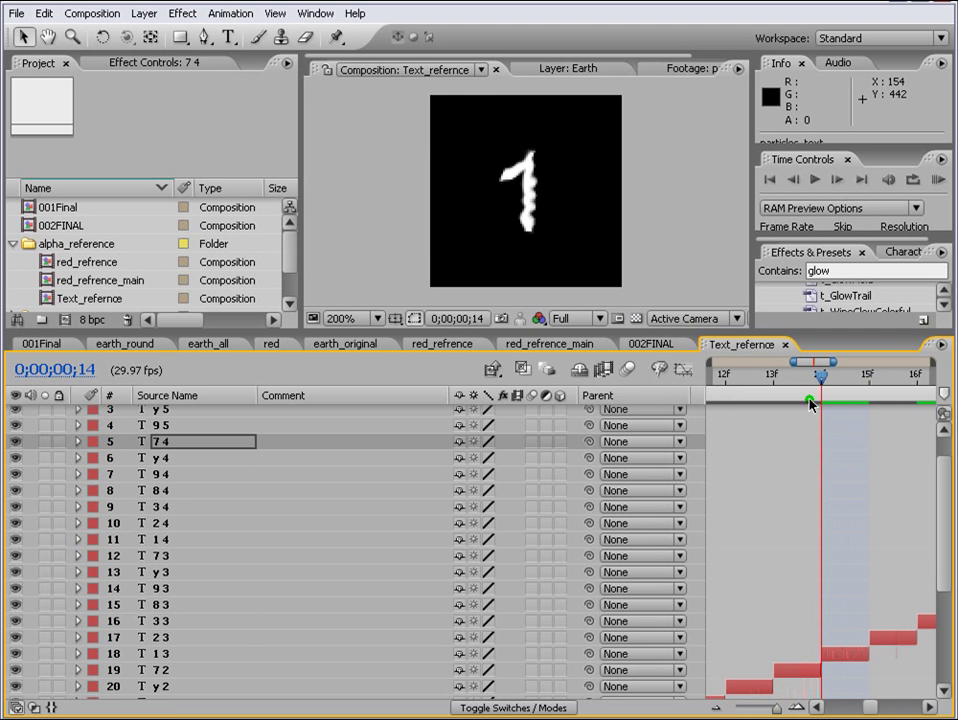
click(805, 672)
key(ctrl+Up)
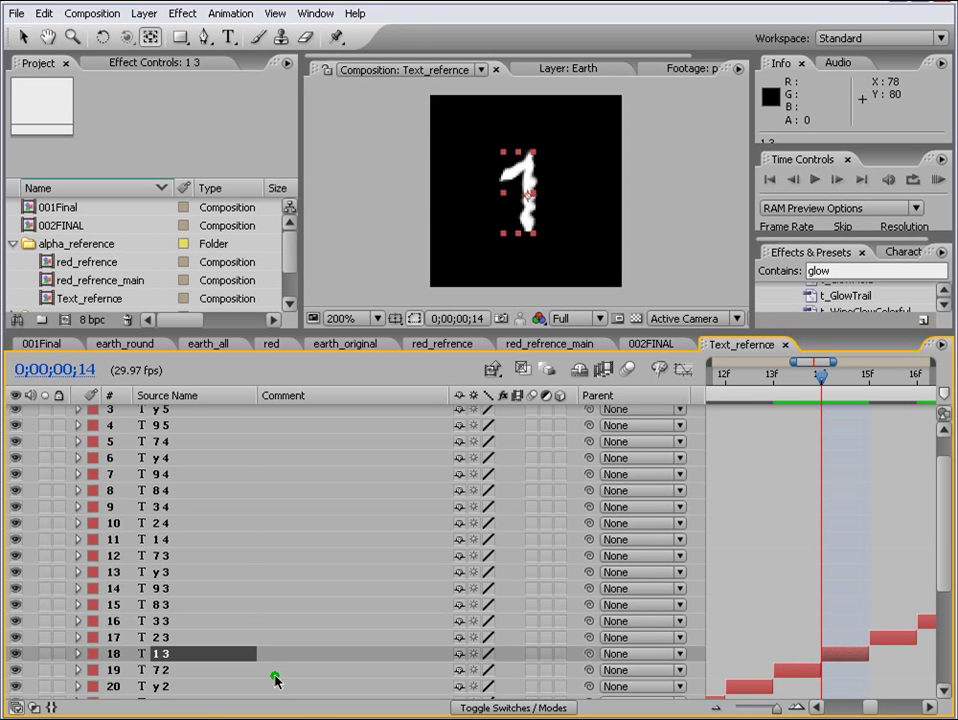
key(r)
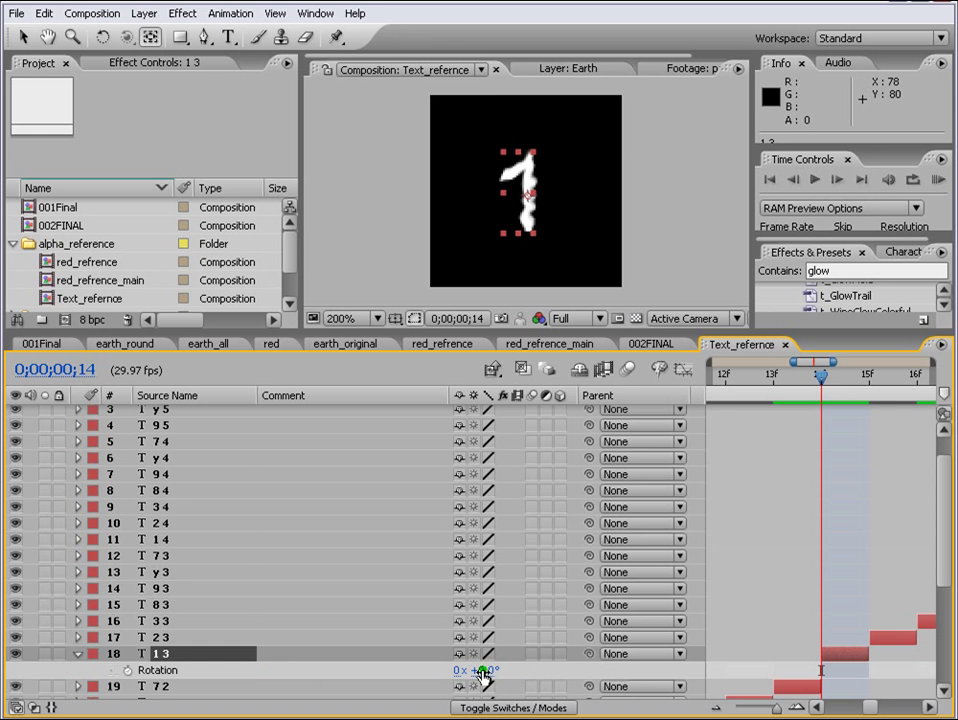
drag(484, 672, 513, 664)
Set the rotation of text layer 7 3 to 56° and of layer 3 4 to -36°.
click(147, 555)
key(r)
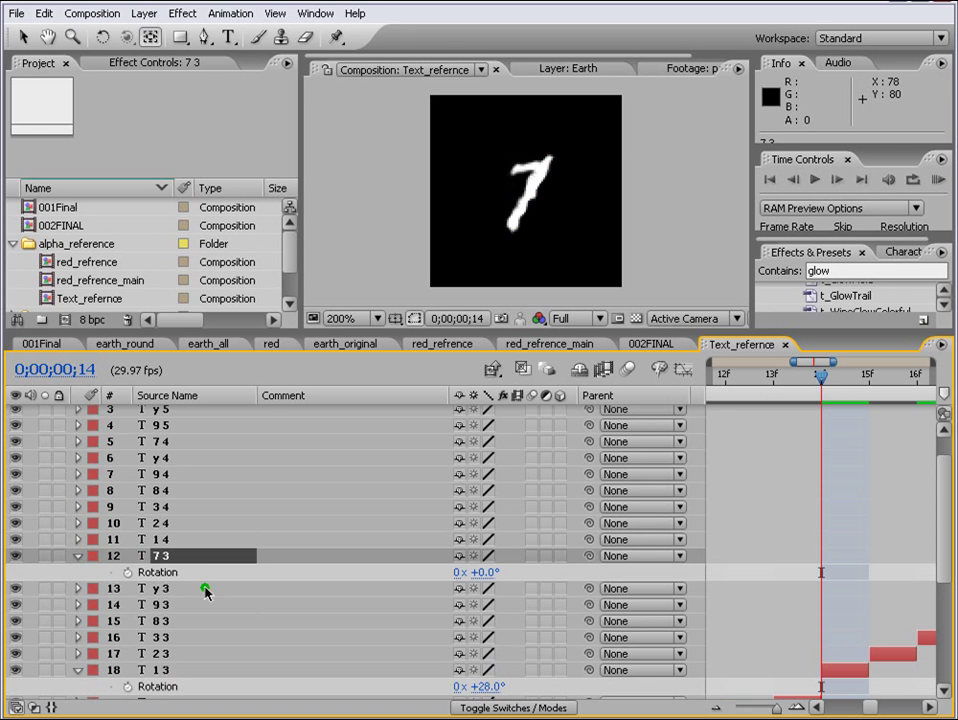
drag(470, 584, 528, 562)
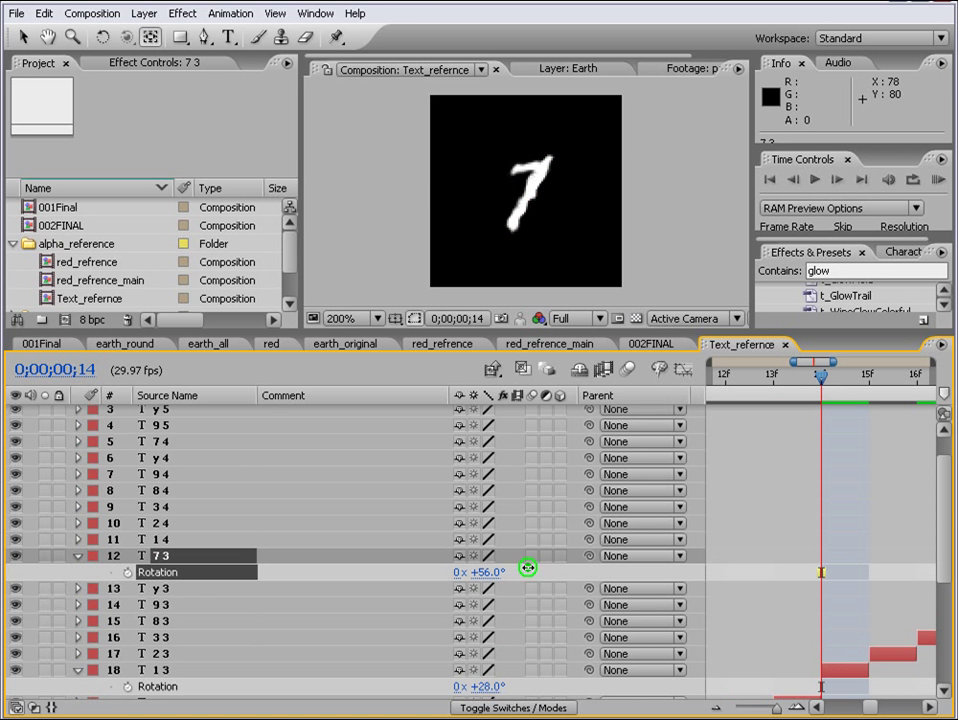
click(150, 507)
key(r)
drag(507, 524, 451, 520)
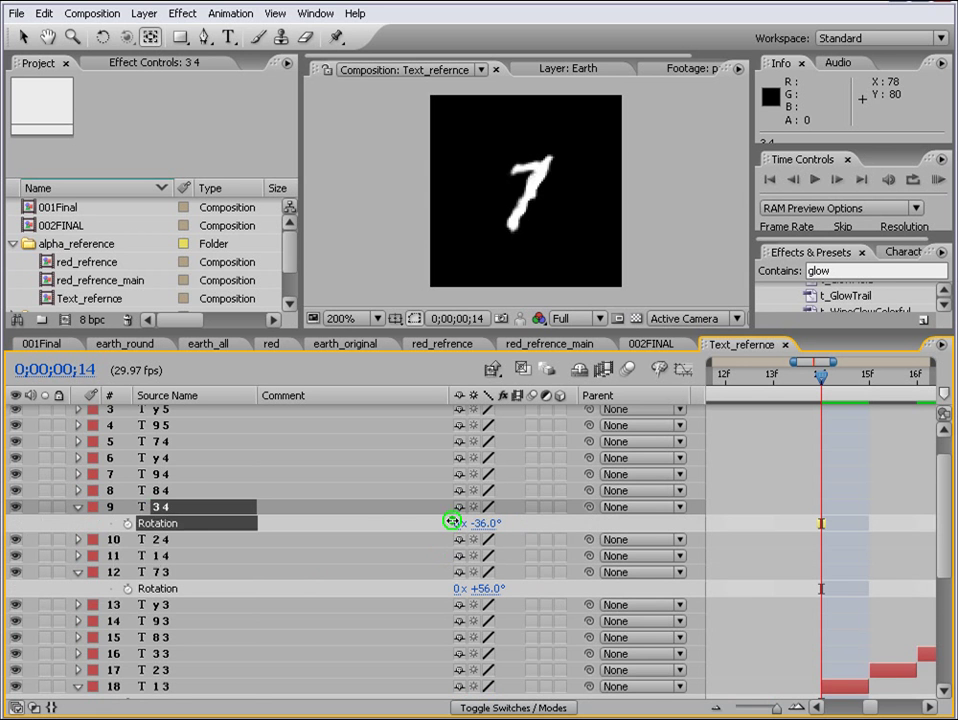
Set the rotation of text layer 7 4 to -33° and of layer 9 5 to 26°.
click(156, 441)
key(r)
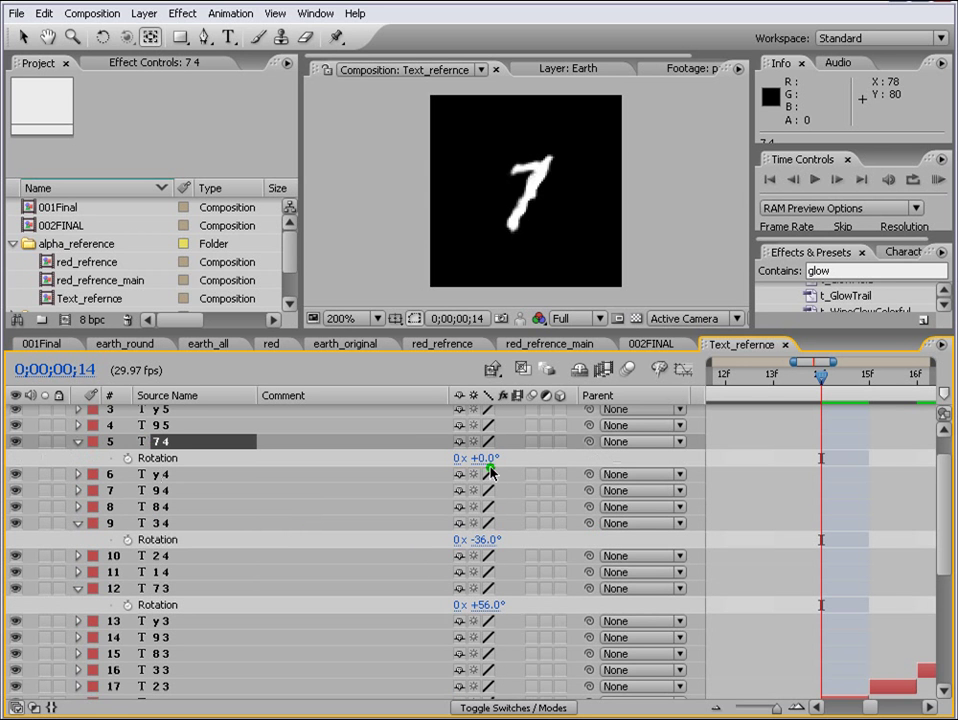
drag(487, 465, 454, 466)
click(156, 425)
key(r)
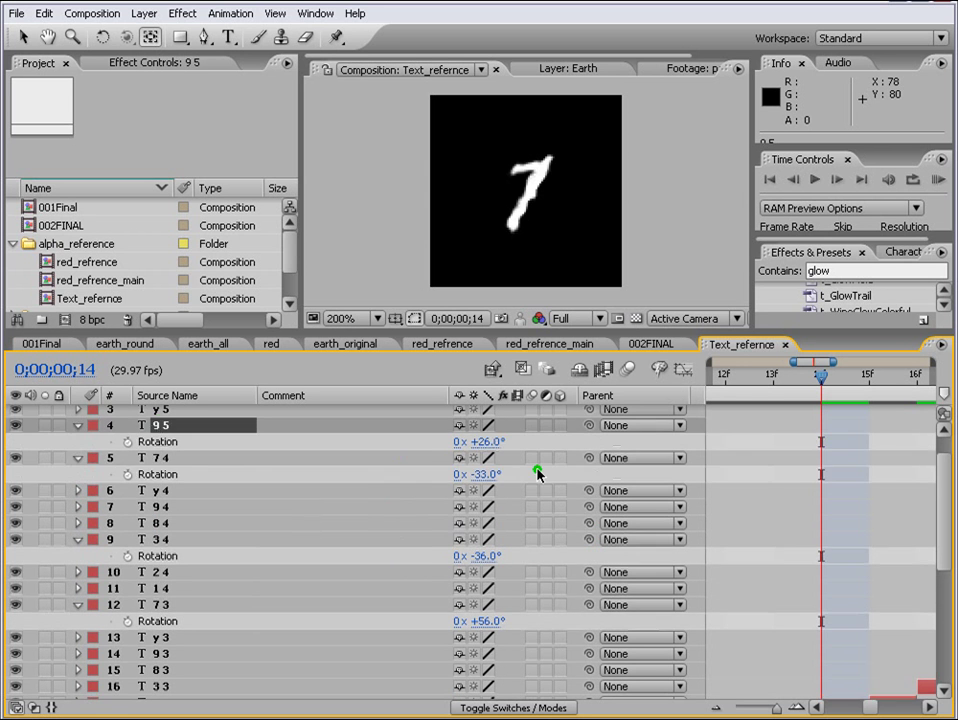
Rotate text layer y 5 clockwise and set the rotation of layer 1 4 to 50°.
click(153, 411)
key(r)
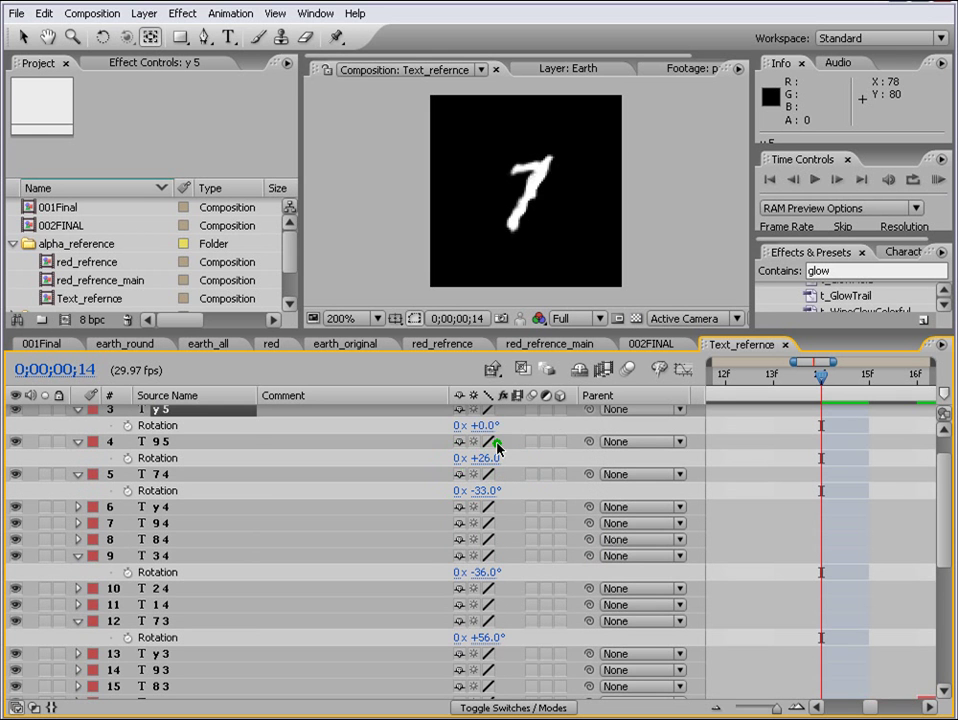
drag(487, 428, 544, 428)
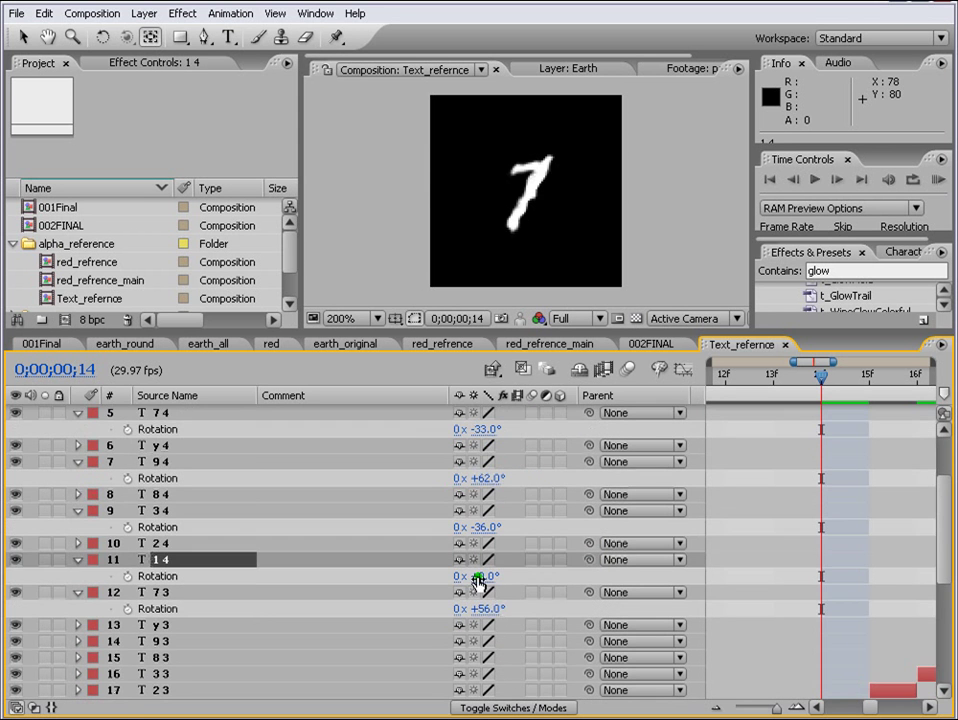
drag(479, 573, 553, 577)
Set the rotation of text layer 8 3 to 76° and of layer 2 3 to 90°.
scroll(235, 627, down, 3)
click(182, 561)
key(r)
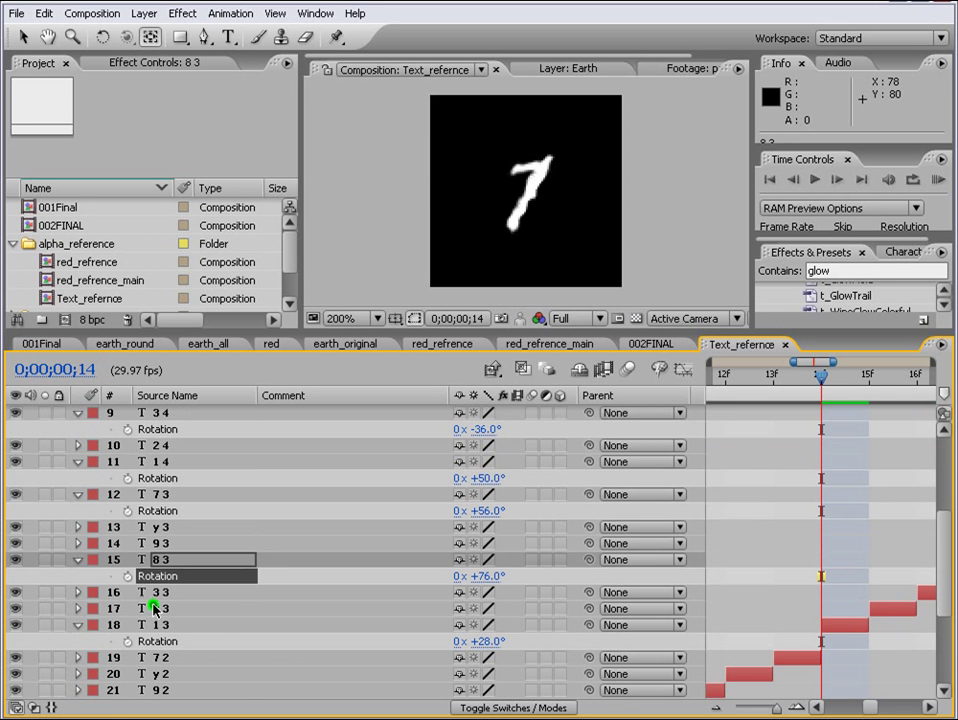
click(152, 608)
key(r)
drag(472, 625, 562, 625)
Set the rotation of text layer y 2 to 141°.
scroll(300, 630, down, 3)
click(148, 576)
key(r)
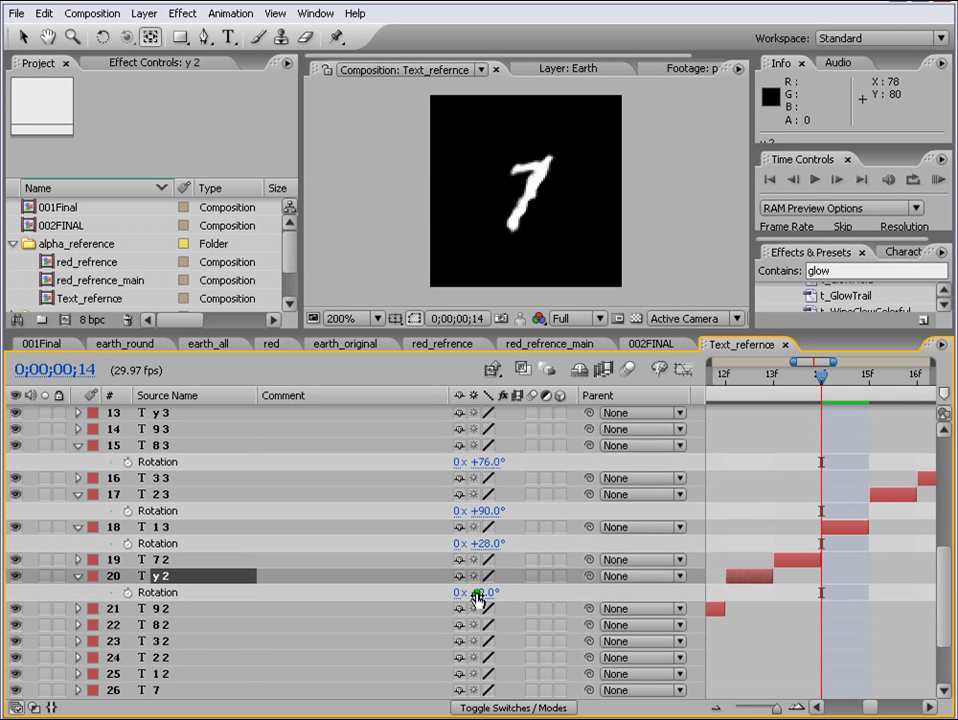
drag(478, 592, 611, 587)
Set the rotation of text layers 3 2 and 1 2 to 114° each.
scroll(306, 635, down, 3)
click(165, 592)
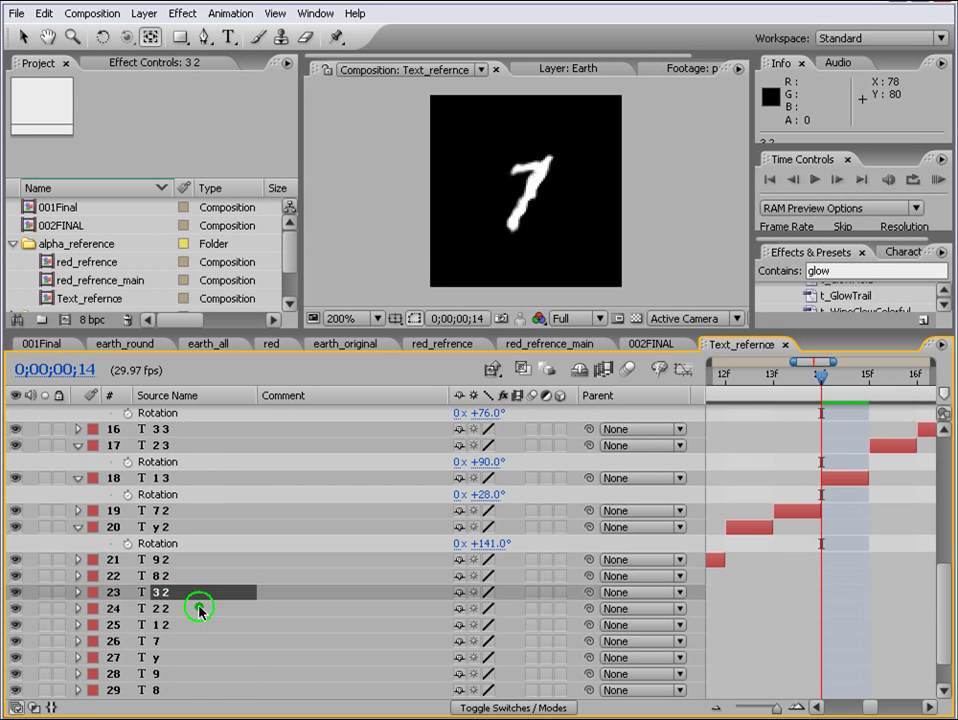
key(r)
drag(479, 609, 593, 622)
scroll(400, 625, down, 2)
click(163, 609)
key(r)
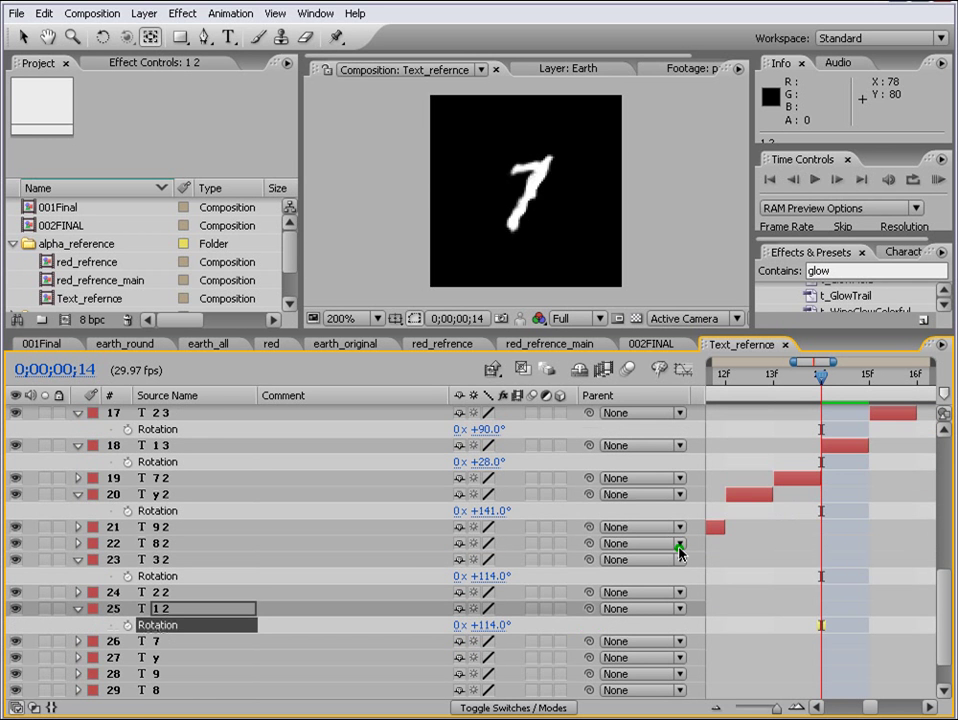
In 002FINAL, give the particles_text particle Rotation the expression rotation+random(.1,-.1) and preview the composition.
click(662, 344)
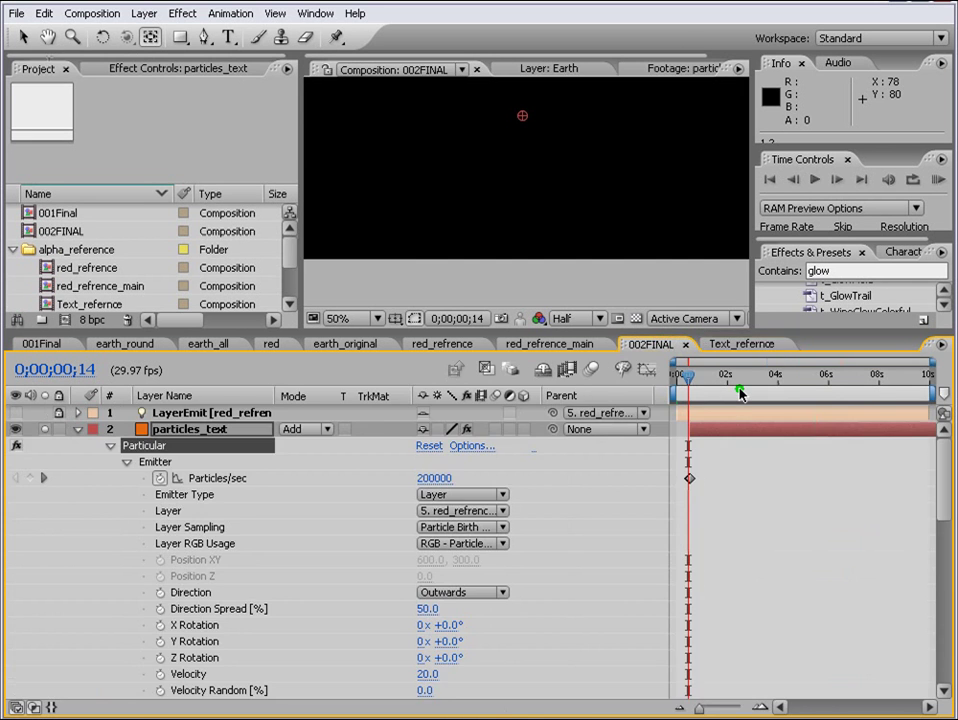
drag(741, 394, 803, 378)
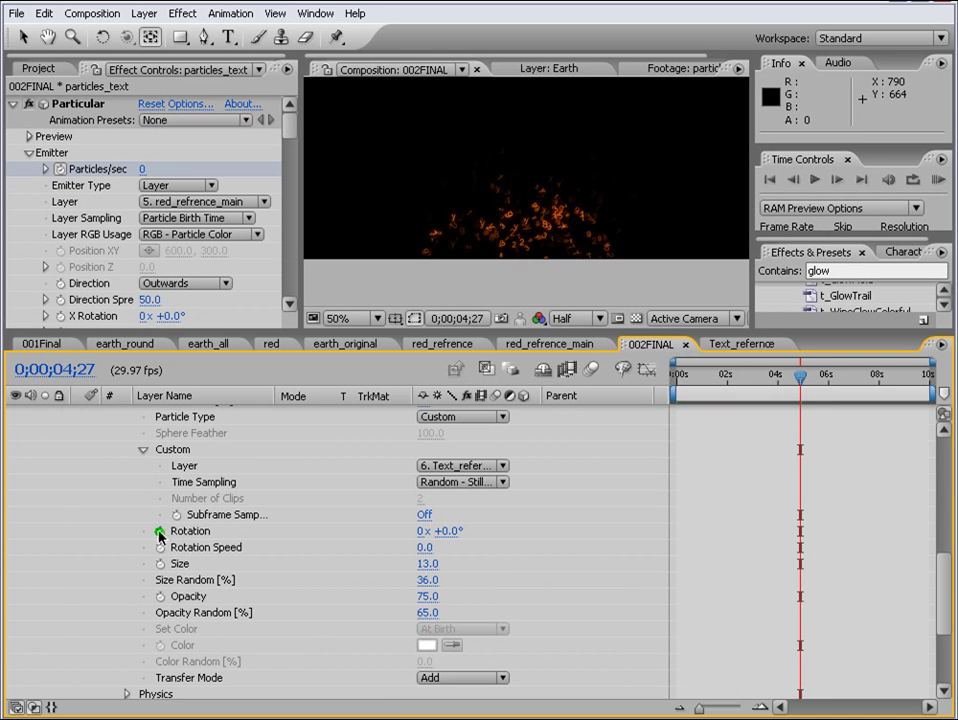
alt+click(160, 535)
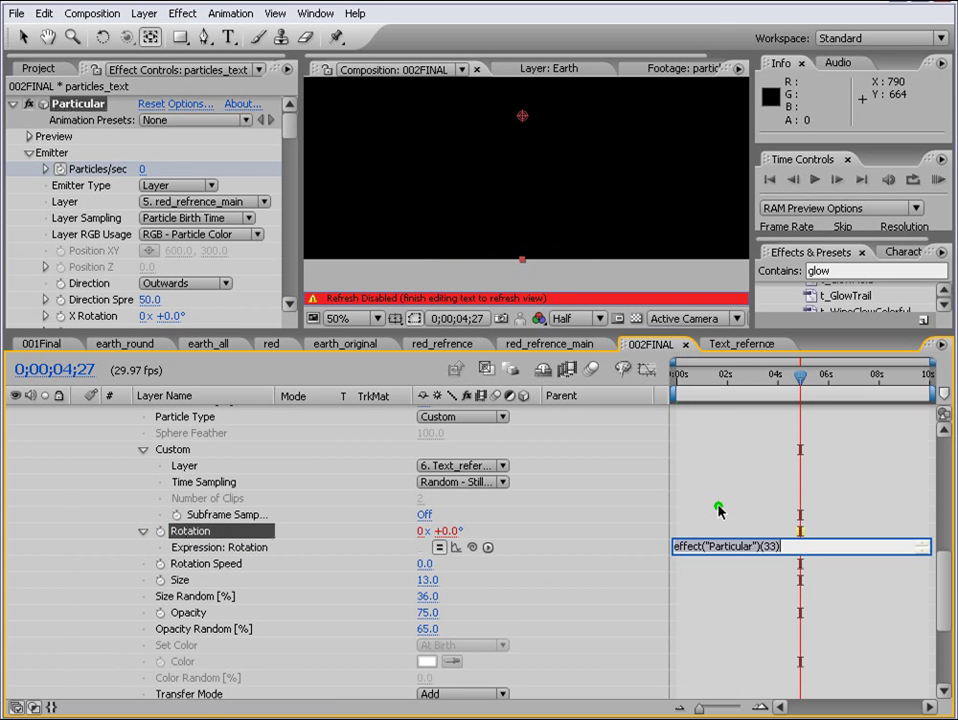
text(rotation+)
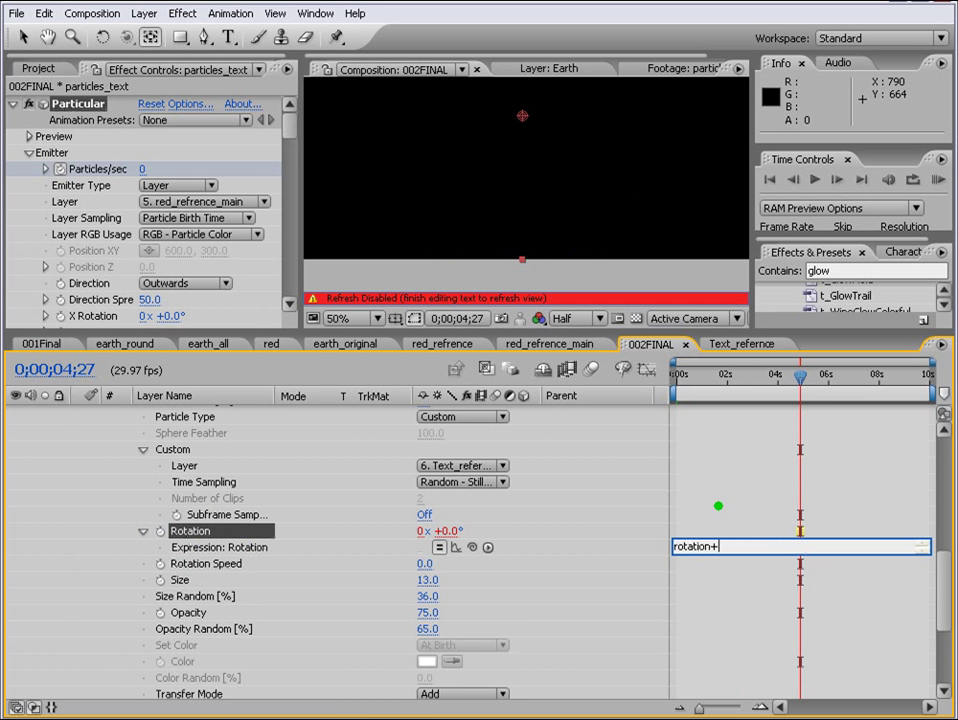
text(random(.1,-.1)
text())
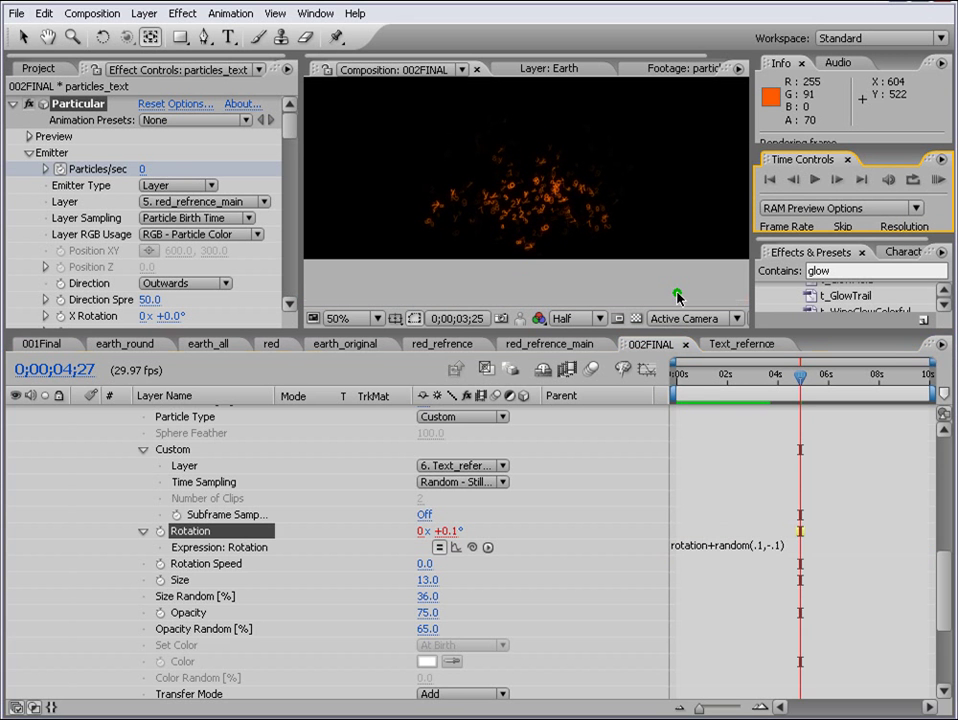
text(e)
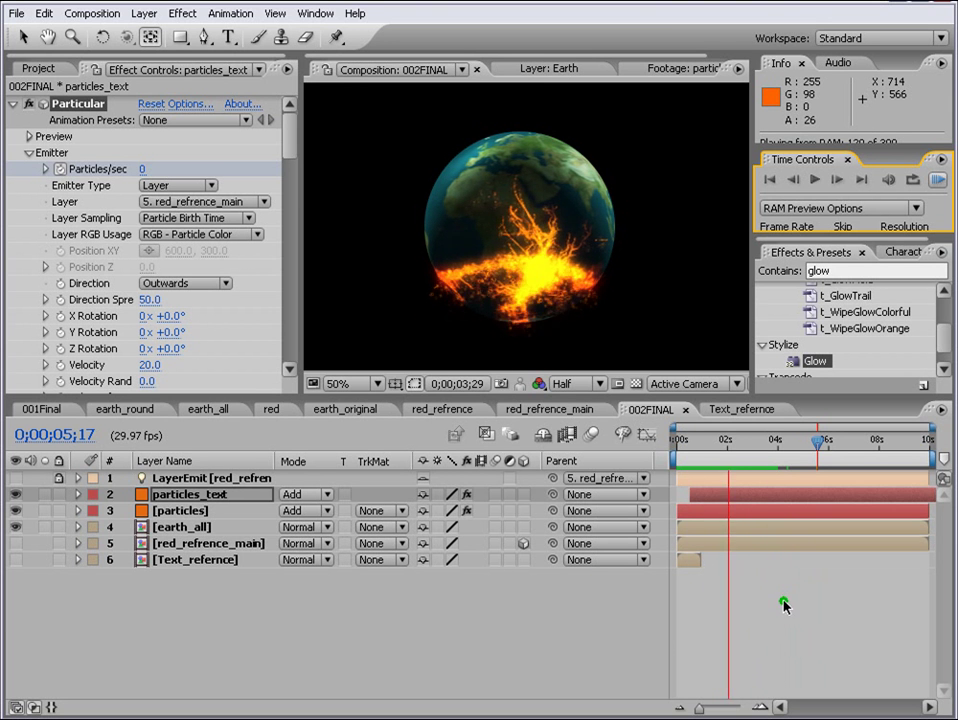
key(space)
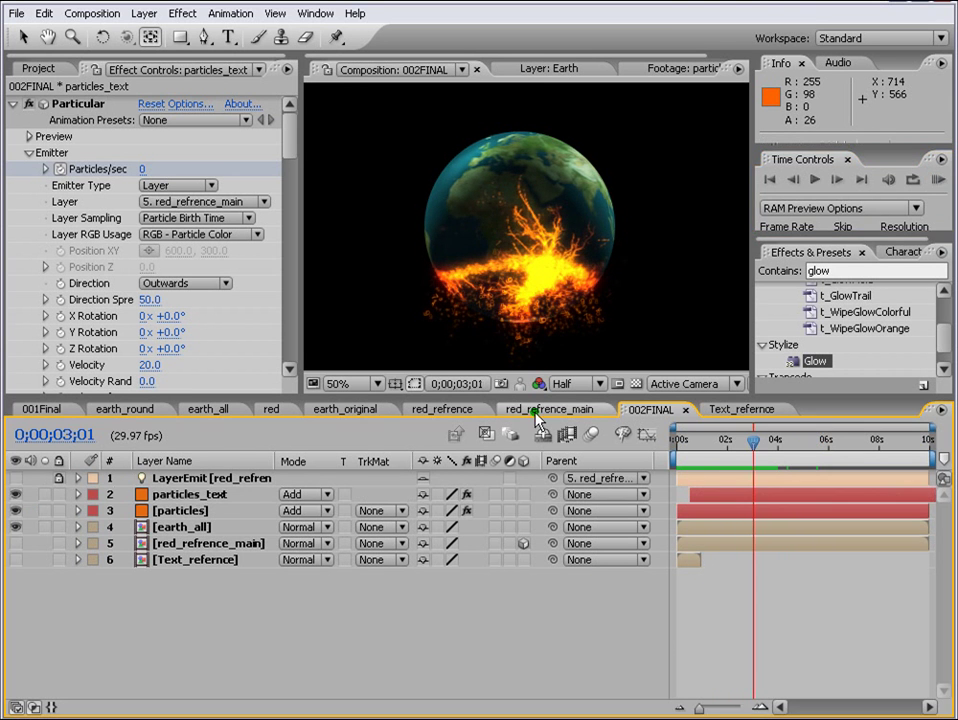
In earth_all, apply CC Vector Blur to the red layer with Amount 120 and Map Softness 0.
click(210, 409)
click(755, 441)
drag(755, 441, 723, 438)
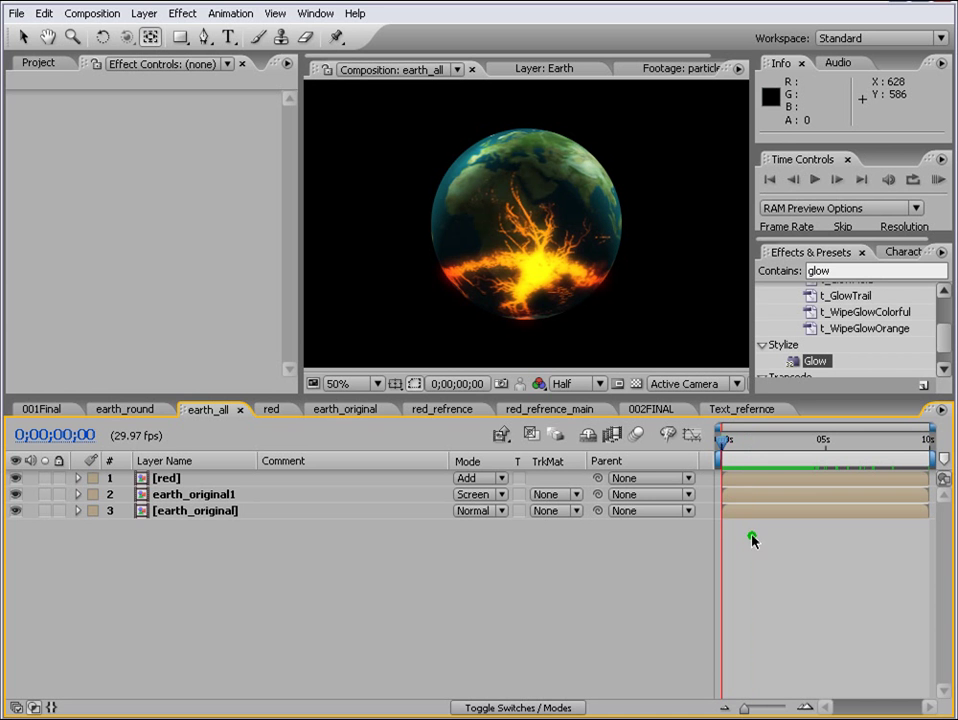
double_click(833, 270)
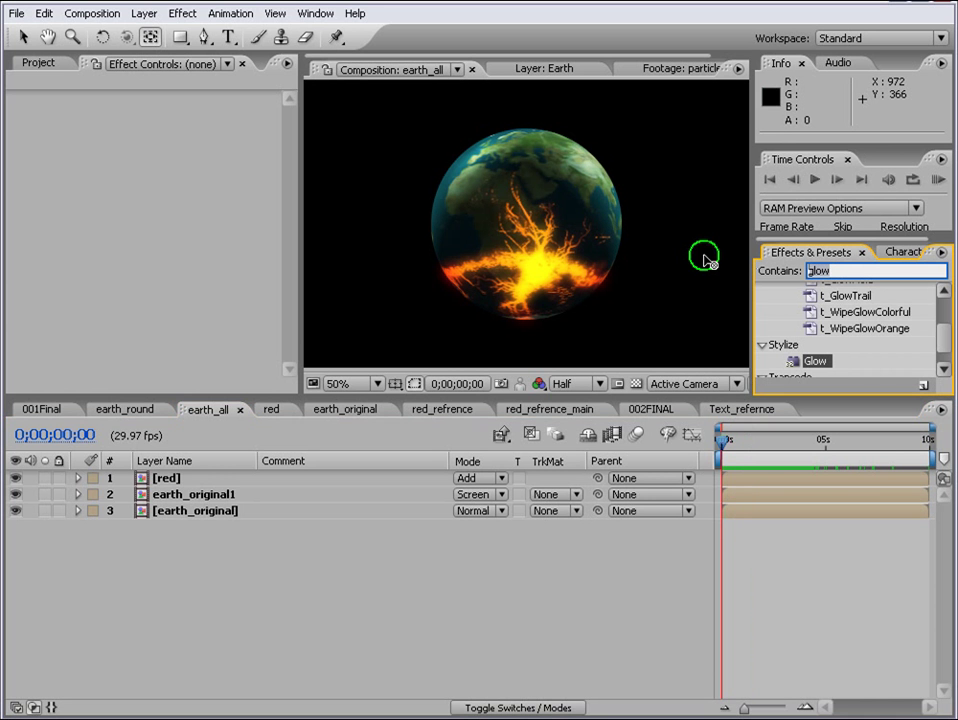
text(vector)
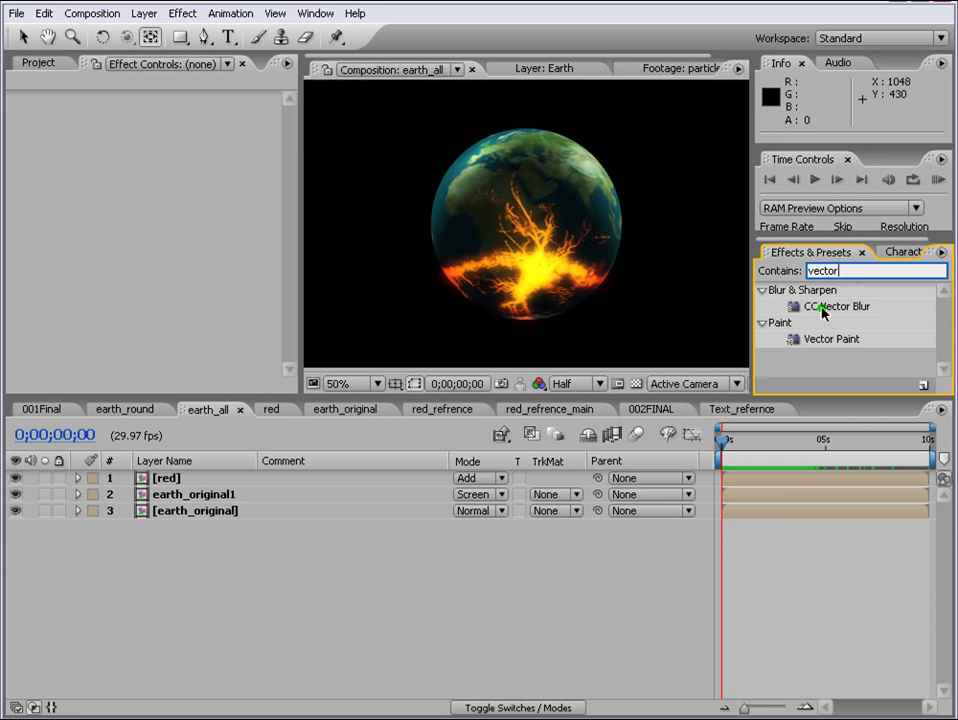
drag(825, 306, 768, 486)
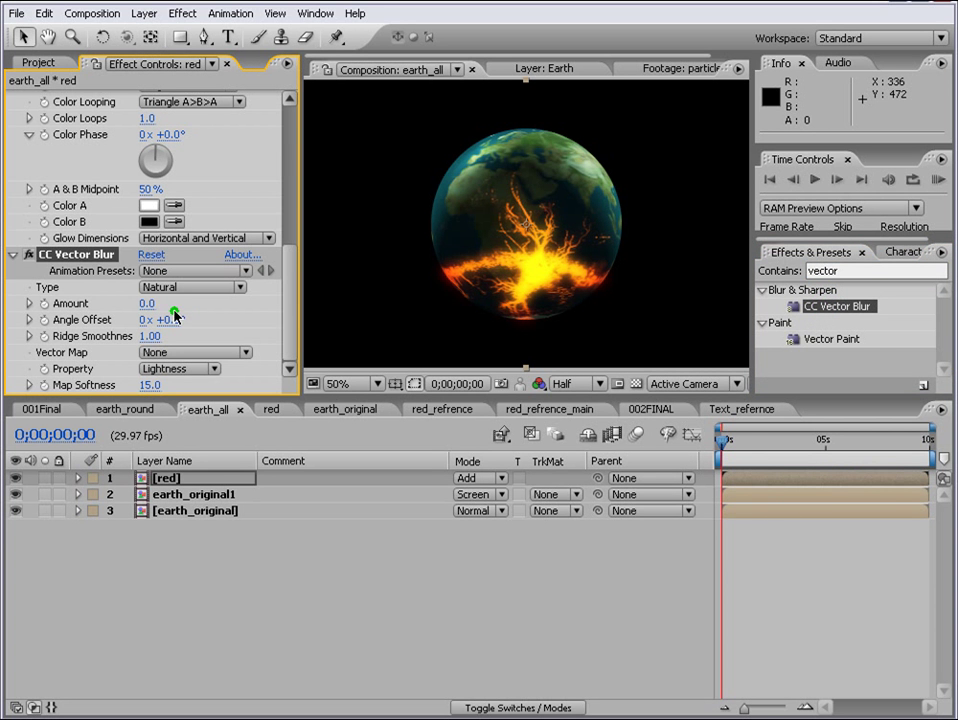
drag(148, 304, 187, 297)
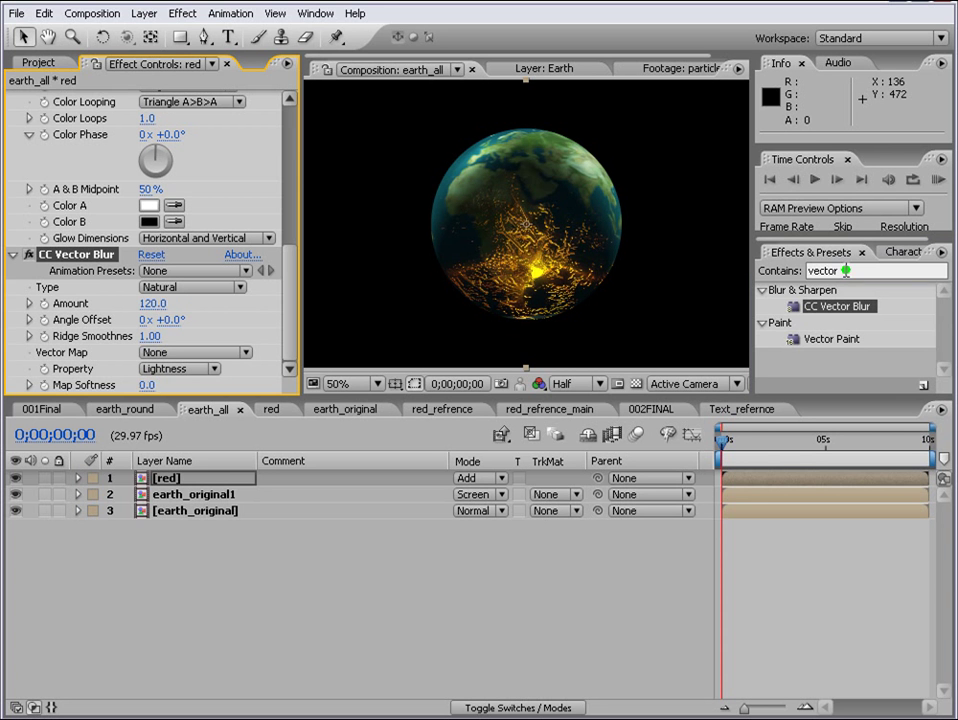
Apply CC Image Wipe to the red layer and keyframe its Completion at 100% on the first frame.
click(845, 270)
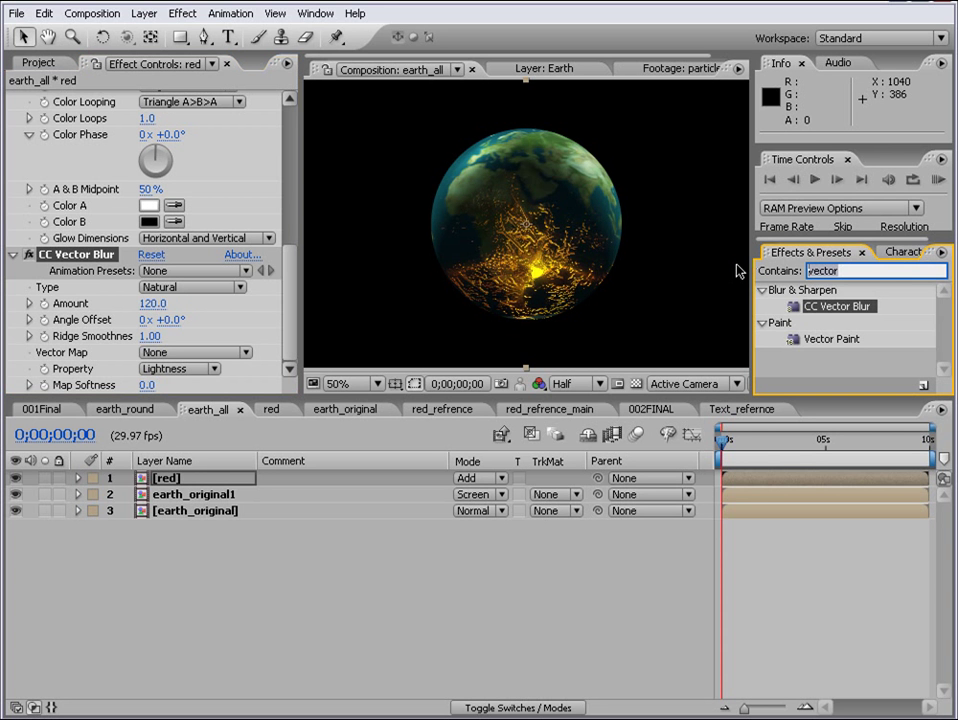
text(image)
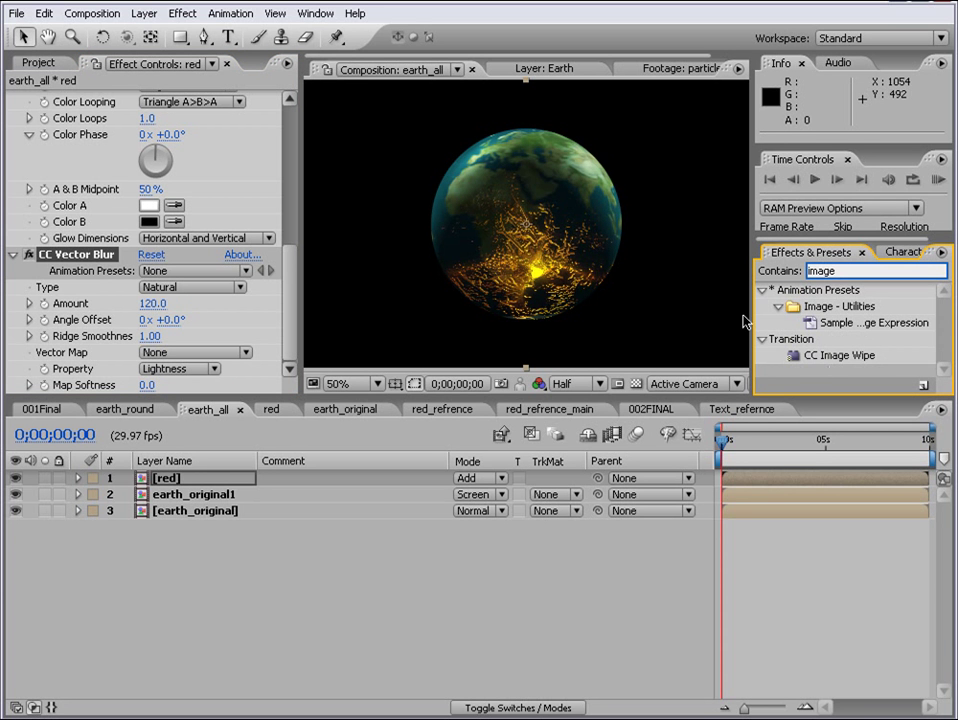
drag(826, 356, 210, 376)
drag(150, 336, 684, 421)
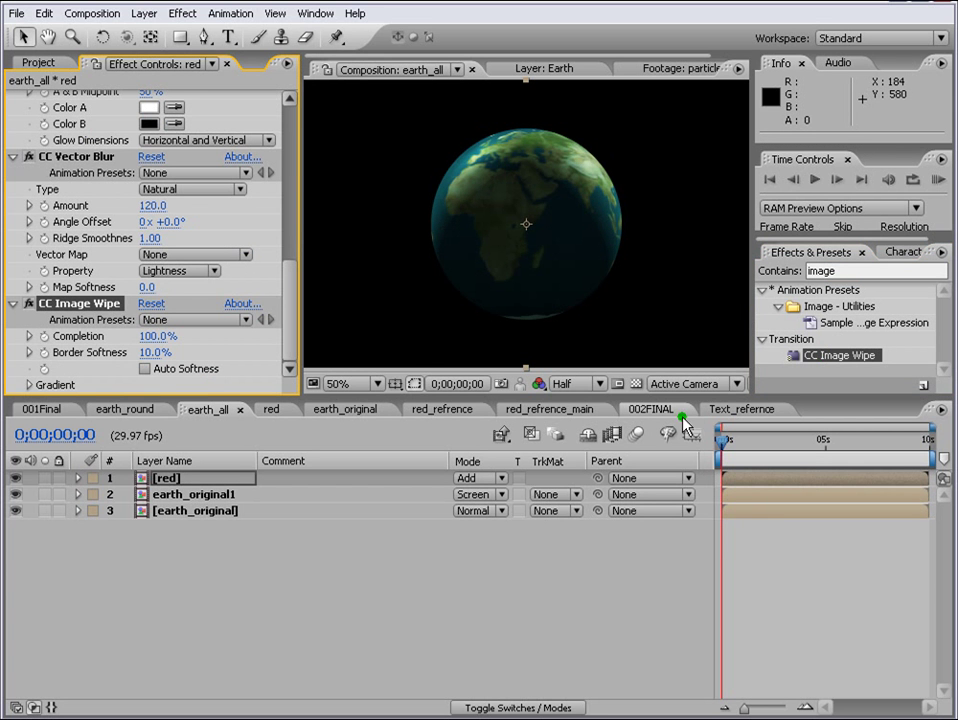
click(45, 341)
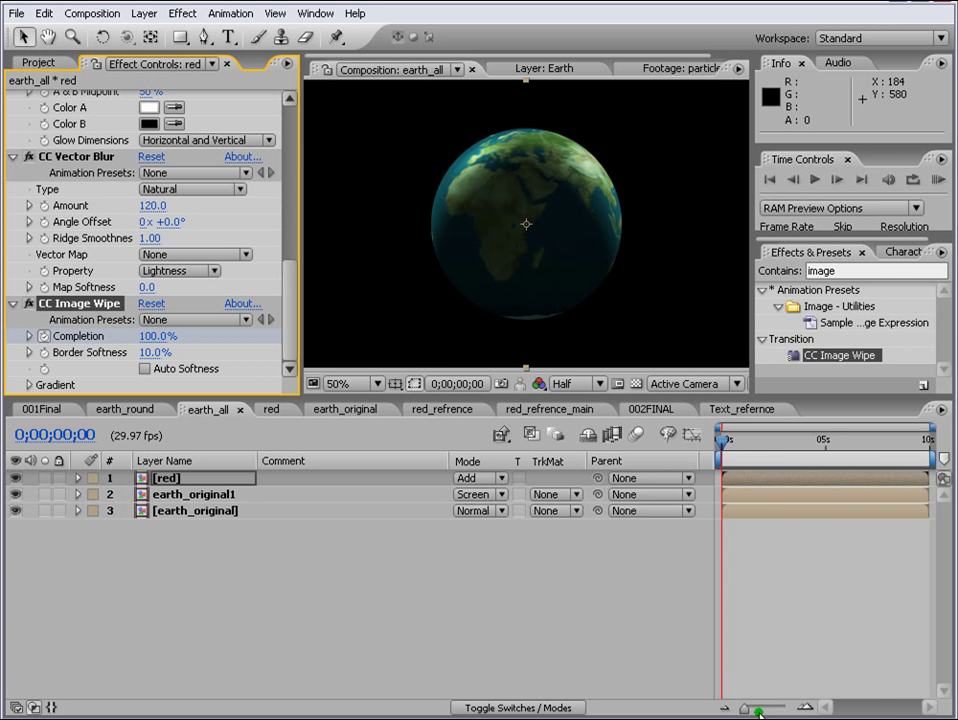
Set the red layer's CC Image Wipe Completion to 0% at 0;00;01;28.
drag(747, 708, 776, 708)
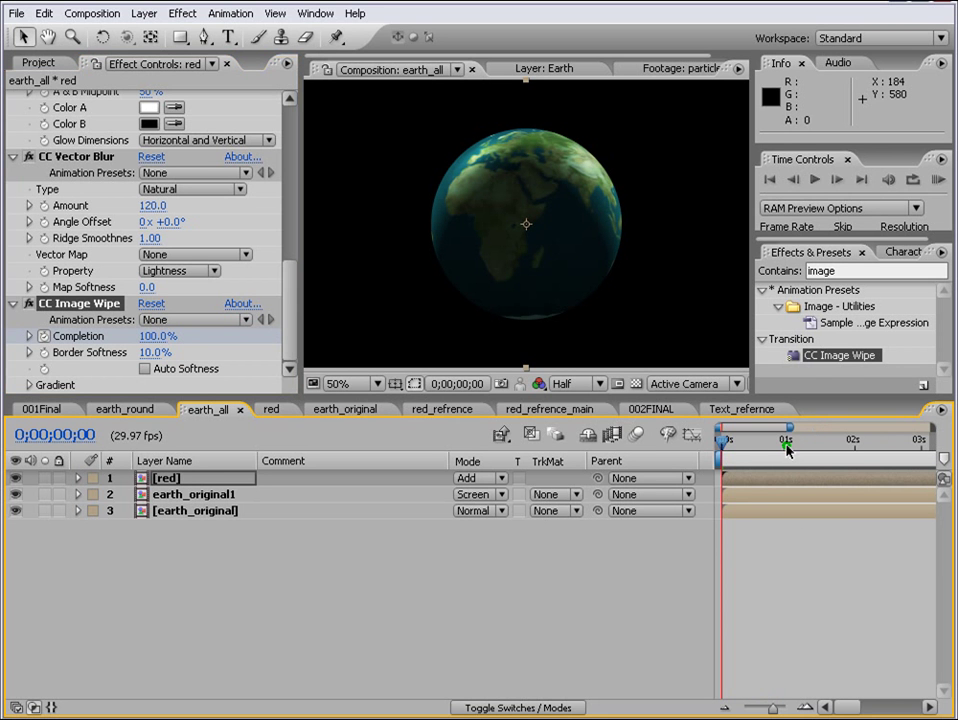
drag(785, 445, 851, 440)
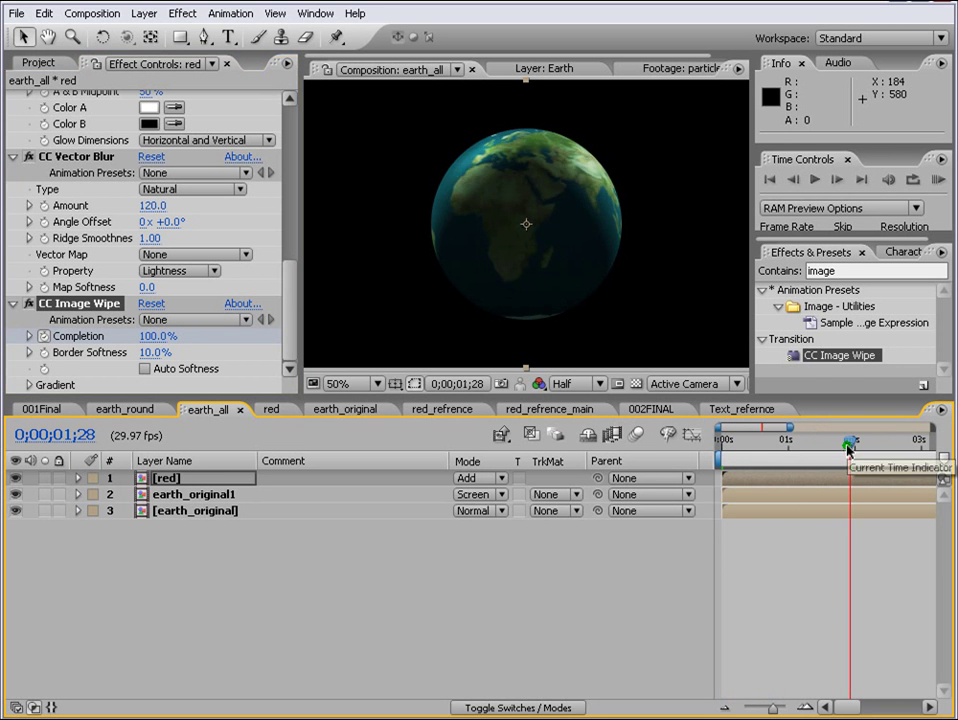
drag(154, 336, 100, 336)
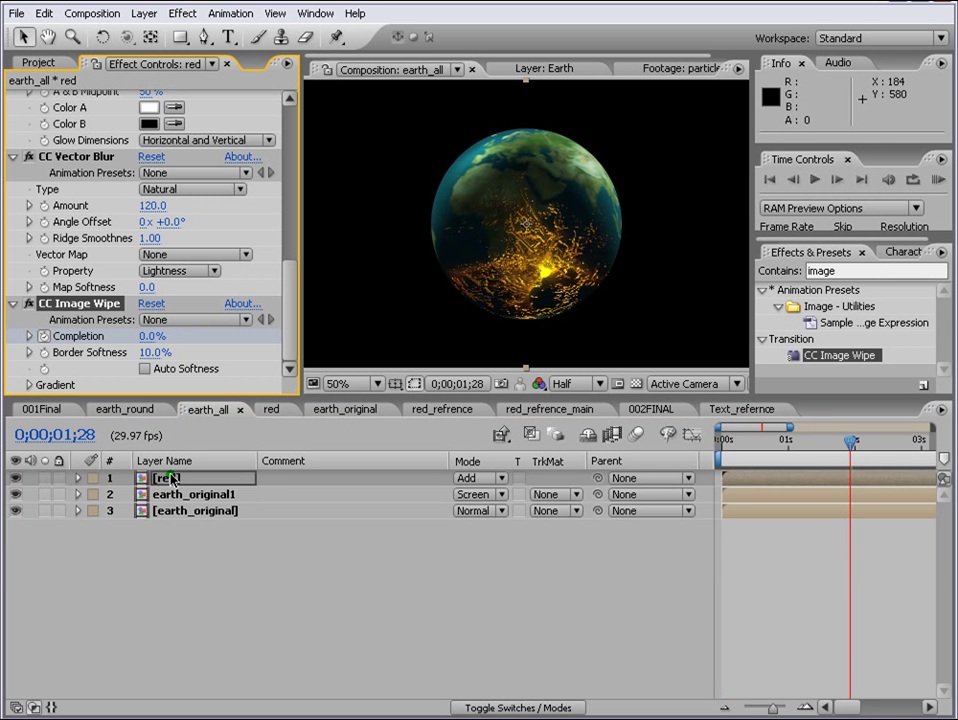
On the red layer's first frame, keyframe CC Vector Blur's Amount at 98 and its Map Softness at 0.
key(u)
key(e)
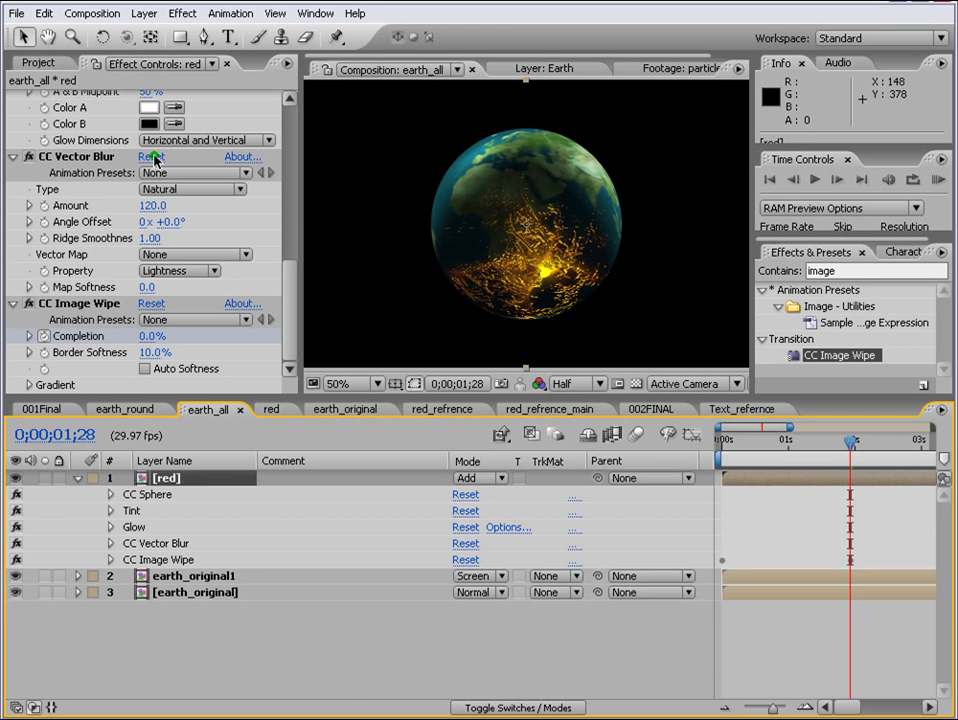
key(Home)
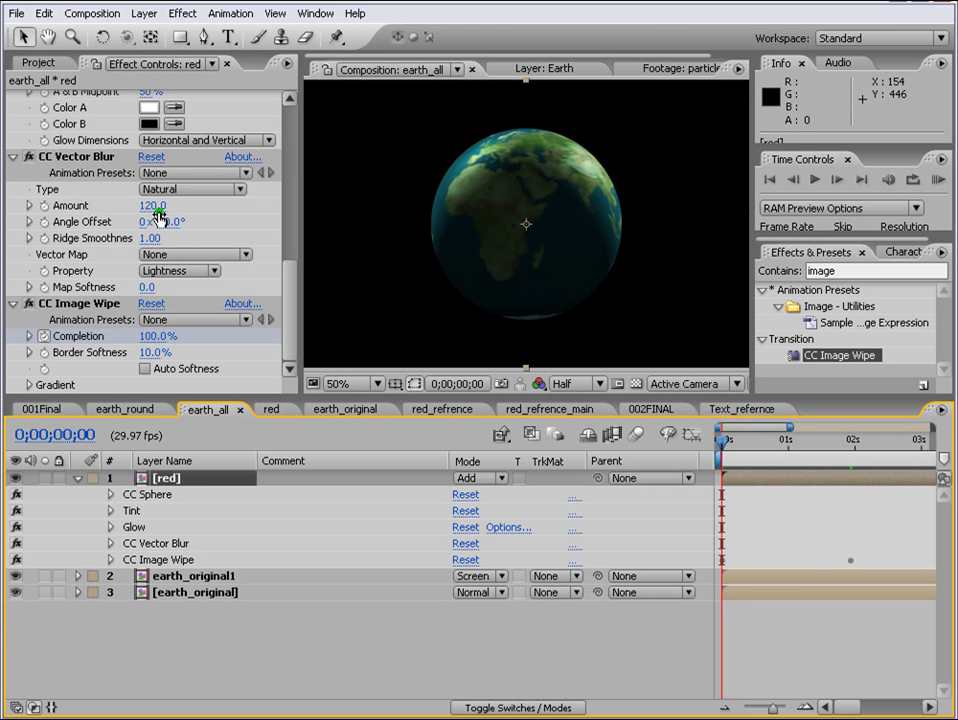
drag(158, 218, 46, 207)
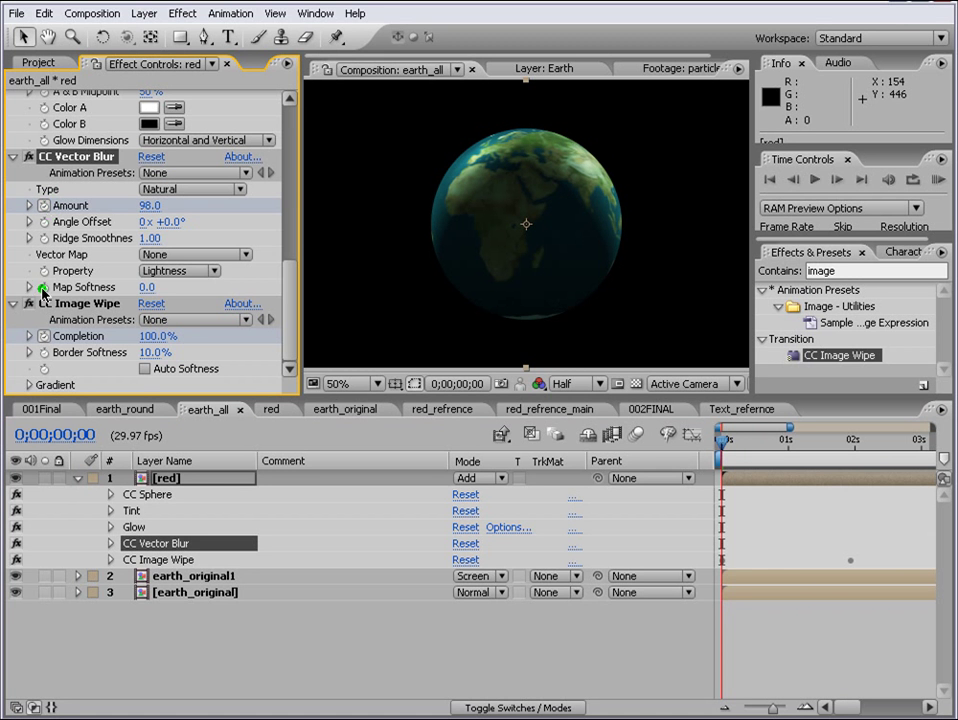
click(42, 288)
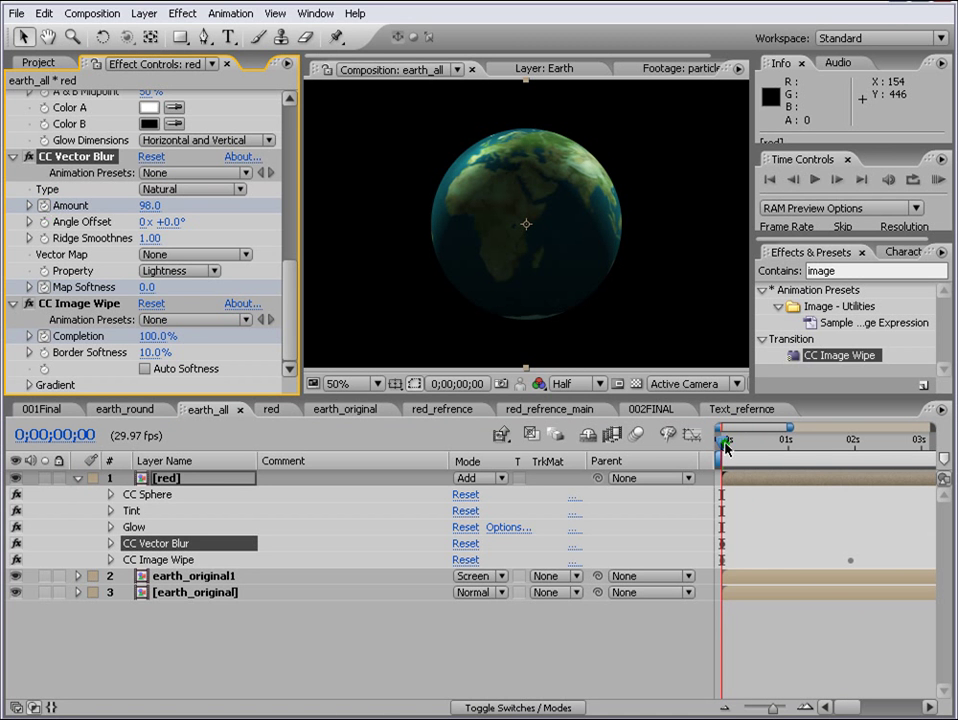
Reset the red layer's CC Vector Blur at 0;00;01;28, giving keyframes of Amount 0 and Map Softness 15.
drag(727, 449, 851, 442)
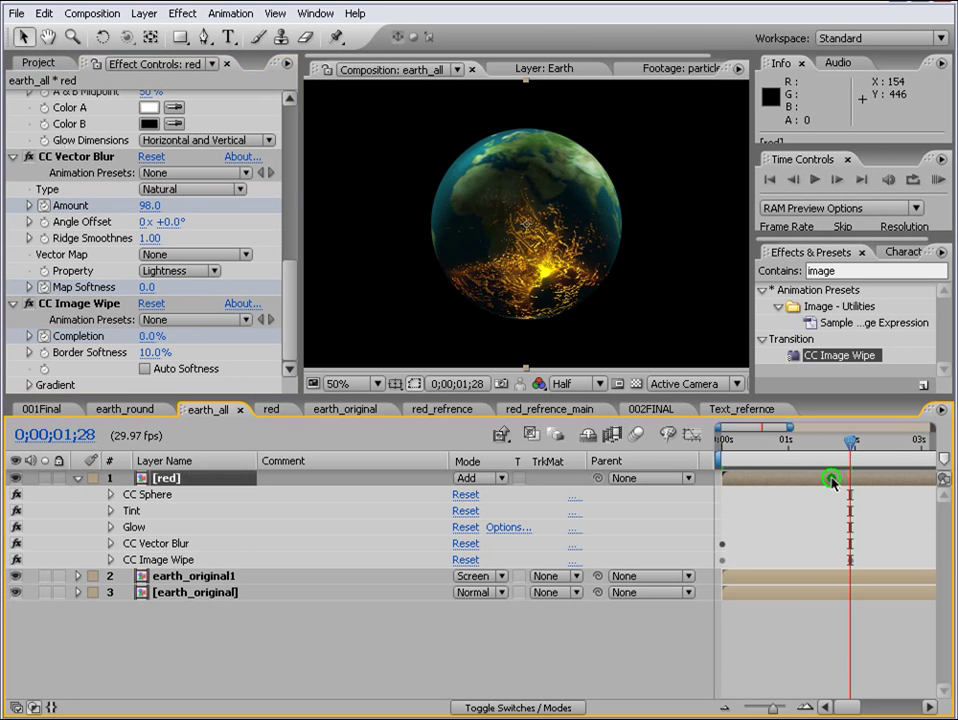
key(u)
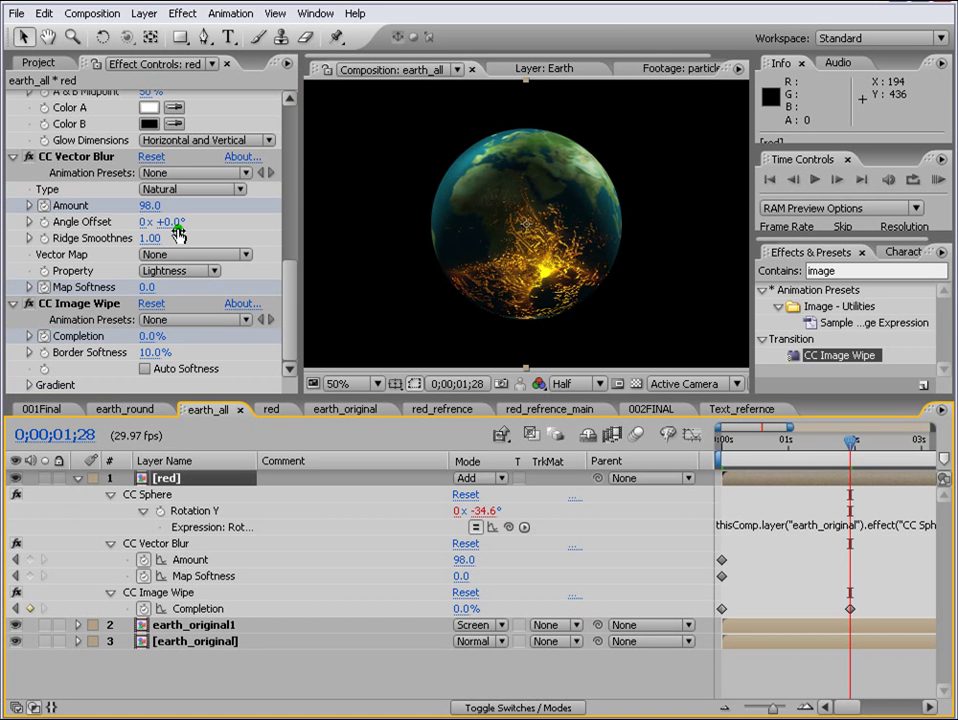
click(151, 156)
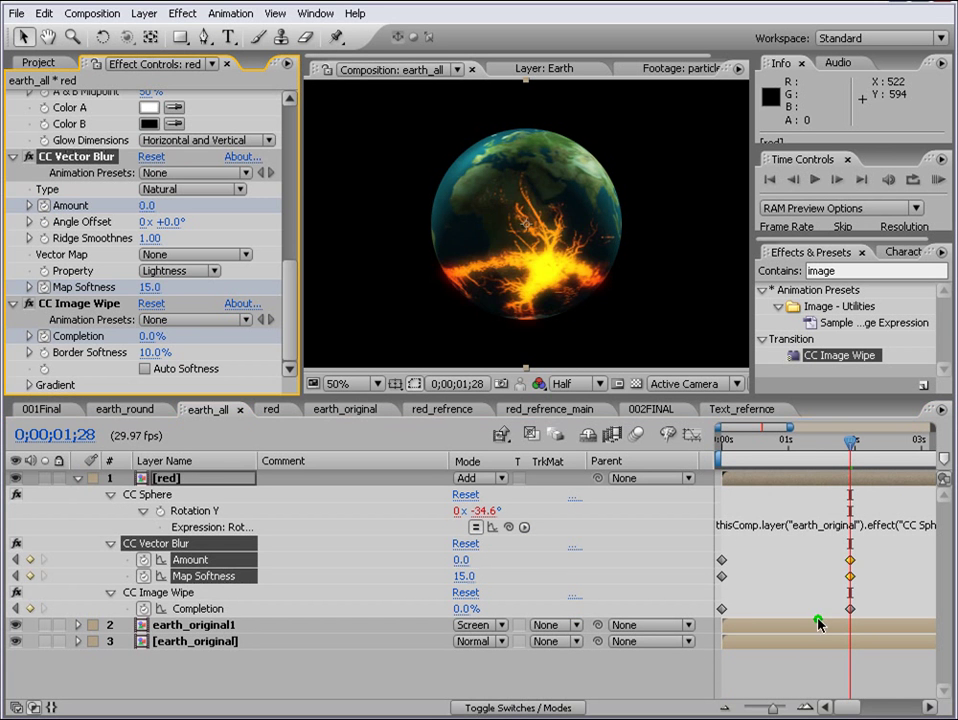
click(368, 688)
Set the red layer's CC Vector Blur Amount to 500 on the first frame and its Ridge Smoothness to 0.
key(Home)
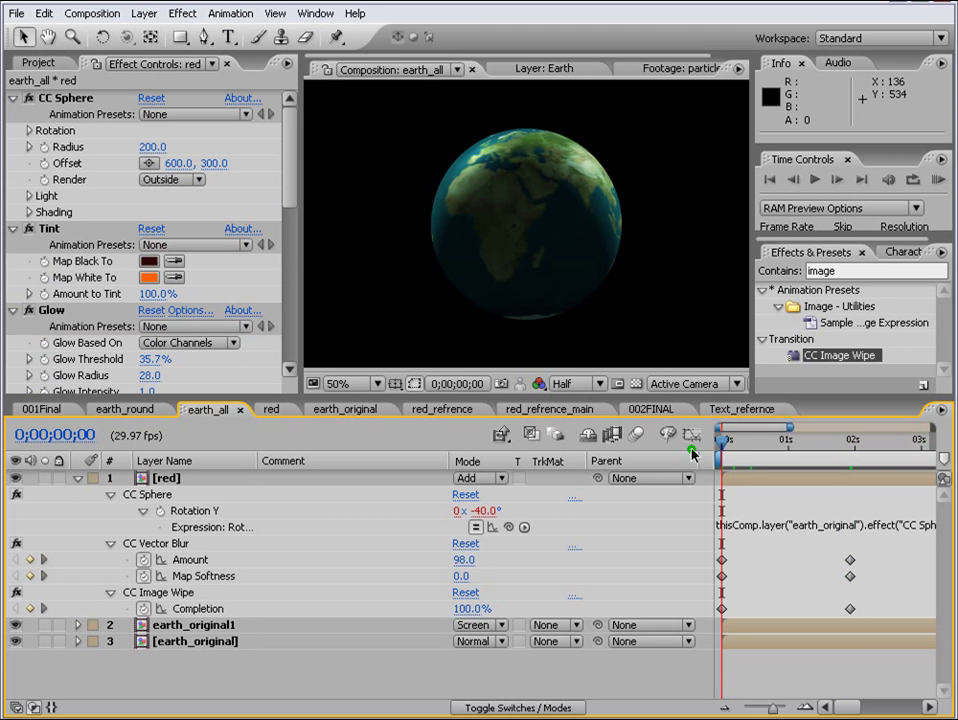
click(465, 559)
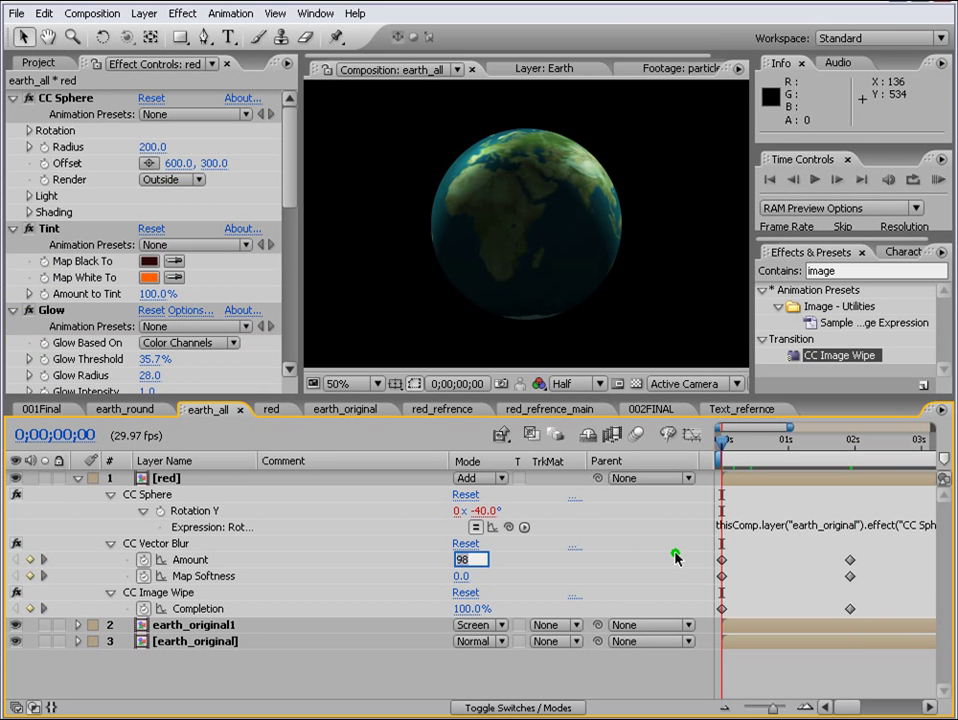
click(155, 543)
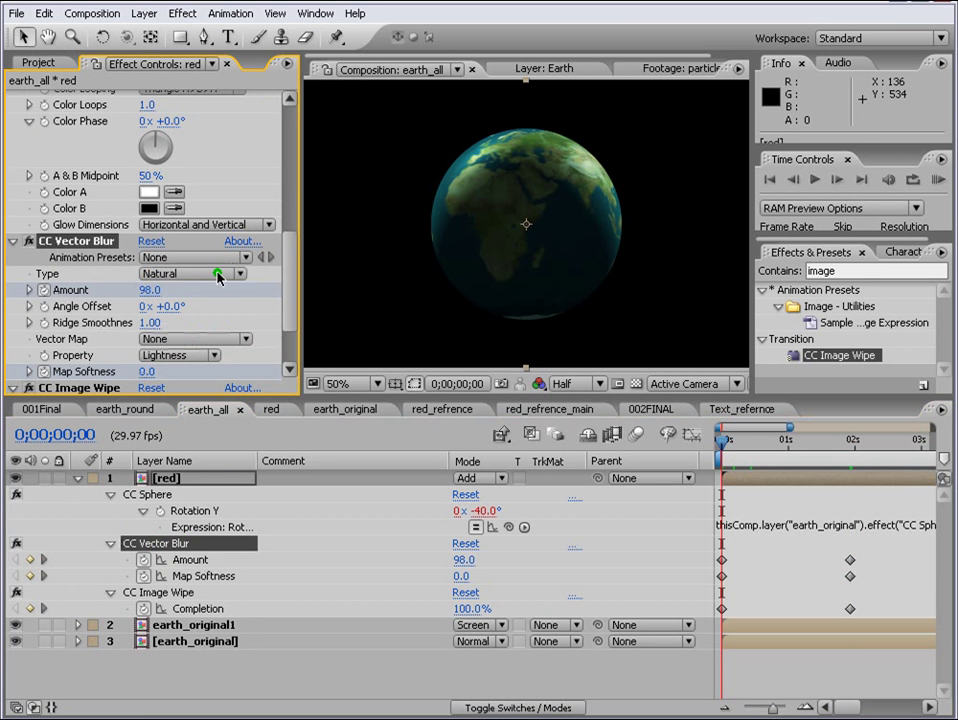
click(147, 289)
drag(291, 294, 290, 338)
click(152, 205)
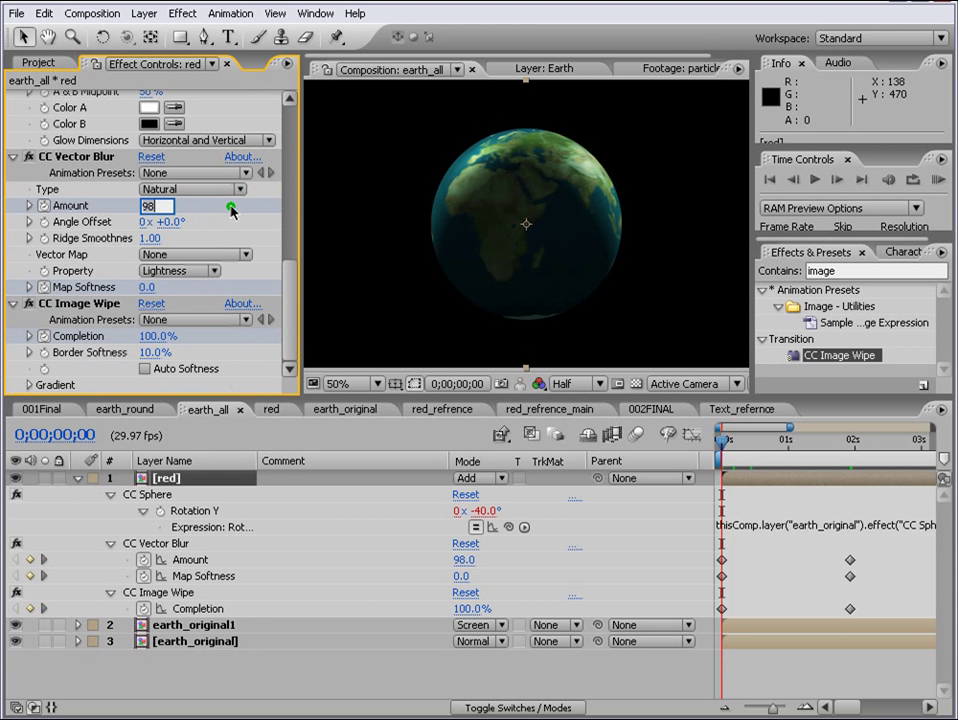
text(500)
key(Return)
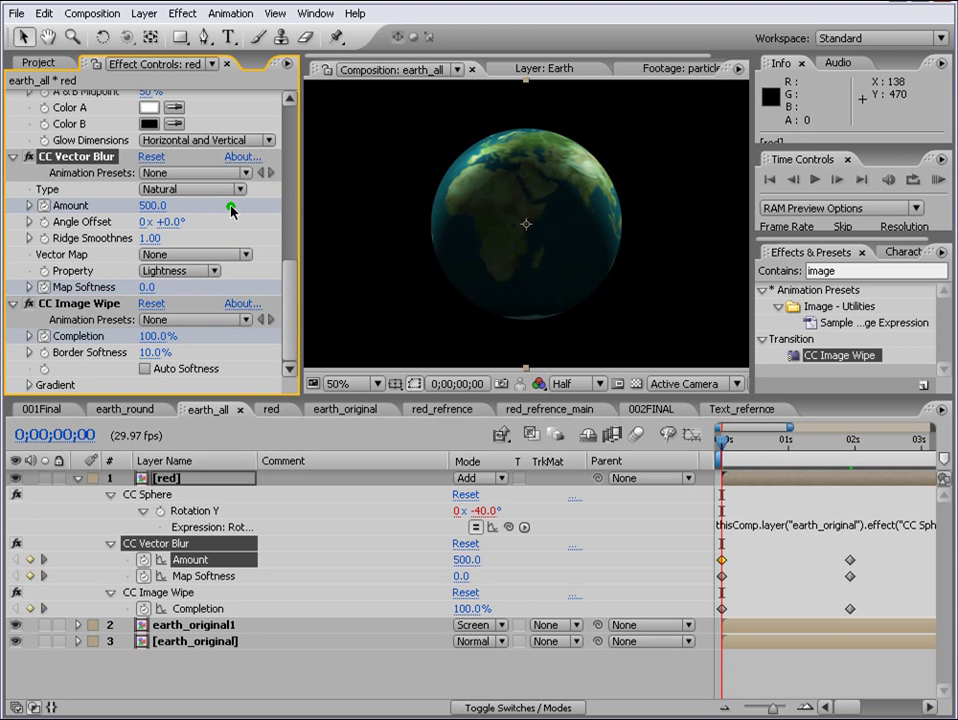
click(157, 238)
key(Return)
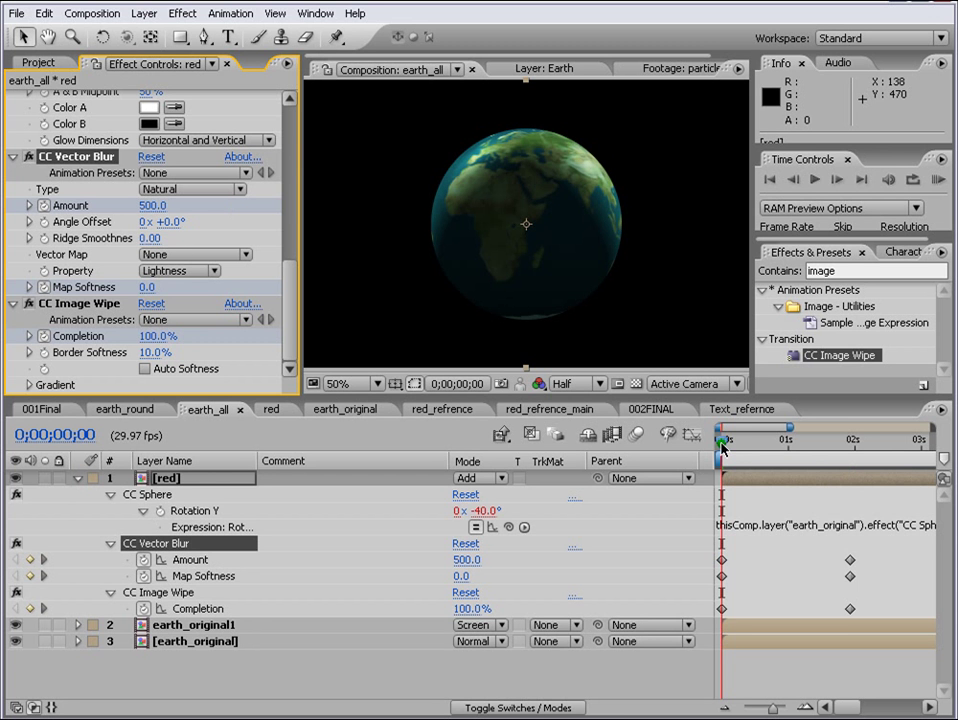
At 0;00;01;28, set the red layer's CC Vector Blur to Amount 18, Ridge Smoothness 17 and Map Softness 10.
drag(722, 450, 846, 453)
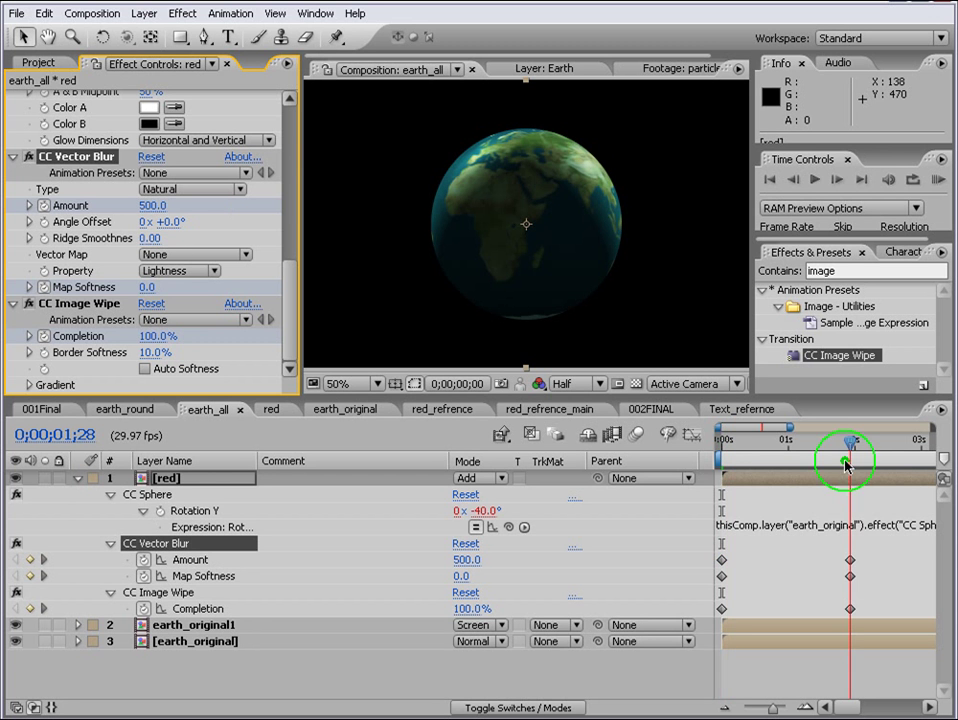
click(461, 561)
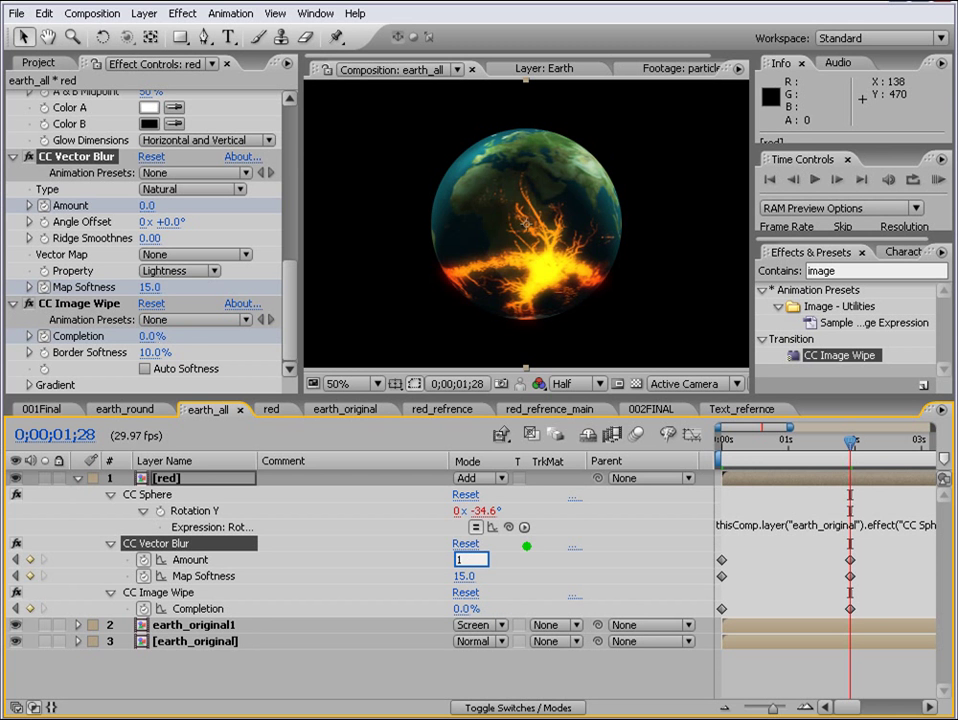
key(Tab)
text(17)
click(149, 238)
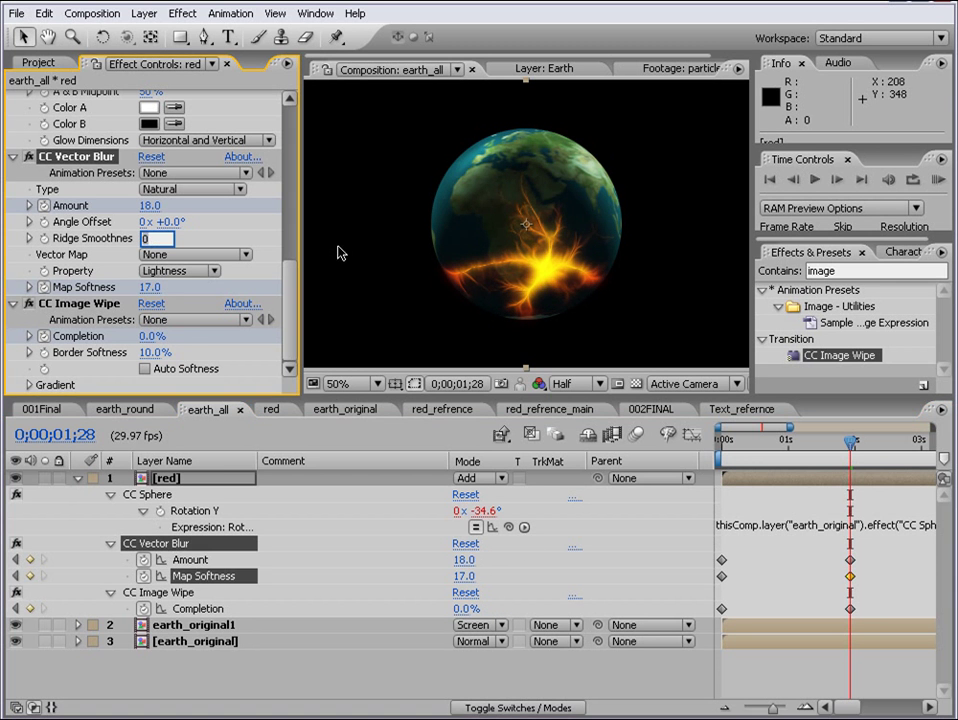
key(Return)
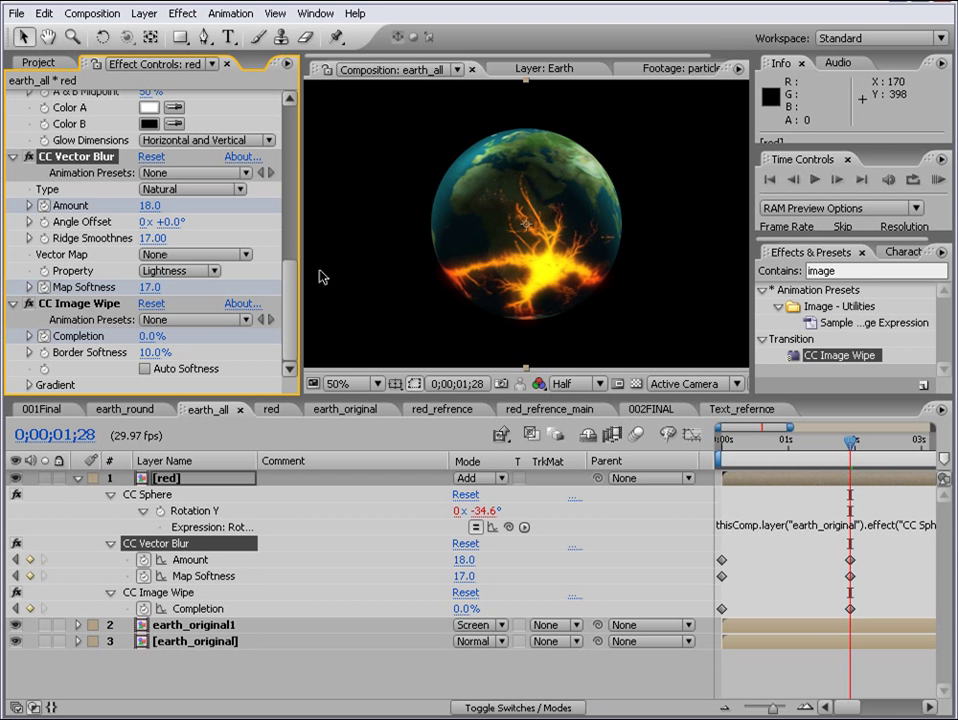
click(150, 288)
text(17)
Select the red layer's Amount, Map Softness and Completion keyframes and bring up their keyframe options.
click(175, 550)
key(u)
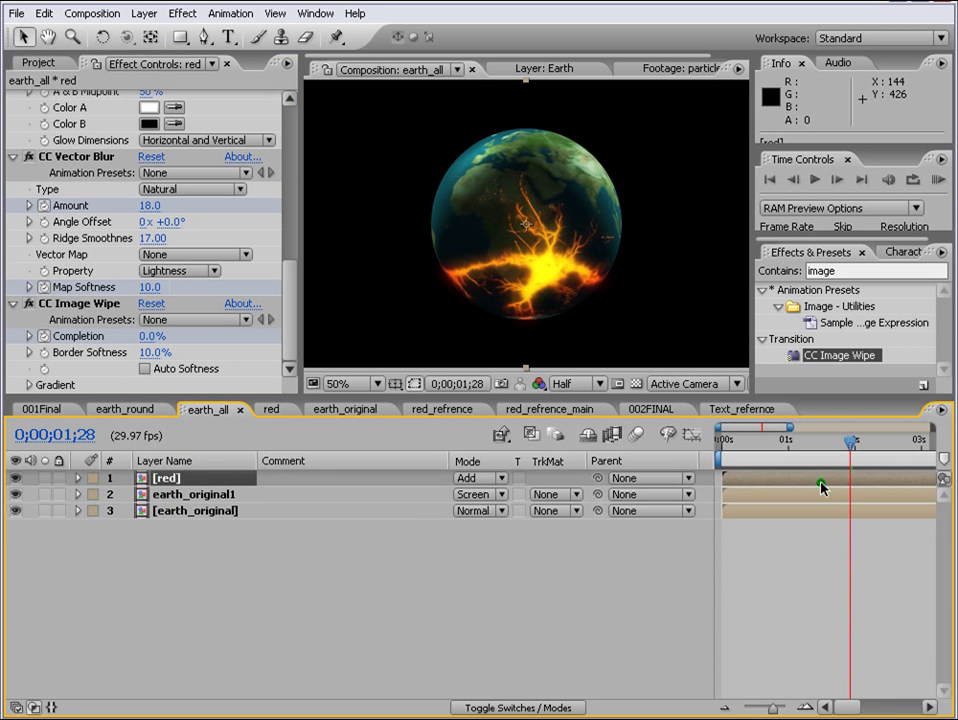
key(u)
right_click(722, 560)
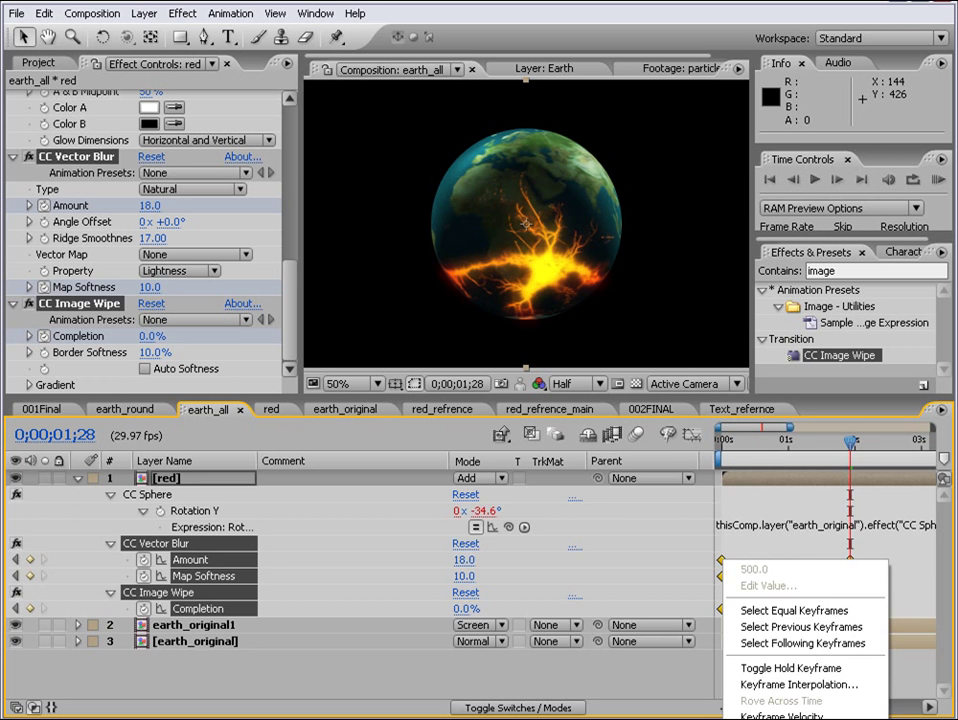
click(96, 545)
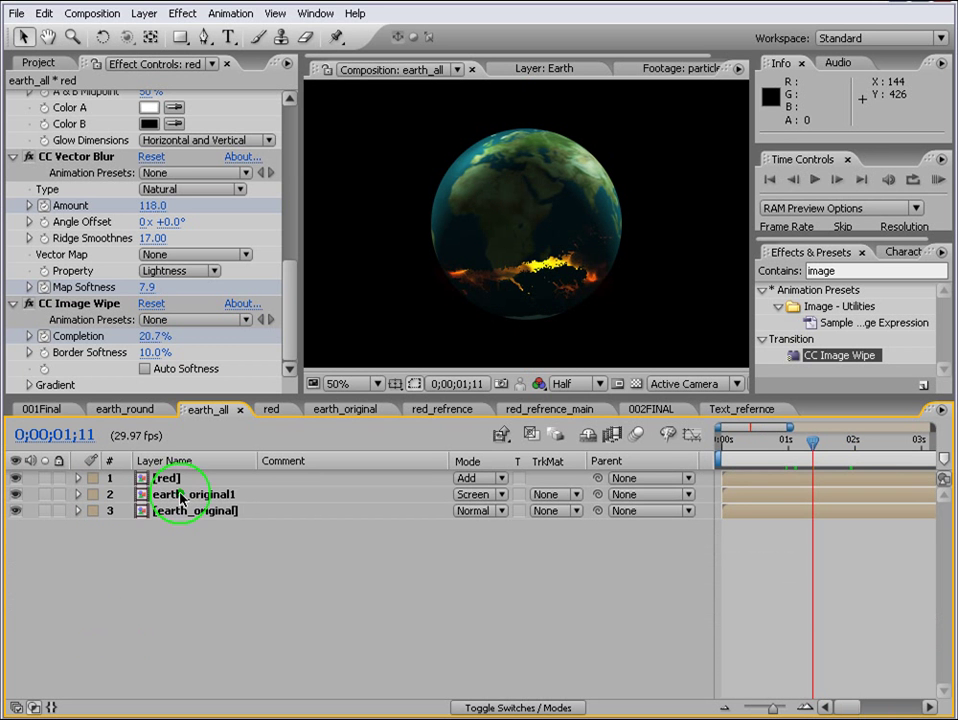
Duplicate the red layer and delete CC Vector Blur from the lower copy.
click(165, 478)
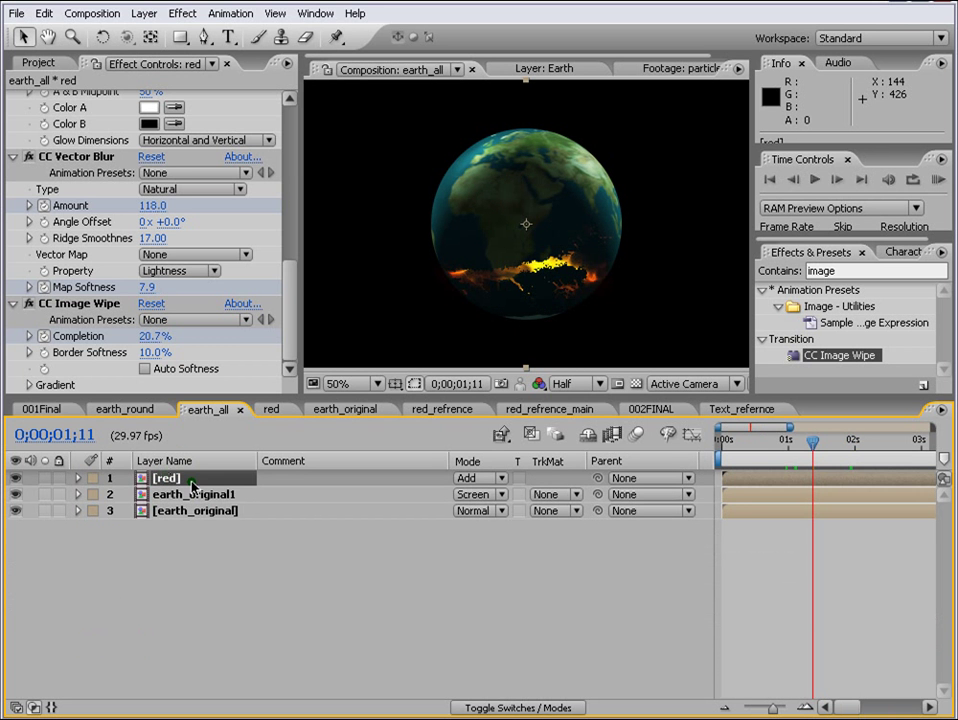
key(ctrl+d)
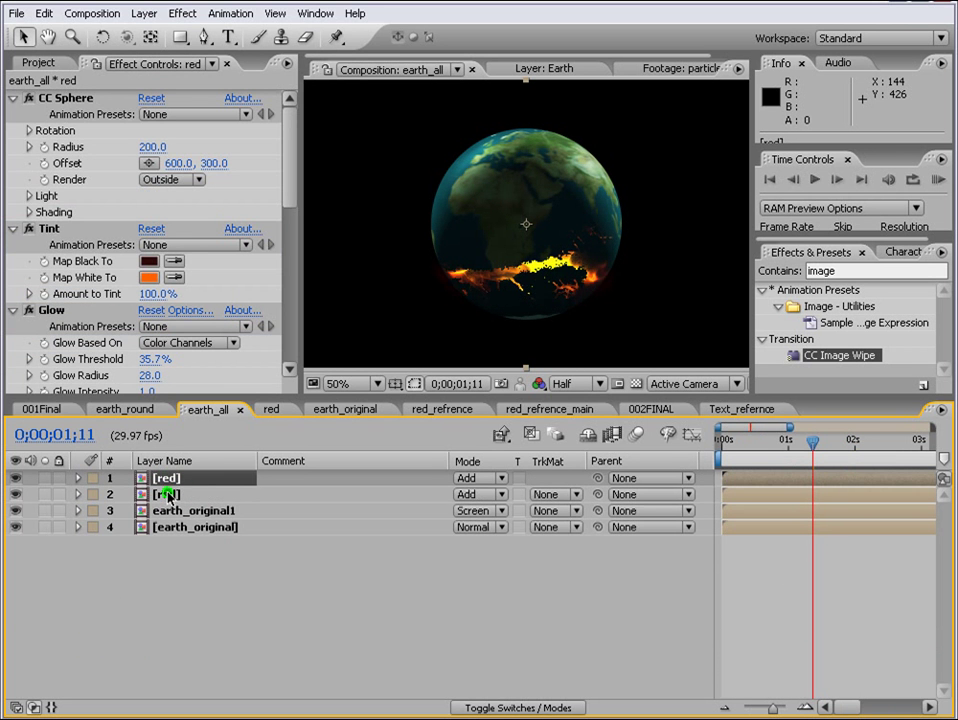
click(168, 496)
key(e)
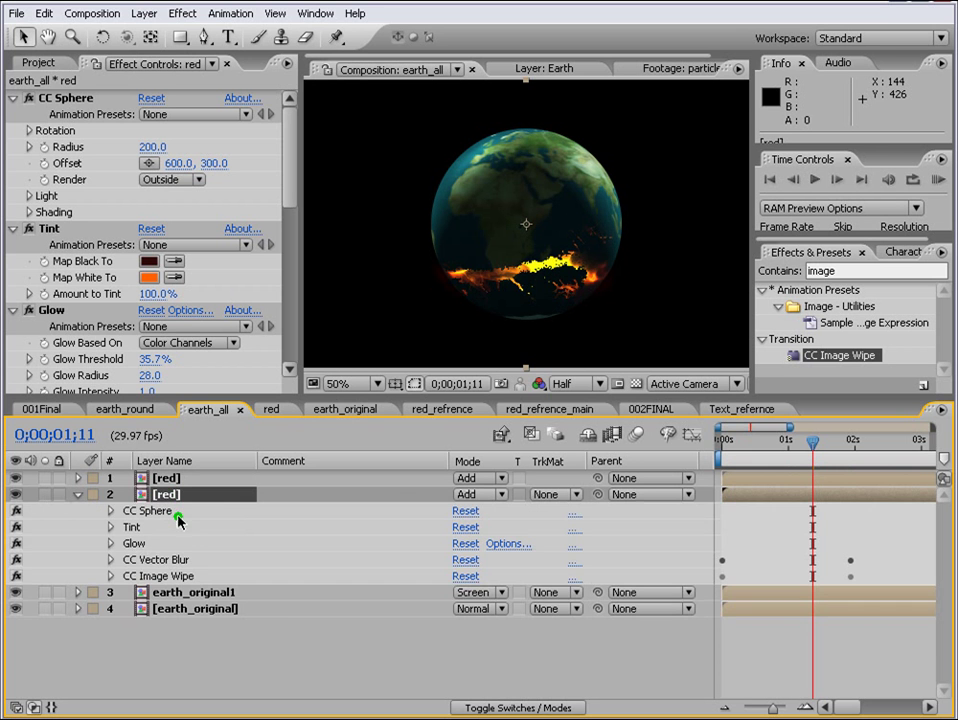
click(152, 560)
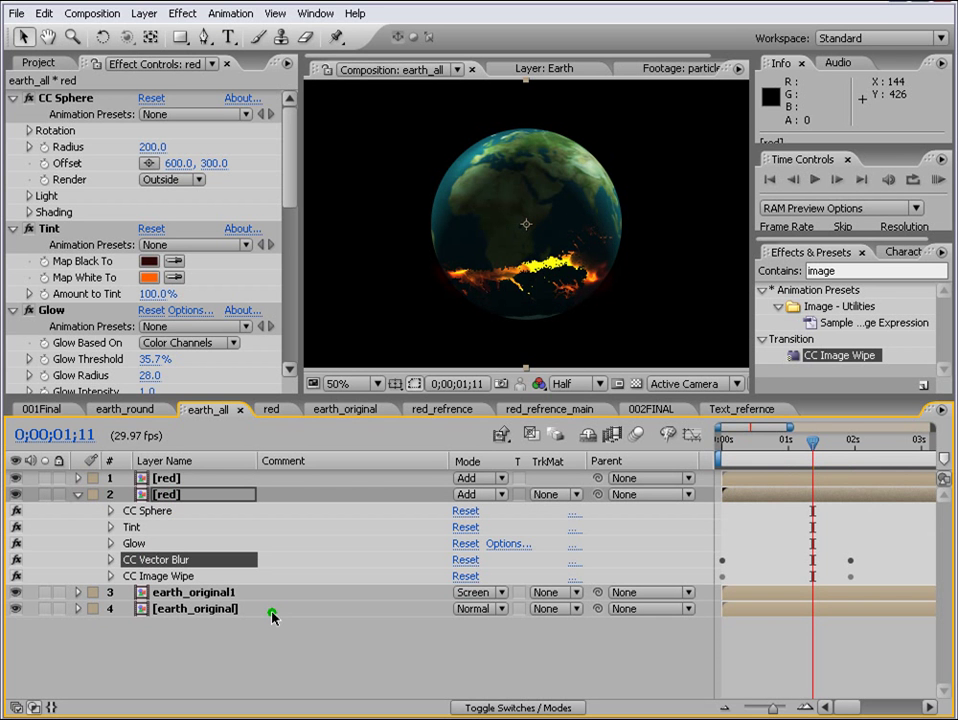
key(Delete)
Lower the upper red layer's opacity to 66%.
key(ctrl+Up)
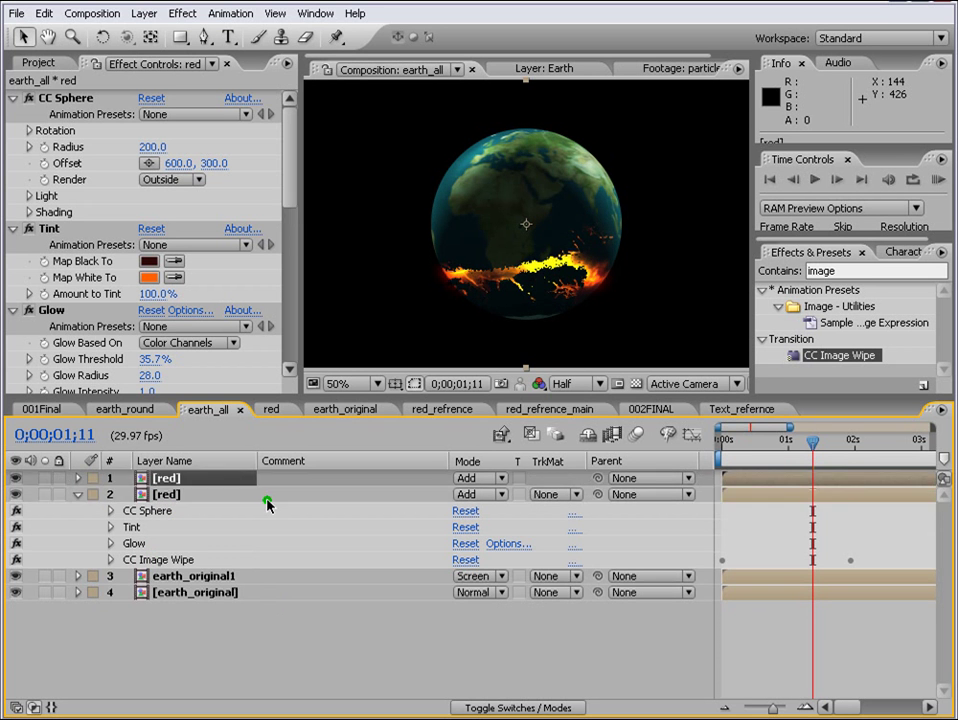
key(t)
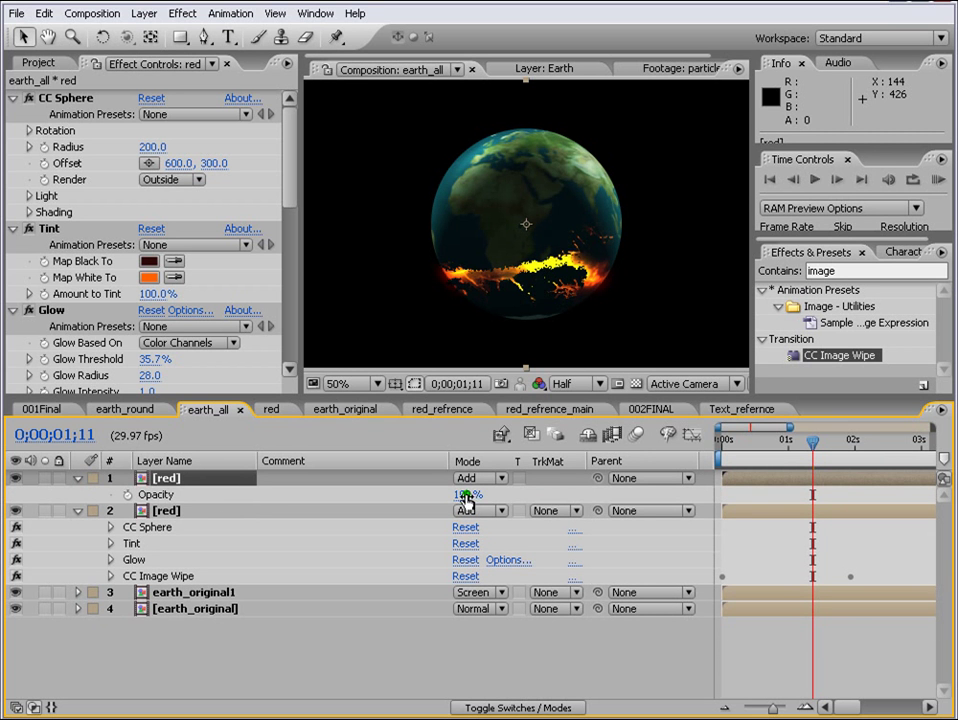
drag(466, 500, 432, 500)
Set the gradient Blur of the lower red layer's CC Image Wipe to 2.1.
click(150, 576)
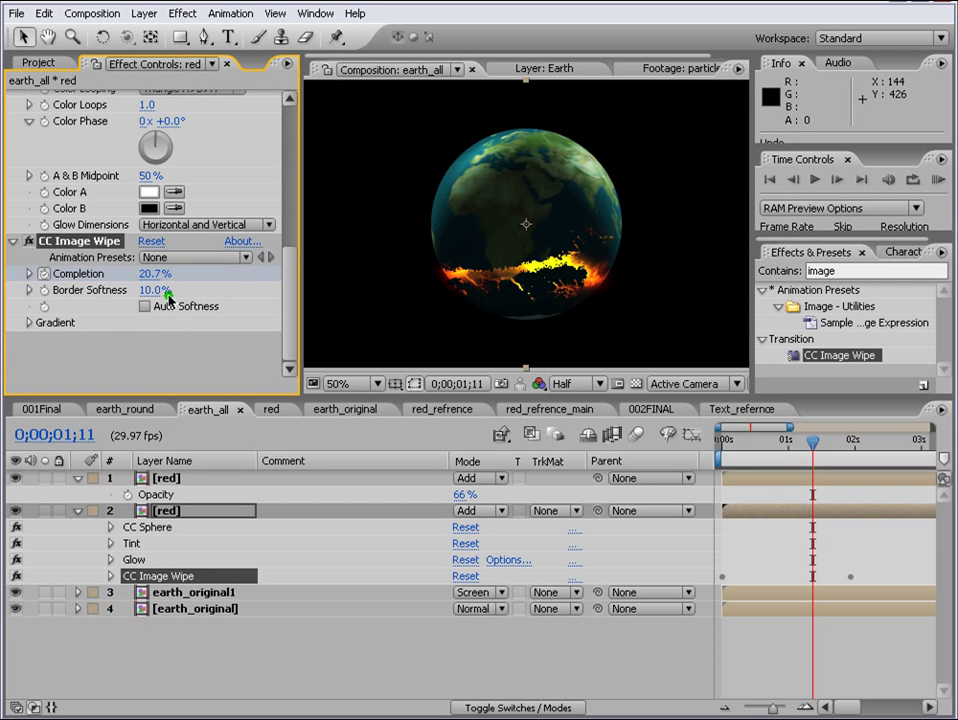
click(29, 322)
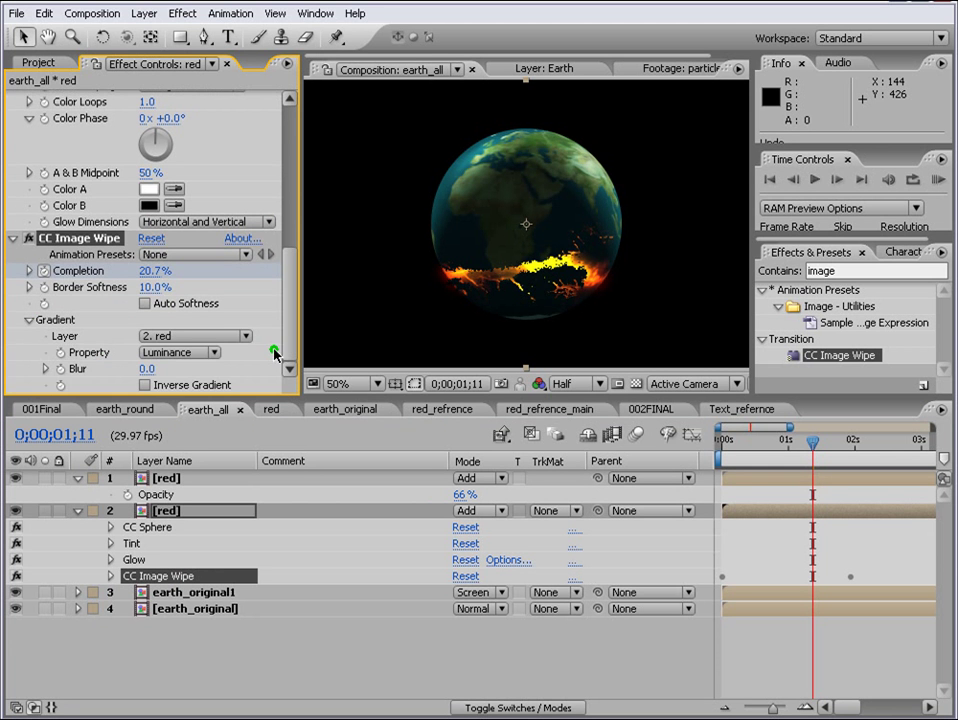
mouse_move(147, 368)
mouse_down()
mouse_move(166, 368)
mouse_move(140, 372)
mouse_up()
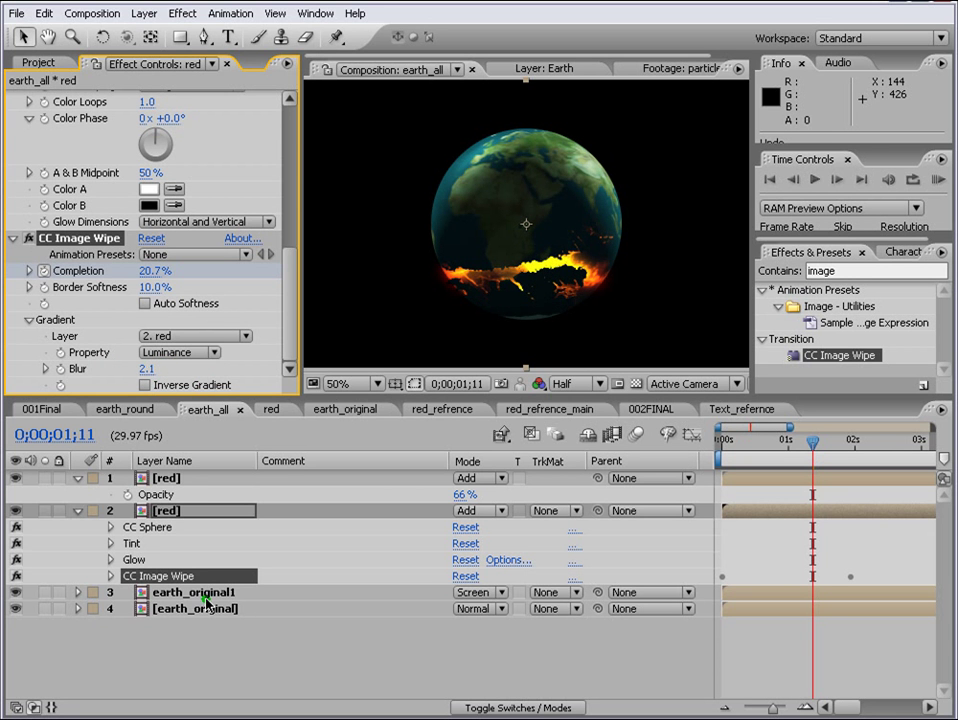
On the upper red layer's CC Image Wipe, set the gradient Blur to 11.3 and Border Softness to 42%.
click(170, 479)
key(e)
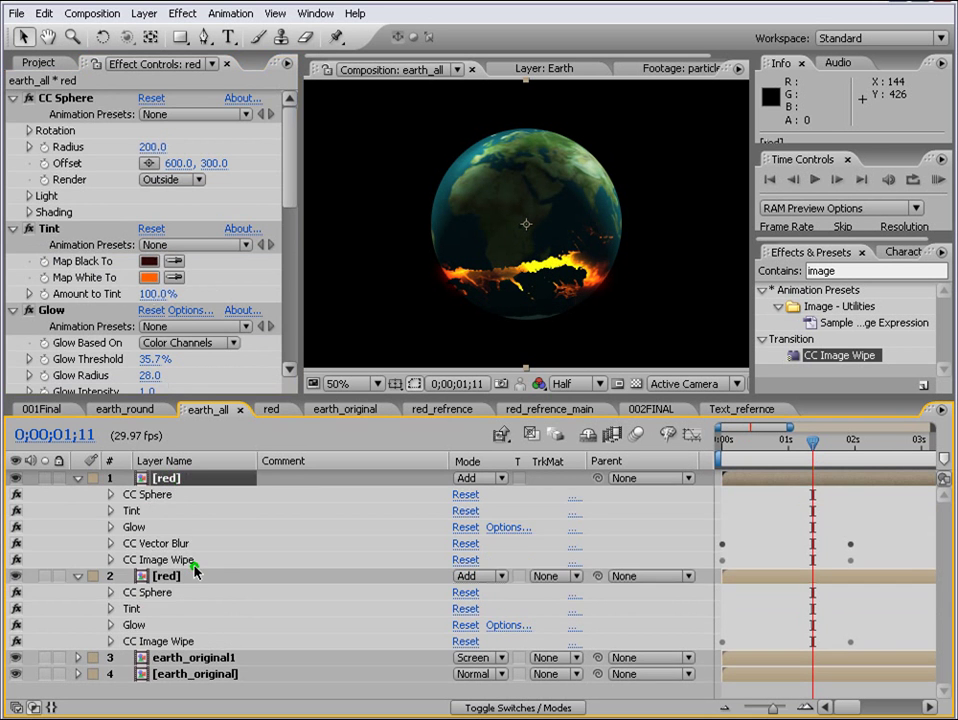
click(148, 560)
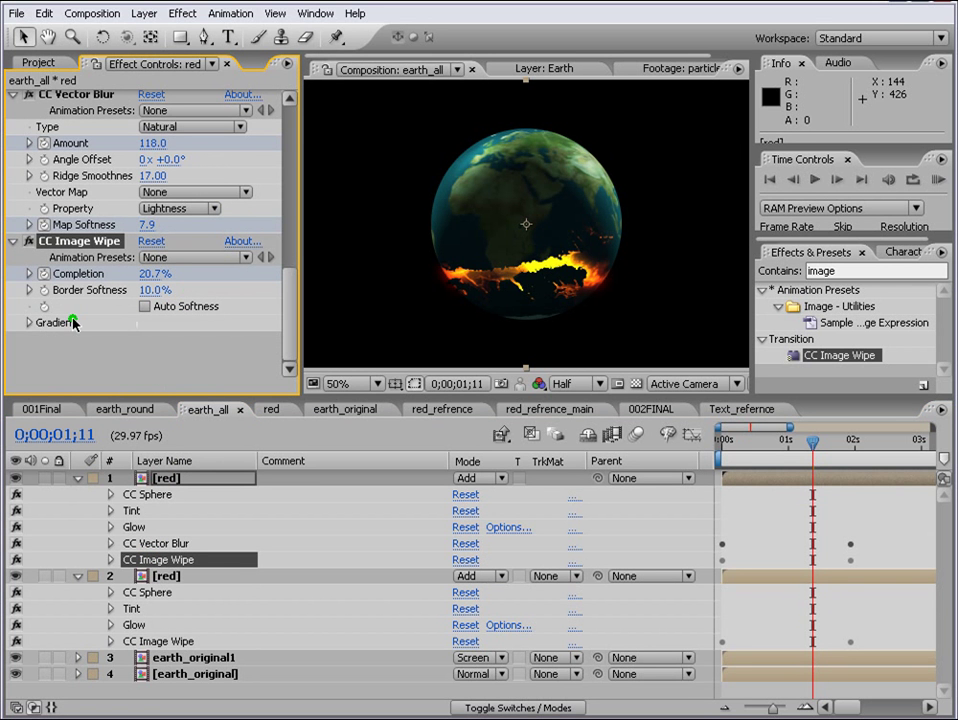
click(28, 322)
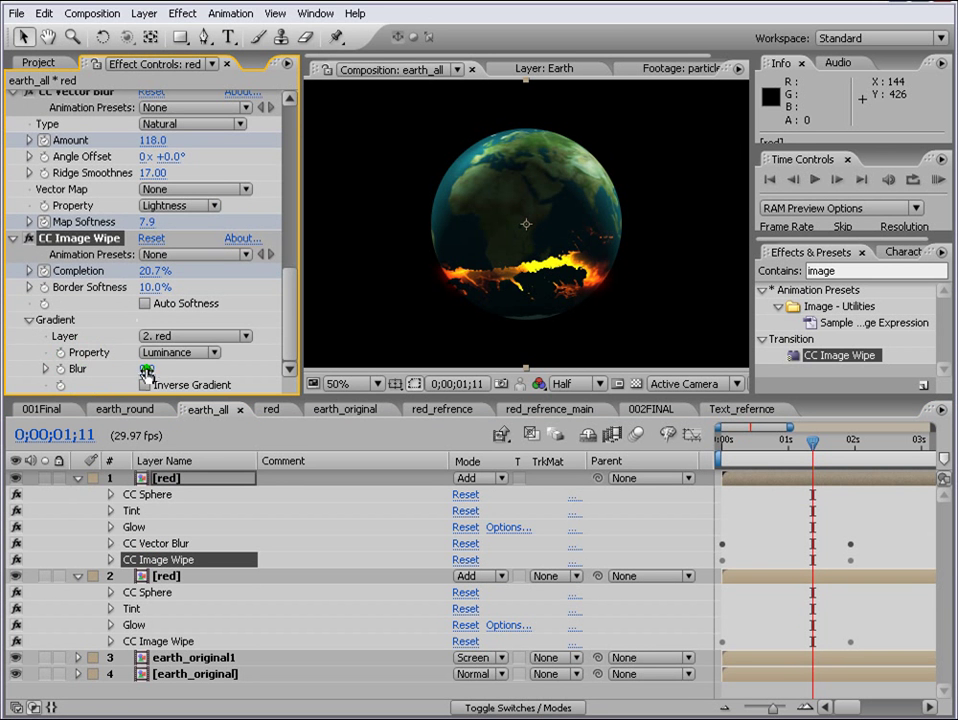
drag(143, 366, 139, 338)
mouse_move(145, 289)
mouse_down()
mouse_move(172, 290)
mouse_move(133, 291)
mouse_up()
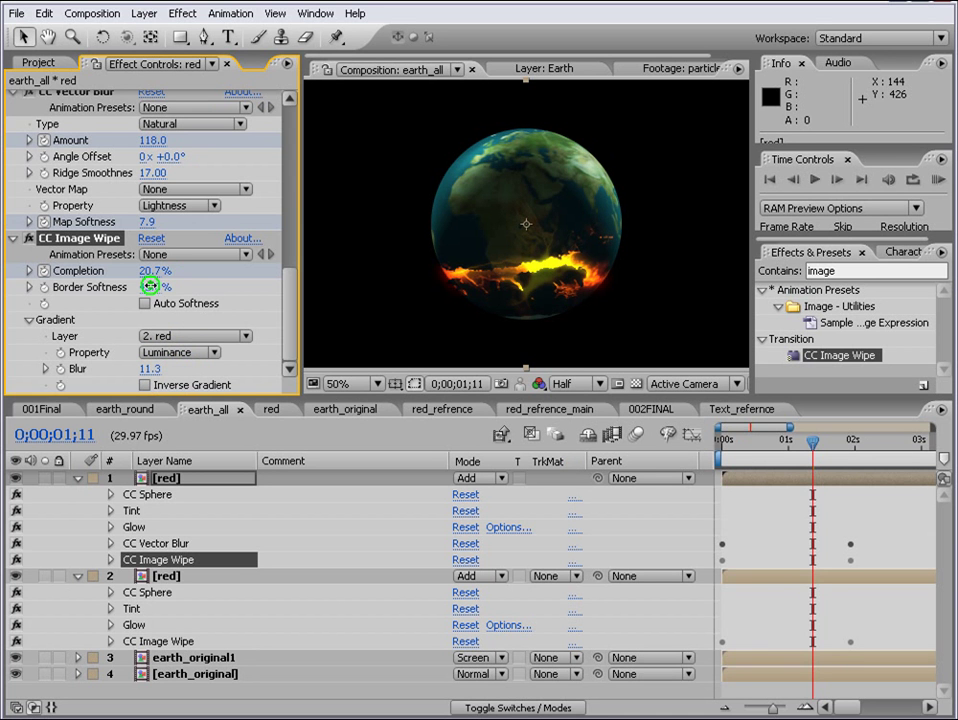
click(155, 287)
Keyframe the upper red layer's opacity from 100% on the first frame to 0% at 0;00;01;29.
click(752, 447)
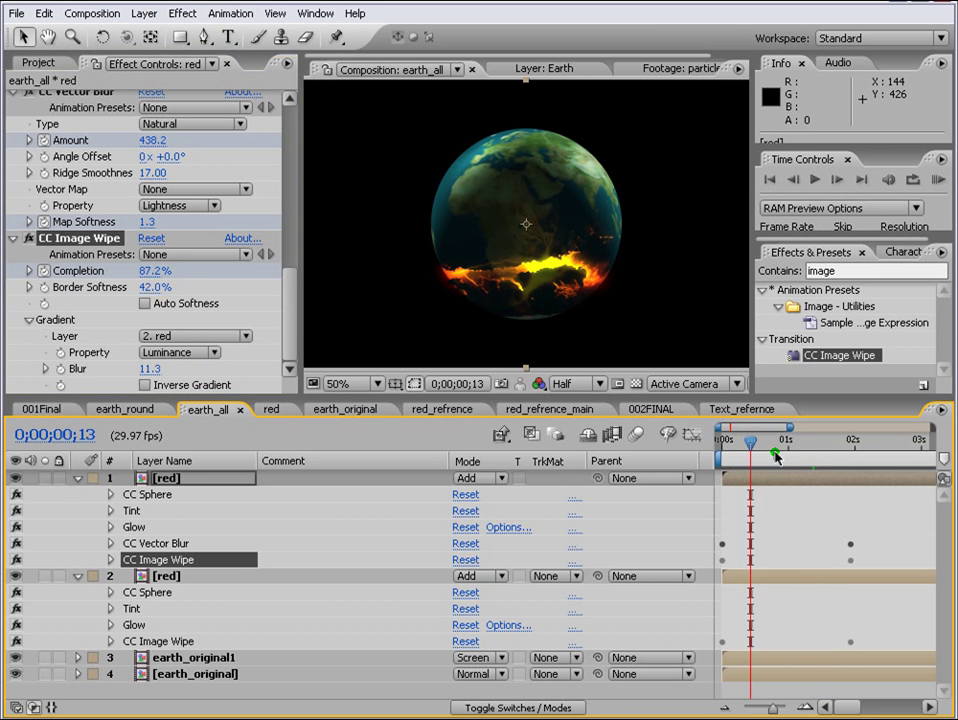
click(776, 451)
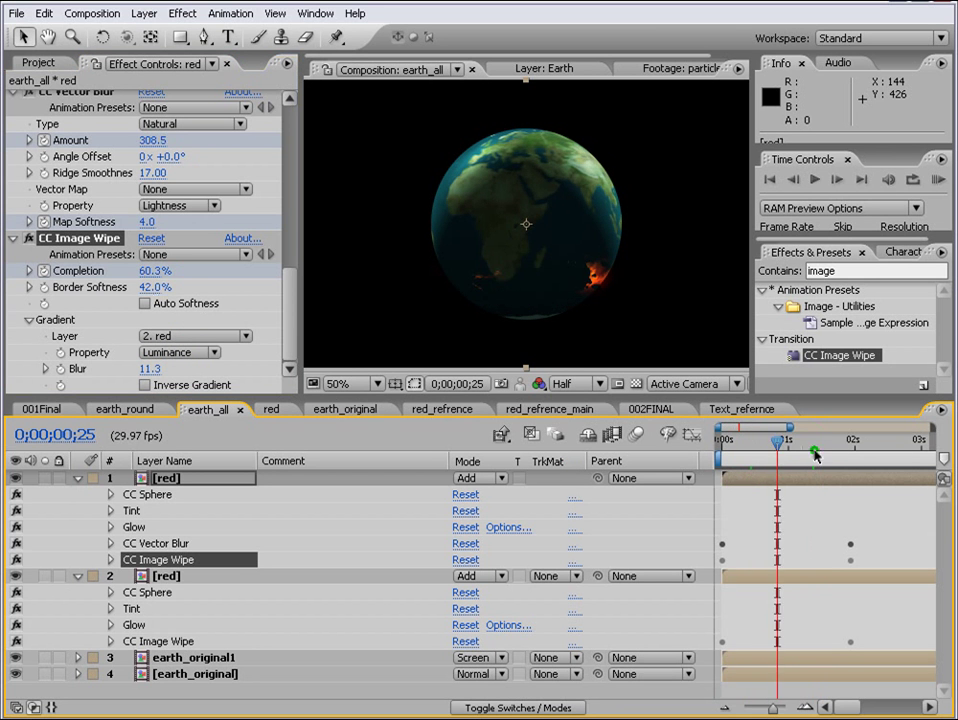
drag(815, 455, 741, 484)
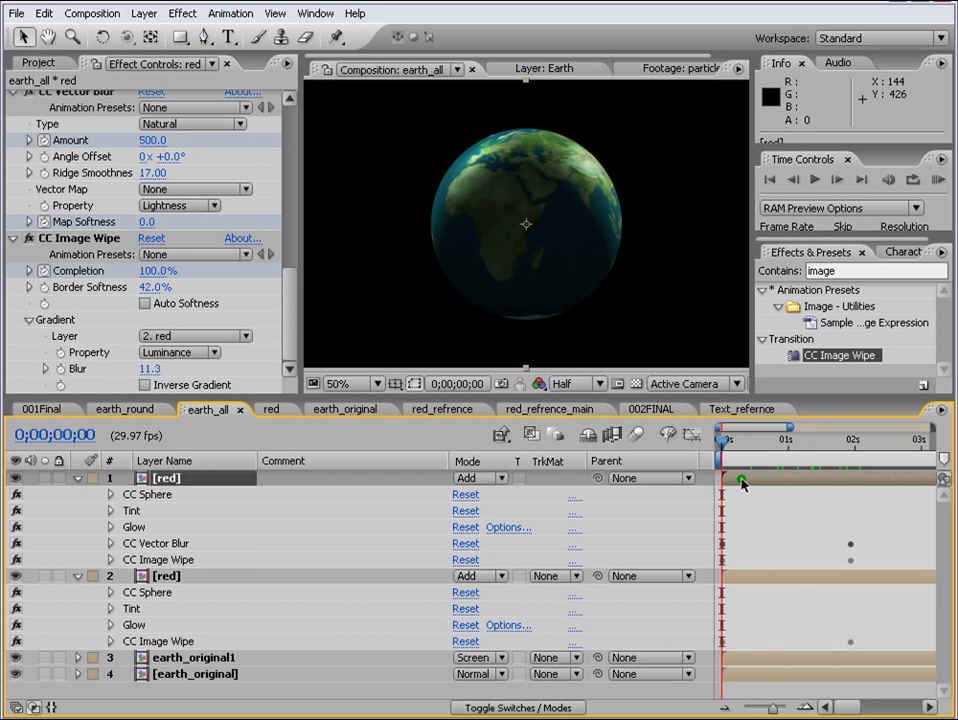
key(t)
drag(466, 494, 551, 489)
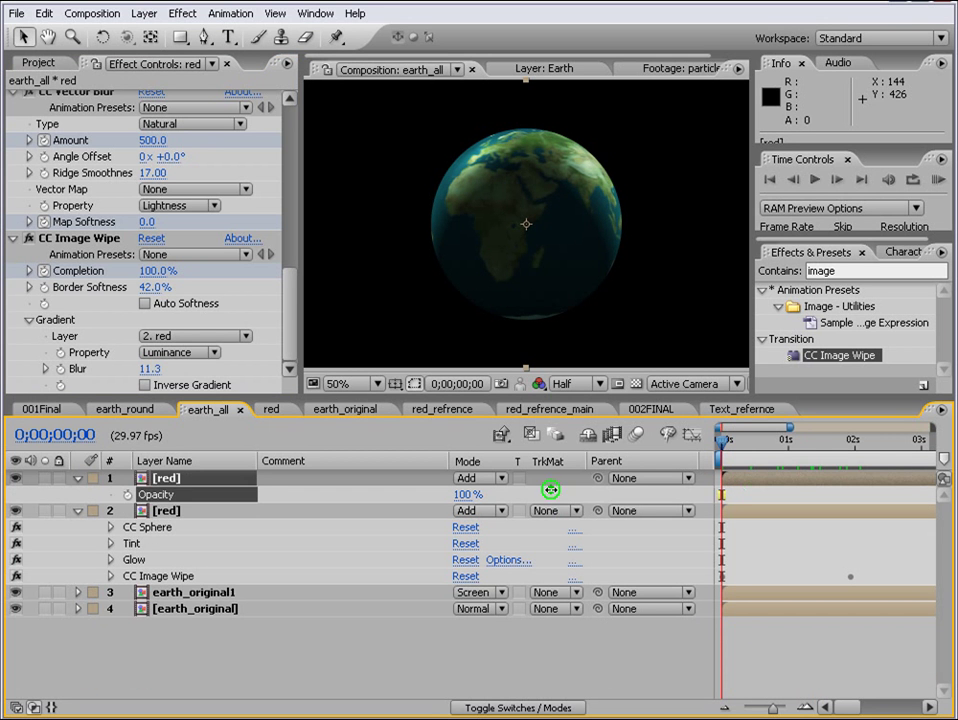
click(128, 495)
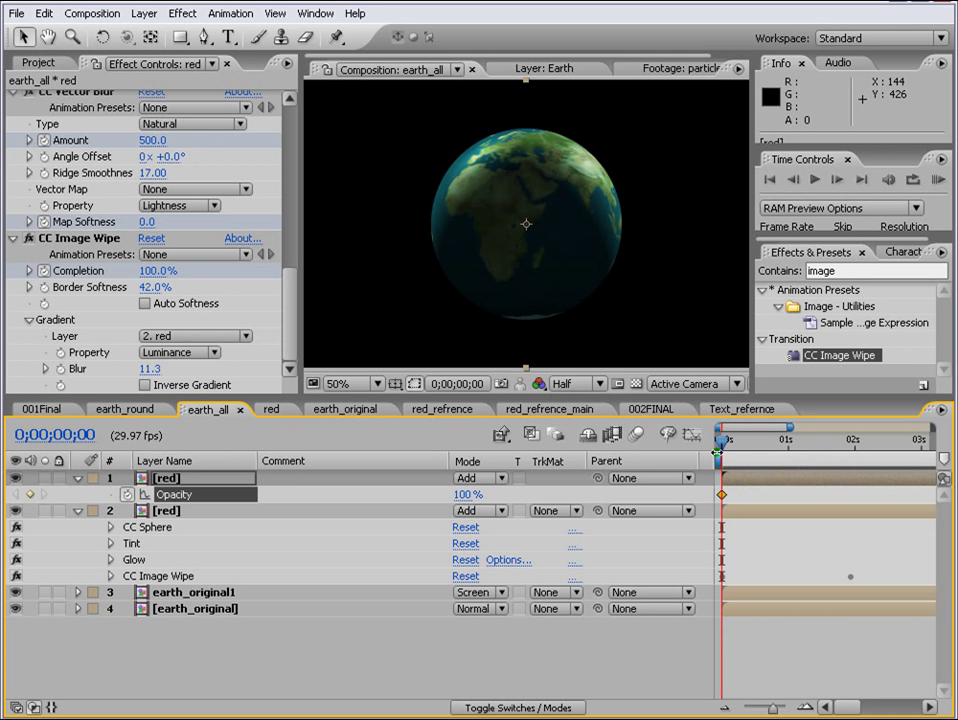
drag(720, 453, 852, 445)
click(465, 500)
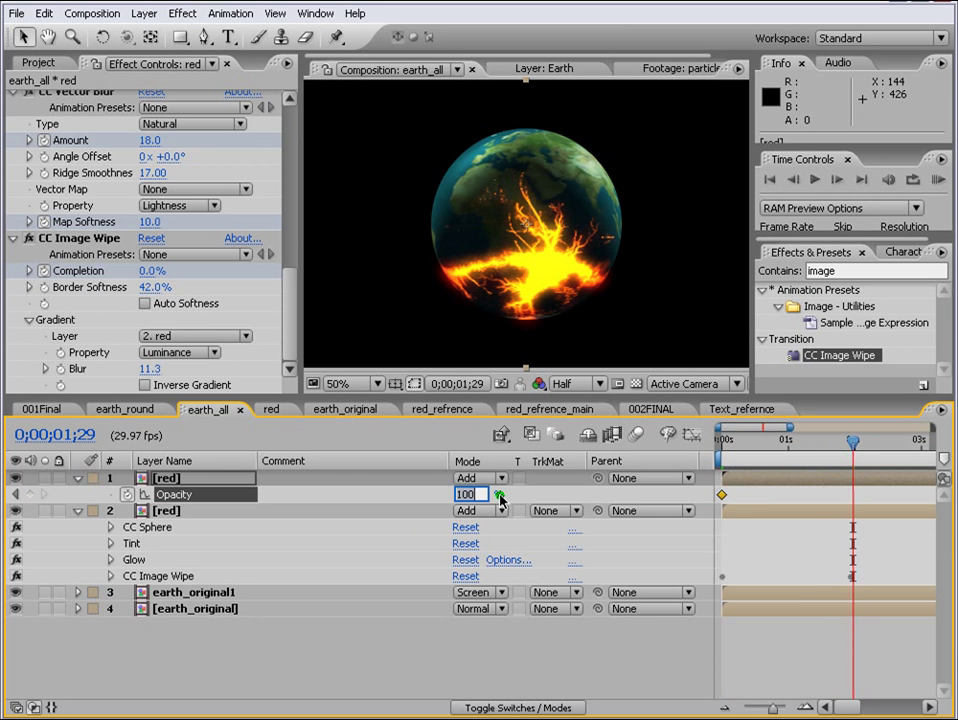
text(0)
key(Return)
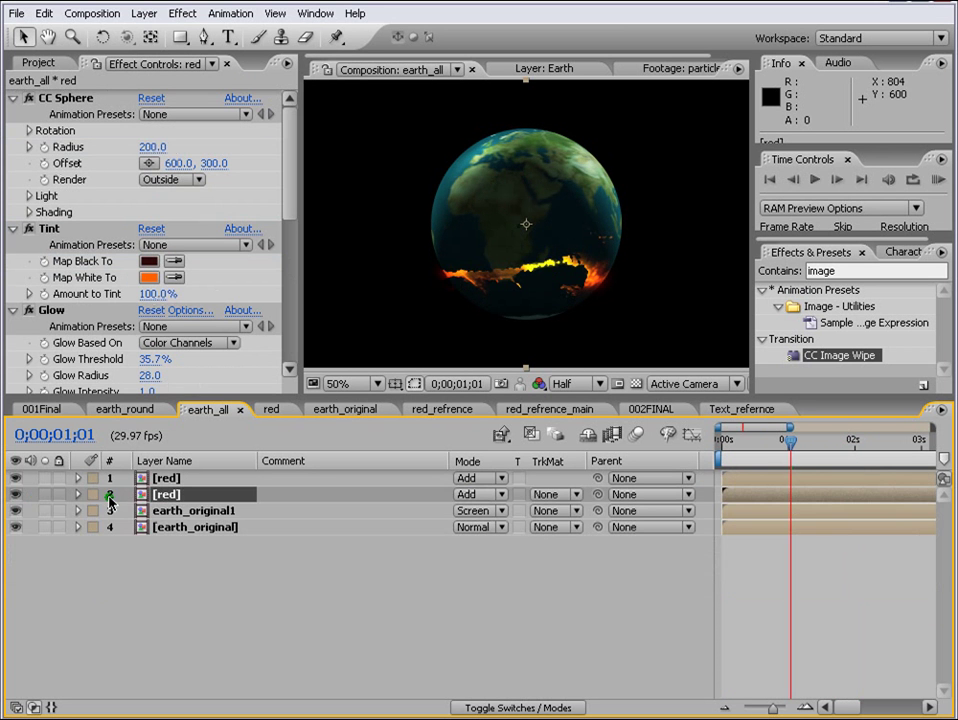
On the lower red layer's CC Image Wipe, set the gradient Blur to 9.6 and Border Softness to 25%, checking the reveal at several frames.
click(79, 494)
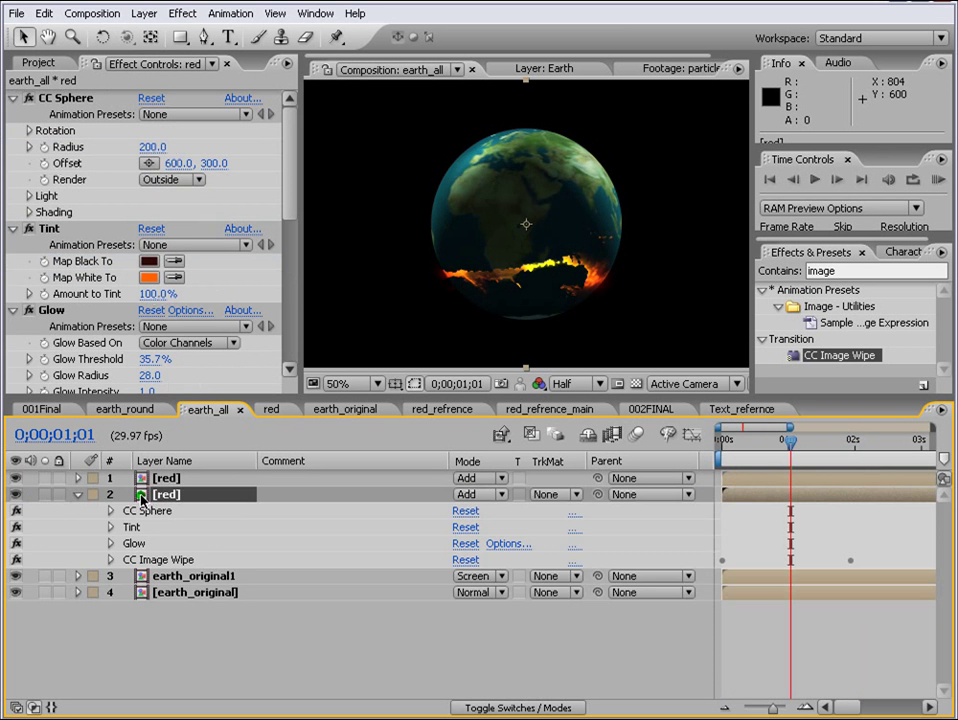
click(156, 559)
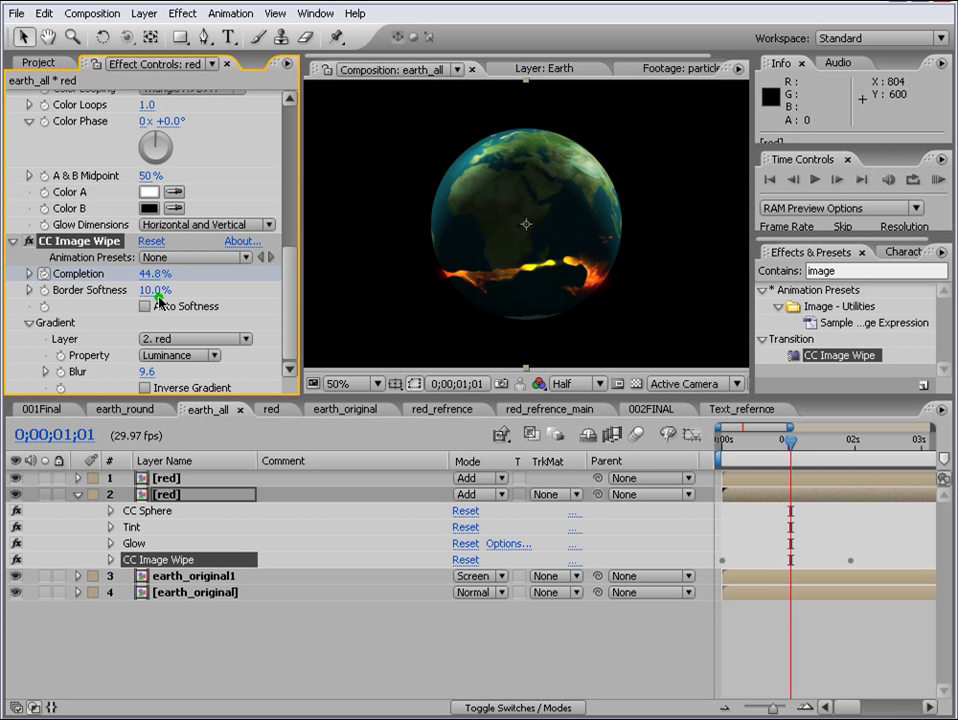
drag(150, 290, 100, 289)
click(780, 455)
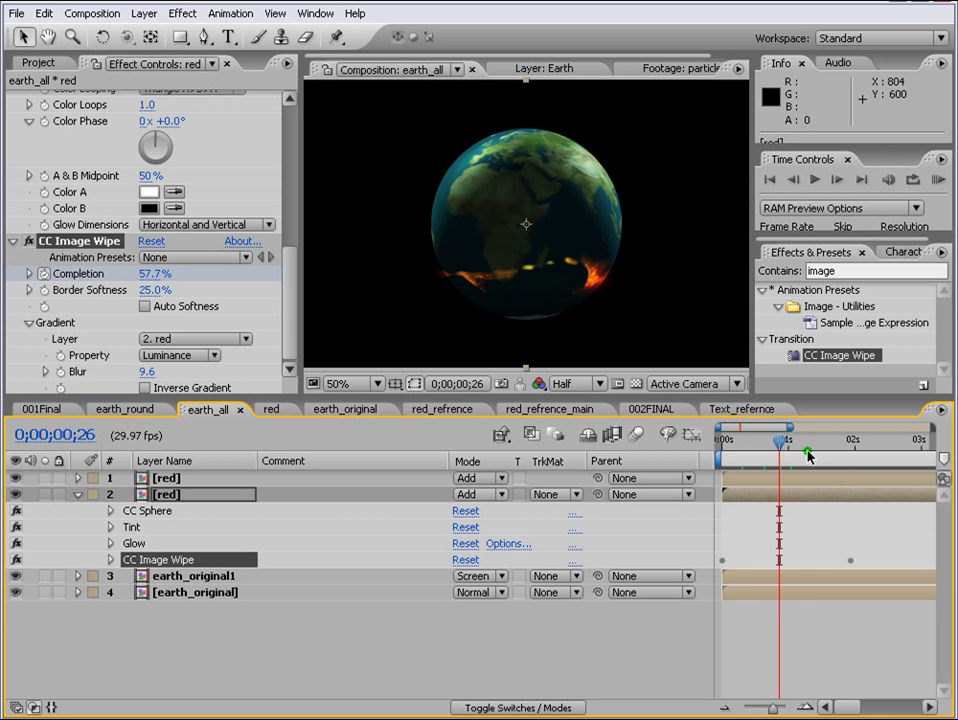
click(810, 455)
click(828, 455)
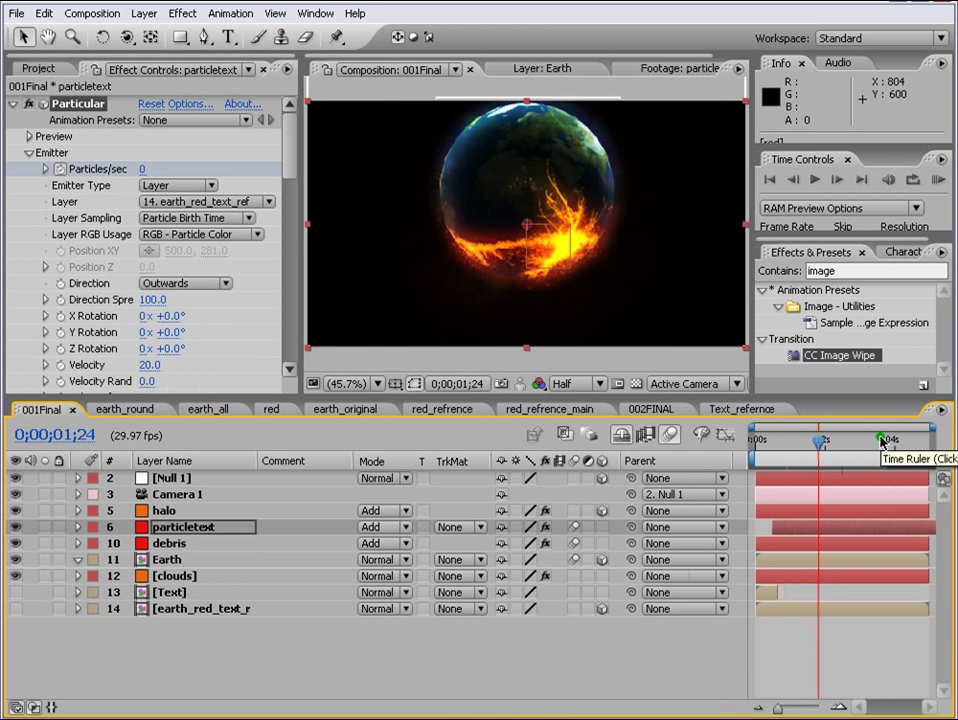
Run a RAM preview of the 001Final composition to examine the lava reveal and the debris.
click(789, 441)
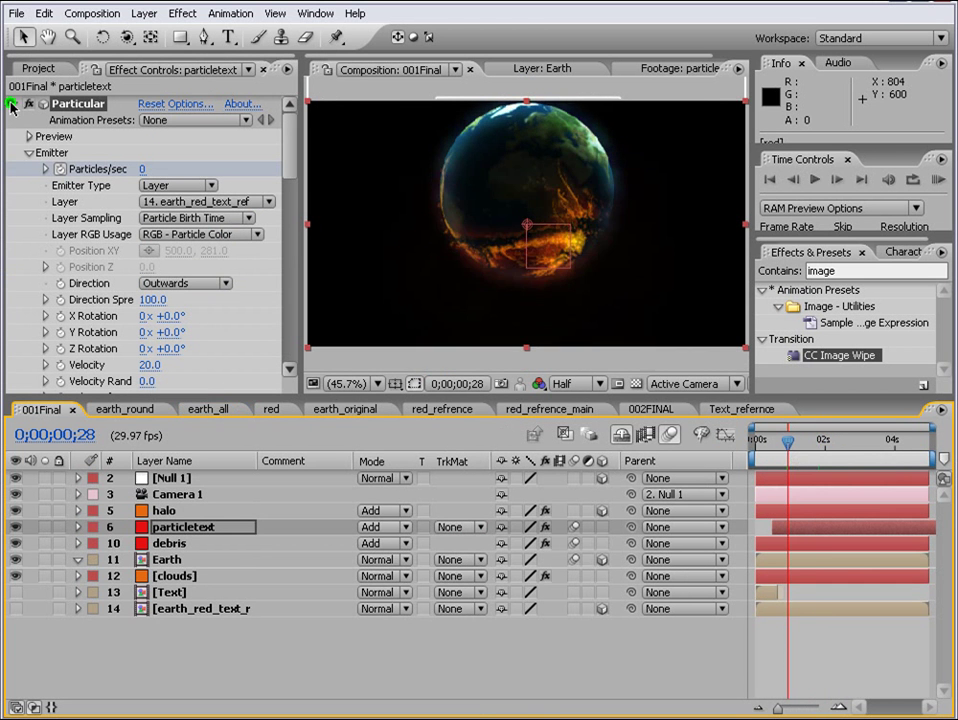
click(13, 104)
key(KP_0)
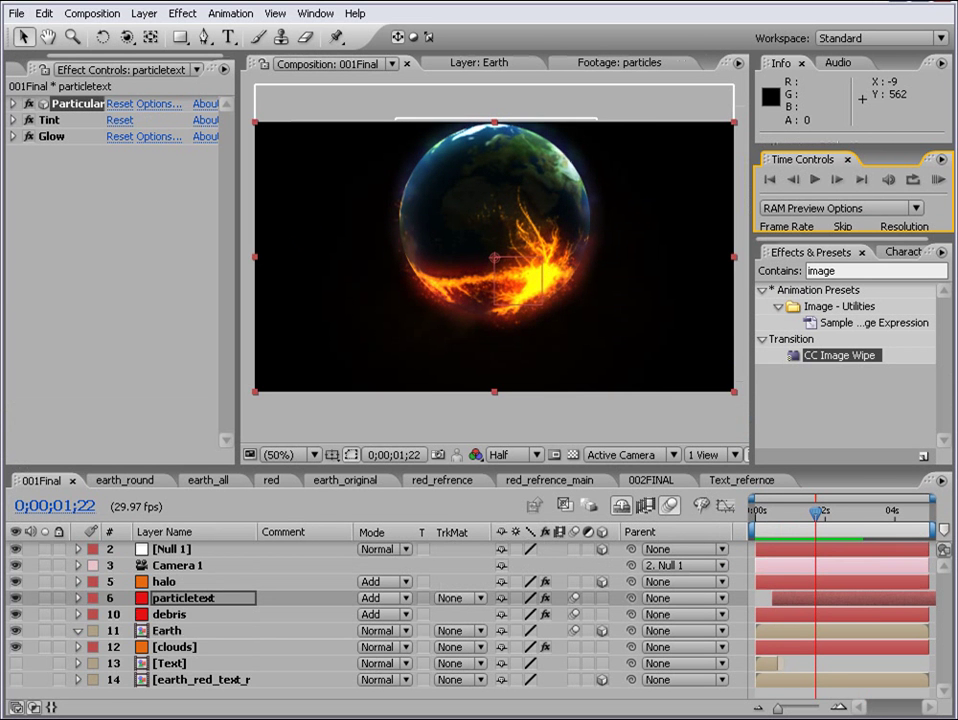
click(936, 180)
click(607, 250)
click(940, 183)
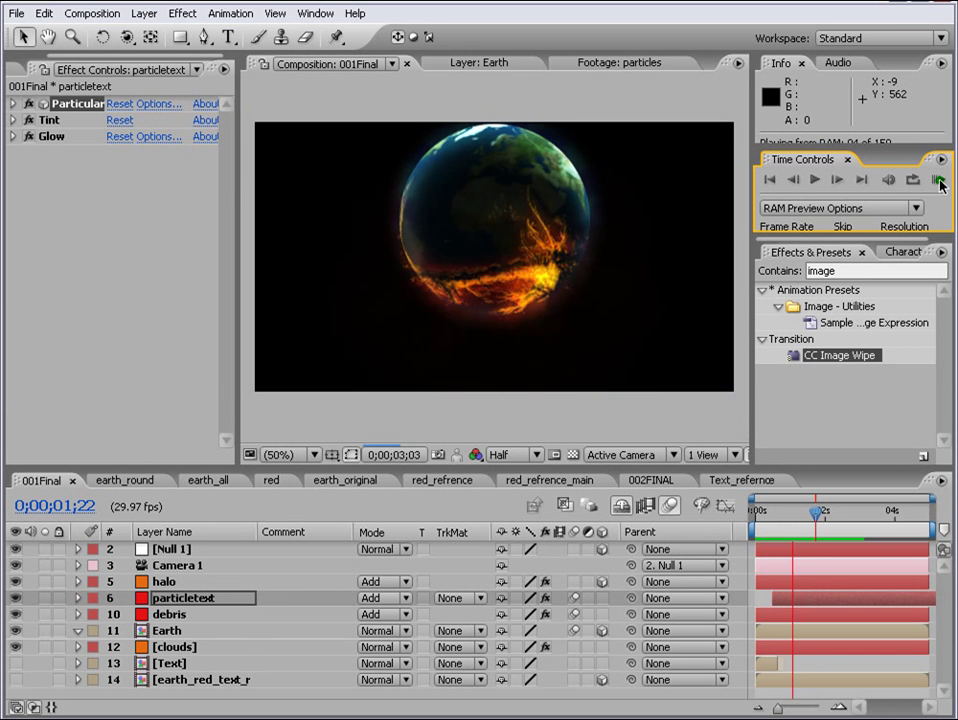
click(363, 491)
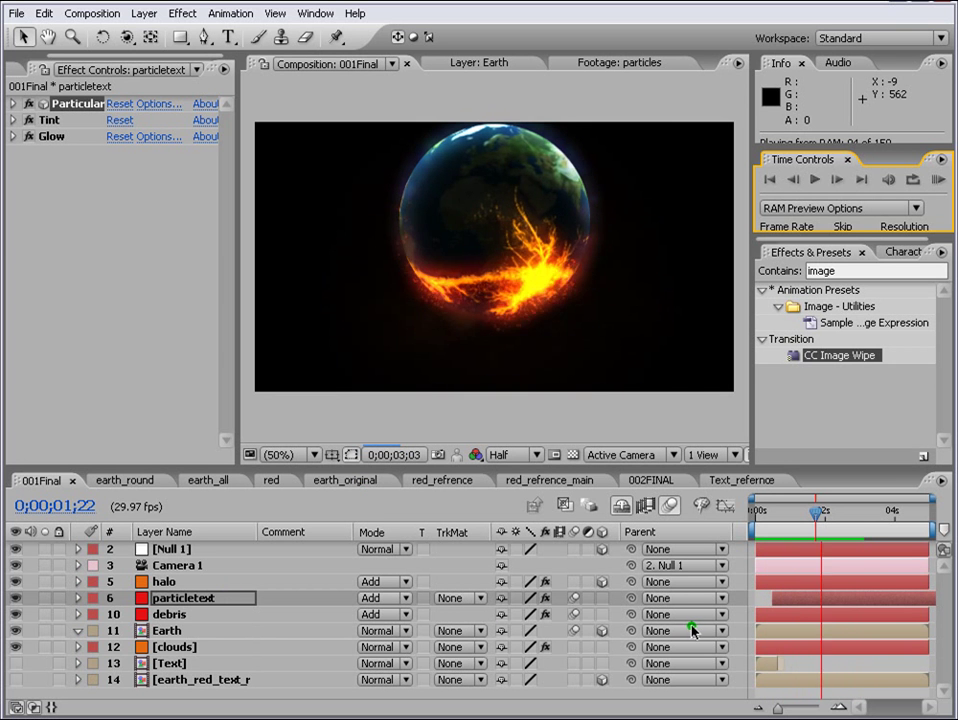
click(600, 489)
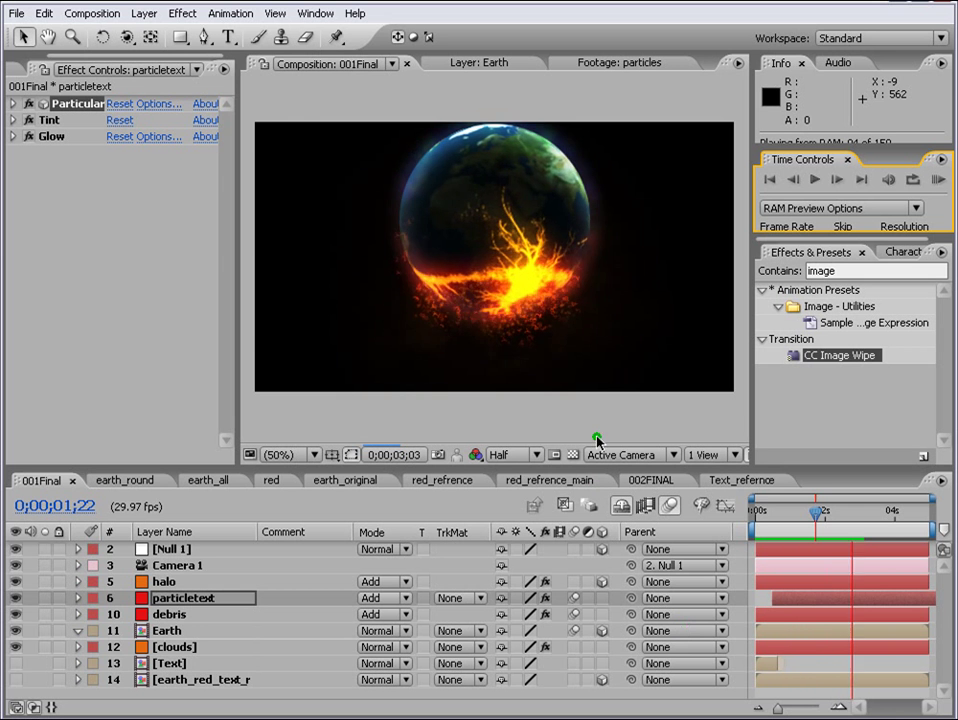
click(747, 507)
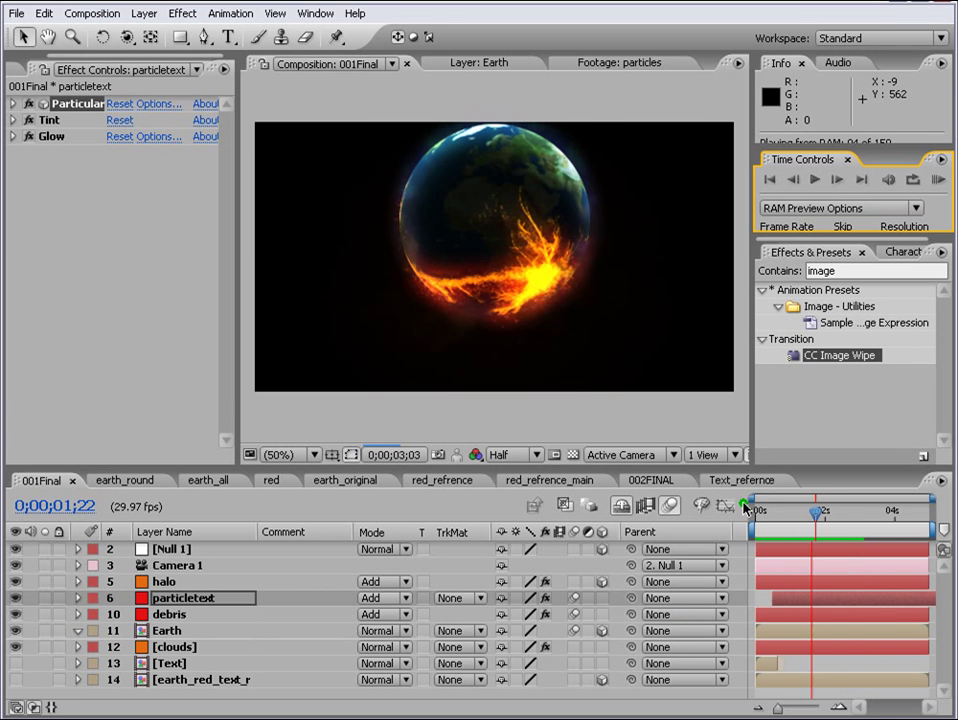
click(810, 481)
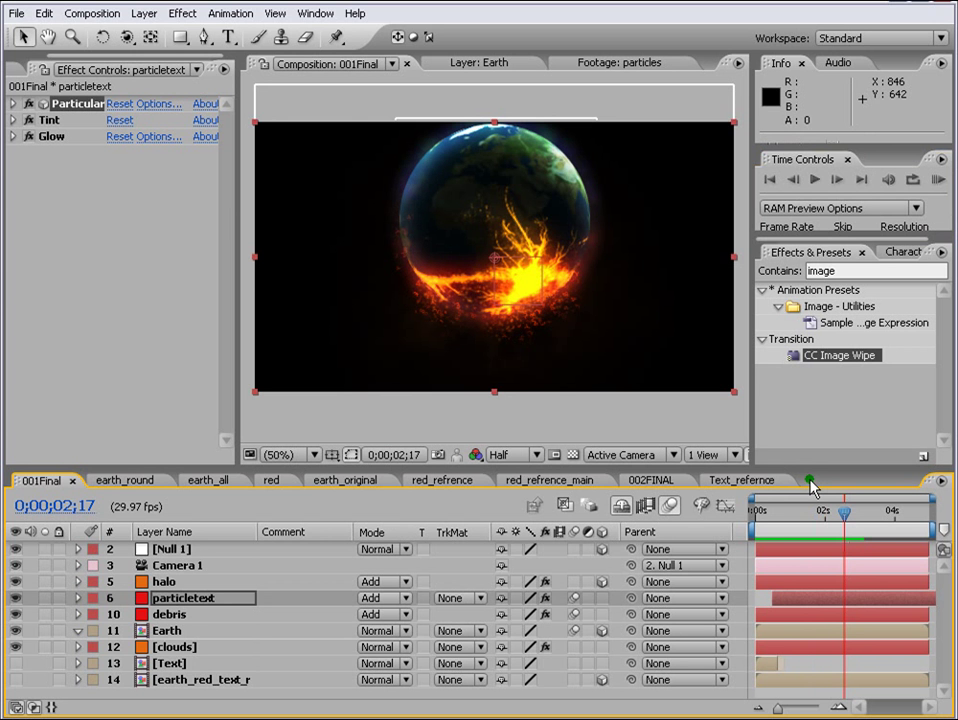
click(831, 515)
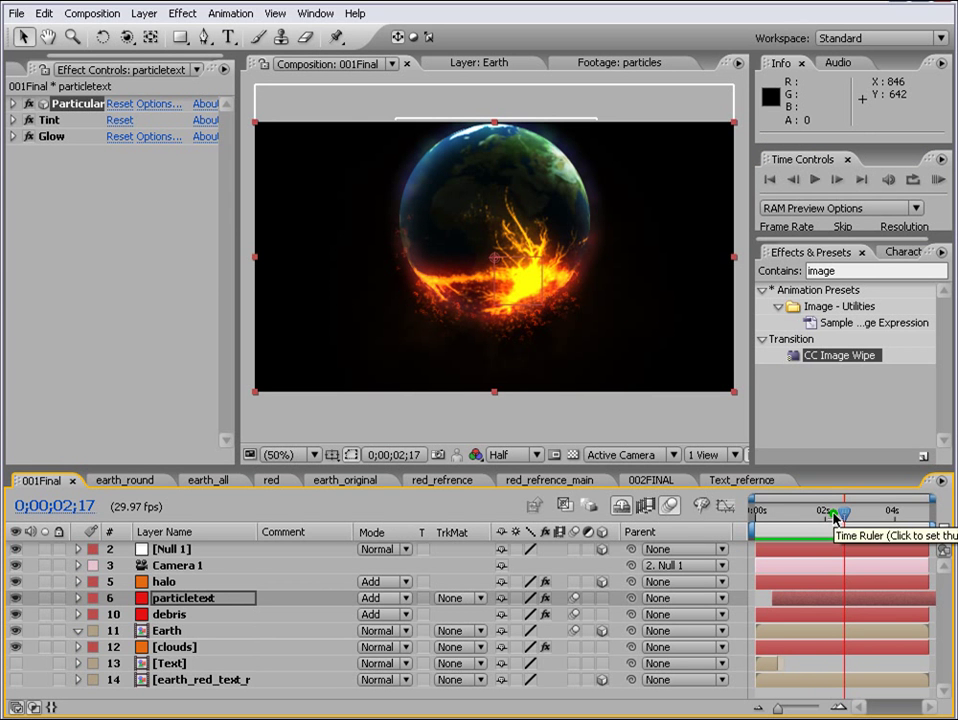